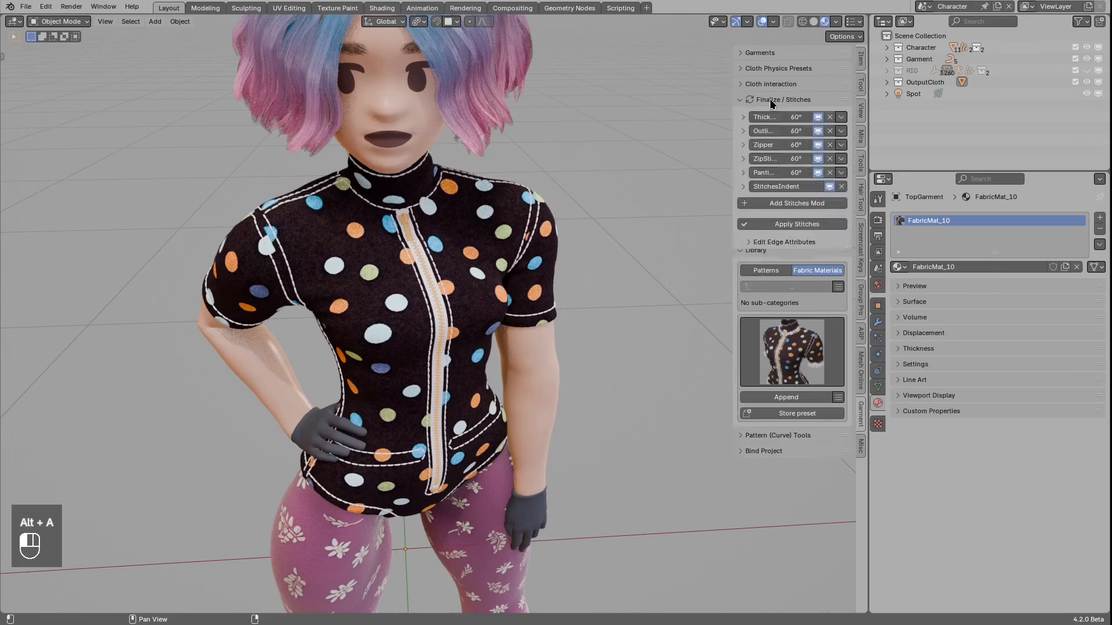
# Step: Hide the thickness, outline, zipper, zipper stitch and remaining stitch modifiers of the top garment in the viewport
pyautogui.click(818, 116)
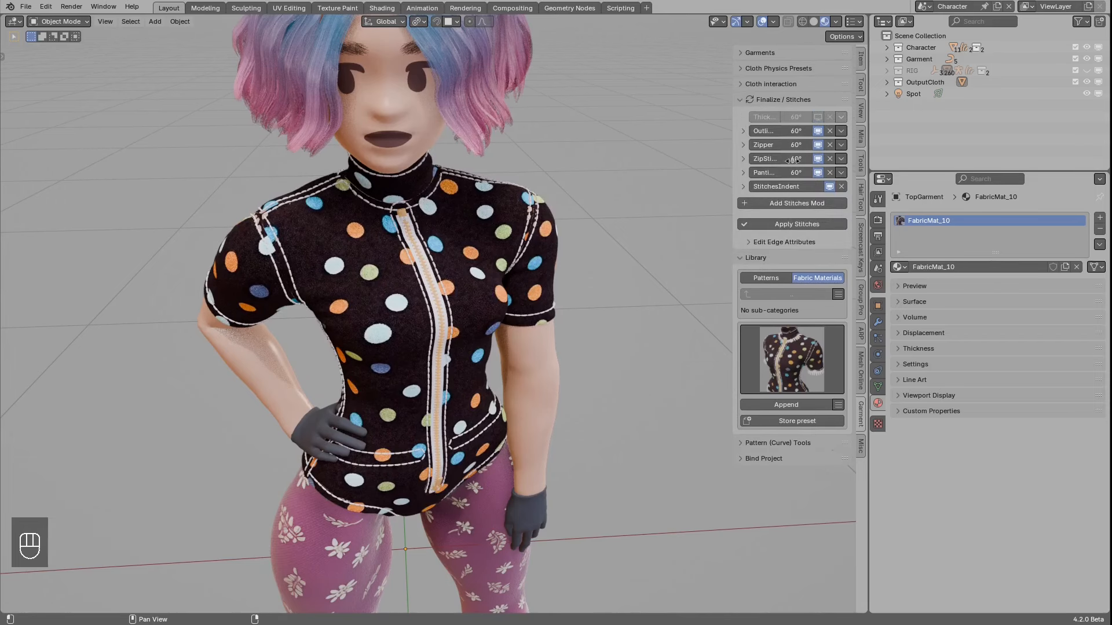
pyautogui.click(818, 137)
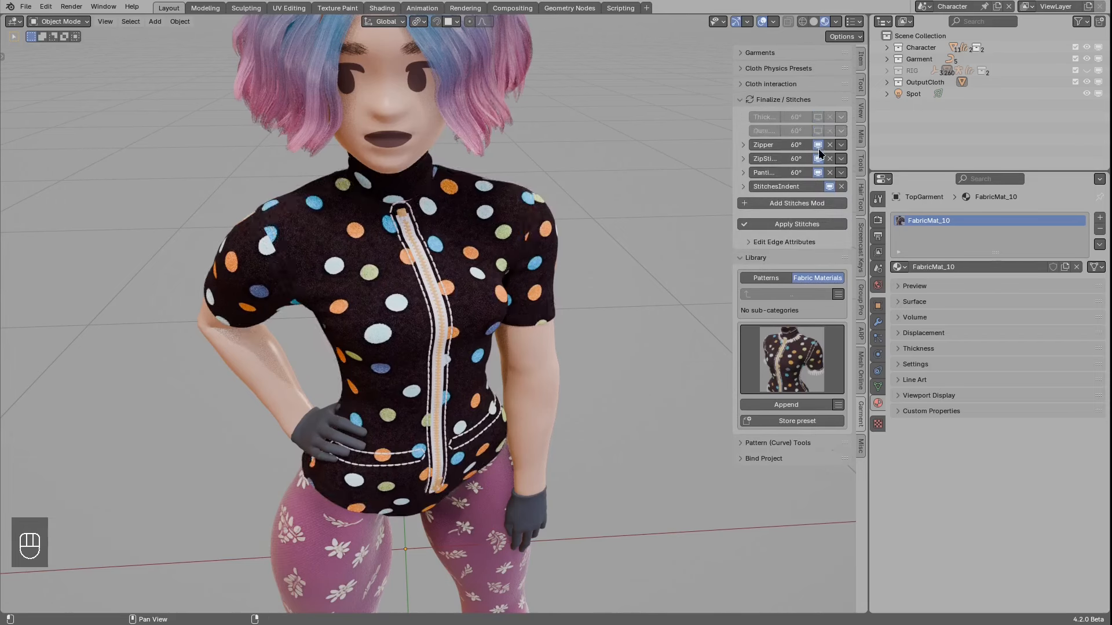
pyautogui.click(818, 145)
pyautogui.click(817, 159)
pyautogui.click(818, 172)
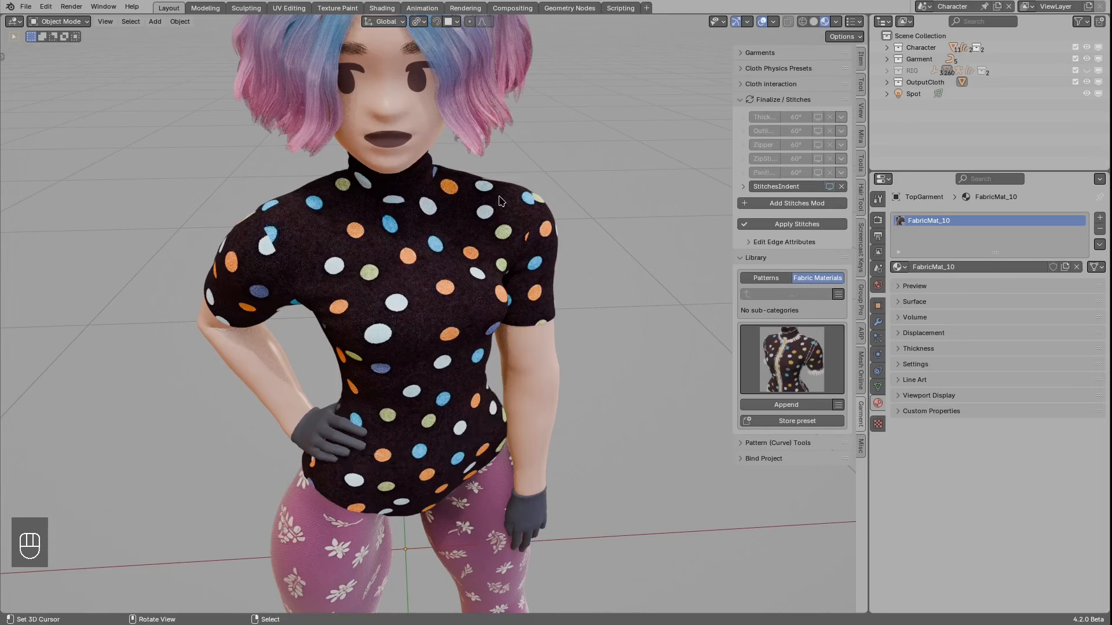
# Step: Show all the hidden stitch, zipper and thickness modifiers of the top garment in the viewport again
pyautogui.click(818, 173)
pyautogui.click(817, 159)
pyautogui.click(817, 144)
pyautogui.click(818, 132)
pyautogui.click(818, 117)
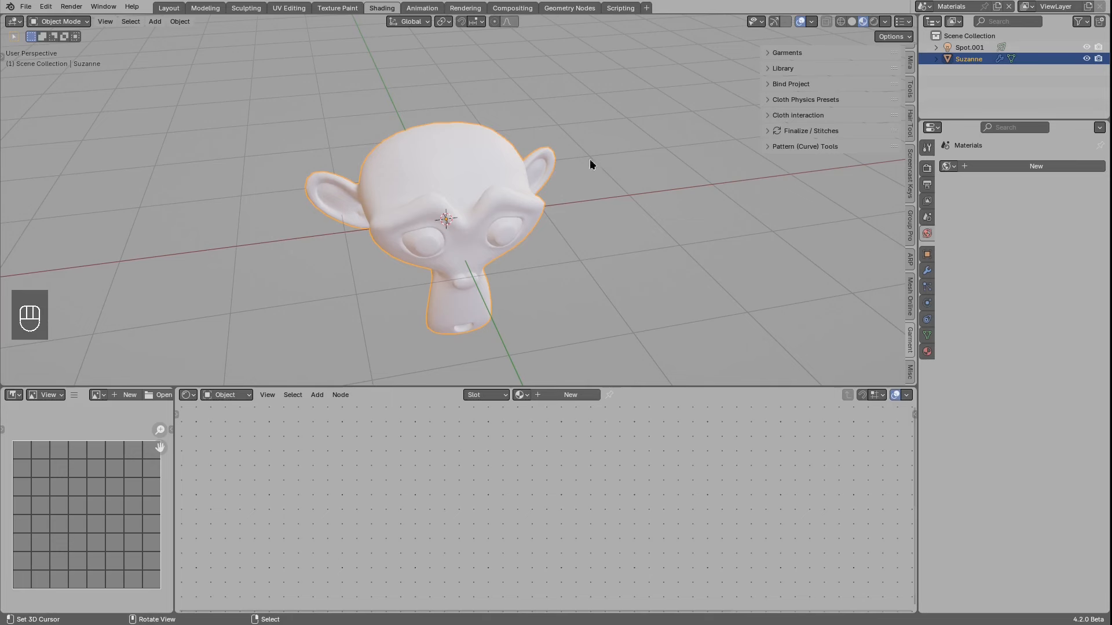
# Step: Append the FabricMat_01 fabric material from the garment library to the Suzanne monkey head
pyautogui.click(783, 68)
pyautogui.click(830, 170)
pyautogui.press('Escape')
pyautogui.click(823, 217)
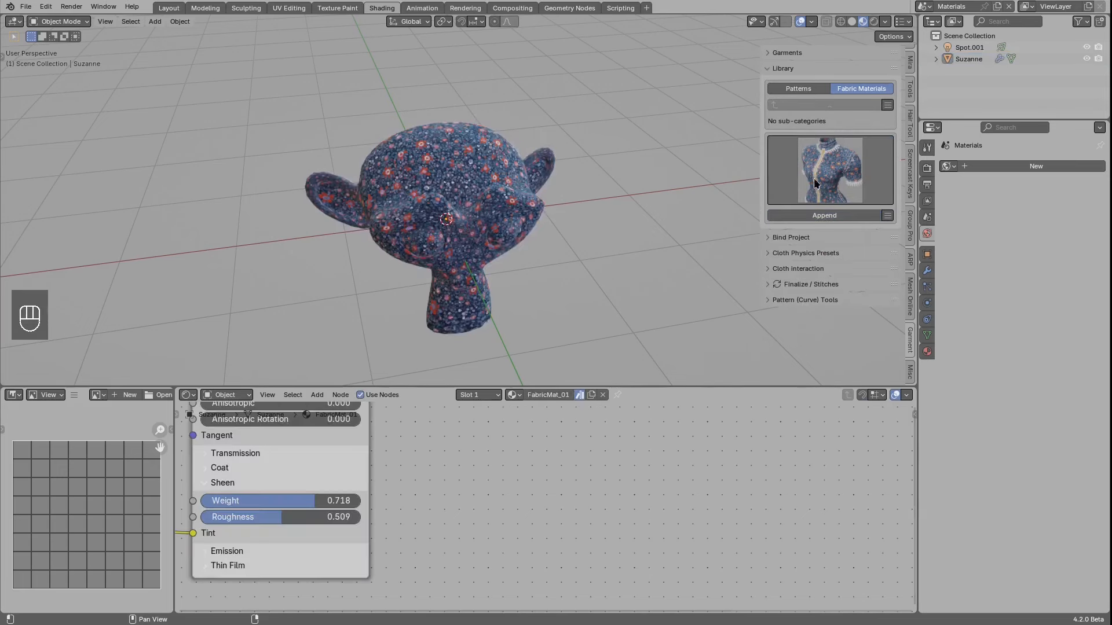
# Step: Replace the monkey head's fabric with the red checkered FabricMat_16 from the garment library
pyautogui.click(823, 174)
pyautogui.click(858, 309)
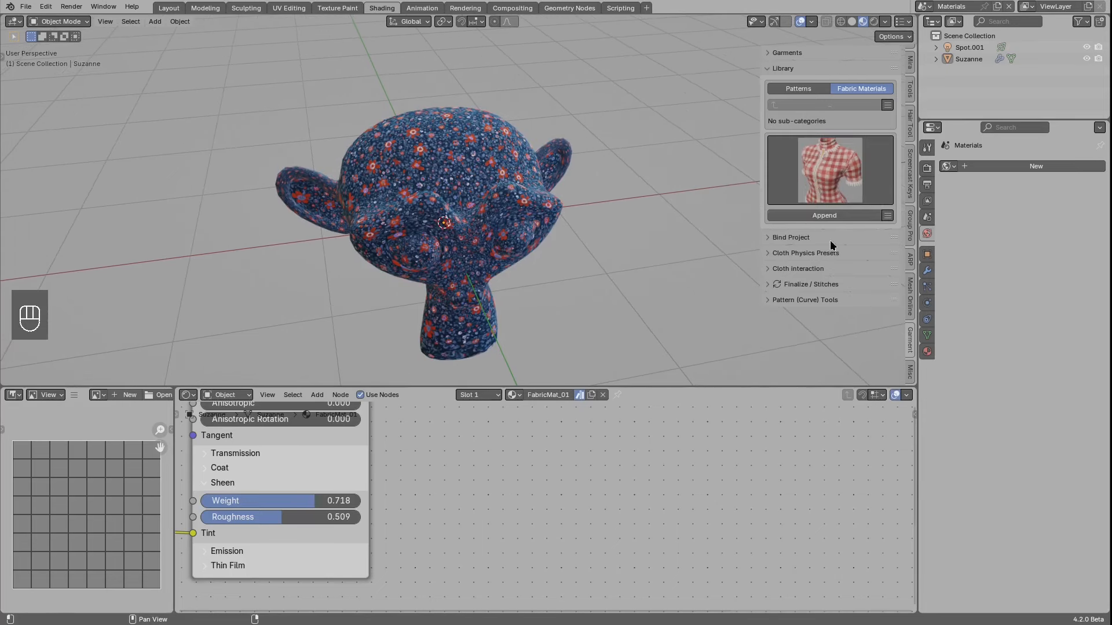
pyautogui.click(825, 216)
# Step: Split the 3D viewport vertically to open an asset browser area beside it
pyautogui.hotkey('ctrl', 'shift', 'q')
pyautogui.click(464, 265)
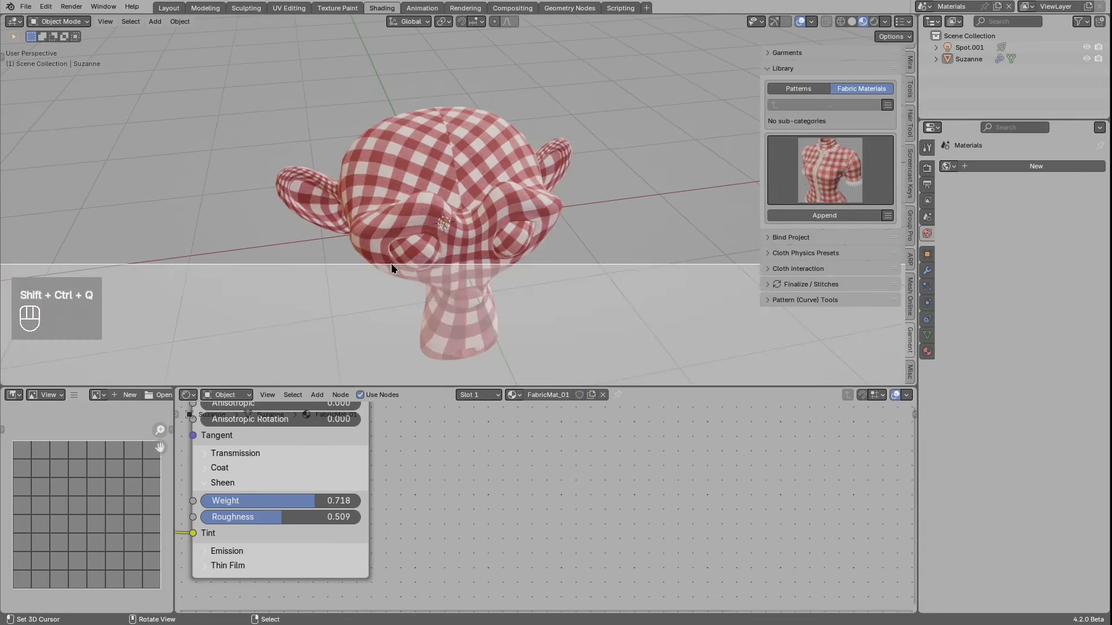
pyautogui.press('Tab')
pyautogui.click(301, 238)
# Step: Switch the asset browser to the GToolAssets library and apply FabricMat_12 to the monkey head
pyautogui.click(64, 39)
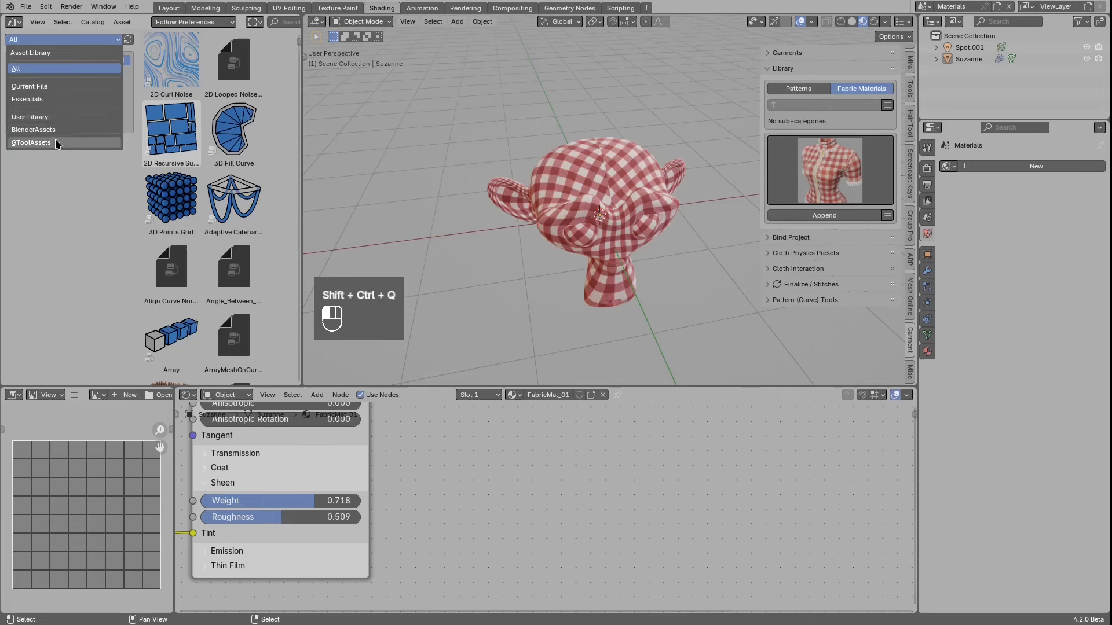
pyautogui.click(58, 144)
pyautogui.scroll(-3, 233, 308)
pyautogui.moveTo(234, 308); pyautogui.dragTo(594, 195)
# Step: Duplicate the monkey head three times, placing one copy beside it and two behind
pyautogui.scroll(-4, 594, 196)
pyautogui.keyDown('shift'); pyautogui.moveTo(594, 195); pyautogui.dragTo(545, 227, button='middle'); pyautogui.keyUp('shift')
pyautogui.scroll(2, 544, 227)
pyautogui.hotkey('shift', 'd')
pyautogui.moveTo(616, 220); pyautogui.dragTo(617, 237, button='middle')
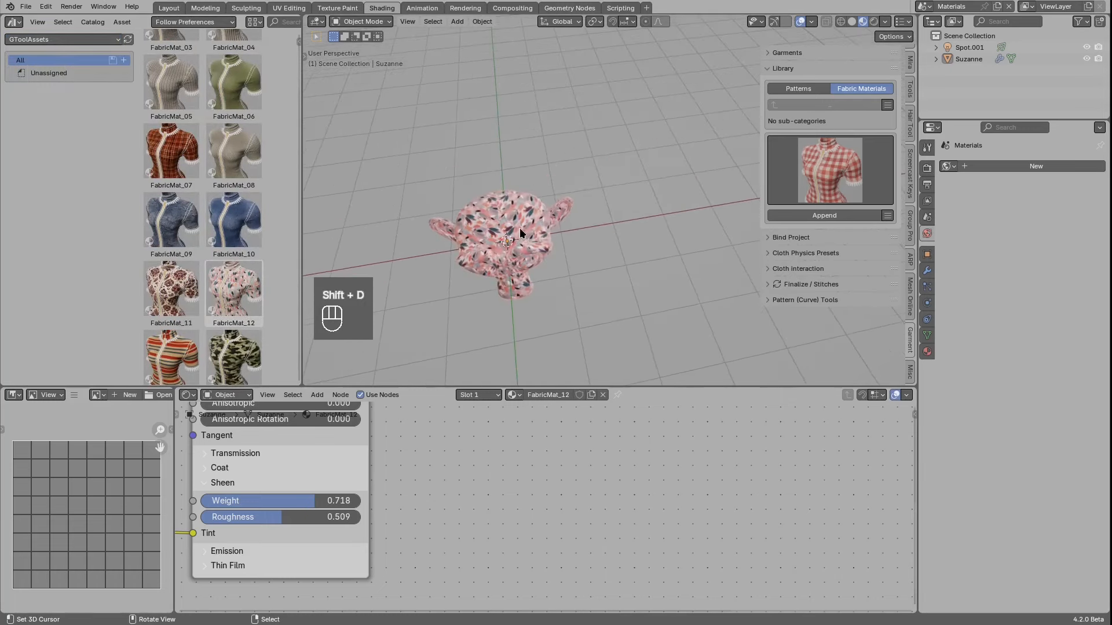
pyautogui.rightClick(531, 212)
pyautogui.hotkey('shift', 'd')
pyautogui.click(635, 193)
pyautogui.hotkey('shift', 'd')
pyautogui.click(589, 139)
pyautogui.hotkey('shift', 'd')
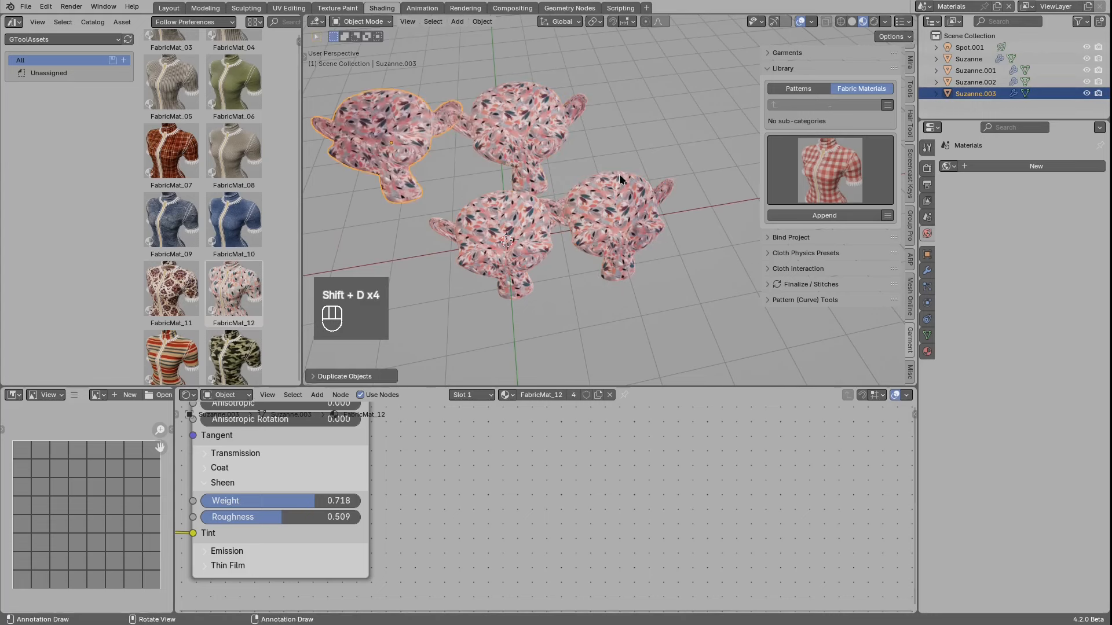
pyautogui.click(564, 175)
# Step: Apply the camouflage FabricMat_14 asset to the original monkey head and select it
pyautogui.keyDown('shift'); pyautogui.moveTo(565, 176); pyautogui.dragTo(588, 175, button='middle'); pyautogui.keyUp('shift')
pyautogui.scroll(-1, 234, 348)
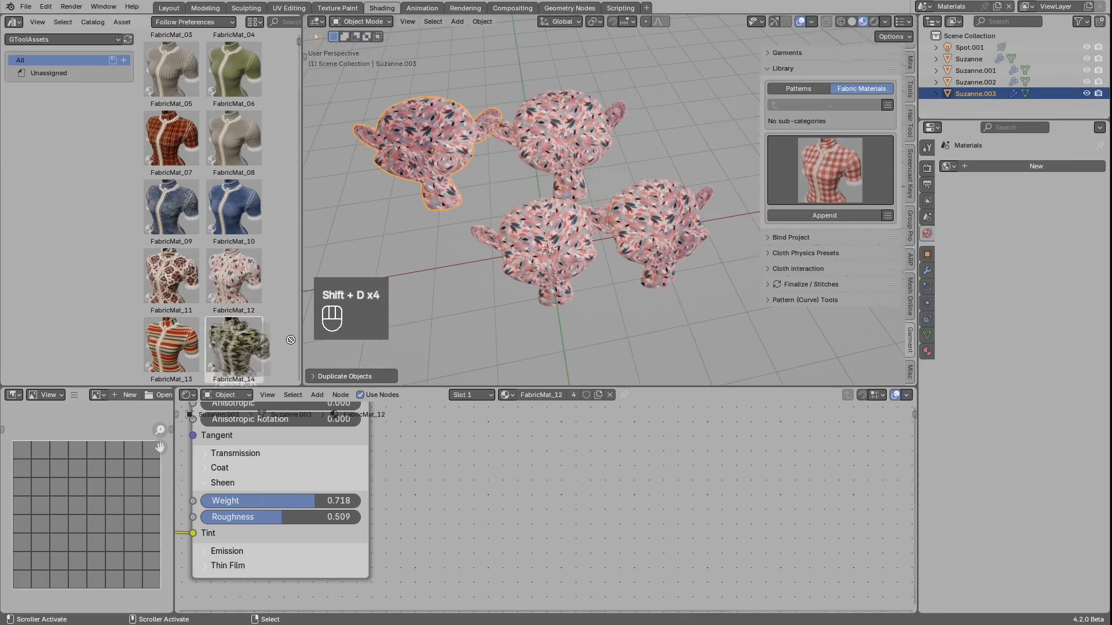
pyautogui.moveTo(234, 344); pyautogui.dragTo(559, 227)
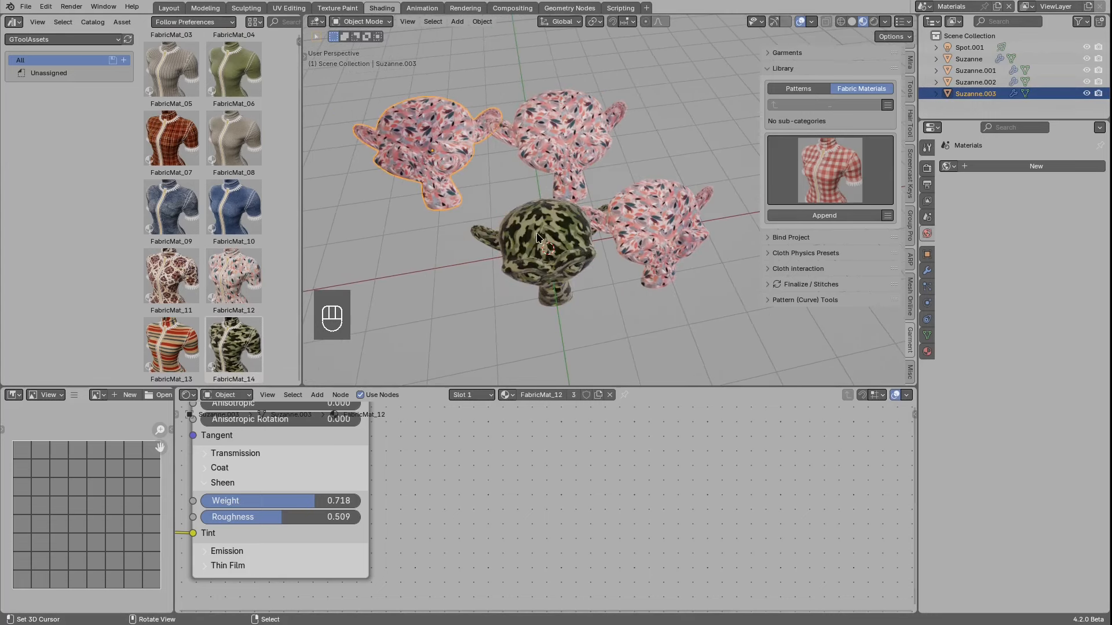
pyautogui.click(537, 238)
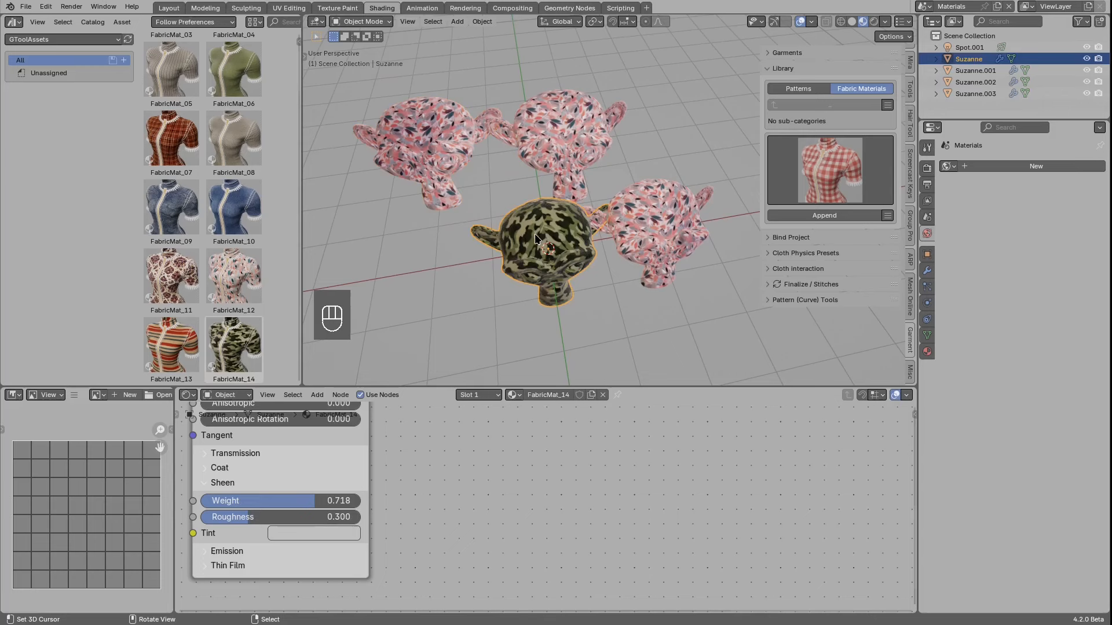
# Step: Append the polka-dot FabricMat_24 from the garment library to Suzanne.001, the copy beside the camouflage head
pyautogui.click(669, 205)
pyautogui.click(823, 180)
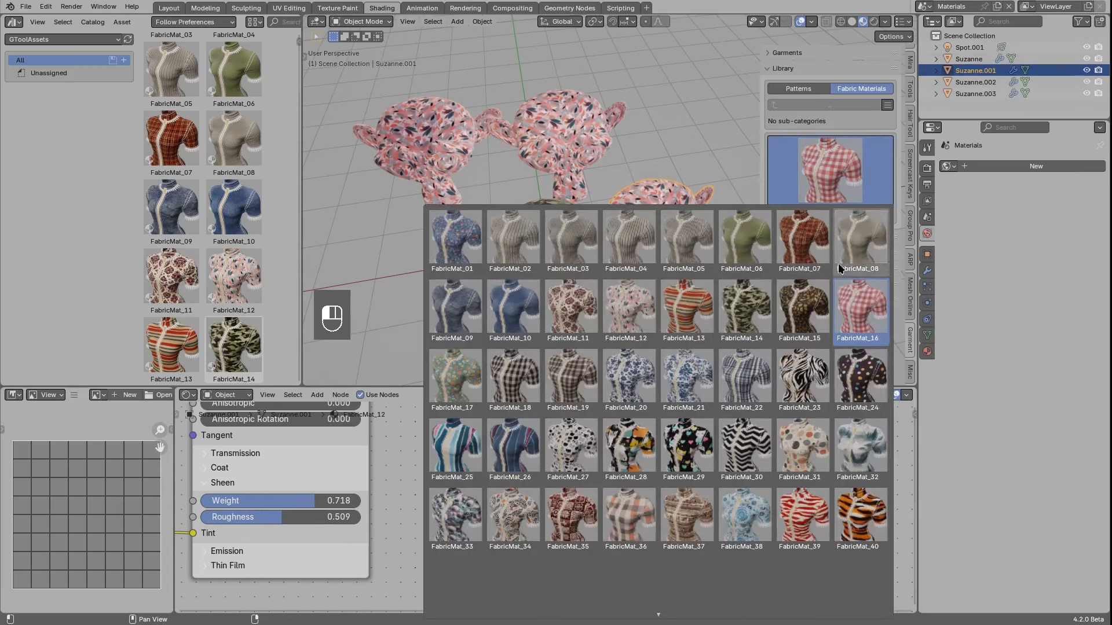
pyautogui.click(854, 359)
pyautogui.click(834, 217)
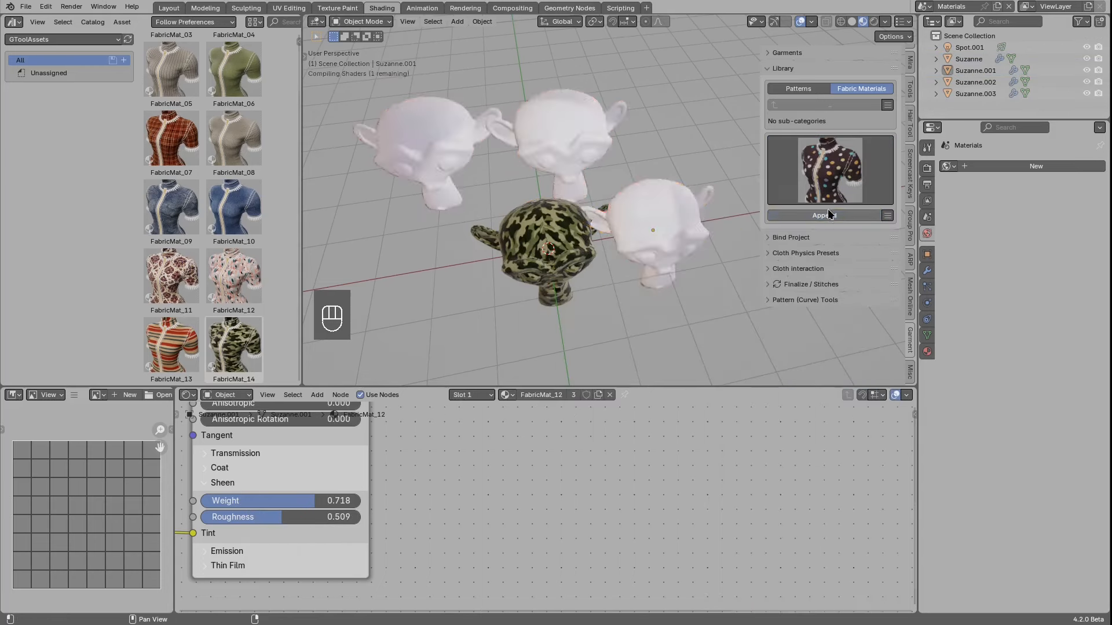
# Step: Select the front polka-dot monkey head and show its material settings
pyautogui.rightClick(660, 211)
pyautogui.press('d')
pyautogui.moveTo(628, 189); pyautogui.dragTo(641, 237)
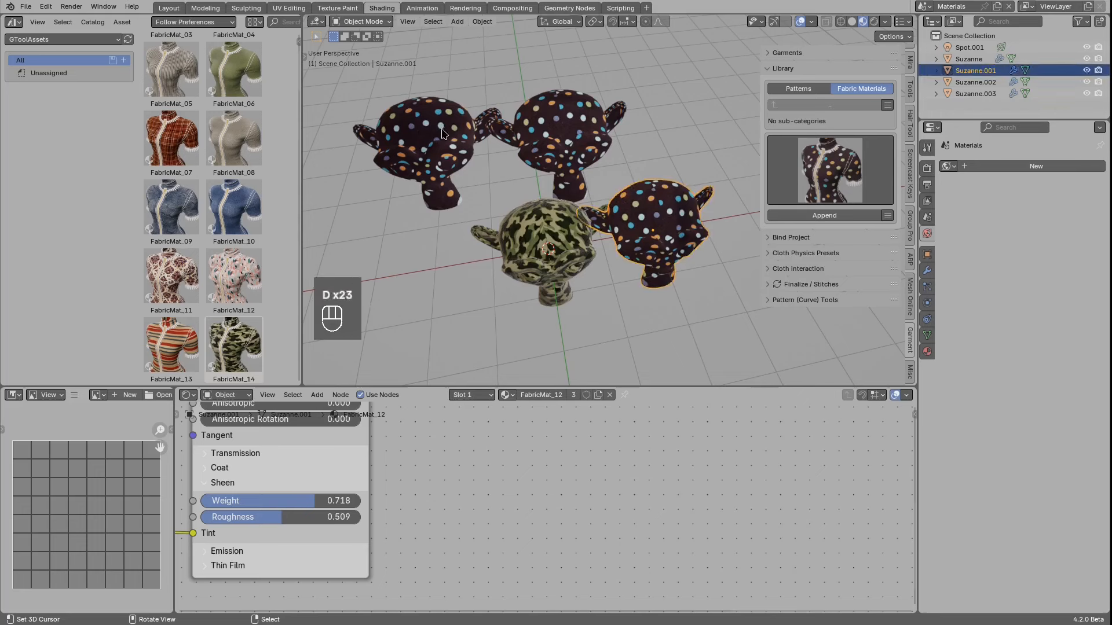
pyautogui.click(927, 351)
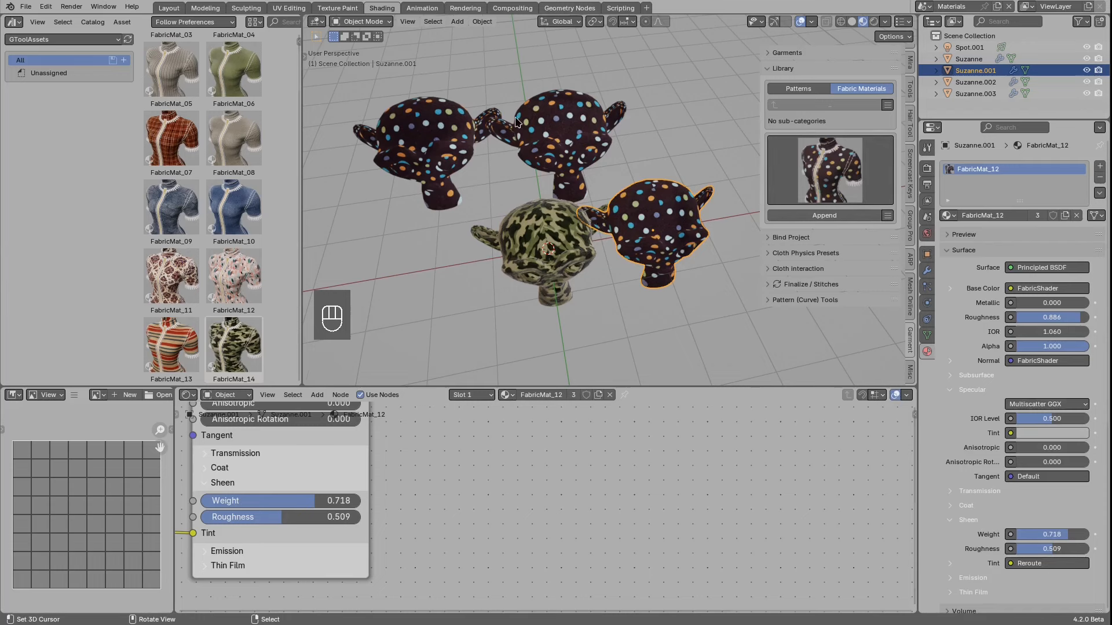
# Step: Delete the two polka-dot monkey heads standing at the back
pyautogui.scroll(1, 517, 123)
pyautogui.rightClick(386, 120)
pyautogui.keyDown('shift'); pyautogui.rightClick(499, 119); pyautogui.keyUp('shift')
pyautogui.press('x')
pyautogui.click(501, 117)
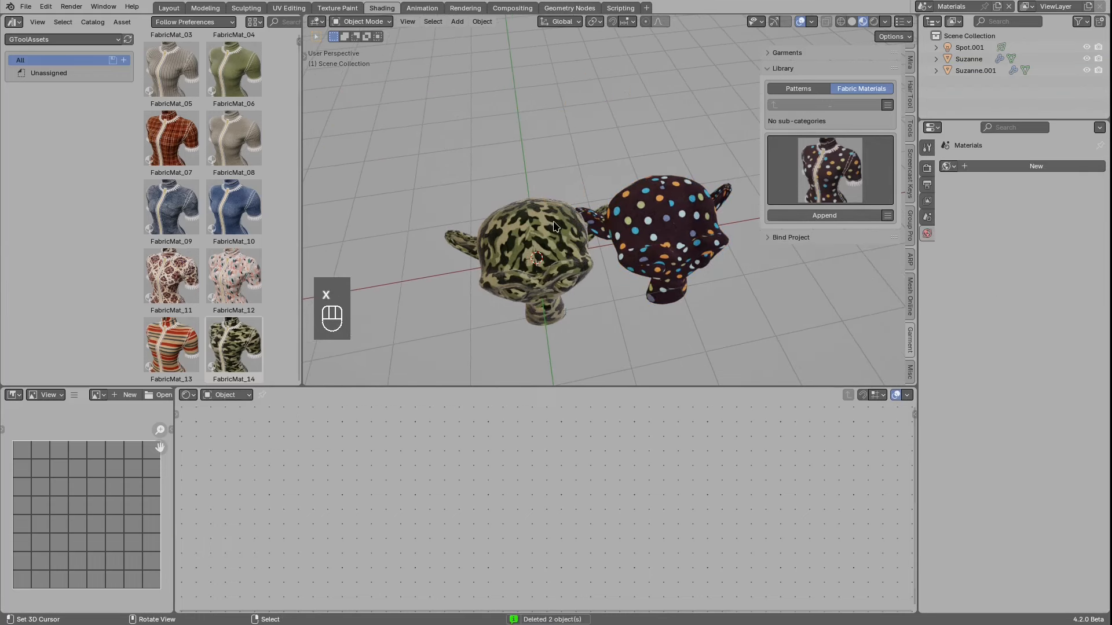
# Step: Select the camouflage monkey head and examine its FabricMat_14 node setup around the FabricShader group
pyautogui.rightClick(555, 226)
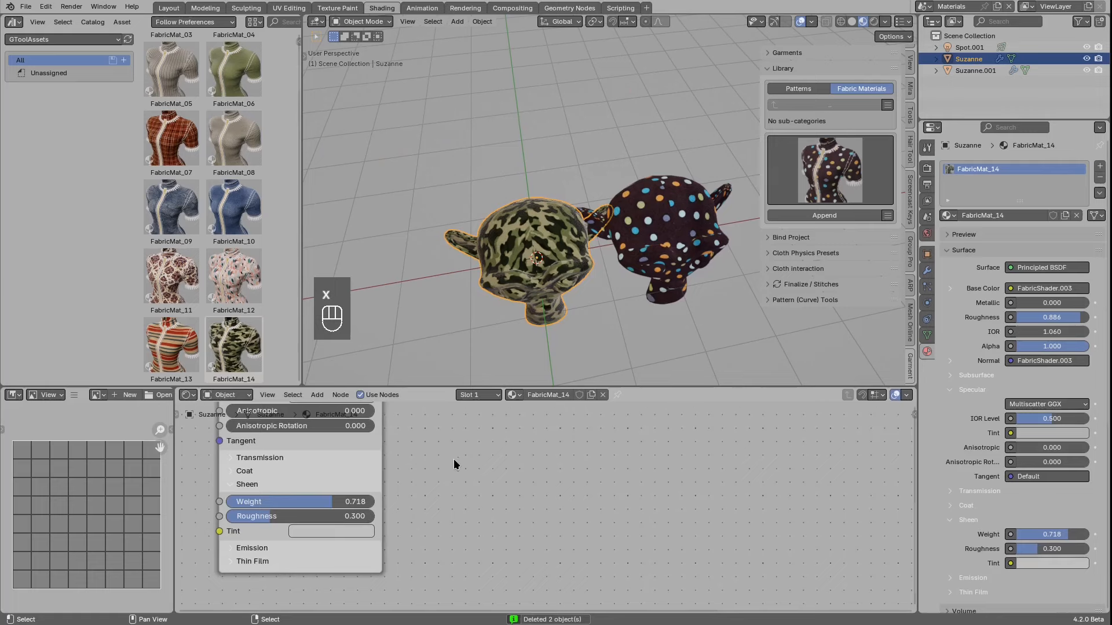
pyautogui.scroll(-4, 454, 464)
pyautogui.scroll(7, 618, 510)
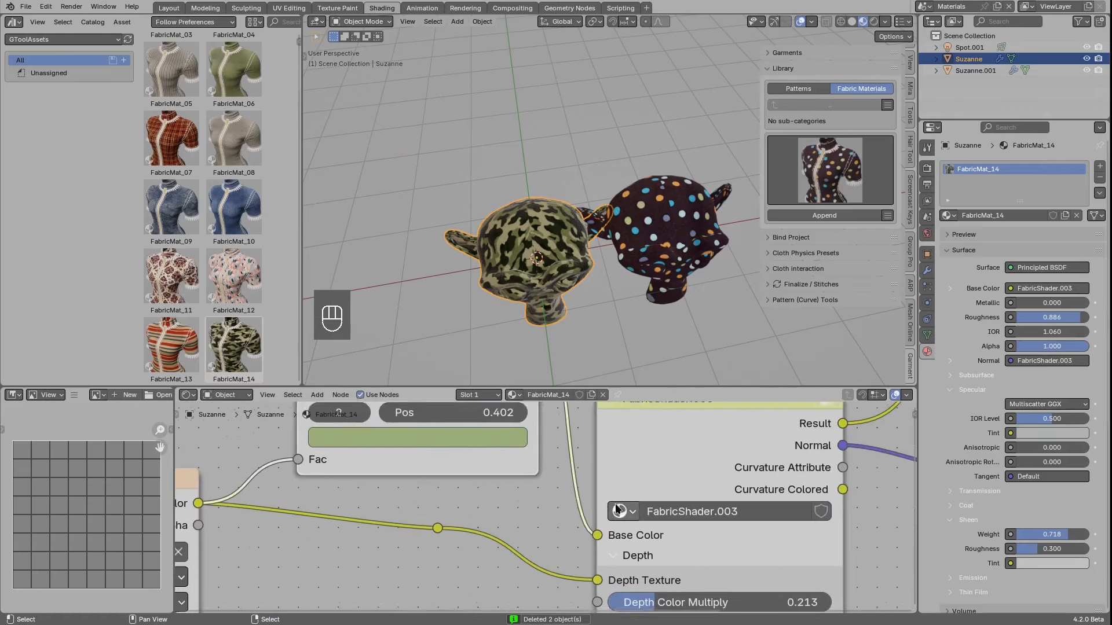
pyautogui.scroll(-3, 618, 509)
pyautogui.click(516, 503)
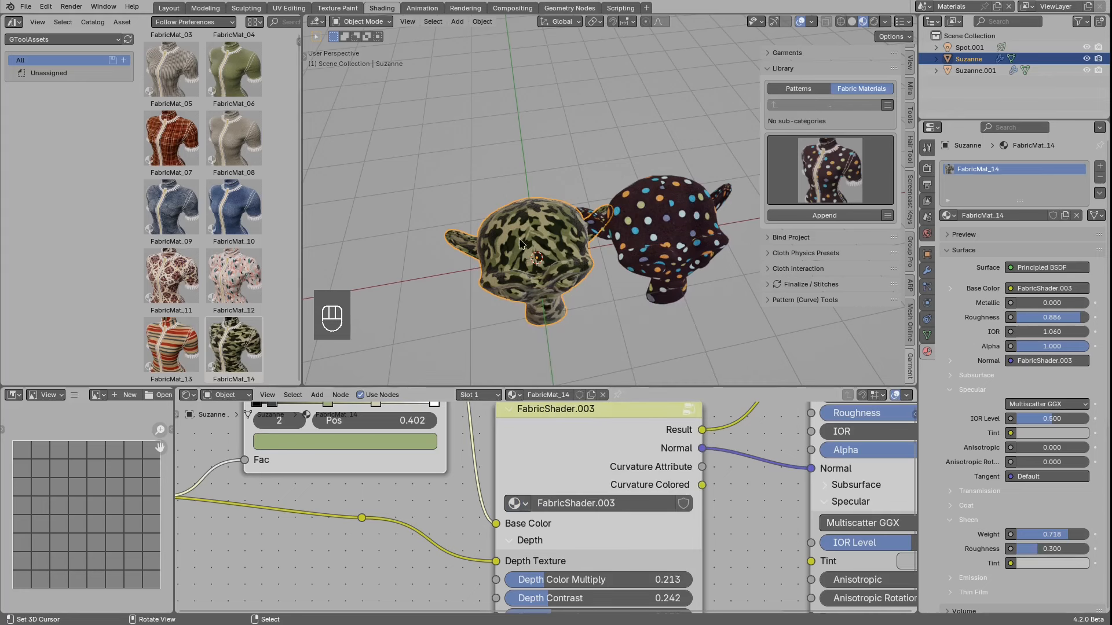
pyautogui.scroll(-1, 544, 508)
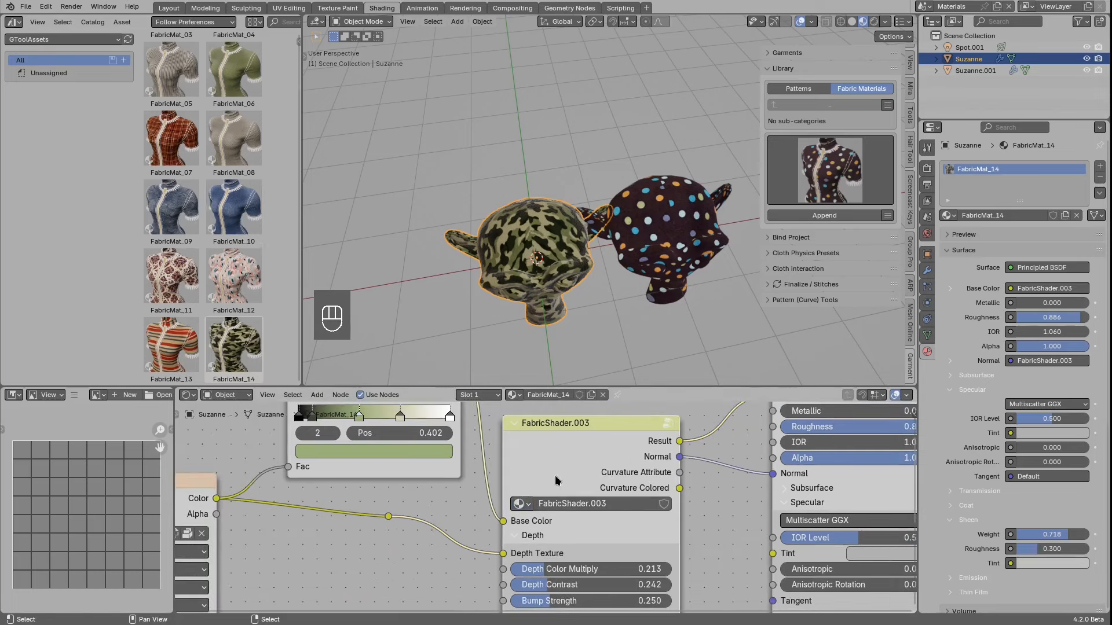
pyautogui.click(519, 504)
pyautogui.scroll(-2, 550, 441)
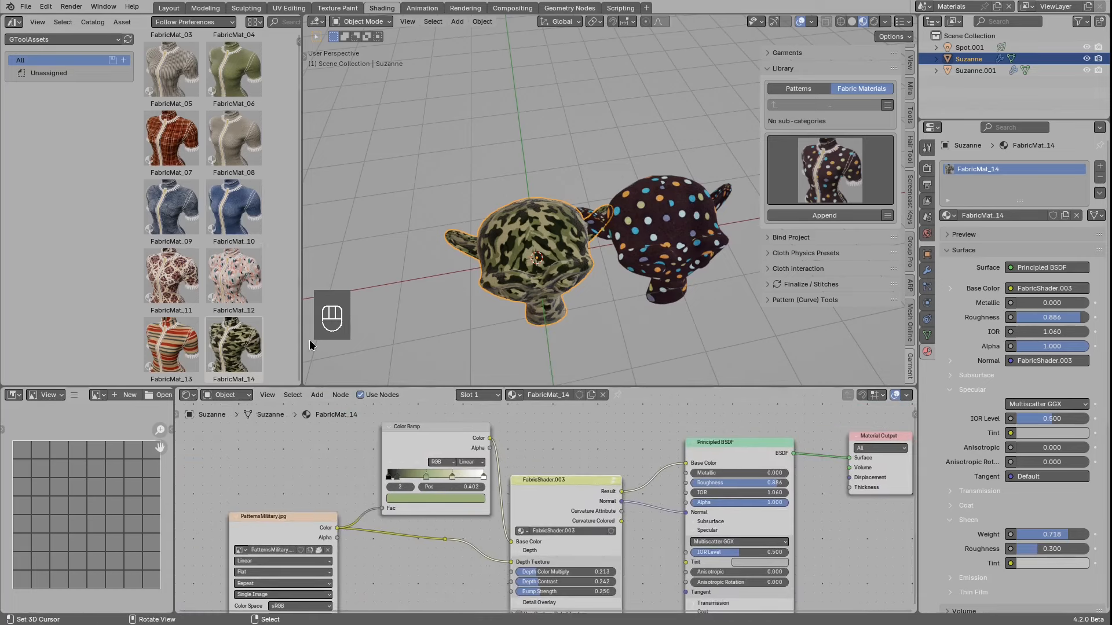
# Step: Close the asset browser area and delete the remaining polka-dot monkey head
pyautogui.moveTo(307, 383); pyautogui.dragTo(188, 374)
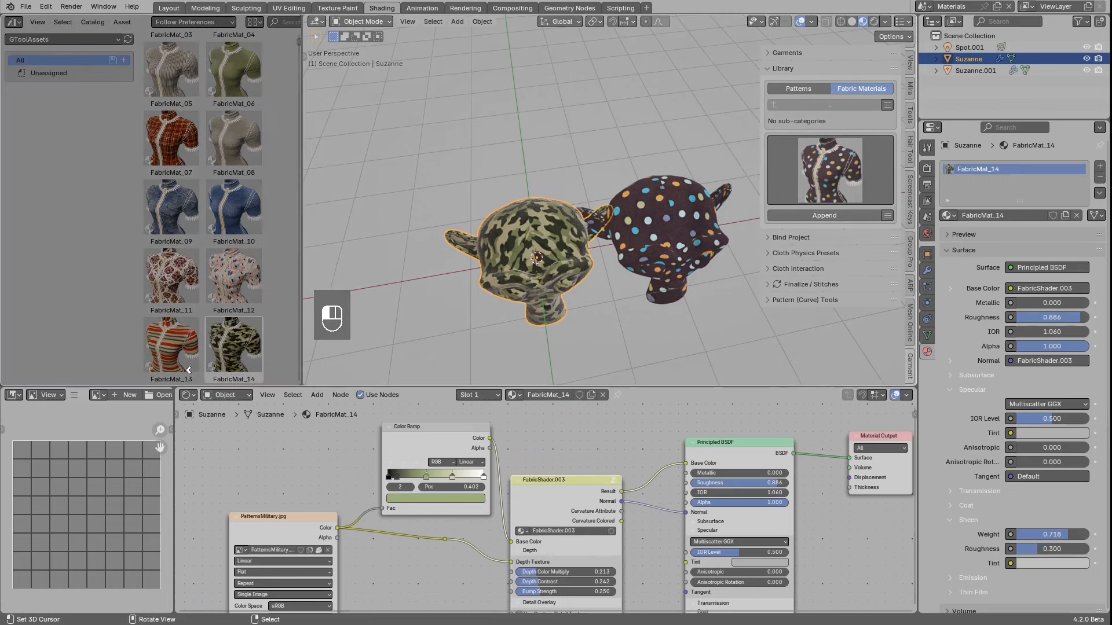
pyautogui.click(499, 238)
pyautogui.press('x')
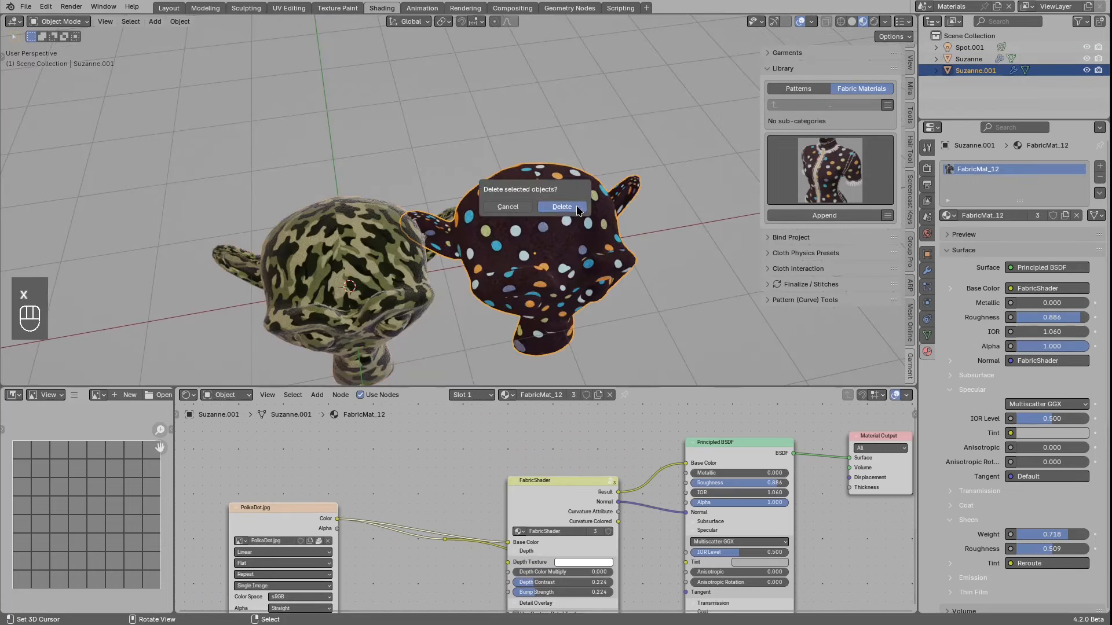
pyautogui.click(575, 210)
# Step: Append the blue denim FabricMat_10 to the monkey head and slightly enlarge the shader editor area
pyautogui.click(832, 171)
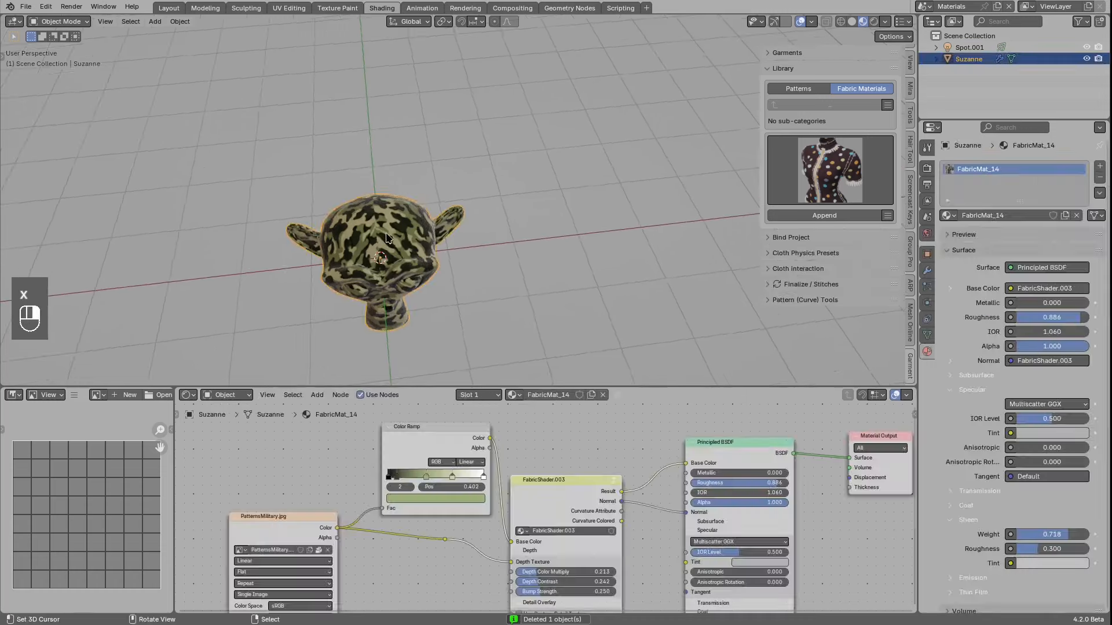
pyautogui.click(830, 171)
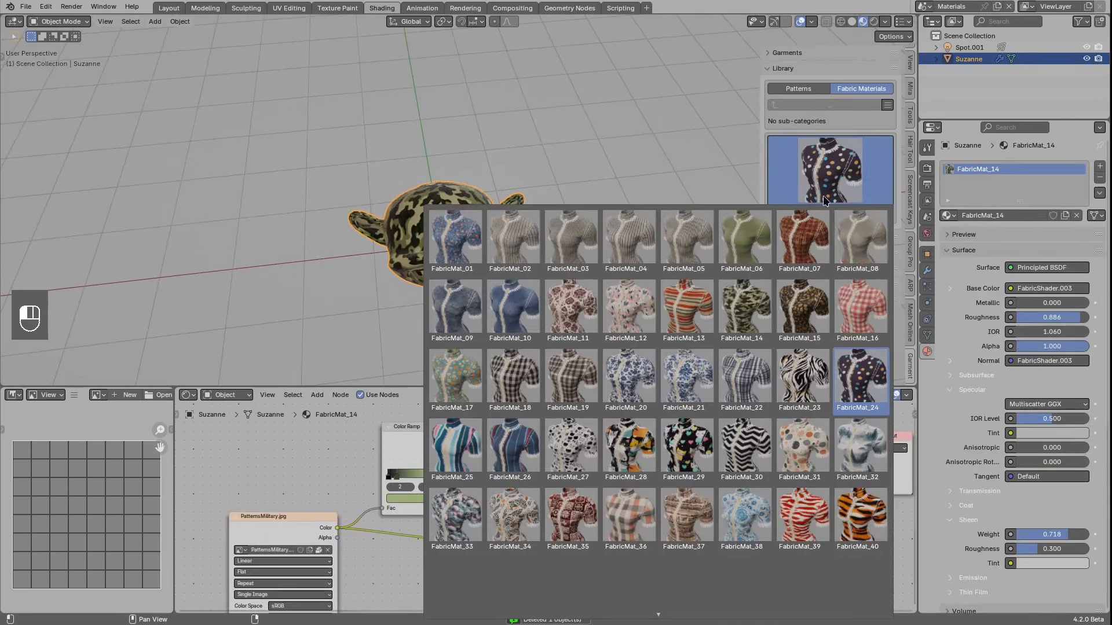
pyautogui.click(510, 312)
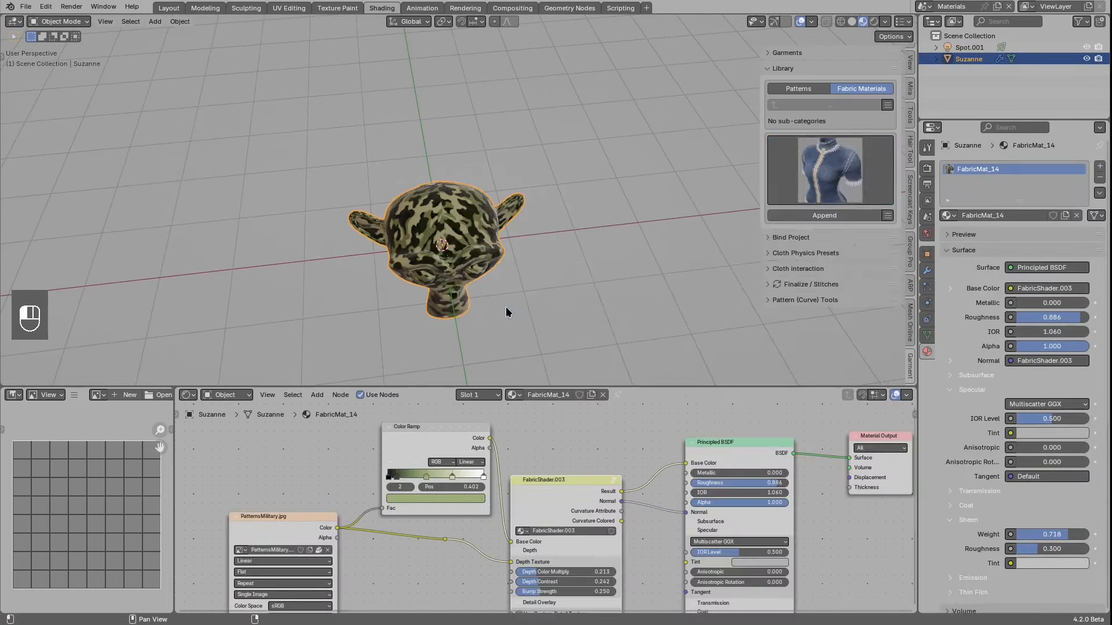
pyautogui.click(818, 213)
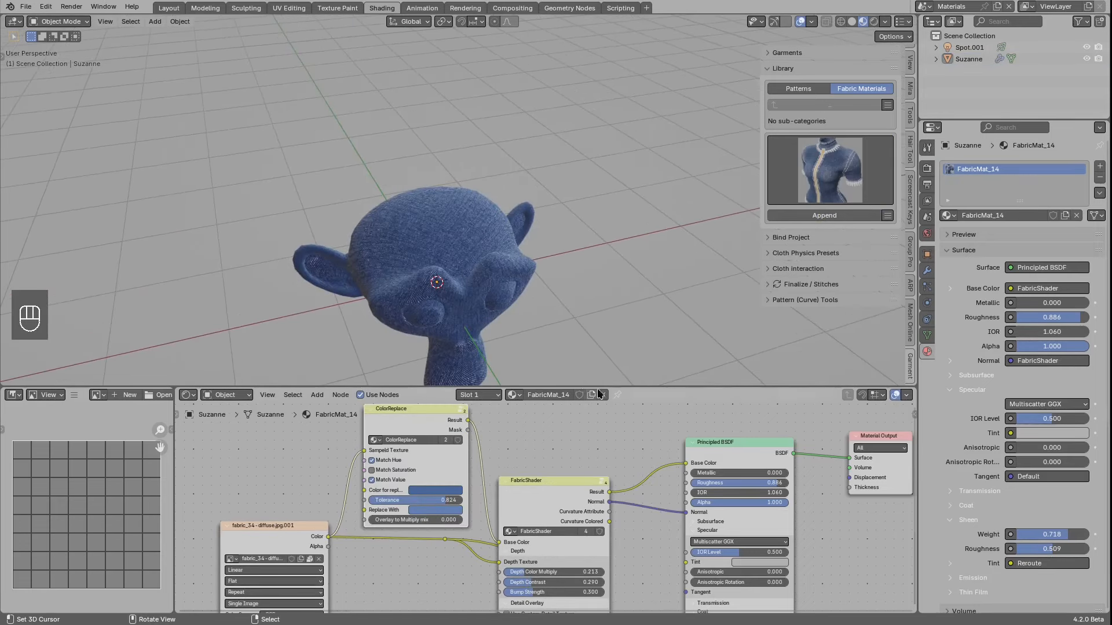
pyautogui.moveTo(600, 386); pyautogui.dragTo(596, 373)
pyautogui.moveTo(513, 290); pyautogui.dragTo(453, 148, button='middle')
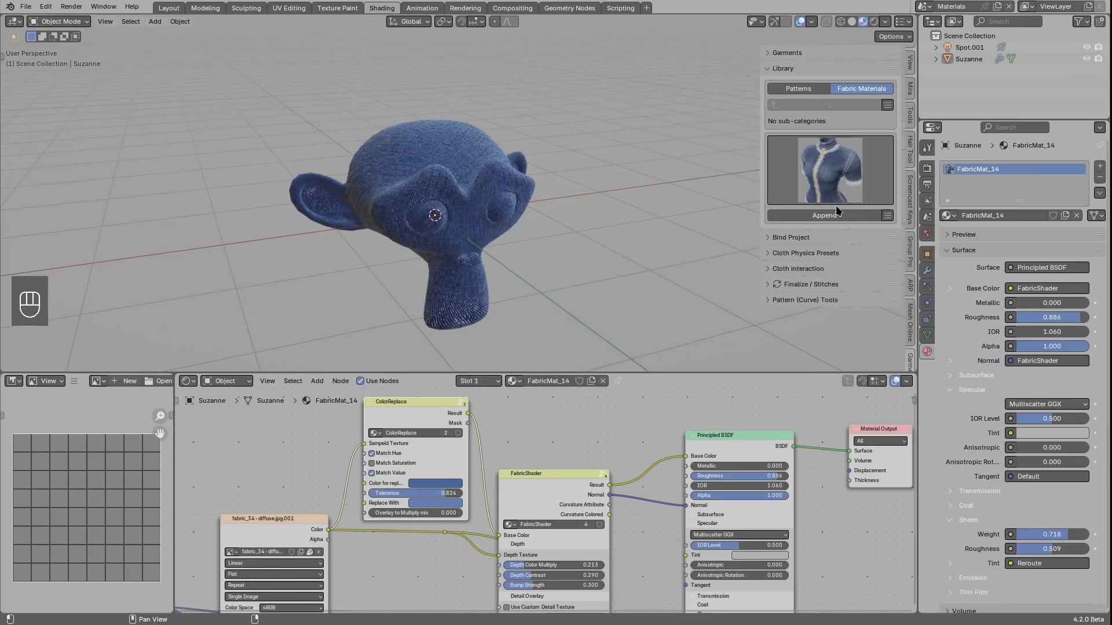
# Step: Collapse the material library and show the Finalize / Stitches tools
pyautogui.click(779, 70)
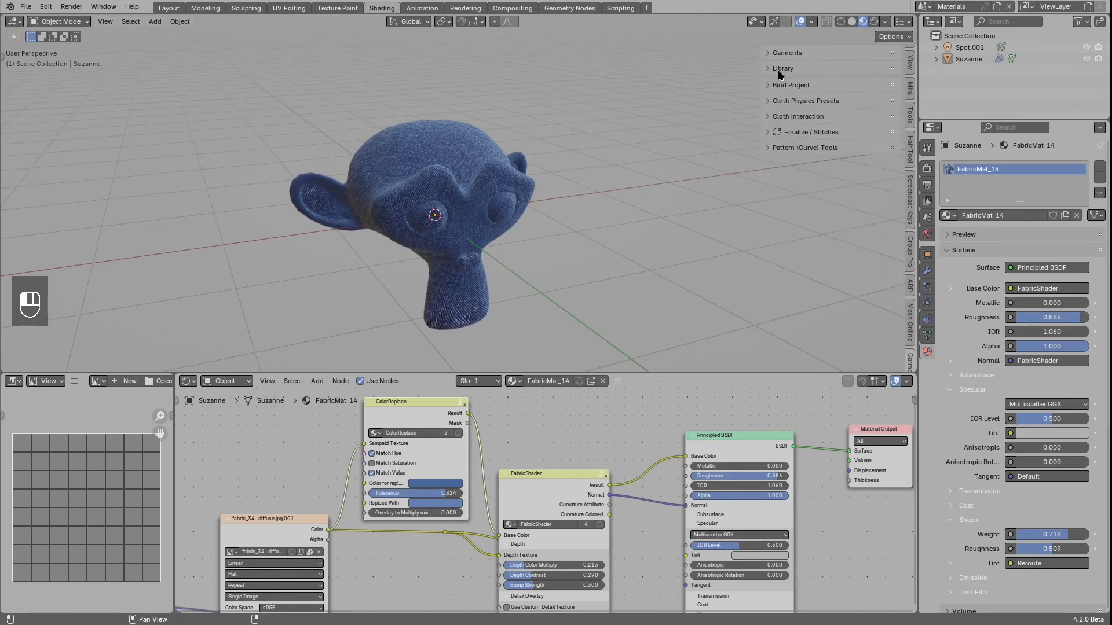
pyautogui.click(797, 132)
pyautogui.click(832, 193)
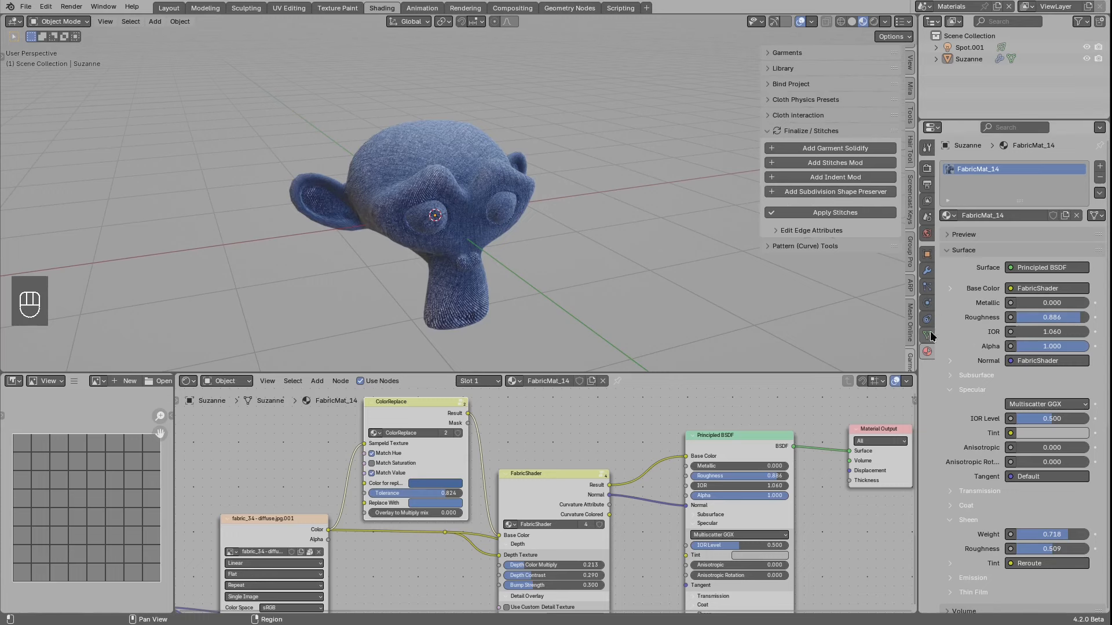
# Step: Compare the denim monkey head with the CurvatureGen modifier's viewport display off and on
pyautogui.click(926, 271)
pyautogui.click(1047, 294)
pyautogui.click(1046, 294)
pyautogui.click(1046, 295)
pyautogui.click(1046, 295)
pyautogui.moveTo(578, 169); pyautogui.dragTo(484, 164, button='middle')
pyautogui.click(484, 164)
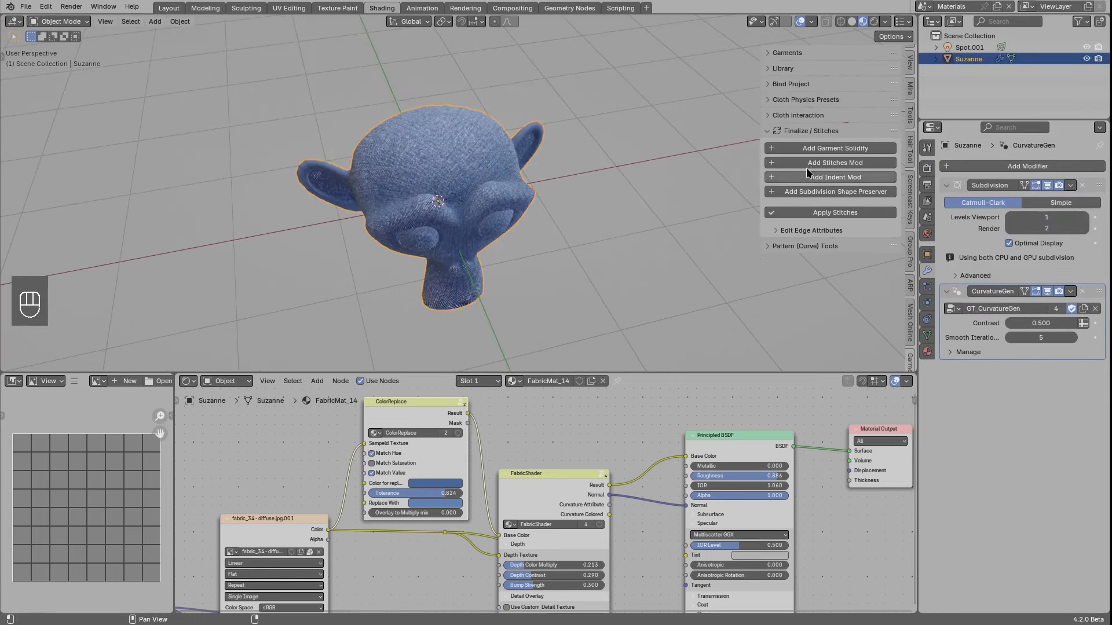
# Step: Append the camouflage FabricMat_14 from the fabric materials library to the monkey head
pyautogui.click(823, 132)
pyautogui.click(783, 69)
pyautogui.click(799, 171)
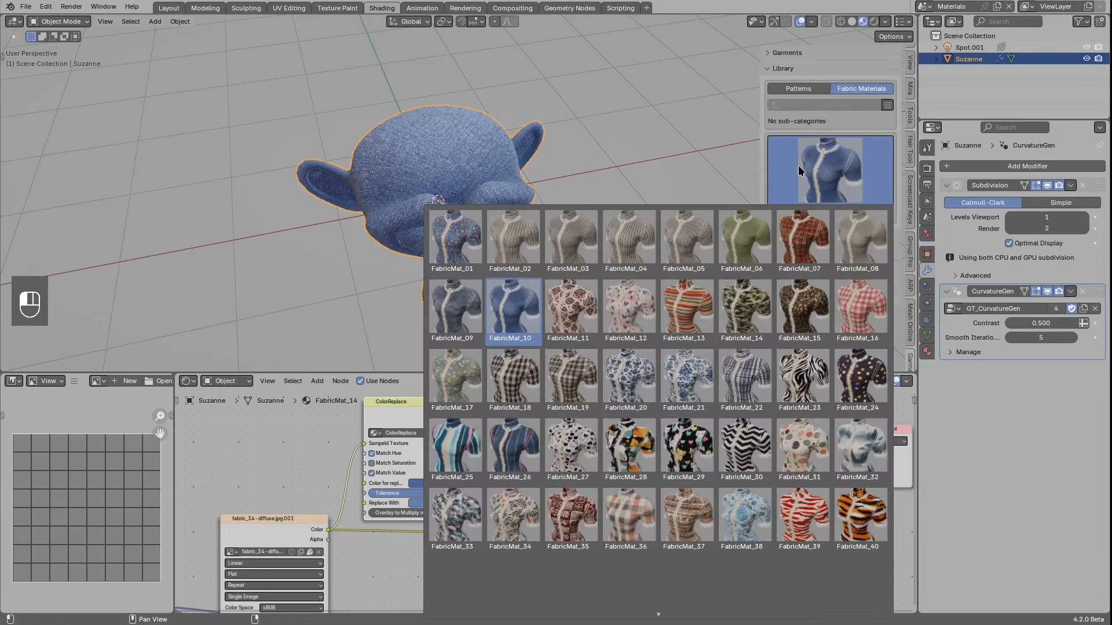
pyautogui.click(745, 310)
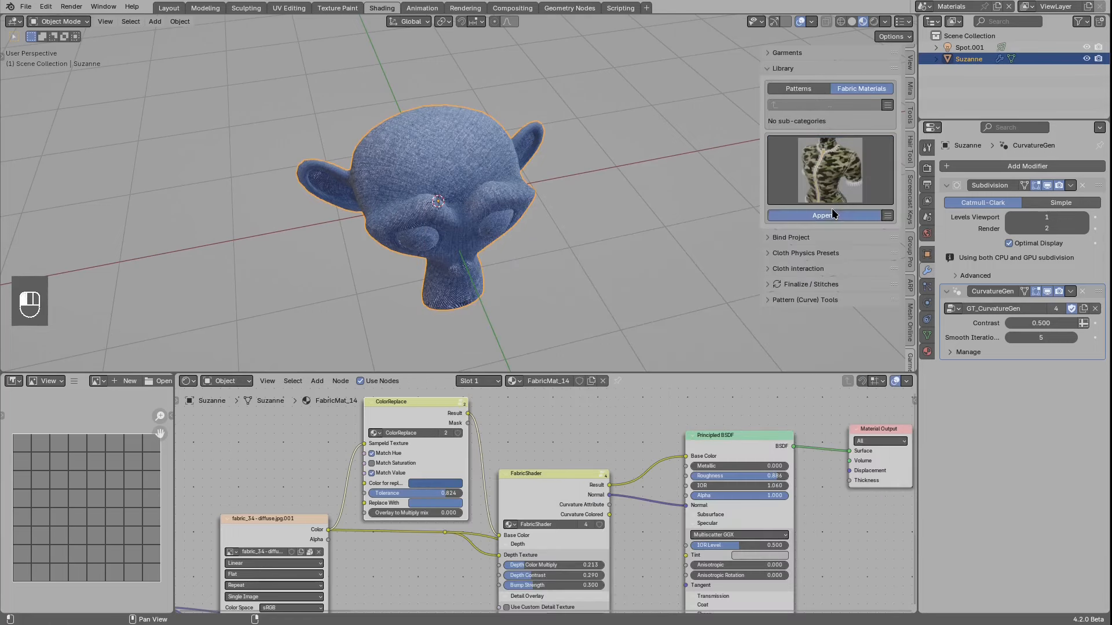
pyautogui.click(825, 216)
pyautogui.moveTo(521, 207); pyautogui.dragTo(449, 135, button='middle')
pyautogui.moveTo(463, 186); pyautogui.dragTo(550, 197, button='middle')
# Step: Enlarge the shader editor area upward to make room for the camouflage material's nodes
pyautogui.scroll(-4, 643, 454)
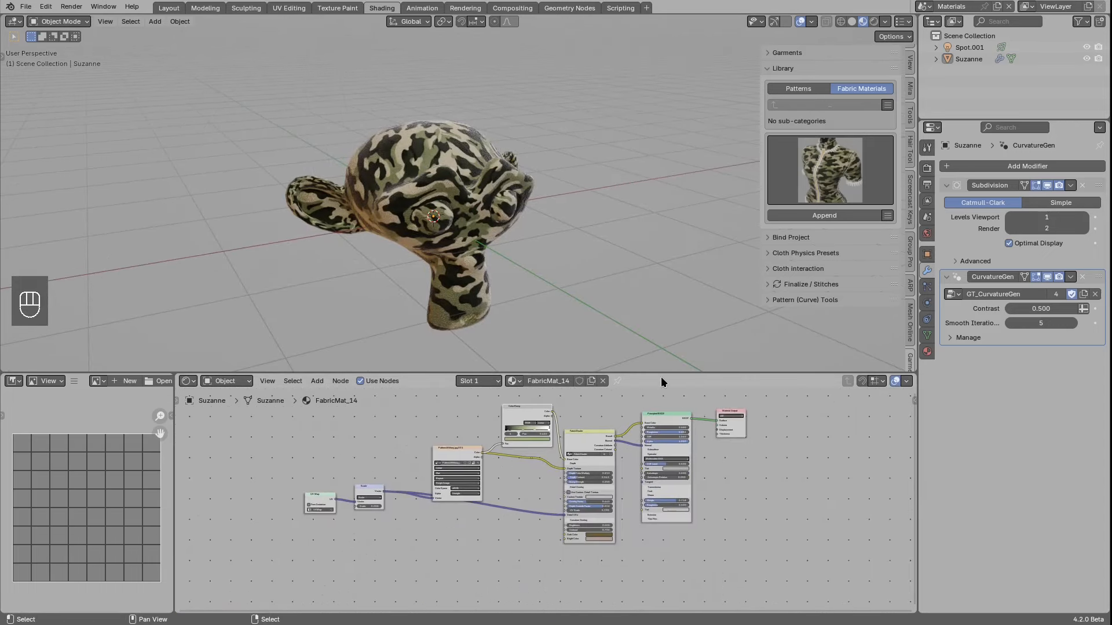
pyautogui.moveTo(662, 374); pyautogui.dragTo(662, 341)
pyautogui.scroll(3, 428, 427)
pyautogui.moveTo(427, 427); pyautogui.dragTo(588, 455, button='middle')
pyautogui.moveTo(443, 482); pyautogui.dragTo(548, 455, button='middle')
pyautogui.scroll(9, 530, 470)
pyautogui.click(512, 464)
pyautogui.scroll(4, 548, 455)
pyautogui.moveTo(236, 472)
pyautogui.mouseDown()
pyautogui.moveTo(268, 477)
pyautogui.moveTo(253, 477)
pyautogui.mouseUp()
pyautogui.scroll(-1, 453, 451)
pyautogui.moveTo(453, 451); pyautogui.dragTo(492, 441, button='middle')
pyautogui.moveTo(631, 340); pyautogui.dragTo(621, 268)
# Step: Set the camouflage texture's Scale node to 3
pyautogui.scroll(1, 555, 454)
pyautogui.doubleClick(592, 488)
pyautogui.write('3')
pyautogui.press('Return')
# Step: Preview the PatternsMilitary image texture alone on the monkey head, followed by the Color Ramp output
pyautogui.scroll(-3, 747, 403)
pyautogui.moveTo(747, 403); pyautogui.dragTo(403, 440, button='middle')
pyautogui.moveTo(632, 326); pyautogui.dragTo(559, 389, button='middle')
pyautogui.keyDown('ctrl'); pyautogui.keyDown('shift'); pyautogui.click(570, 374); pyautogui.keyUp('shift'); pyautogui.keyUp('ctrl')
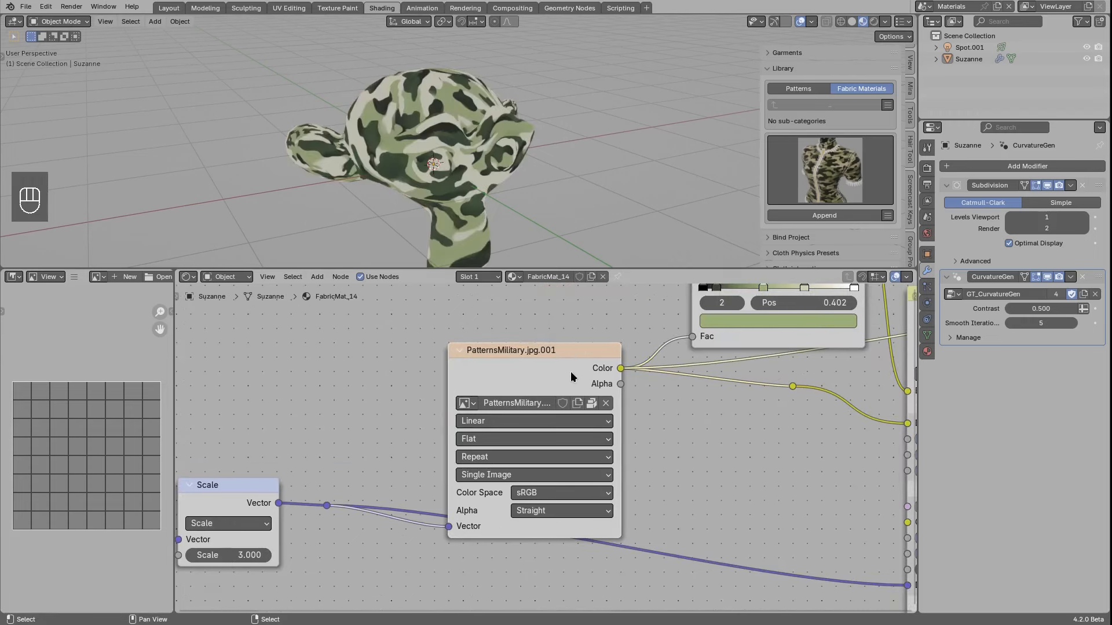
pyautogui.moveTo(608, 361); pyautogui.dragTo(412, 483, button='middle')
pyautogui.scroll(1, 412, 483)
pyautogui.moveTo(582, 314); pyautogui.dragTo(570, 316)
pyautogui.keyDown('ctrl'); pyautogui.keyDown('shift'); pyautogui.click(566, 308); pyautogui.keyUp('shift'); pyautogui.keyUp('ctrl')
# Step: Recolour the Color Ramp's stop 2 to pinkish brown and stop 1 to dark brown with hue 0.037, saturation 0.806 and value 0.147
pyautogui.click(585, 434)
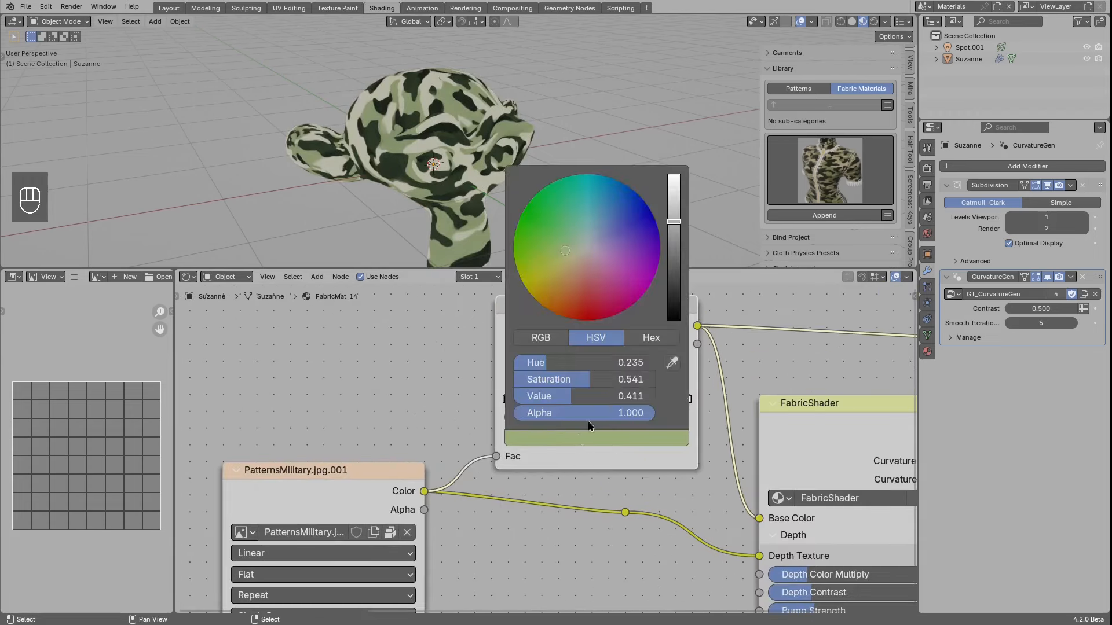
pyautogui.click(572, 272)
pyautogui.click(528, 394)
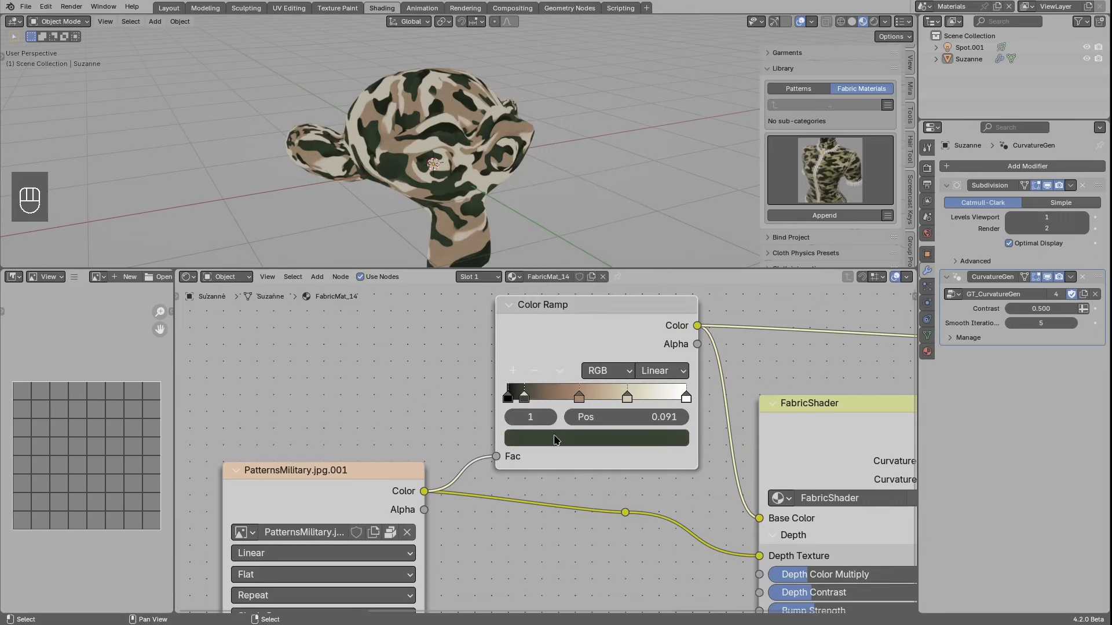
pyautogui.click(557, 439)
pyautogui.click(566, 291)
pyautogui.click(674, 261)
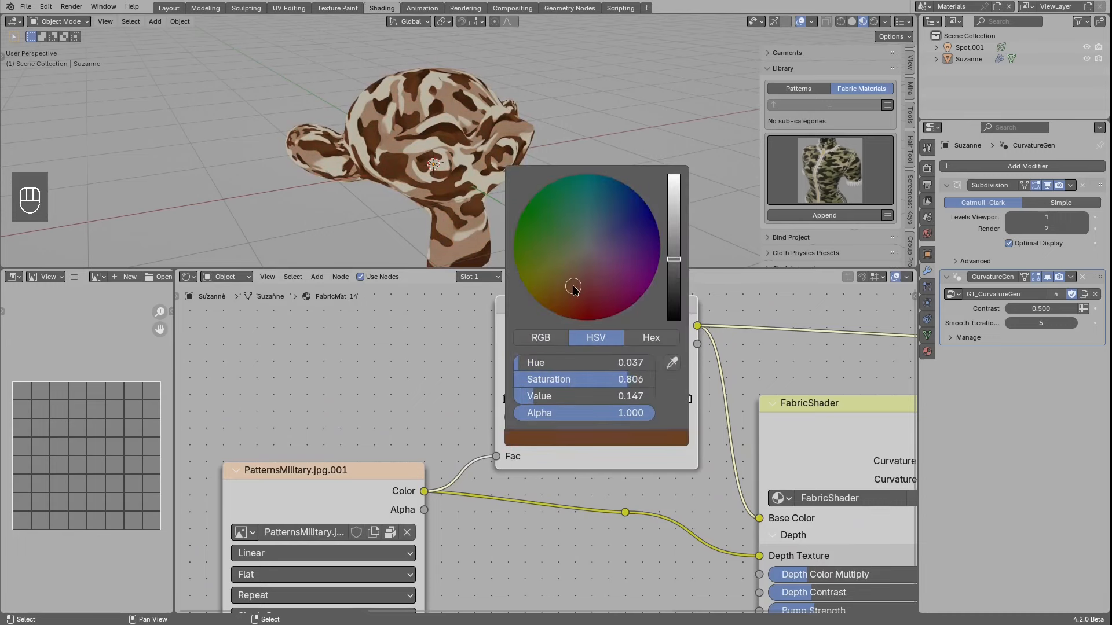
# Step: Preview the FabricShader node's Result output and examine the fabric weave up close on the monkey head
pyautogui.moveTo(769, 431); pyautogui.dragTo(574, 374, button='middle')
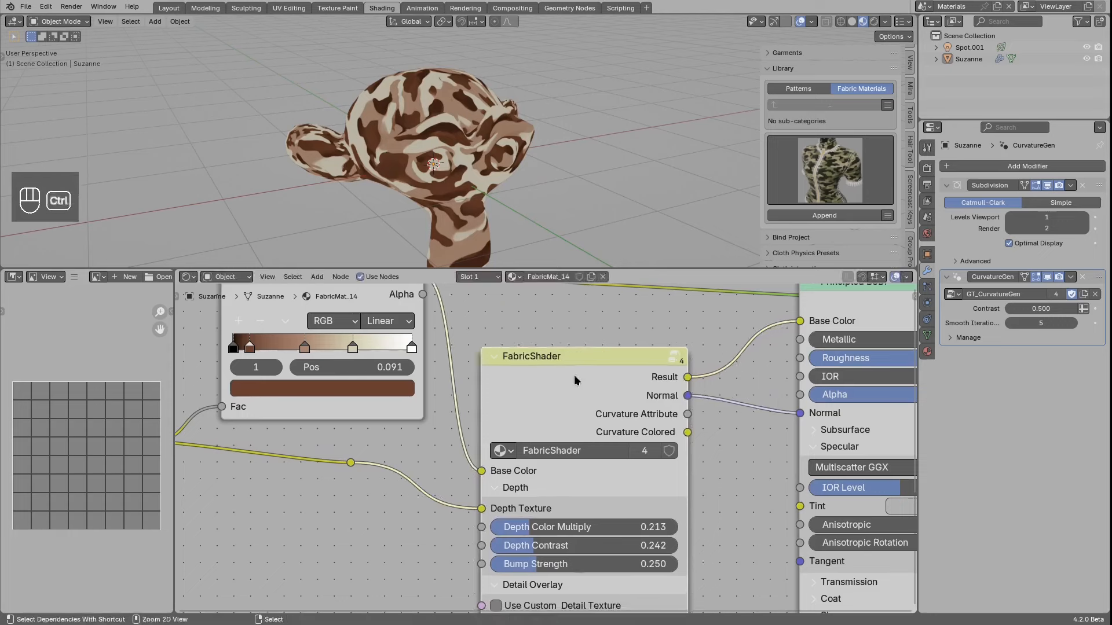
pyautogui.scroll(4, 481, 150)
pyautogui.moveTo(458, 148); pyautogui.dragTo(509, 167, button='middle')
pyautogui.scroll(1, 473, 152)
pyautogui.scroll(2, 408, 100)
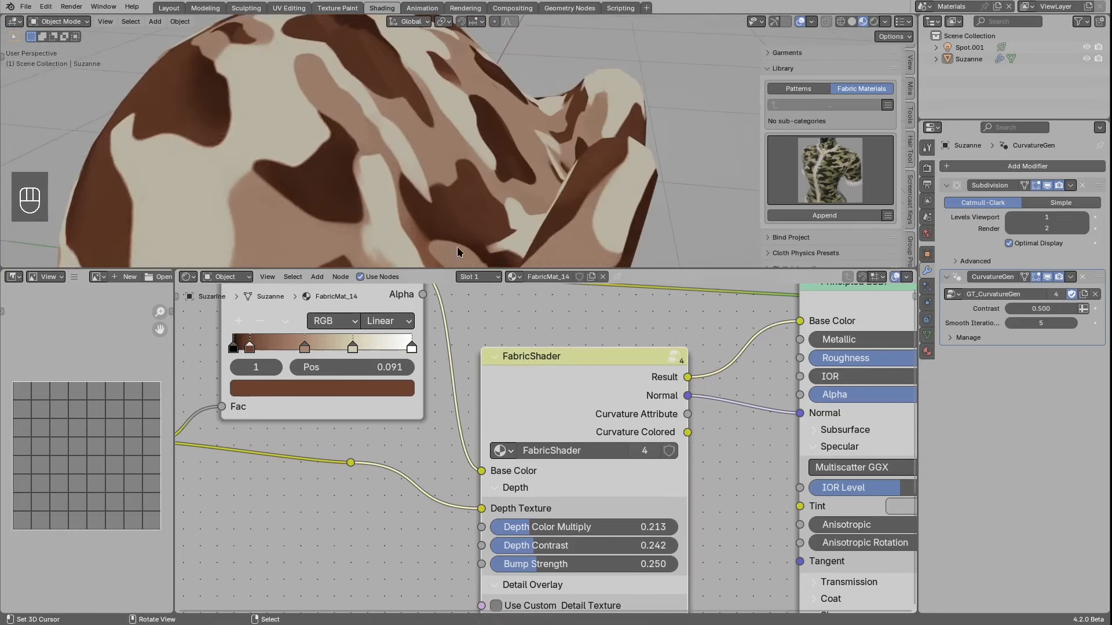
pyautogui.keyDown('ctrl'); pyautogui.keyDown('shift'); pyautogui.click(577, 370); pyautogui.keyUp('shift'); pyautogui.keyUp('ctrl')
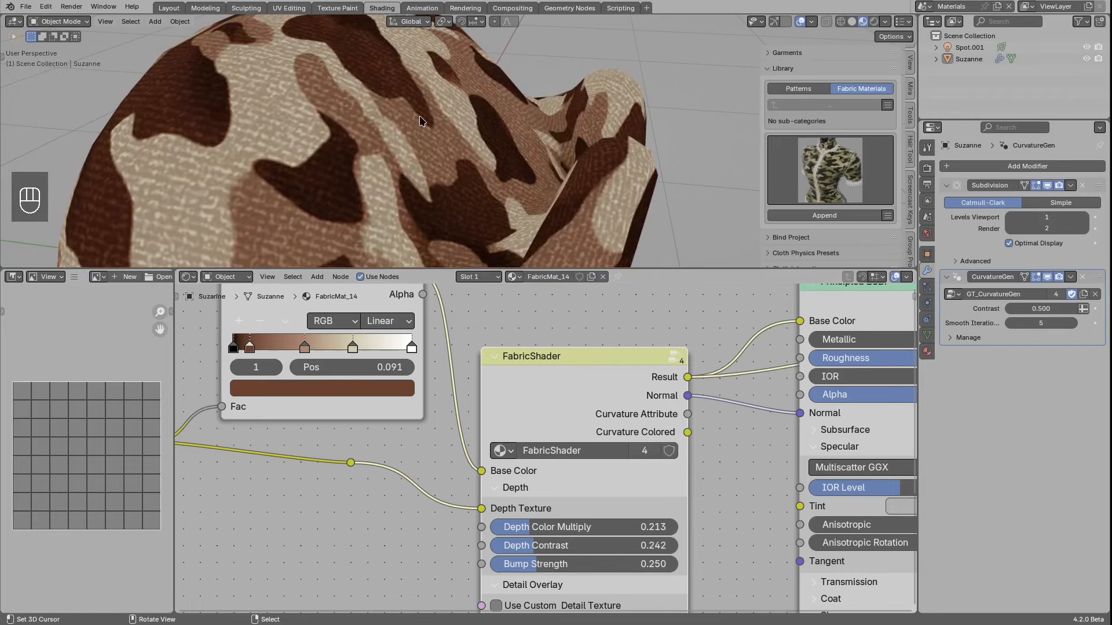
pyautogui.scroll(-2, 391, 107)
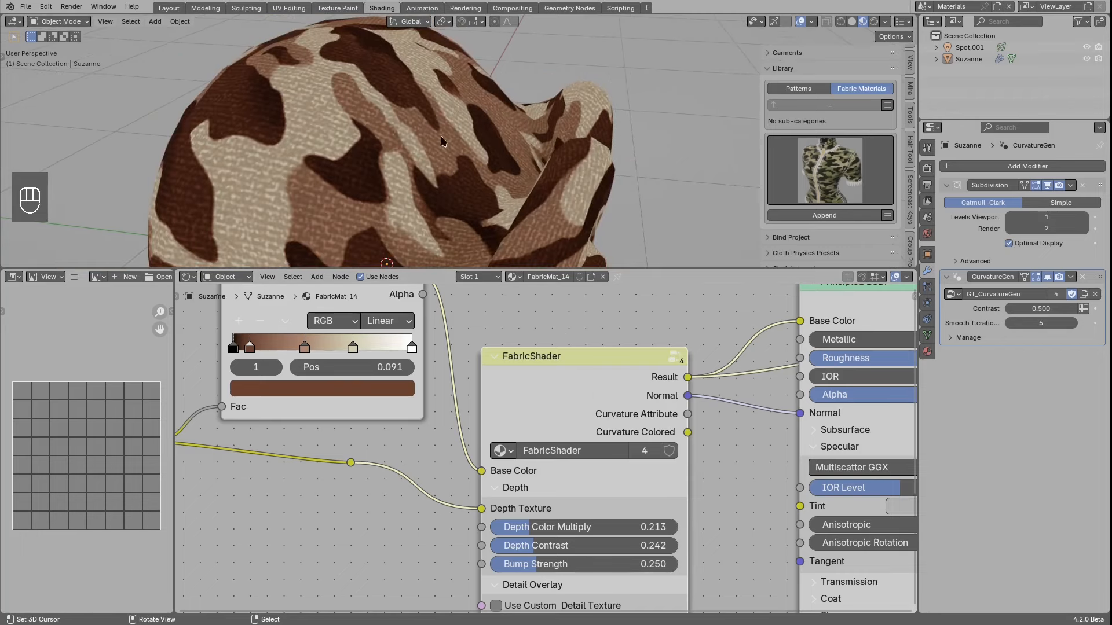
pyautogui.scroll(-1, 608, 401)
# Step: Preview the full material by routing the Principled BSDF back to the Material Output surface
pyautogui.moveTo(581, 399); pyautogui.dragTo(504, 402, button='middle')
pyautogui.moveTo(516, 393)
pyautogui.mouseDown()
pyautogui.moveTo(544, 371)
pyautogui.moveTo(516, 380)
pyautogui.mouseUp()
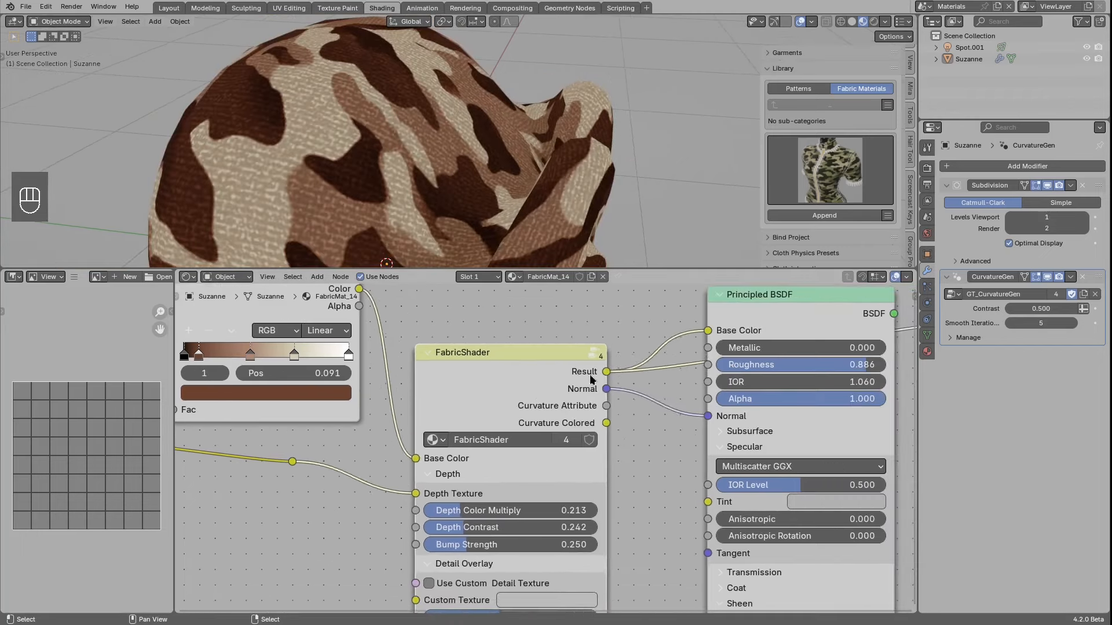
pyautogui.scroll(-2, 587, 365)
pyautogui.moveTo(592, 359); pyautogui.dragTo(530, 387, button='middle')
pyautogui.keyDown('ctrl'); pyautogui.keyDown('shift'); pyautogui.click(732, 348); pyautogui.keyUp('shift'); pyautogui.keyUp('ctrl')
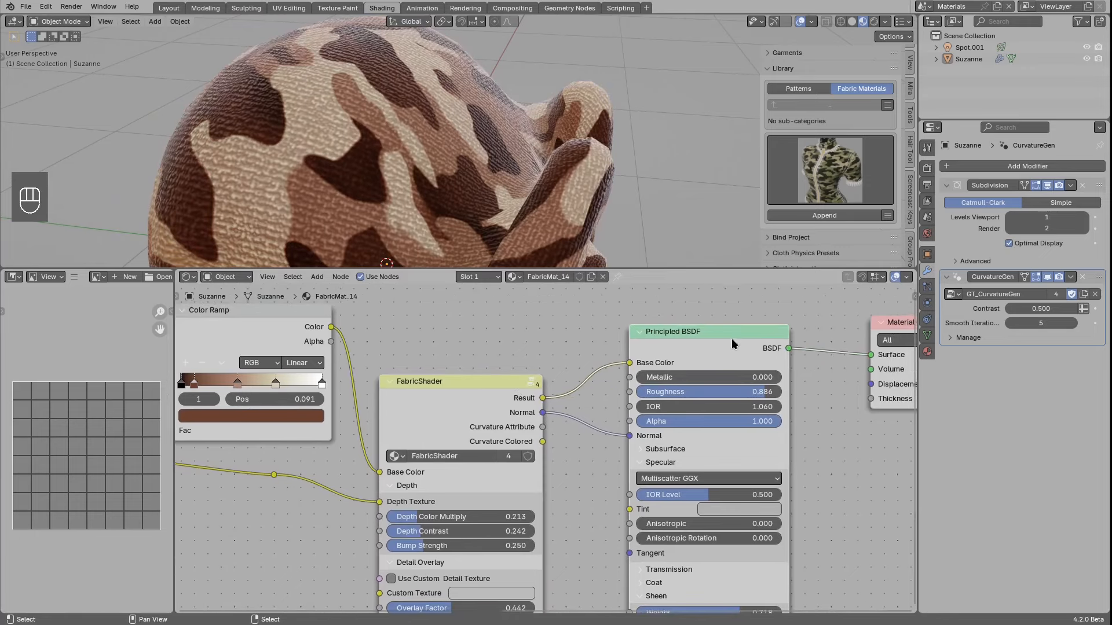
pyautogui.moveTo(589, 178); pyautogui.dragTo(503, 148, button='middle')
pyautogui.scroll(-4, 502, 148)
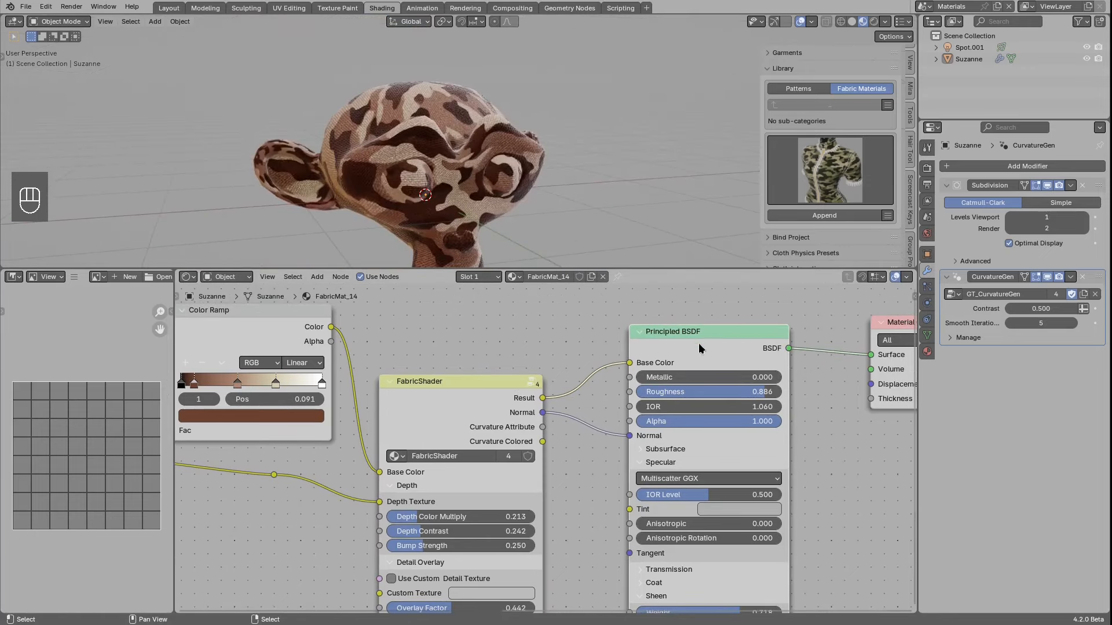
# Step: Collapse the FabricShader node's Depth, Detail Overlay and Curvature Overlay sections and reposition the node beside the Principled BSDF
pyautogui.moveTo(704, 359); pyautogui.dragTo(724, 353)
pyautogui.scroll(-4, 558, 449)
pyautogui.moveTo(492, 416); pyautogui.dragTo(564, 402, button='middle')
pyautogui.moveTo(552, 399); pyautogui.dragTo(559, 359)
pyautogui.scroll(2, 529, 423)
pyautogui.click(523, 423)
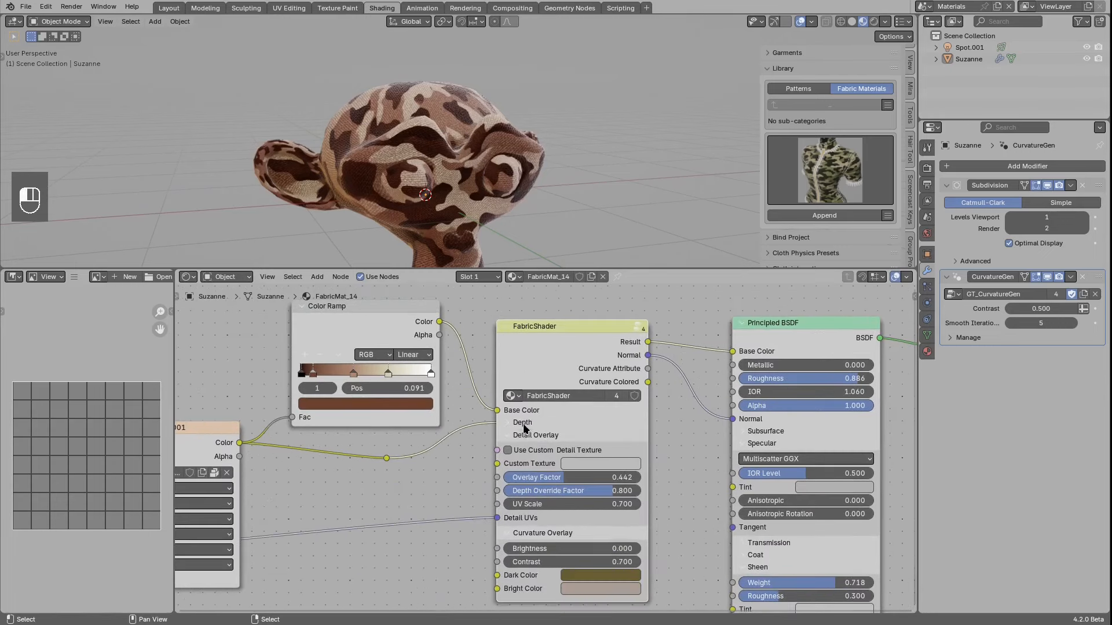
pyautogui.click(512, 436)
pyautogui.click(506, 450)
pyautogui.scroll(1, 557, 433)
pyautogui.scroll(2, 553, 437)
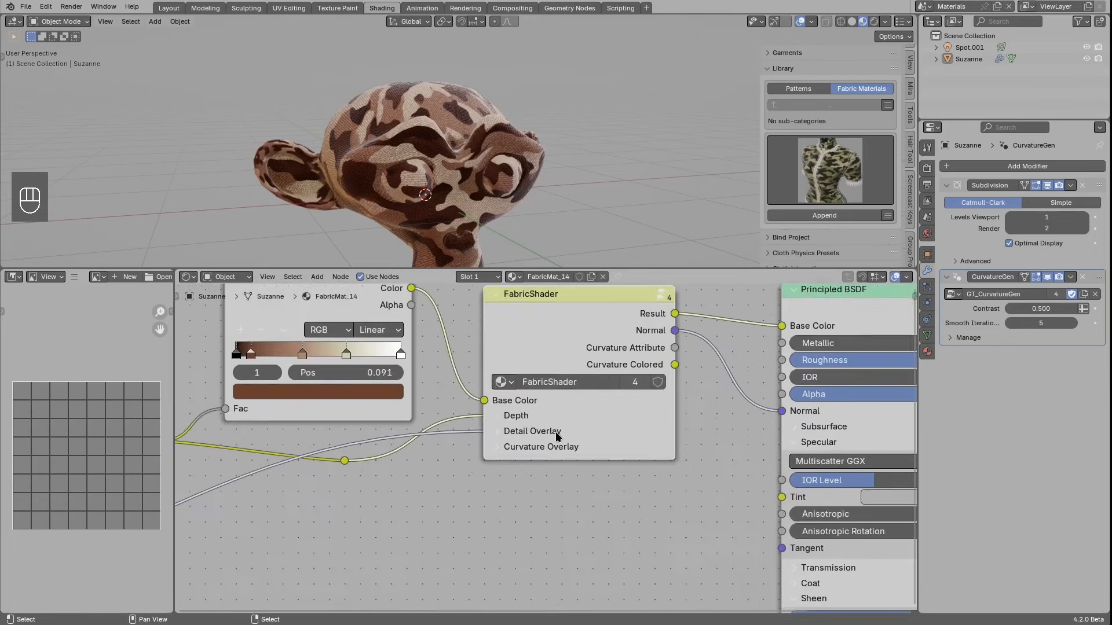
pyautogui.moveTo(561, 353); pyautogui.dragTo(550, 424)
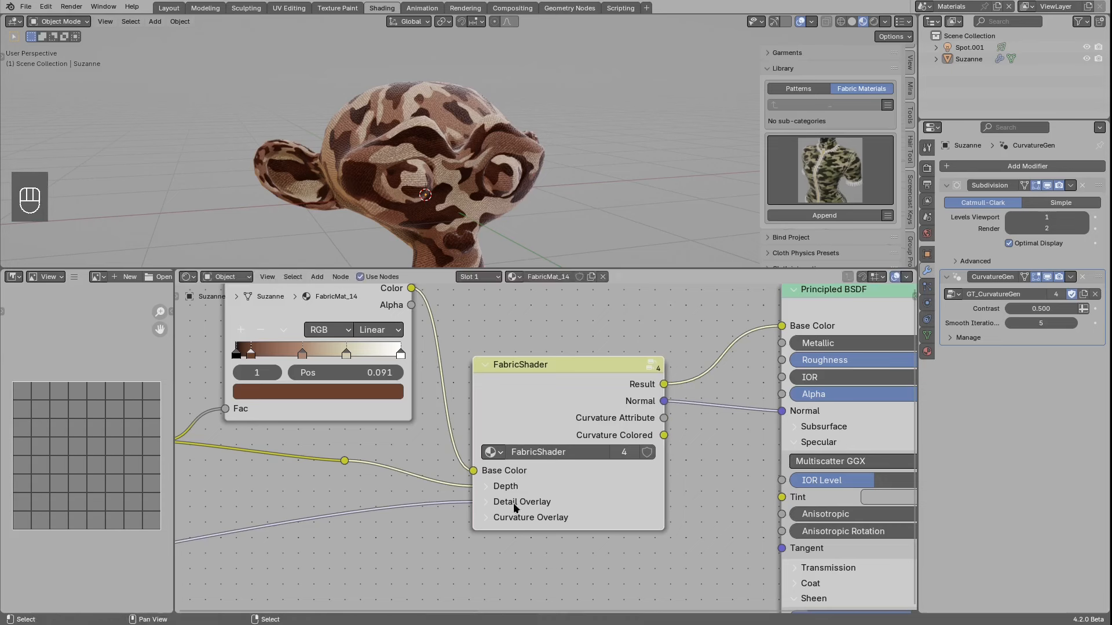
# Step: Show the FabricShader's Depth and Detail Overlay sections in turn, leaving only the Curvature Overlay section expanded
pyautogui.click(526, 488)
pyautogui.click(507, 487)
pyautogui.click(517, 502)
pyautogui.click(517, 501)
pyautogui.click(503, 517)
pyautogui.click(507, 517)
pyautogui.click(506, 518)
pyautogui.scroll(-4, 506, 517)
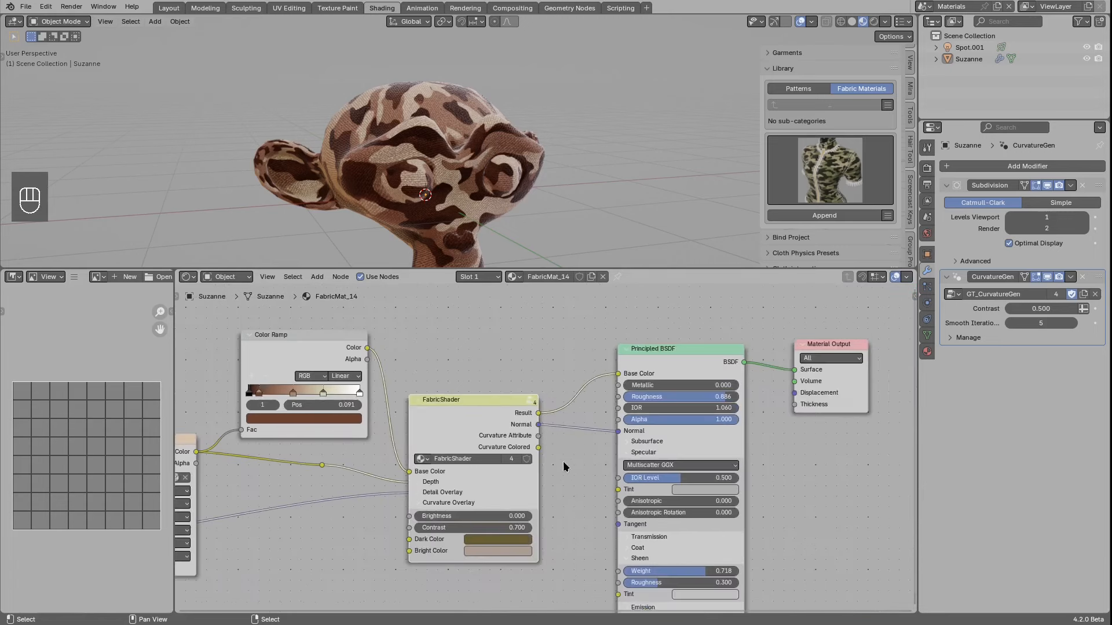
# Step: Connect the FabricShader's Curvature Attribute to the Material Output surface and compare CurvatureGen's viewport display off and on
pyautogui.moveTo(521, 437)
pyautogui.mouseDown()
pyautogui.moveTo(752, 403)
pyautogui.moveTo(777, 370)
pyautogui.mouseUp()
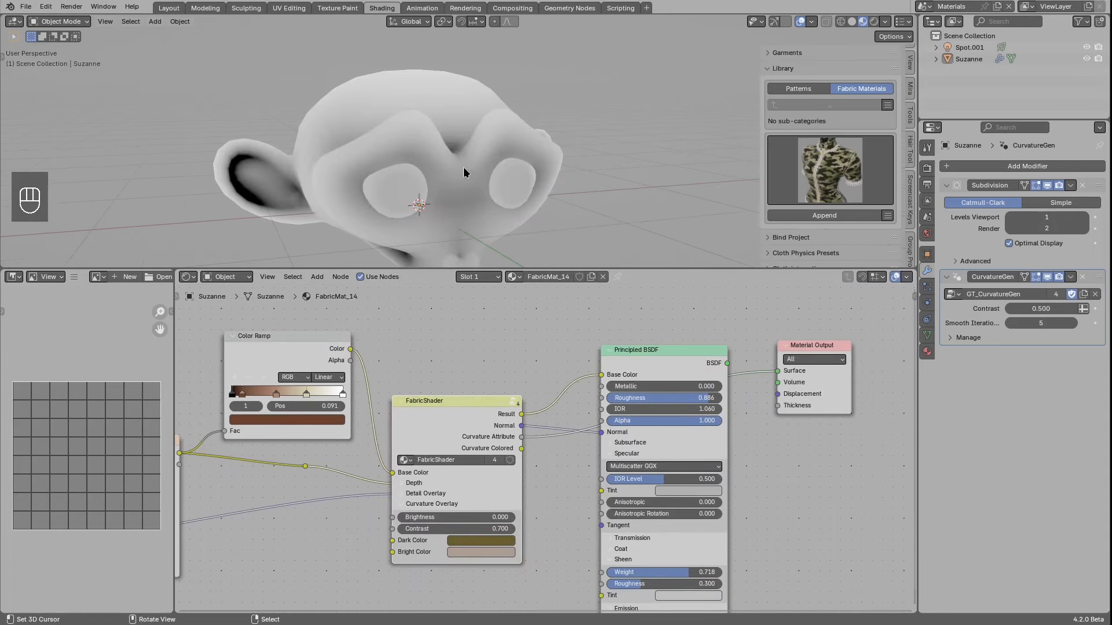
pyautogui.click(1047, 277)
pyautogui.click(1047, 277)
# Step: Set the Curvature Overlay's Brightness to -0.056 and Contrast to 0.908
pyautogui.scroll(2, 461, 471)
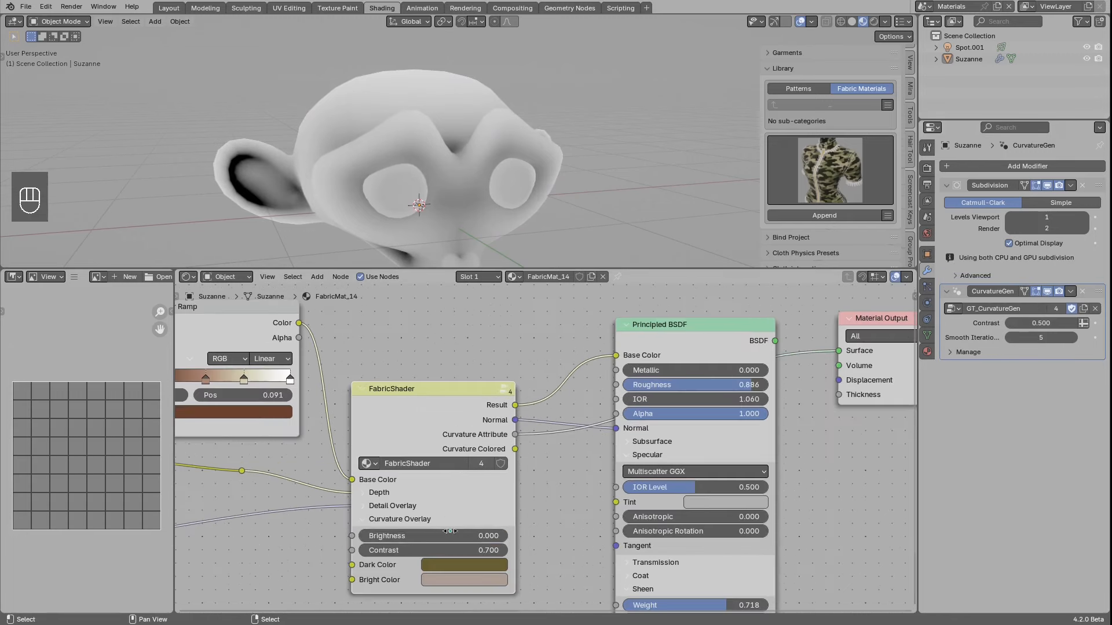
pyautogui.moveTo(492, 536)
pyautogui.mouseDown()
pyautogui.moveTo(422, 537)
pyautogui.moveTo(470, 551)
pyautogui.moveTo(426, 553)
pyautogui.moveTo(504, 553)
pyautogui.mouseUp()
# Step: Set the Curvature Overlay's Dark Color to reddish brown and its Bright Color to lime green
pyautogui.click(481, 564)
pyautogui.click(476, 465)
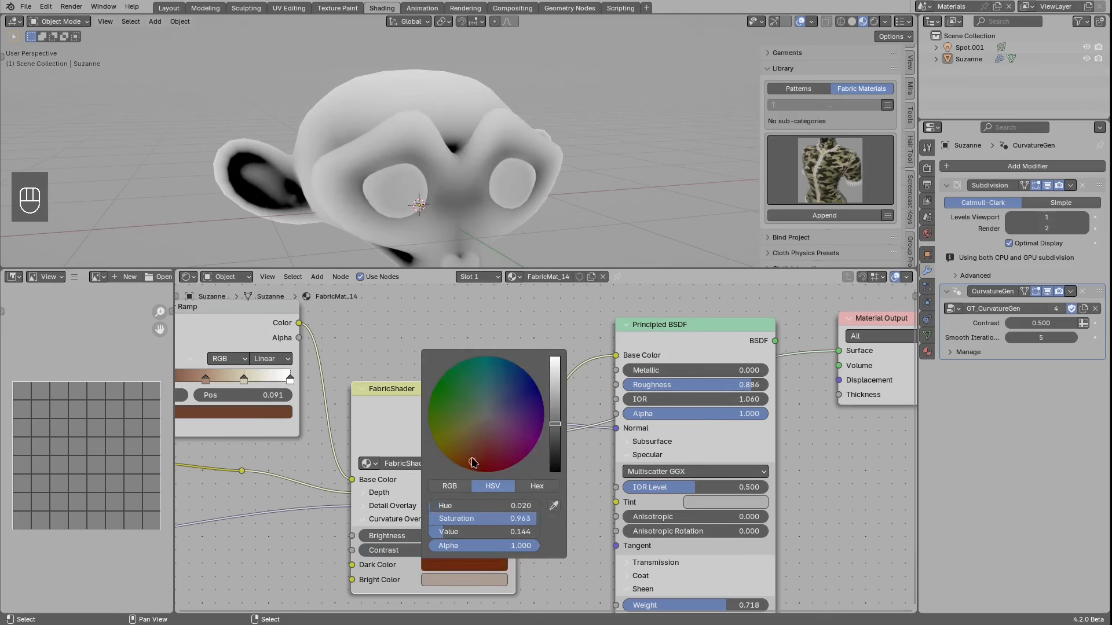
pyautogui.click(457, 579)
pyautogui.click(444, 441)
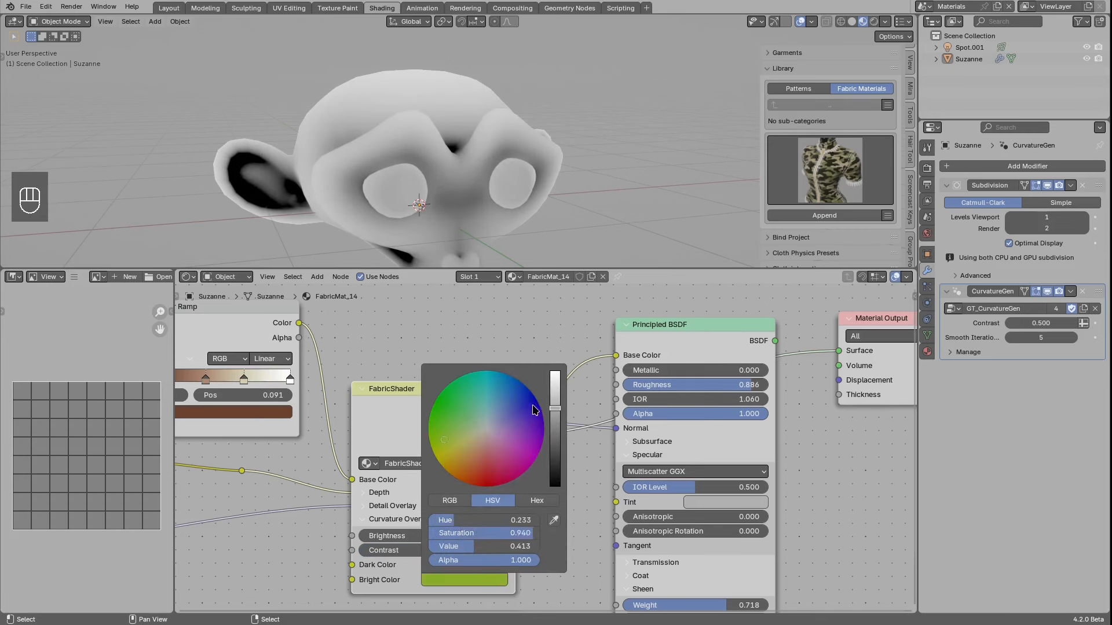
pyautogui.click(557, 388)
# Step: Reposition the FabricShader node and connect its Curvature Colored output to the Material Output surface
pyautogui.moveTo(498, 436); pyautogui.dragTo(467, 425)
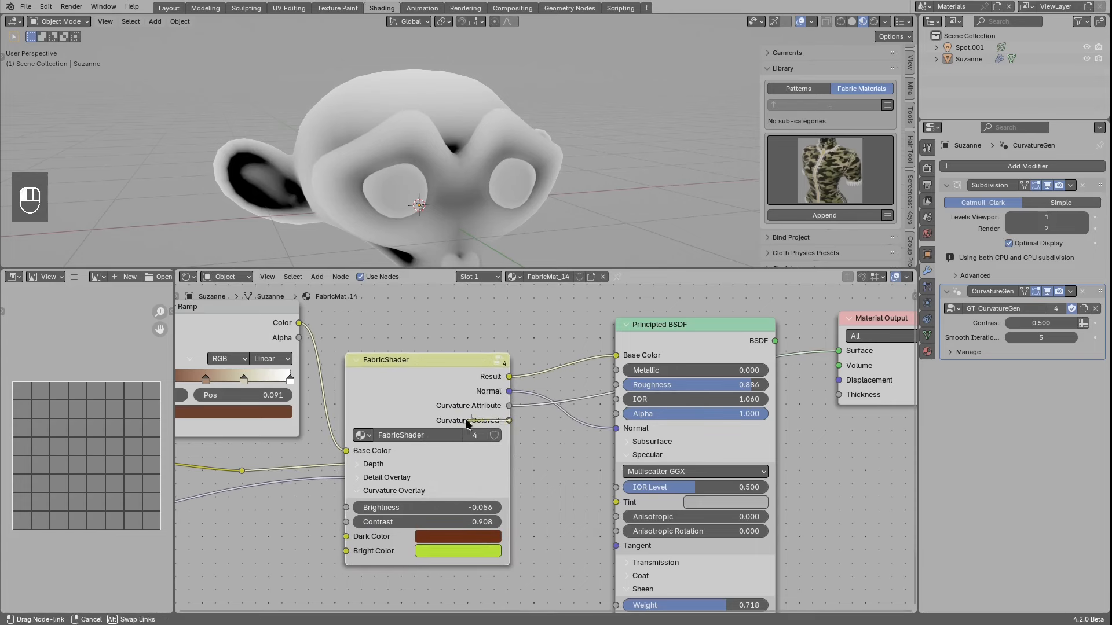
pyautogui.moveTo(548, 430); pyautogui.dragTo(840, 351)
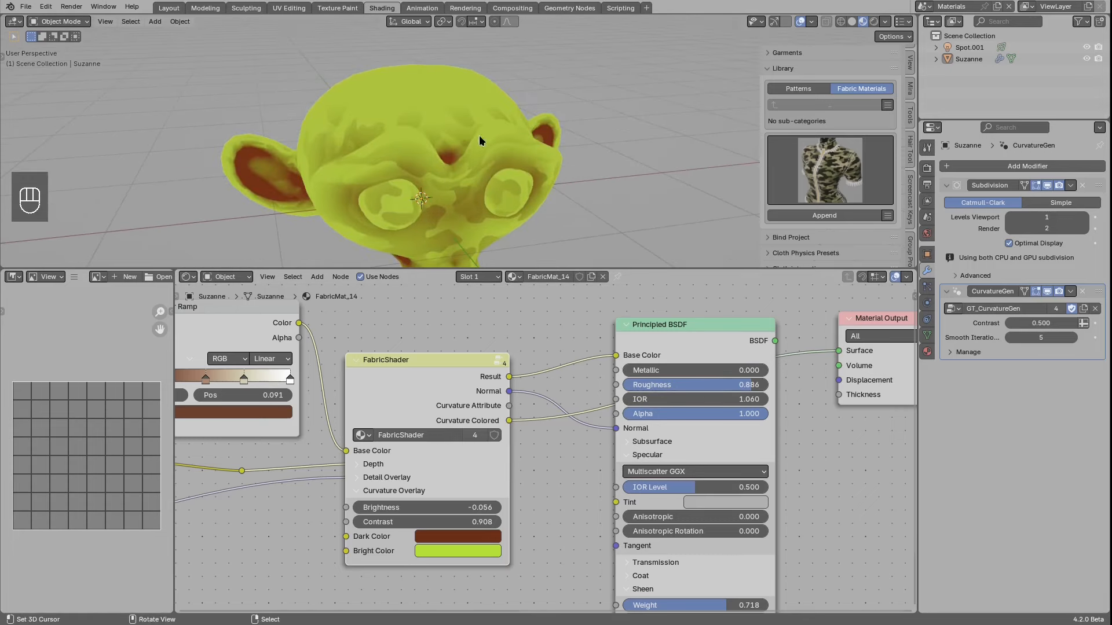
pyautogui.scroll(1, 394, 444)
# Step: Expand the FabricShader's Depth section, slightly enlarge the 3D viewport area, and set Depth Contrast to 0.010
pyautogui.click(363, 468)
pyautogui.moveTo(460, 179); pyautogui.dragTo(484, 161, button='middle')
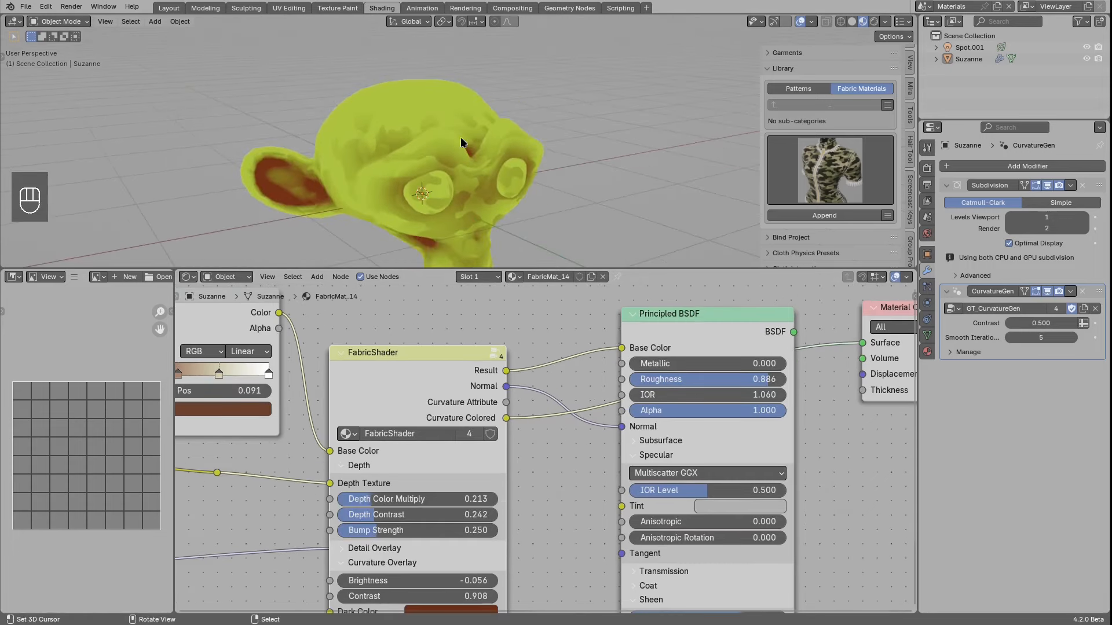
pyautogui.moveTo(427, 488); pyautogui.dragTo(504, 442, button='middle')
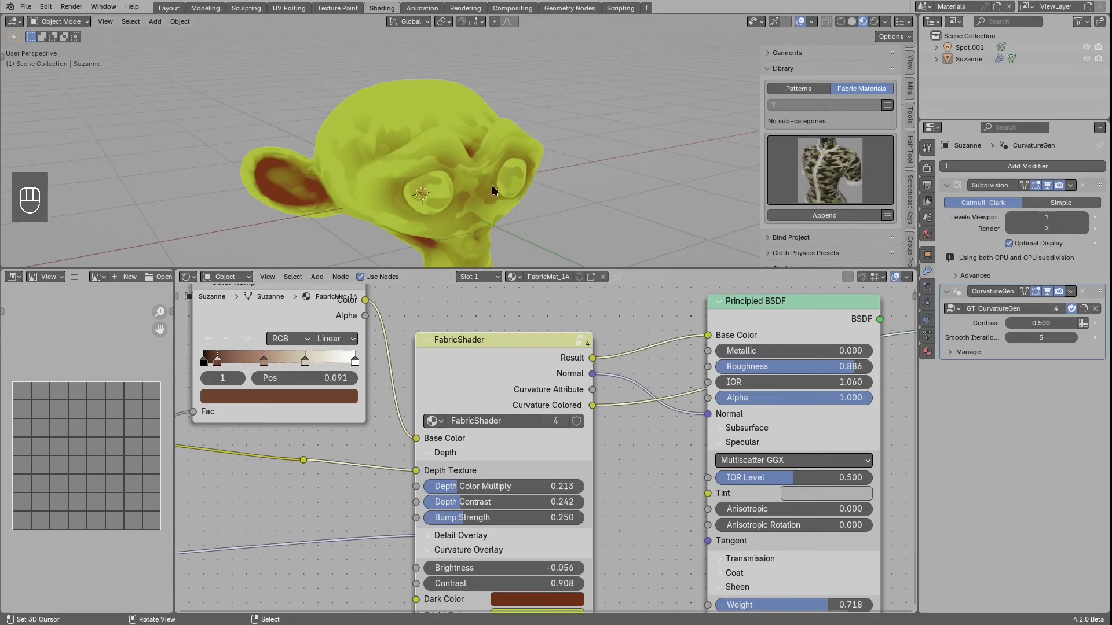
pyautogui.moveTo(491, 183); pyautogui.dragTo(476, 109, button='middle')
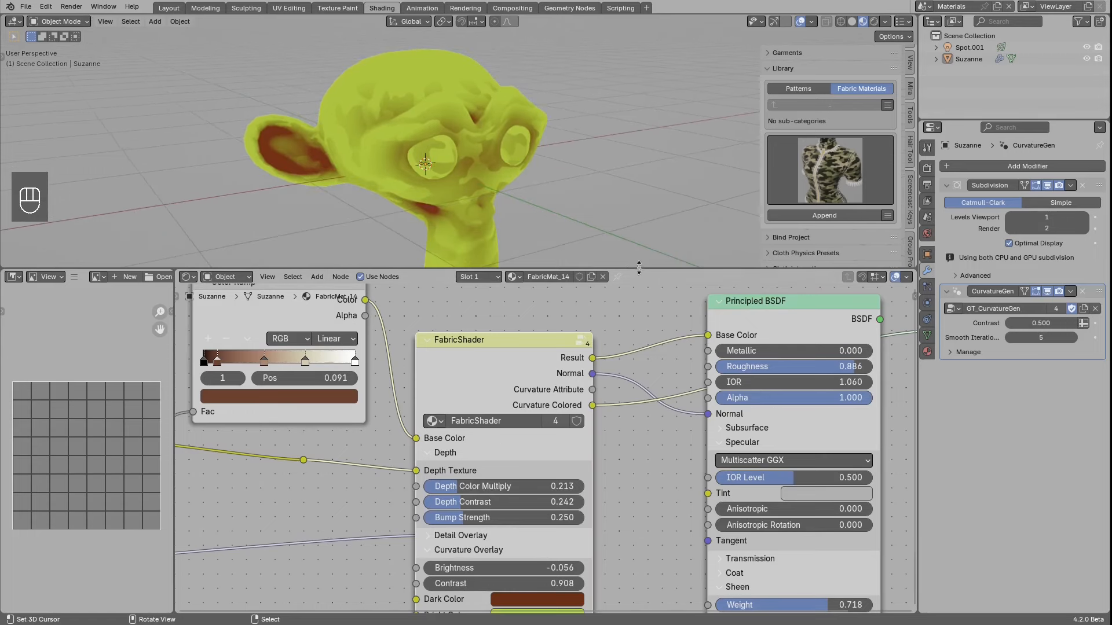
pyautogui.moveTo(639, 268); pyautogui.dragTo(639, 288)
pyautogui.moveTo(449, 512); pyautogui.dragTo(390, 517)
pyautogui.scroll(-4, 577, 569)
pyautogui.moveTo(578, 570); pyautogui.dragTo(570, 540, button='middle')
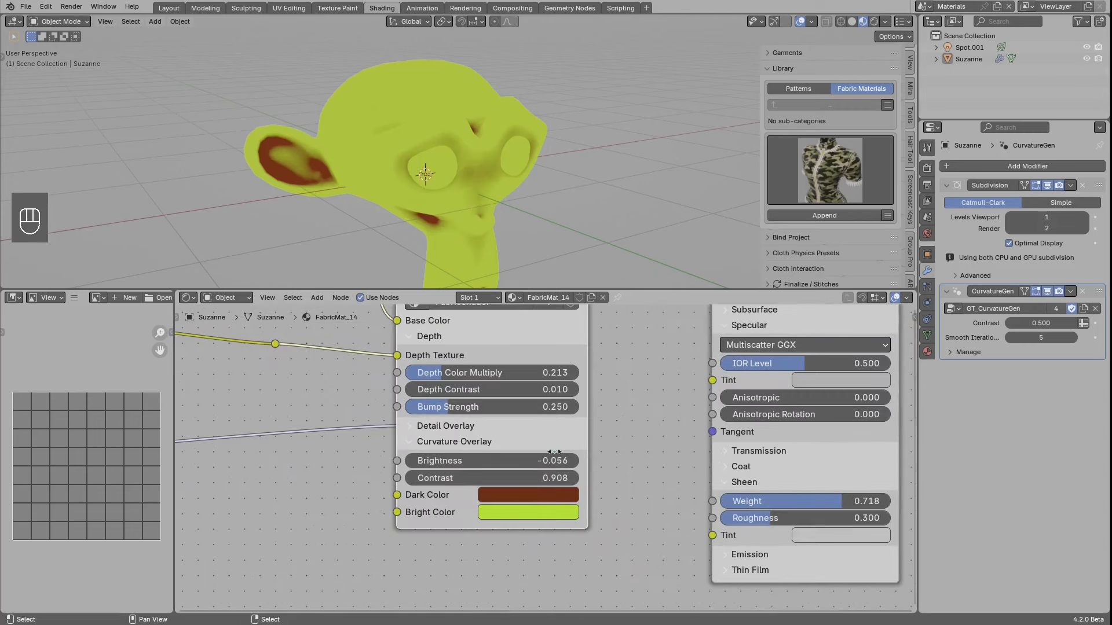
# Step: Change the Curvature Overlay's Dark Color to blue and its Bright Color to a near-white pink
pyautogui.click(520, 495)
pyautogui.moveTo(626, 337); pyautogui.dragTo(636, 291)
pyautogui.click(564, 294)
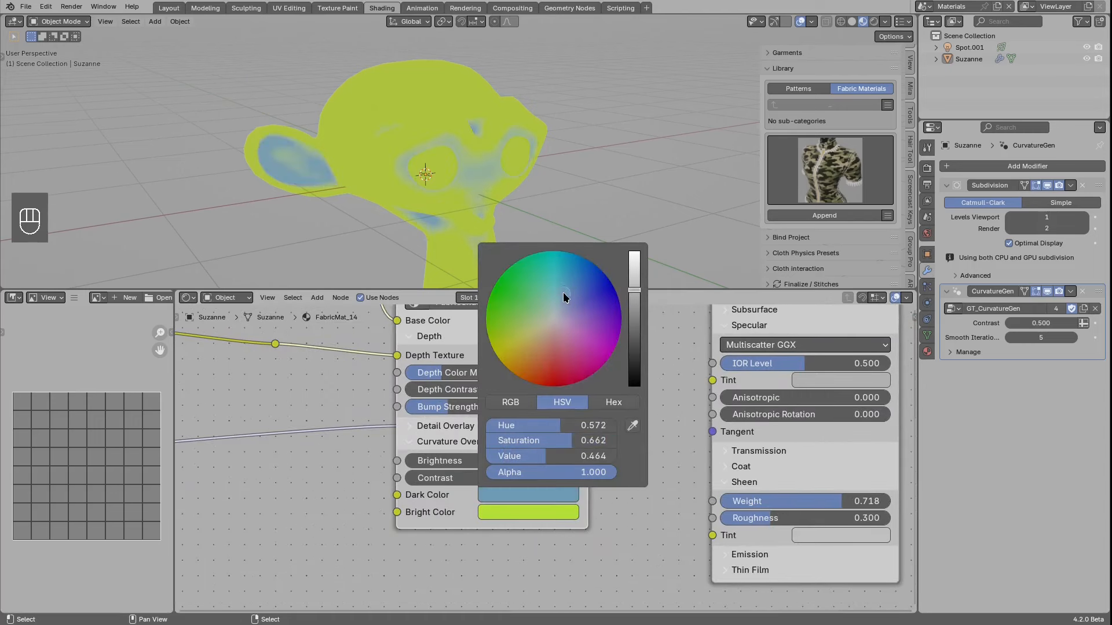
pyautogui.click(516, 509)
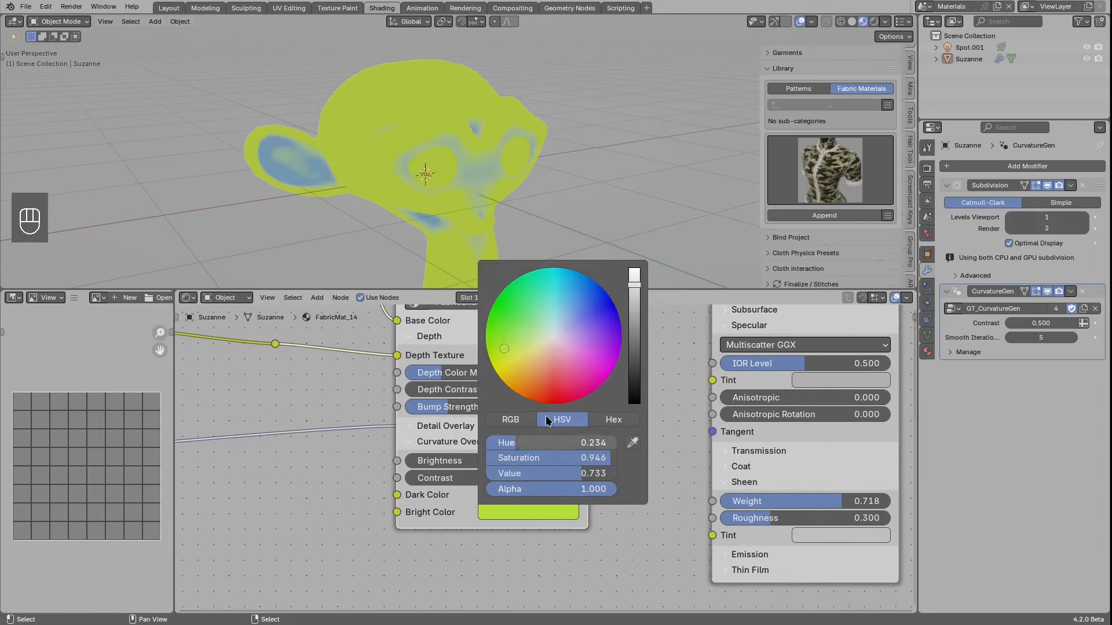
pyautogui.click(556, 335)
pyautogui.click(632, 277)
pyautogui.moveTo(557, 330); pyautogui.dragTo(555, 337)
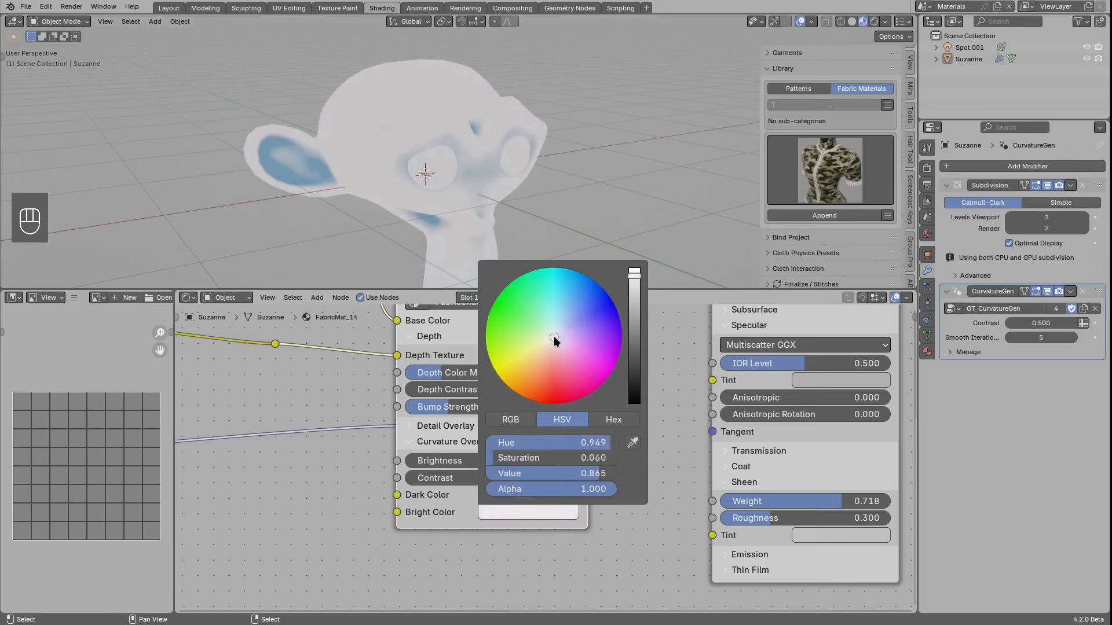
# Step: Set the Curvature Overlay's Brightness to -0.197 and check the monkey head from the side
pyautogui.moveTo(508, 460)
pyautogui.mouseDown()
pyautogui.moveTo(484, 461)
pyautogui.moveTo(498, 461)
pyautogui.mouseUp()
pyautogui.moveTo(470, 163); pyautogui.dragTo(450, 186, button='middle')
# Step: Set the FabricShader's Depth Contrast to 0.560 and check the effect on the monkey head
pyautogui.moveTo(423, 343); pyautogui.dragTo(439, 415, button='middle')
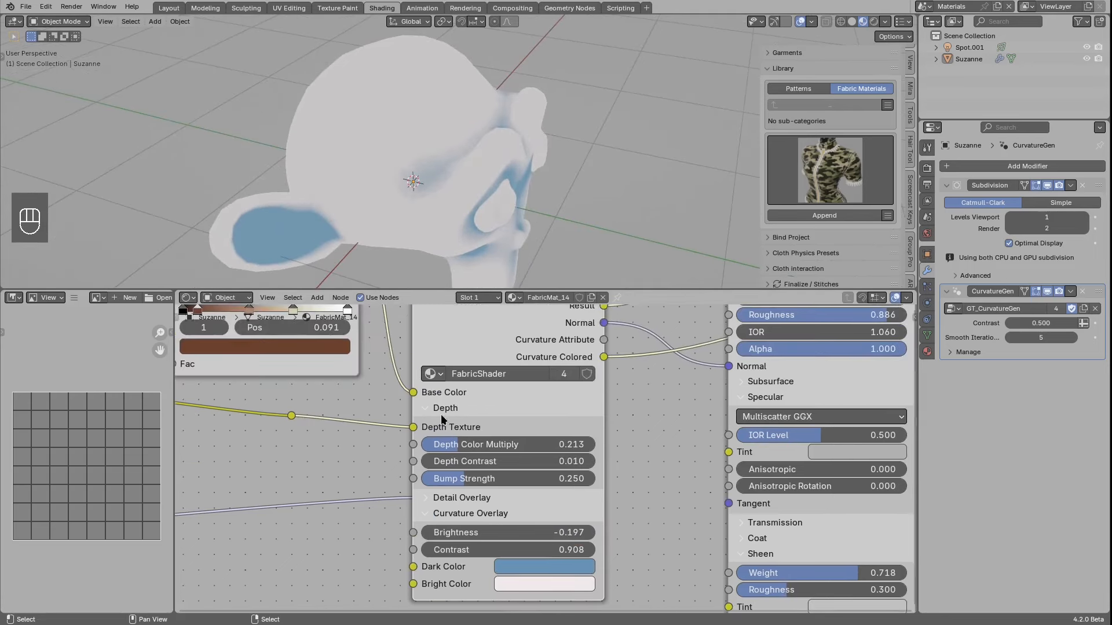
pyautogui.moveTo(458, 174); pyautogui.dragTo(425, 155, button='middle')
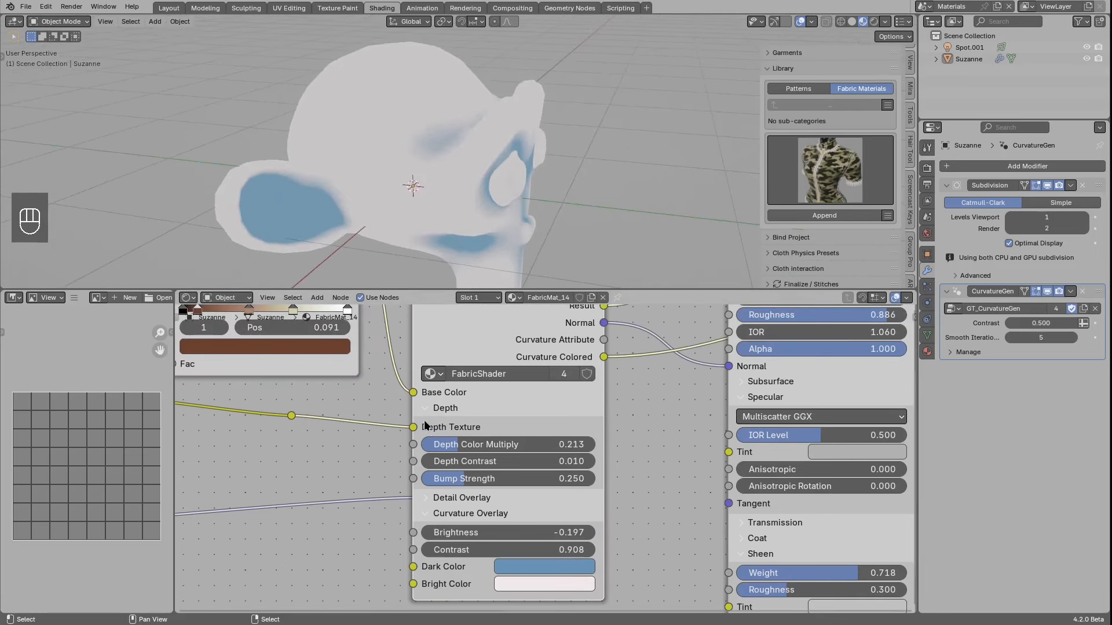
pyautogui.moveTo(442, 461); pyautogui.dragTo(539, 461)
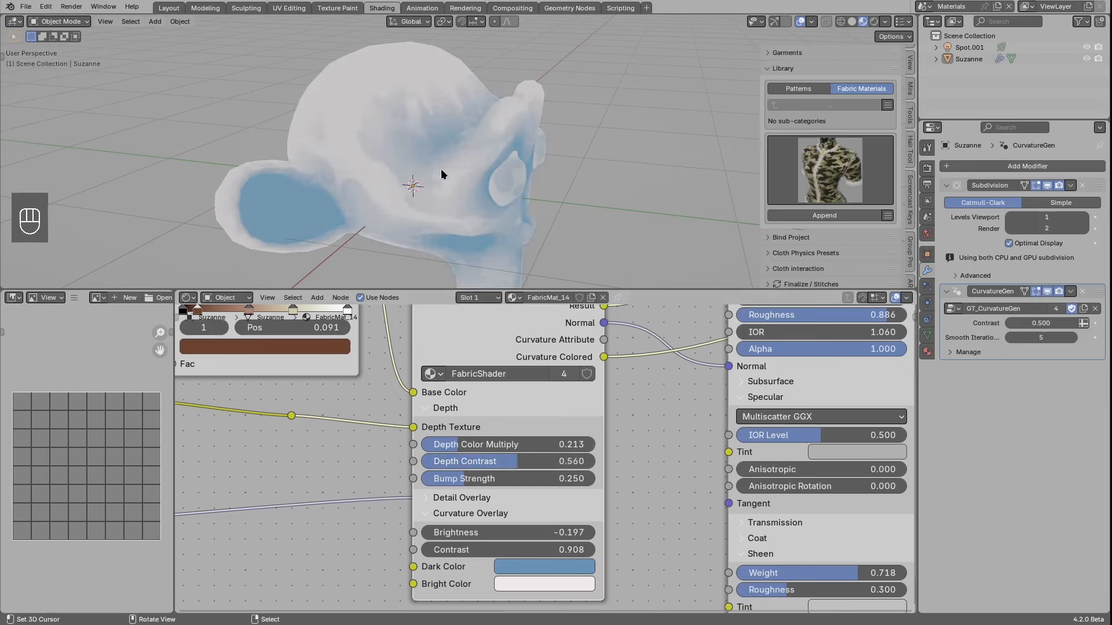
pyautogui.moveTo(452, 134)
pyautogui.mouseDown(button='middle')
pyautogui.moveTo(436, 180)
pyautogui.moveTo(446, 220)
pyautogui.mouseUp(button='middle')
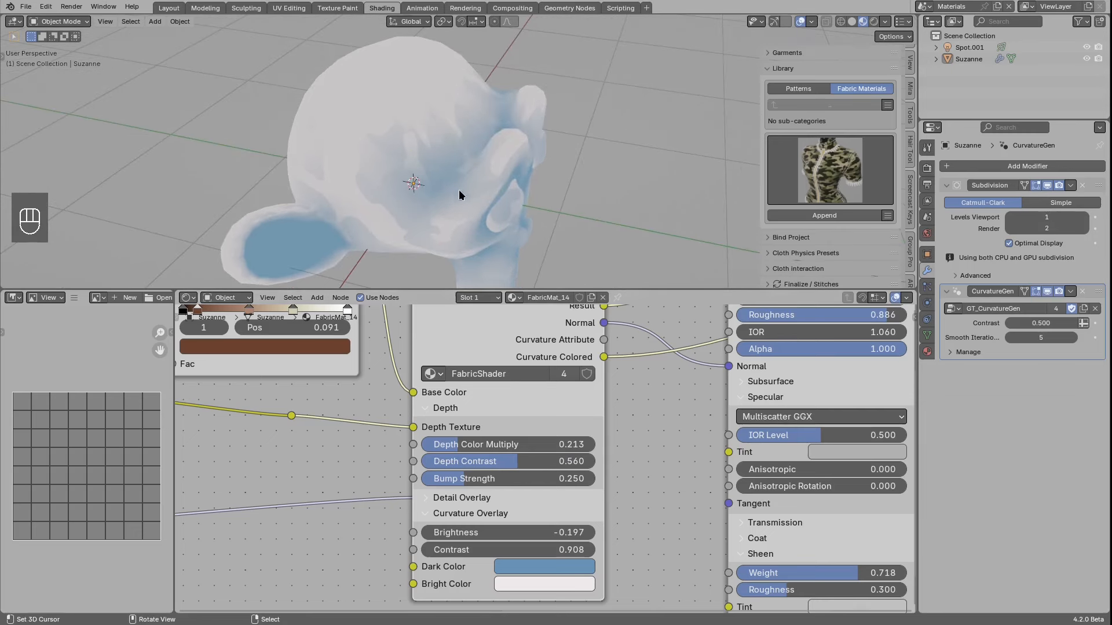
# Step: Set the FabricShader's Depth Contrast to 0.010 and check the shading on the monkey head from several angles
pyautogui.moveTo(454, 188); pyautogui.dragTo(453, 214, button='middle')
pyautogui.moveTo(515, 461); pyautogui.dragTo(388, 459)
pyautogui.moveTo(398, 191); pyautogui.dragTo(475, 175, button='middle')
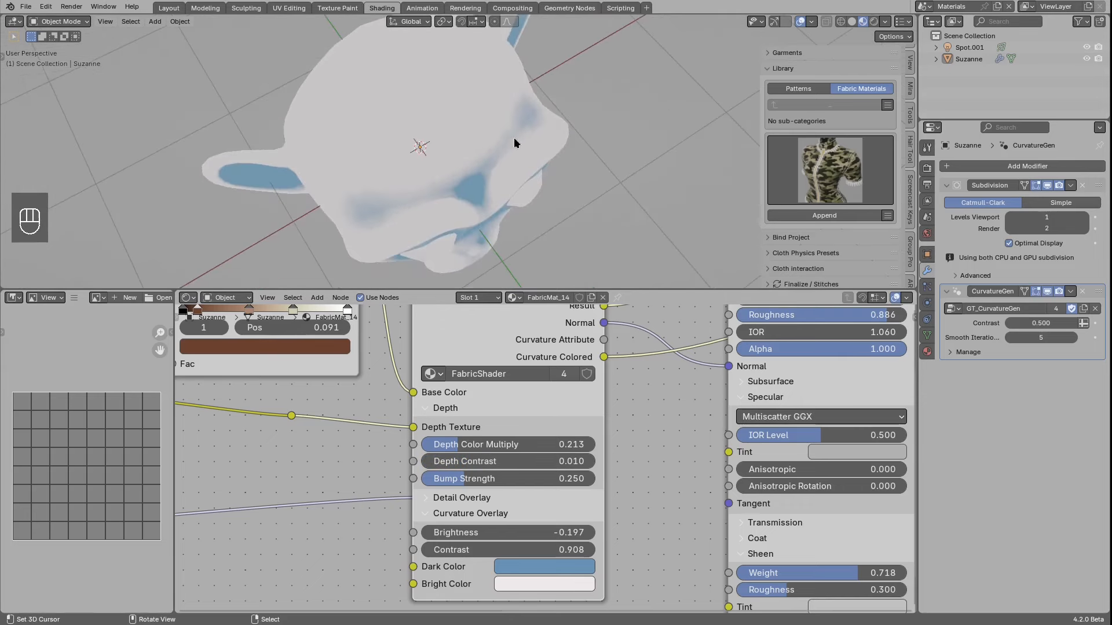
pyautogui.moveTo(527, 142); pyautogui.dragTo(426, 254, button='middle')
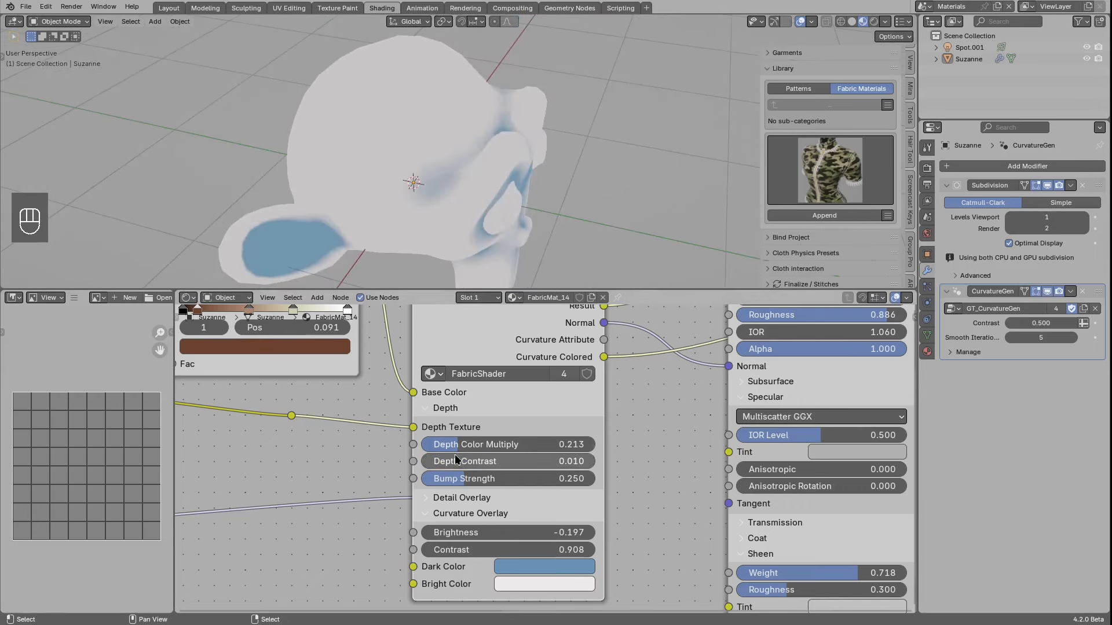
# Step: Set the FabricShader's Depth Contrast to 0.507 and preview the full Principled BSDF material on the monkey head
pyautogui.moveTo(443, 465); pyautogui.dragTo(529, 465)
pyautogui.moveTo(475, 419); pyautogui.dragTo(471, 430, button='middle')
pyautogui.scroll(-3, 481, 520)
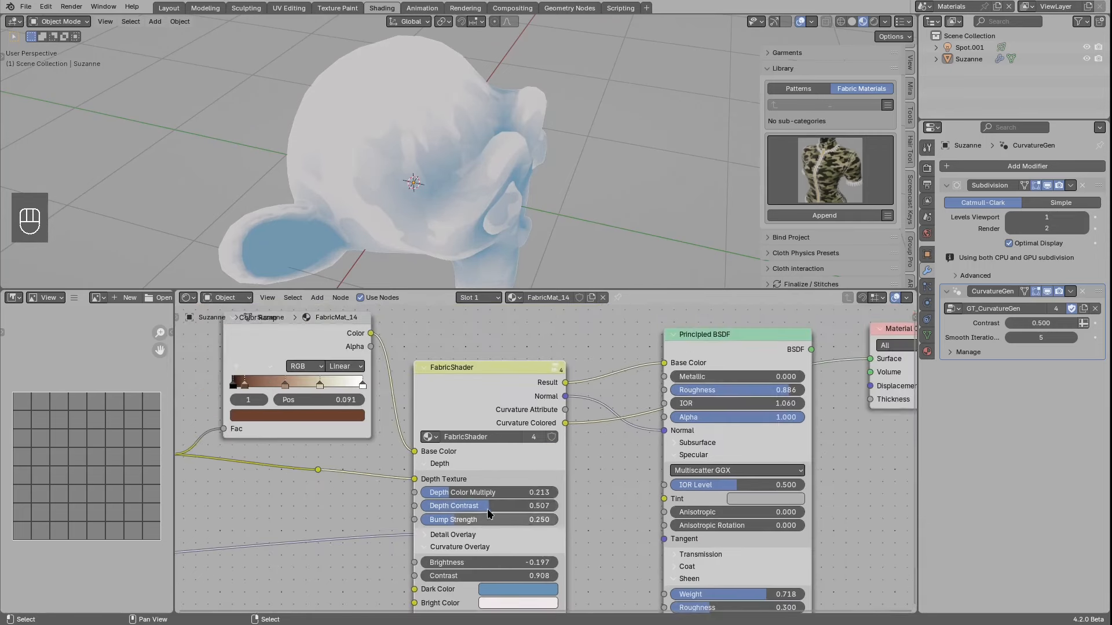
pyautogui.keyDown('ctrl'); pyautogui.keyDown('shift'); pyautogui.click(703, 395); pyautogui.keyUp('shift'); pyautogui.keyUp('ctrl')
pyautogui.moveTo(565, 246); pyautogui.dragTo(495, 188, button='middle')
pyautogui.moveTo(505, 514); pyautogui.dragTo(503, 440, button='middle')
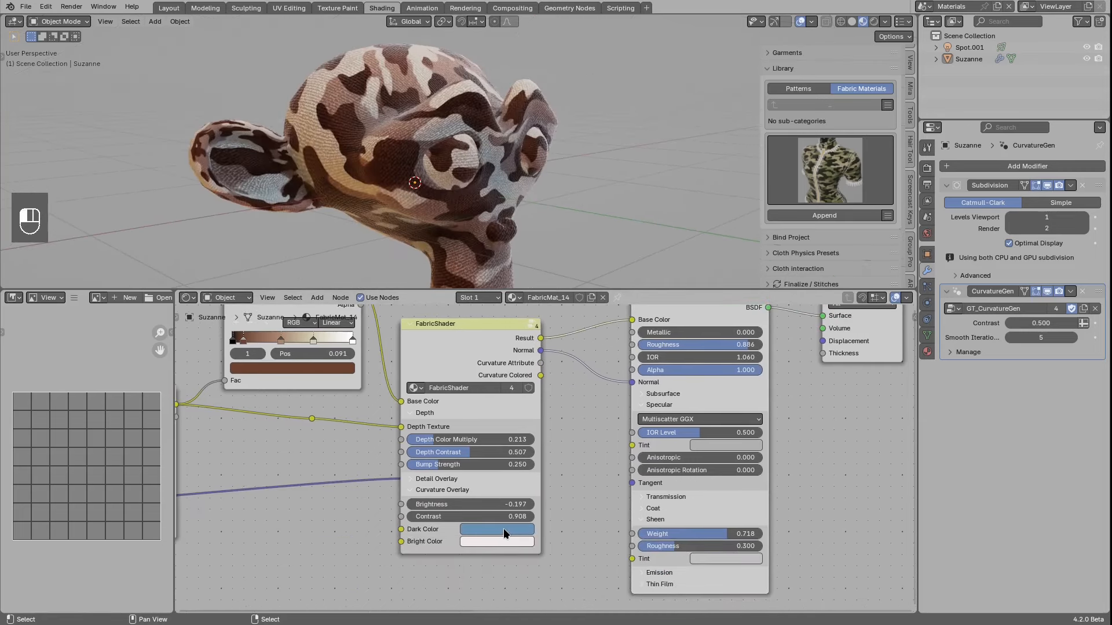
# Step: Change the Curvature Overlay's Dark Color from blue to orange-brown
pyautogui.click(496, 529)
pyautogui.click(505, 426)
pyautogui.click(500, 426)
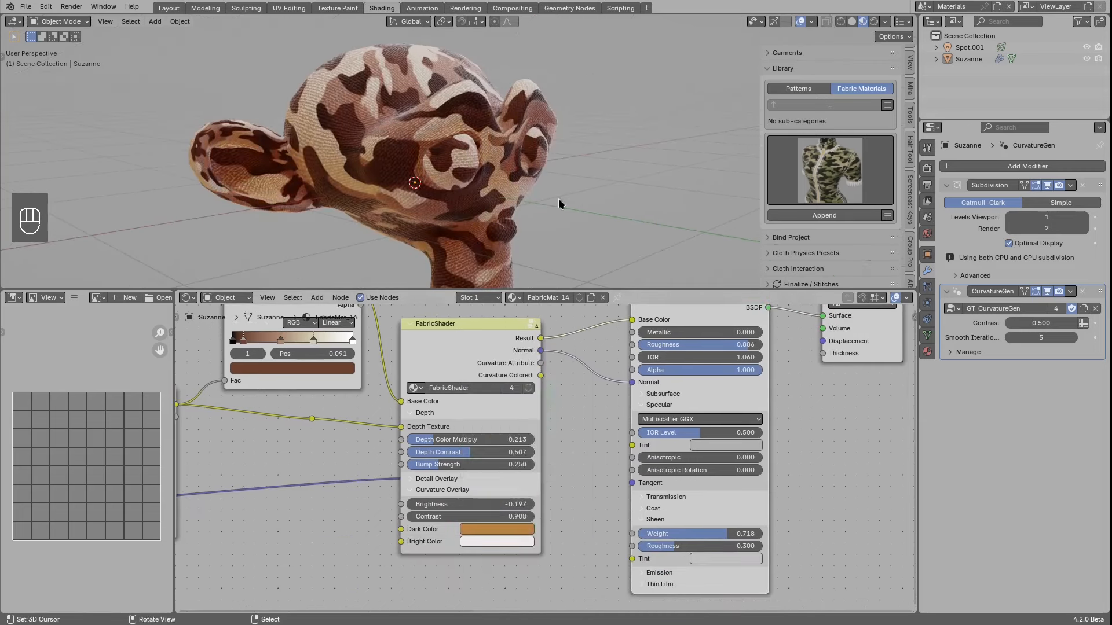
# Step: Set the FabricShader's Depth Contrast to 0.402
pyautogui.scroll(2, 477, 417)
pyautogui.moveTo(396, 453); pyautogui.dragTo(474, 459, button='middle')
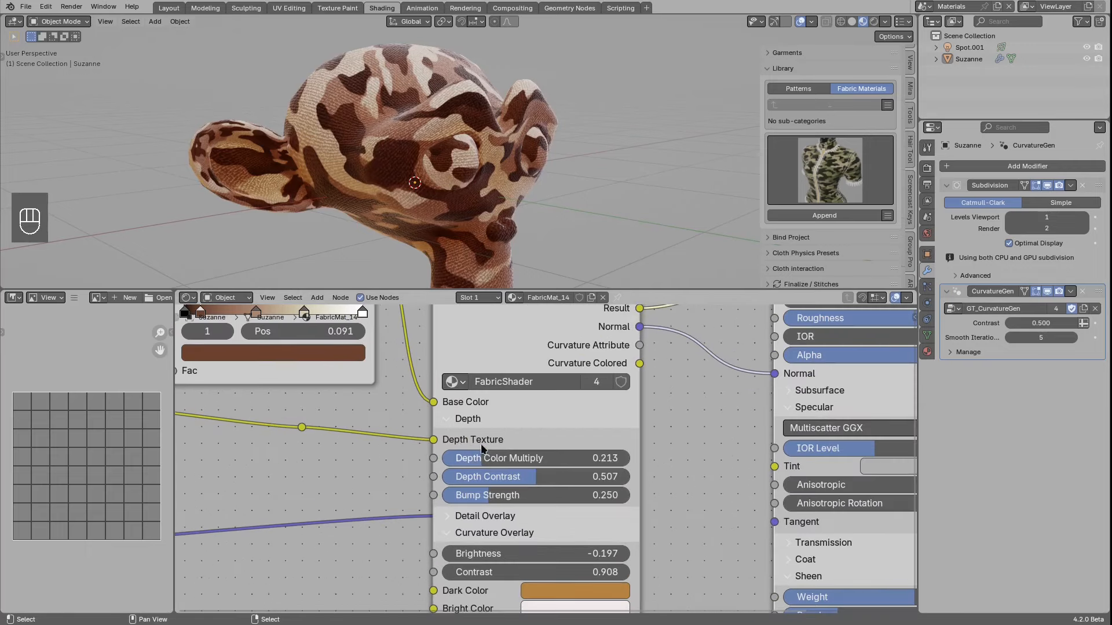
pyautogui.scroll(-2, 501, 484)
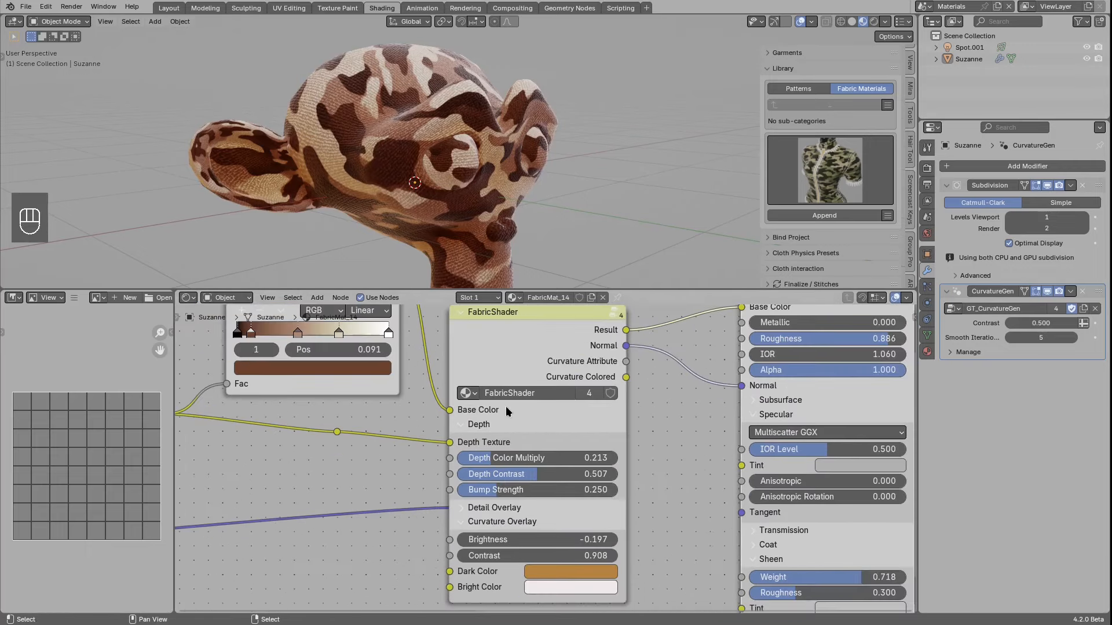
pyautogui.moveTo(523, 413); pyautogui.dragTo(480, 433, button='middle')
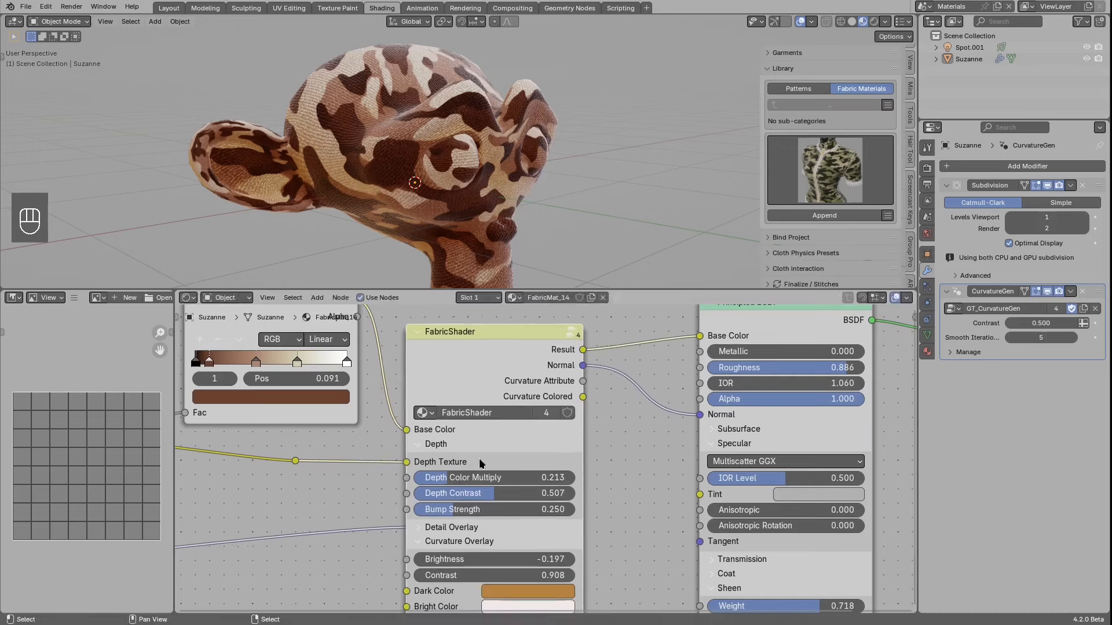
pyautogui.moveTo(482, 496); pyautogui.dragTo(429, 514)
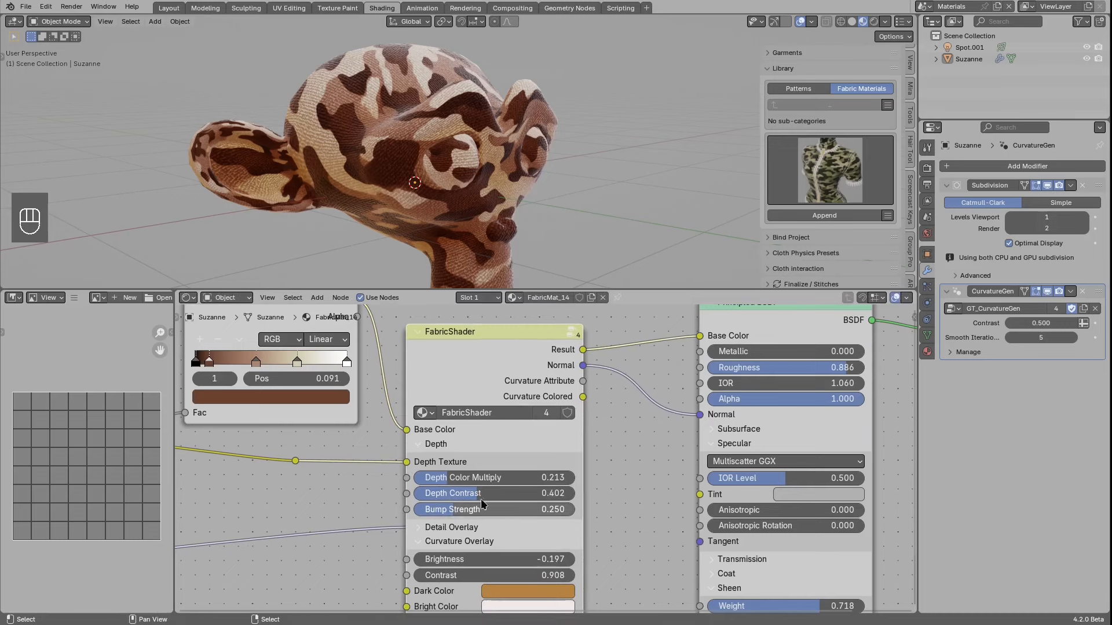
# Step: Disconnect the FabricShader's Result from the Principled BSDF's Base Color and inspect the bump detail on the monkey head
pyautogui.scroll(-1, 481, 504)
pyautogui.moveTo(650, 387); pyautogui.dragTo(585, 396)
pyautogui.scroll(2, 456, 173)
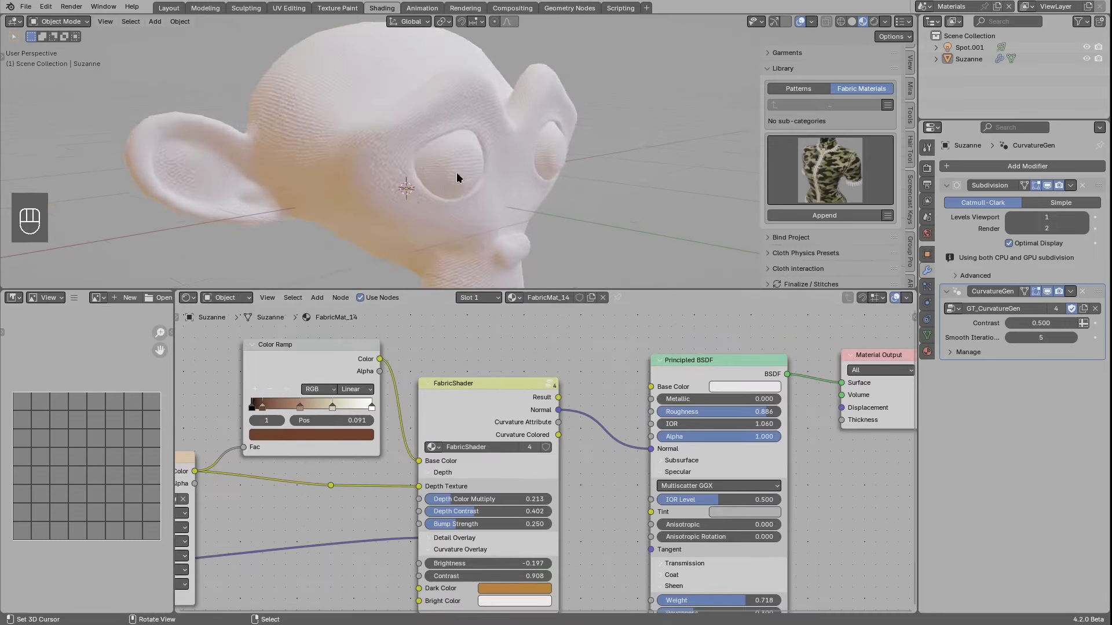
pyautogui.moveTo(456, 172); pyautogui.dragTo(496, 179, button='middle')
pyautogui.scroll(-1, 533, 463)
# Step: Expand the FabricShader's Detail Overlay, lower its Depth Override Factor, collapse the section and check the bump on the head
pyautogui.scroll(3, 516, 530)
pyautogui.moveTo(516, 532); pyautogui.dragTo(532, 476, button='middle')
pyautogui.click(474, 472)
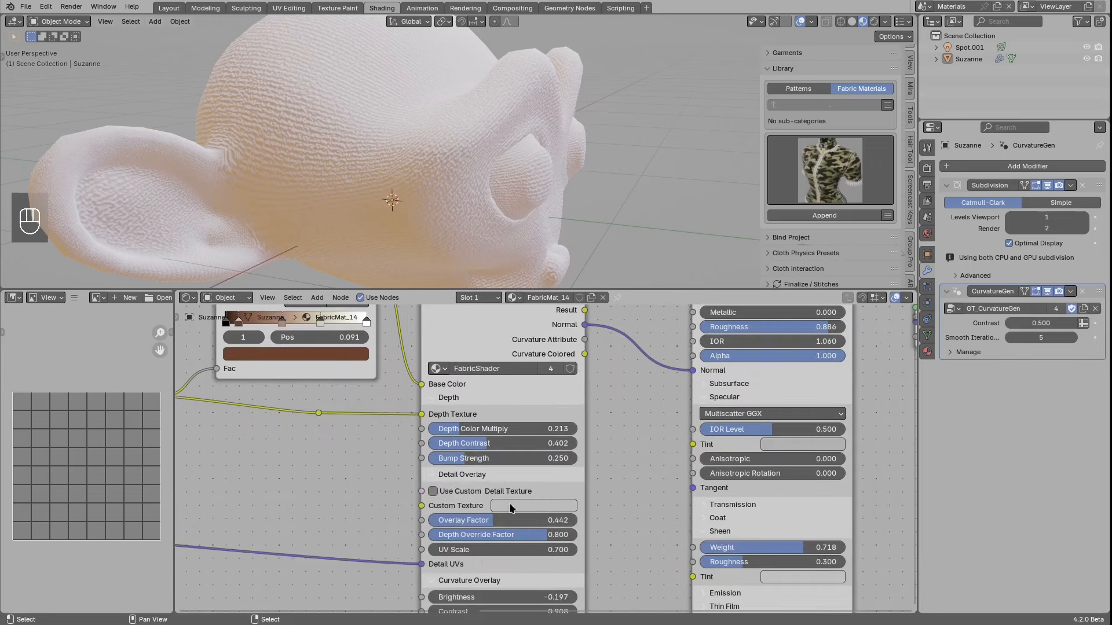
pyautogui.moveTo(526, 534); pyautogui.dragTo(399, 515)
pyautogui.click(443, 478)
pyautogui.moveTo(434, 176); pyautogui.dragTo(453, 197, button='middle')
pyautogui.scroll(-1, 370, 419)
# Step: Preview the pattern texture feeding the Depth Texture input and compare it with the Principled BSDF's bump on the monkey head
pyautogui.moveTo(369, 420); pyautogui.dragTo(452, 446, button='middle')
pyautogui.keyDown('ctrl'); pyautogui.keyDown('shift'); pyautogui.click(406, 440); pyautogui.keyUp('shift'); pyautogui.keyUp('ctrl')
pyautogui.moveTo(539, 357); pyautogui.dragTo(504, 372, button='middle')
pyautogui.keyDown('ctrl'); pyautogui.keyDown('shift'); pyautogui.click(769, 326); pyautogui.keyUp('shift'); pyautogui.keyUp('ctrl')
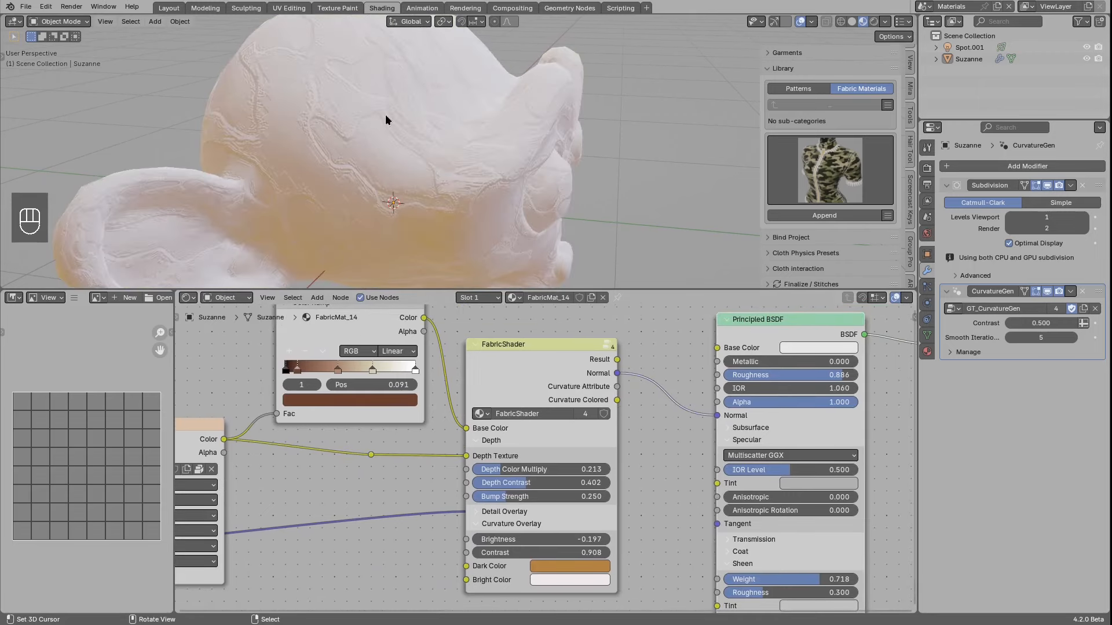
pyautogui.moveTo(451, 156); pyautogui.dragTo(466, 137, button='middle')
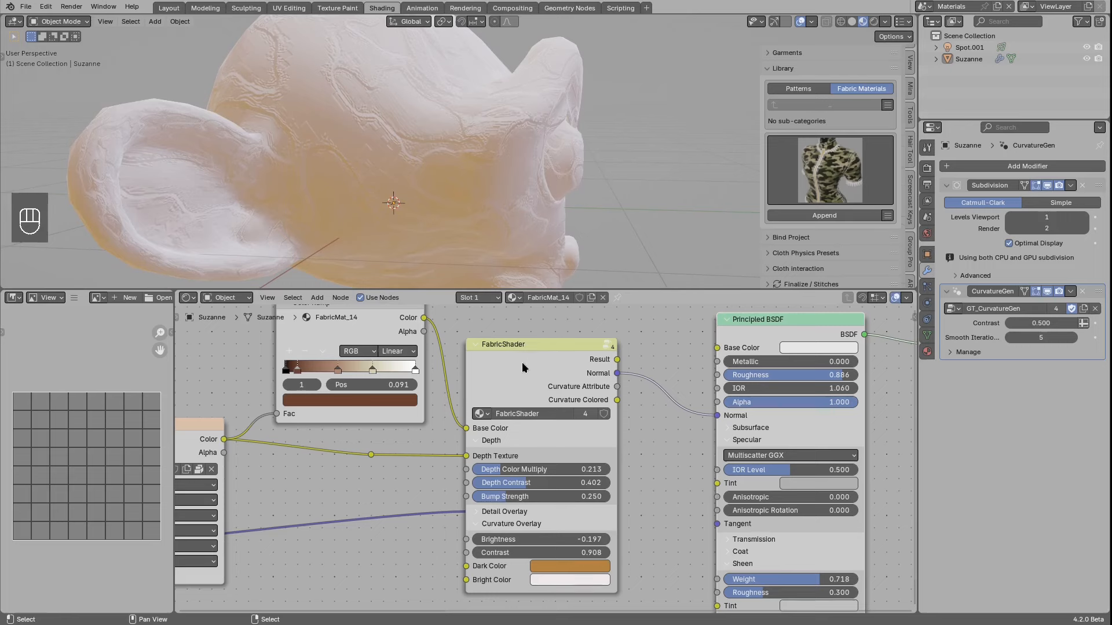
pyautogui.scroll(-1, 371, 450)
pyautogui.keyDown('ctrl'); pyautogui.keyDown('shift'); pyautogui.click(384, 455); pyautogui.keyUp('shift'); pyautogui.keyUp('ctrl')
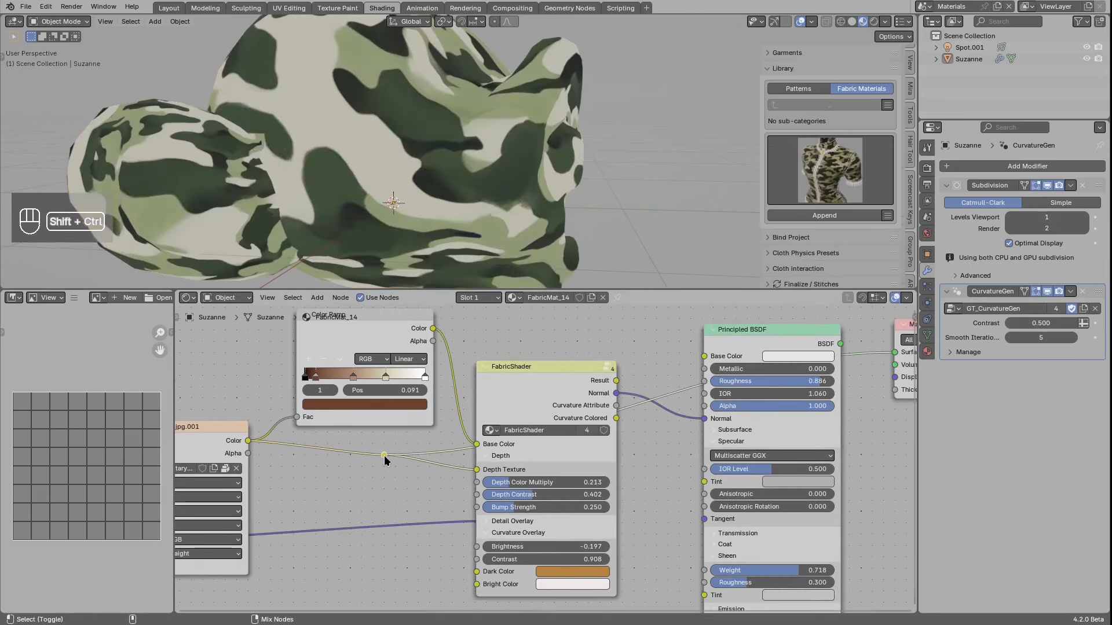
pyautogui.keyDown('ctrl'); pyautogui.keyDown('shift'); pyautogui.click(741, 349); pyautogui.keyUp('shift'); pyautogui.keyUp('ctrl')
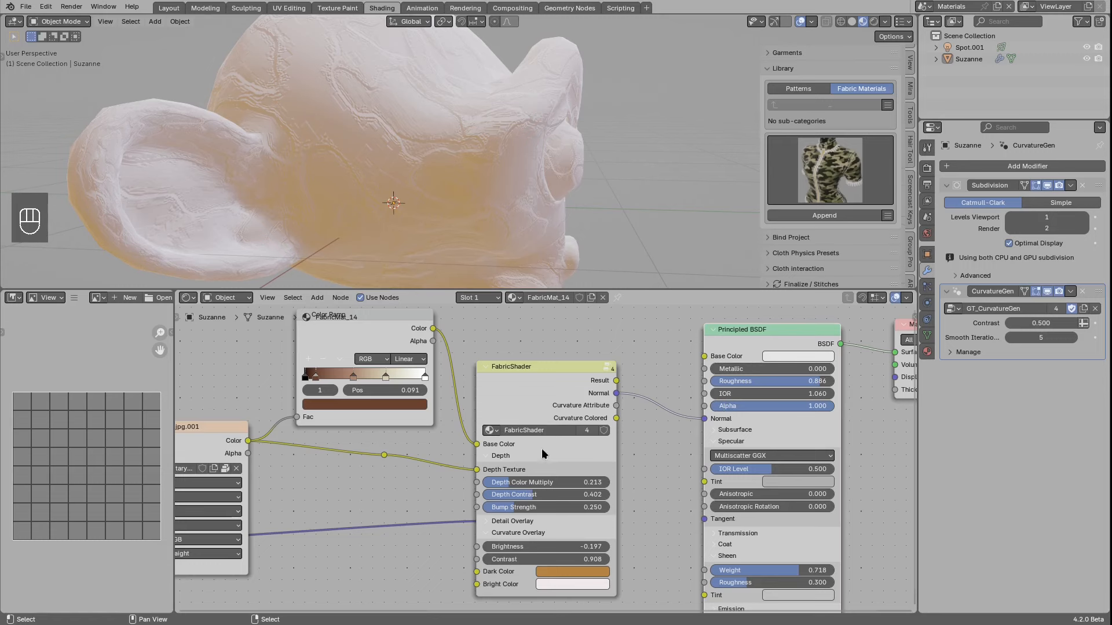
# Step: Collapse the Depth section, expand Detail Overlay and set its Depth Override Factor to 1.000
pyautogui.scroll(3, 510, 458)
pyautogui.click(471, 454)
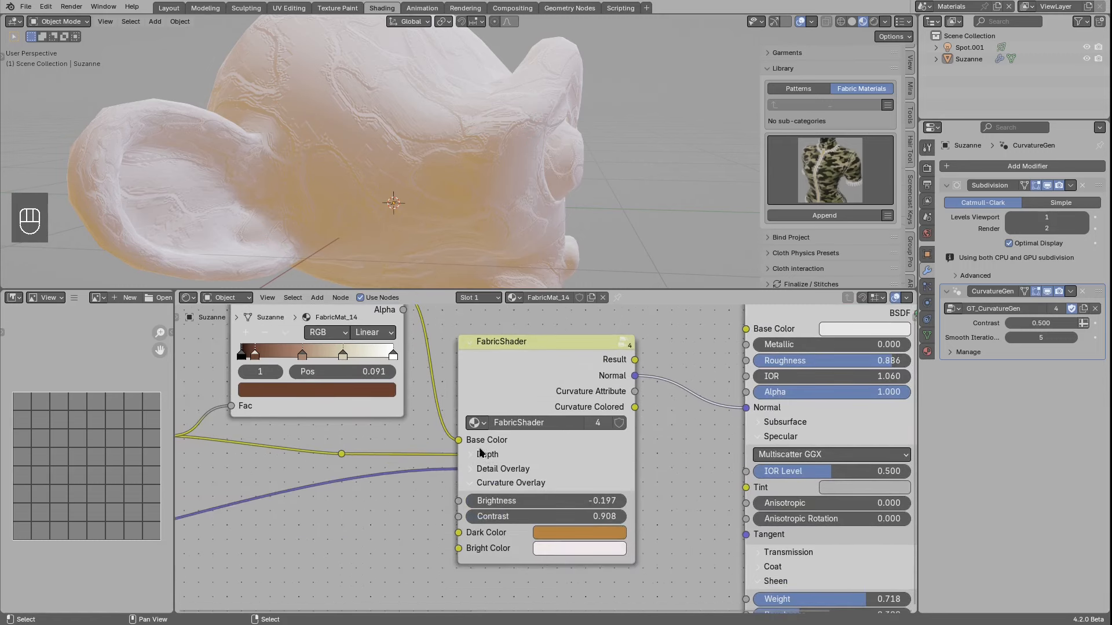
pyautogui.click(471, 469)
pyautogui.scroll(-1, 512, 486)
pyautogui.scroll(2, 515, 489)
pyautogui.moveTo(497, 509); pyautogui.dragTo(566, 510)
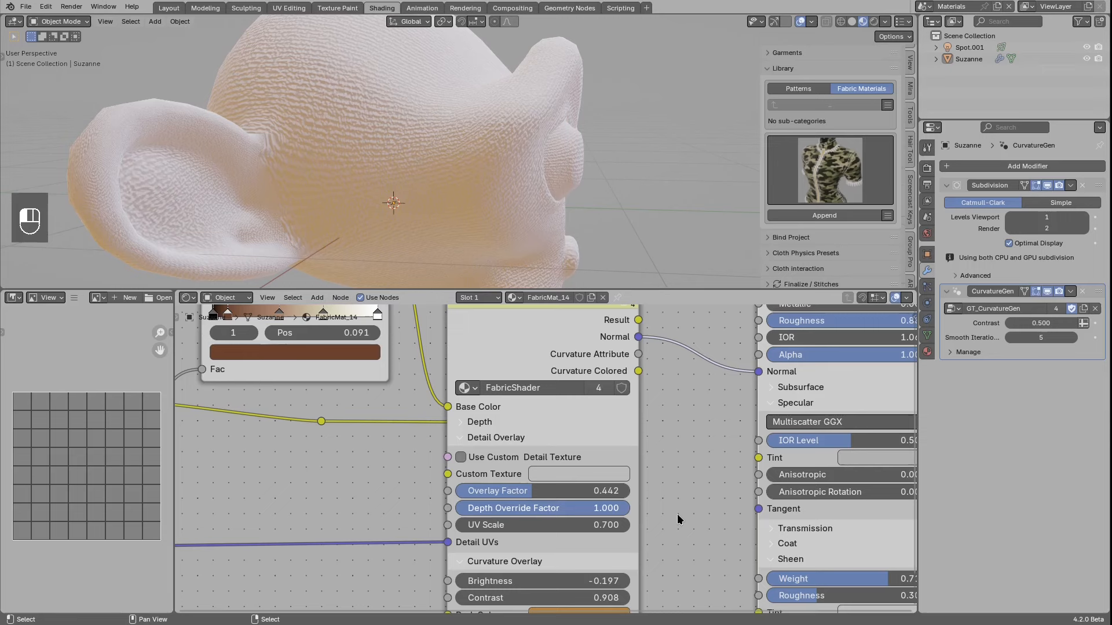
pyautogui.moveTo(516, 219); pyautogui.dragTo(440, 103, button='middle')
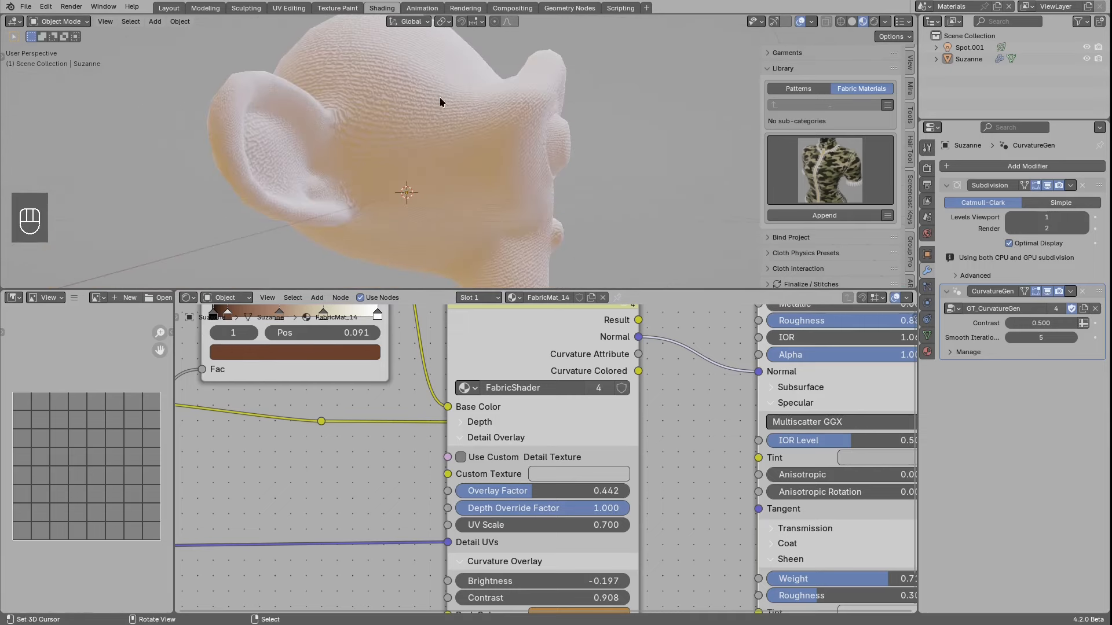
# Step: Set the Principled BSDF's Base Color to brown with Hue 0.093, Saturation 0.618 and Value 0.271
pyautogui.moveTo(531, 267); pyautogui.dragTo(519, 312, button='middle')
pyautogui.moveTo(757, 363); pyautogui.dragTo(680, 415, button='middle')
pyautogui.click(809, 337)
pyautogui.click(821, 183)
pyautogui.click(913, 156)
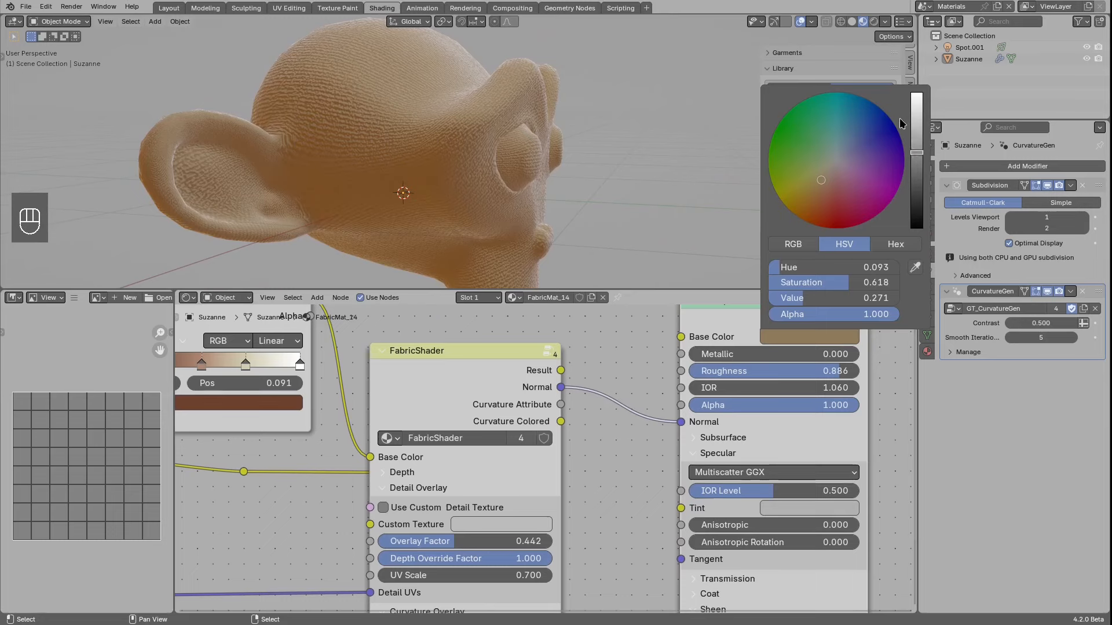
# Step: Open the FabricShader node group, examine its built-in detail image texture, undo the accidental node change and leave the group
pyautogui.scroll(-1, 496, 431)
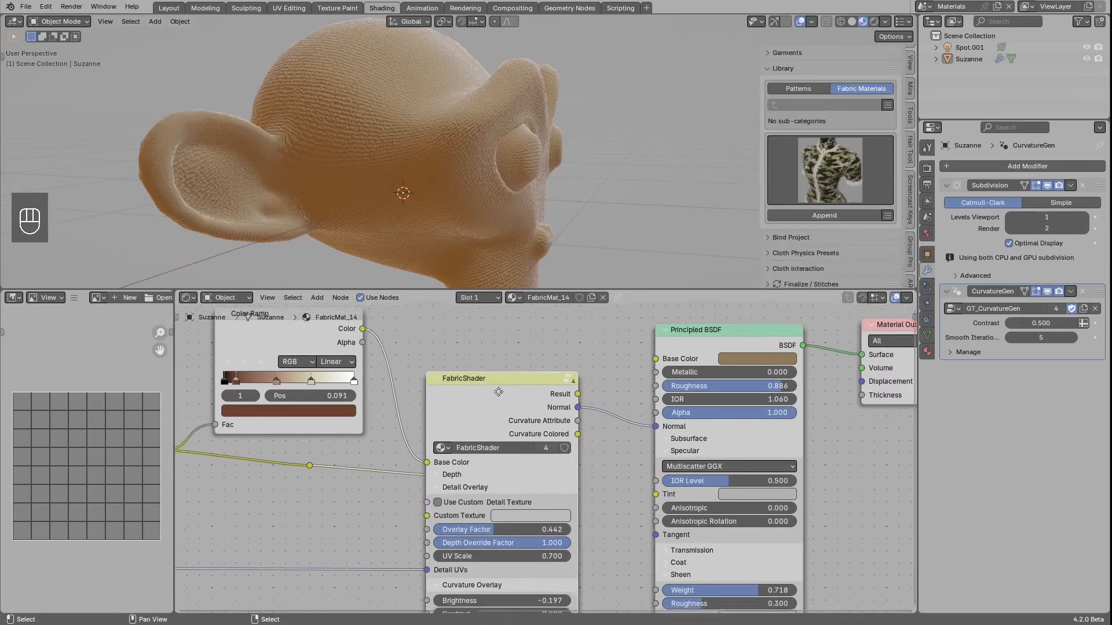
pyautogui.moveTo(469, 382); pyautogui.dragTo(505, 356, button='middle')
pyautogui.press('Tab')
pyautogui.scroll(-7, 467, 411)
pyautogui.moveTo(336, 469); pyautogui.dragTo(491, 375, button='middle')
pyautogui.moveTo(401, 537); pyautogui.dragTo(447, 457, button='middle')
pyautogui.scroll(-4, 462, 503)
pyautogui.moveTo(510, 476); pyautogui.dragTo(452, 540, button='middle')
pyautogui.scroll(-1, 452, 540)
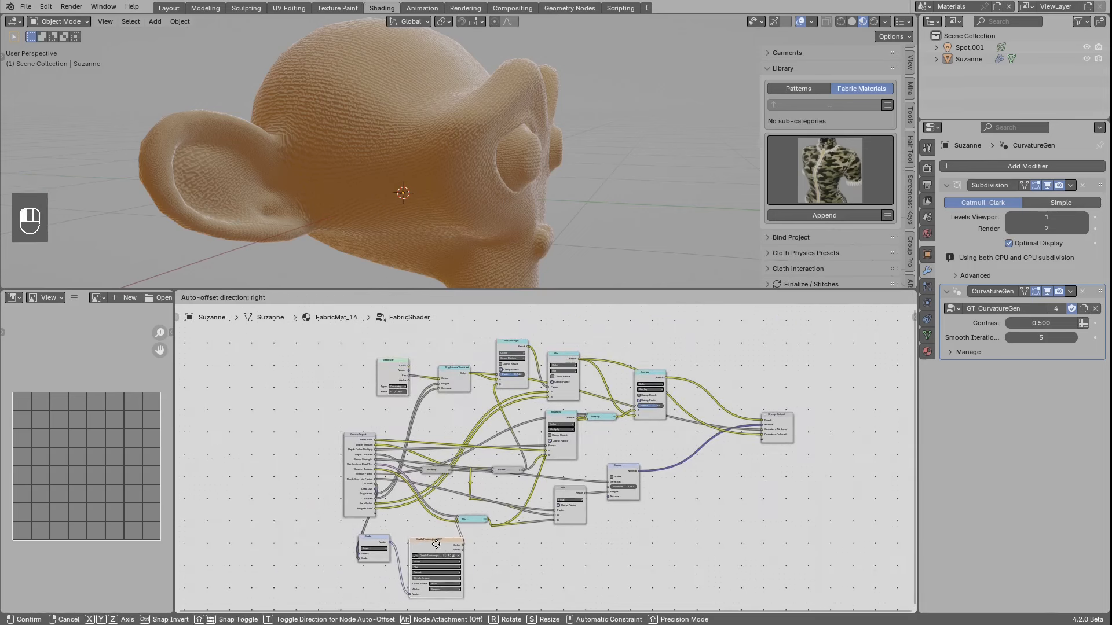
pyautogui.keyDown('ctrl'); pyautogui.keyDown('shift'); pyautogui.click(435, 547); pyautogui.keyUp('shift'); pyautogui.keyUp('ctrl')
pyautogui.hotkey('ctrl', 'z')
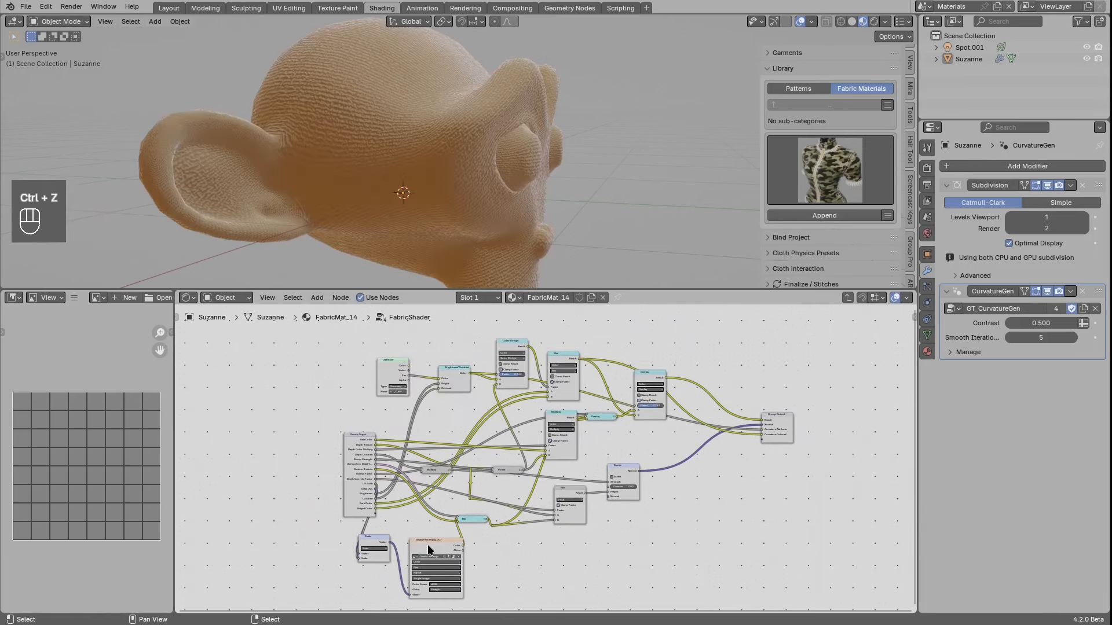
pyautogui.click(847, 297)
# Step: Enable Use Custom Detail Texture, marking the custom texture inputs with annotation strokes and erasing them
pyautogui.scroll(6, 556, 423)
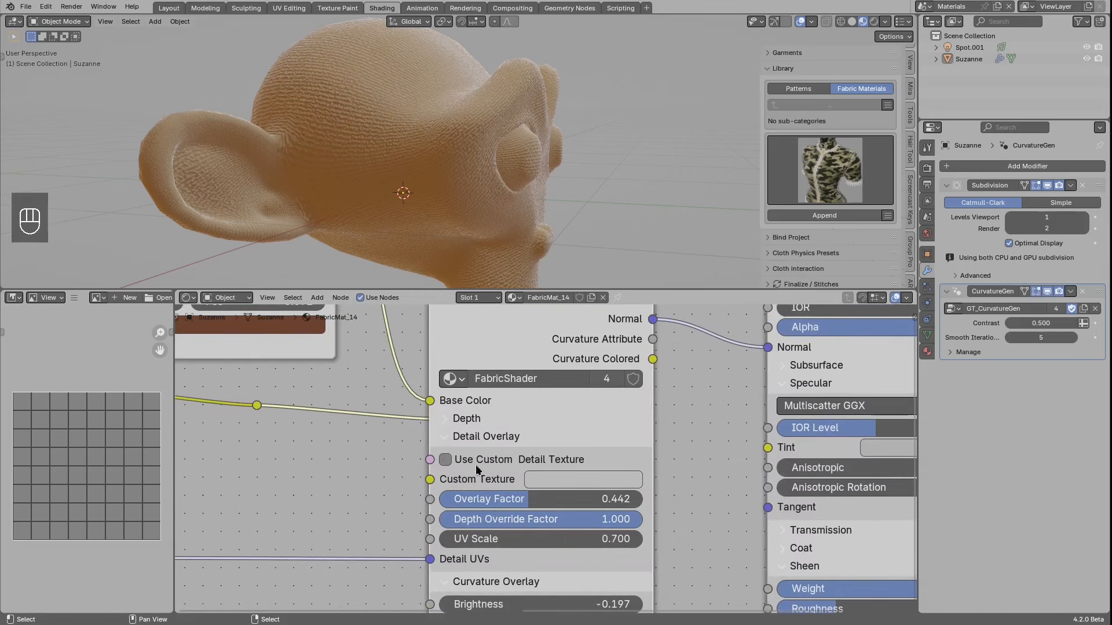
pyautogui.moveTo(474, 465); pyautogui.dragTo(520, 477, button='middle')
pyautogui.press('d')
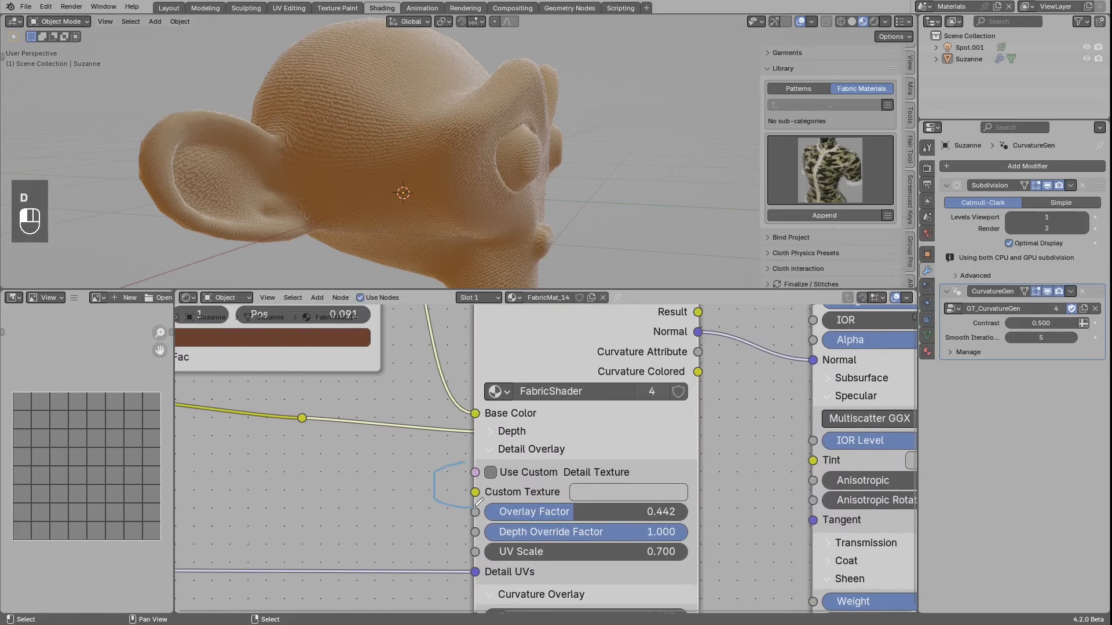
pyautogui.click(491, 472)
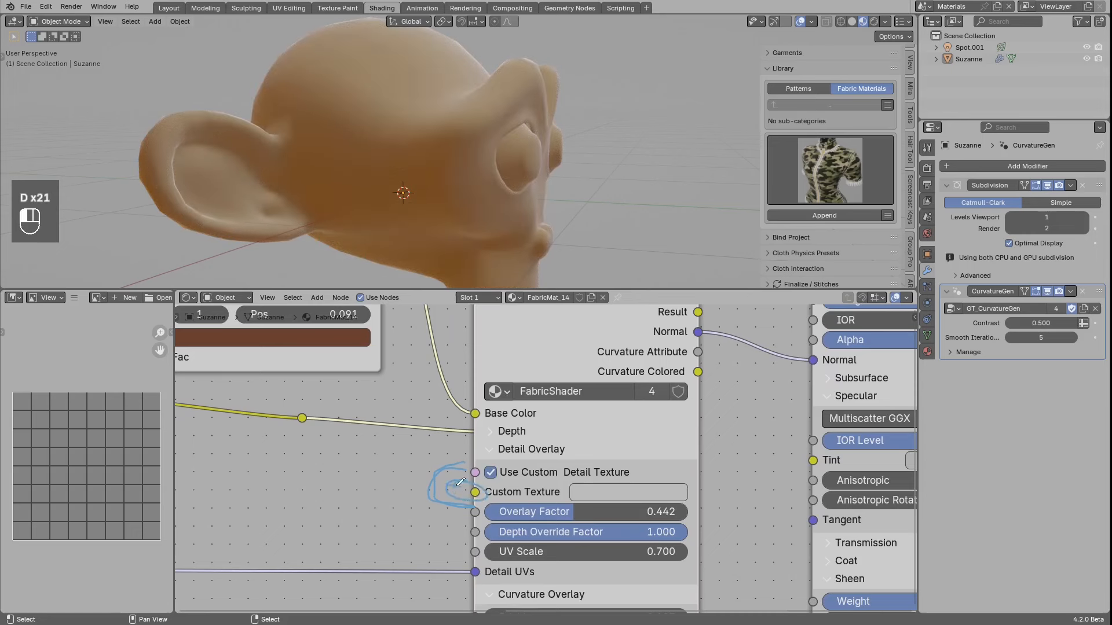
pyautogui.moveTo(281, 467); pyautogui.dragTo(432, 501, button='right')
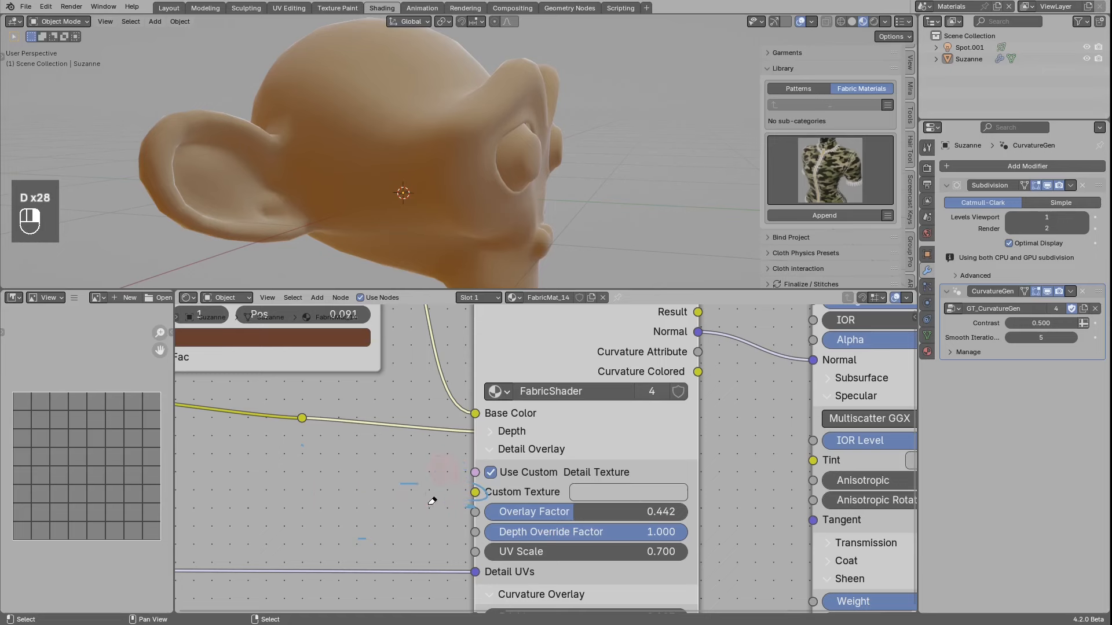
# Step: Reconnect the FabricShader's Result to the Principled BSDF's Base Color and disconnect the Color Ramp from the FabricShader's Base Color
pyautogui.scroll(-2, 591, 359)
pyautogui.moveTo(607, 365); pyautogui.dragTo(564, 437, button='middle')
pyautogui.moveTo(638, 388); pyautogui.dragTo(735, 346)
pyautogui.moveTo(448, 477); pyautogui.dragTo(415, 437)
pyautogui.moveTo(451, 190); pyautogui.dragTo(478, 194, button='middle')
pyautogui.scroll(2, 506, 499)
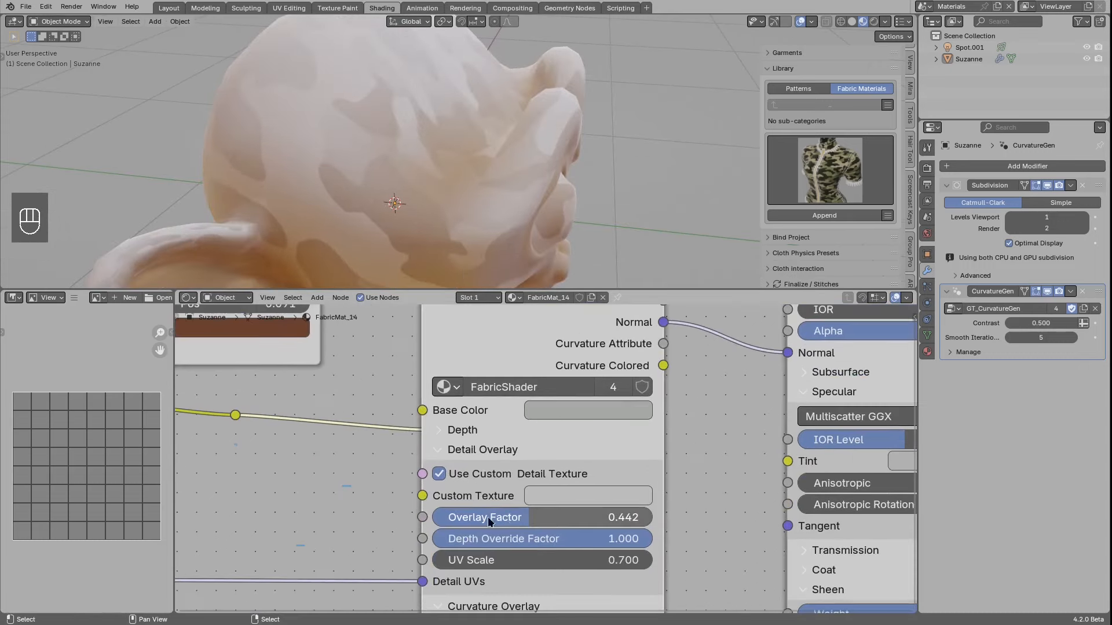
# Step: Set the Detail Overlay's Overlay Factor to 0.171 and disable Use Custom Detail Texture
pyautogui.moveTo(461, 521)
pyautogui.mouseDown()
pyautogui.moveTo(547, 514)
pyautogui.moveTo(452, 521)
pyautogui.moveTo(486, 527)
pyautogui.moveTo(463, 515)
pyautogui.mouseUp()
pyautogui.click(439, 474)
# Step: Reconnect the Color Ramp's Color to the FabricShader's Base Color and set the Overlay Factor to 0.273
pyautogui.scroll(-2, 493, 450)
pyautogui.moveTo(380, 315); pyautogui.dragTo(401, 401, button='middle')
pyautogui.scroll(-1, 379, 354)
pyautogui.moveTo(369, 327); pyautogui.dragTo(450, 495)
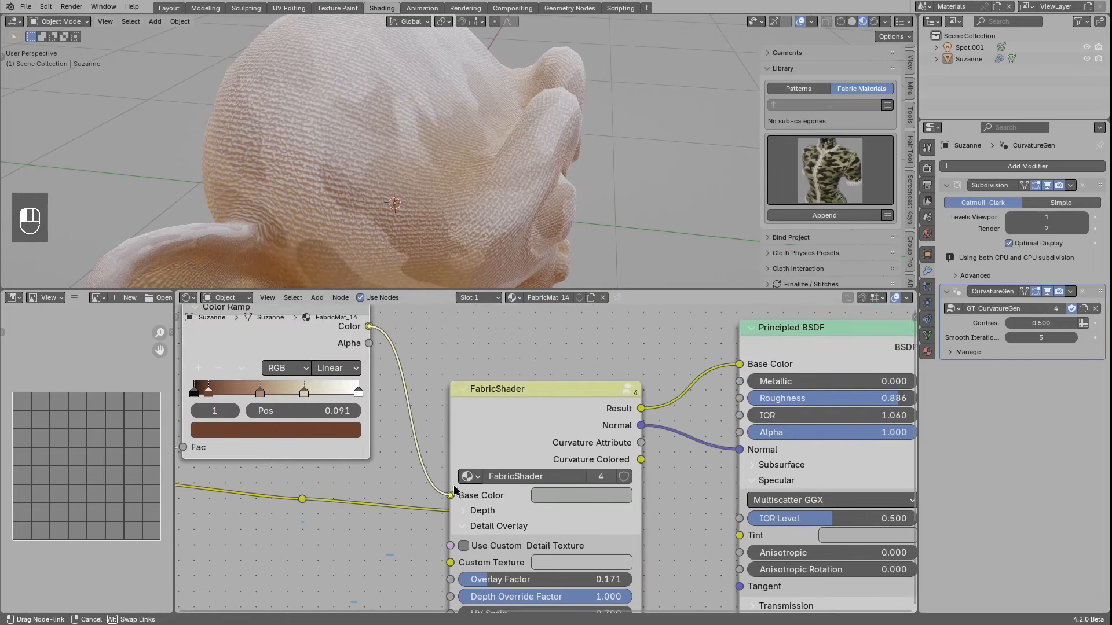
pyautogui.moveTo(500, 576); pyautogui.dragTo(531, 584)
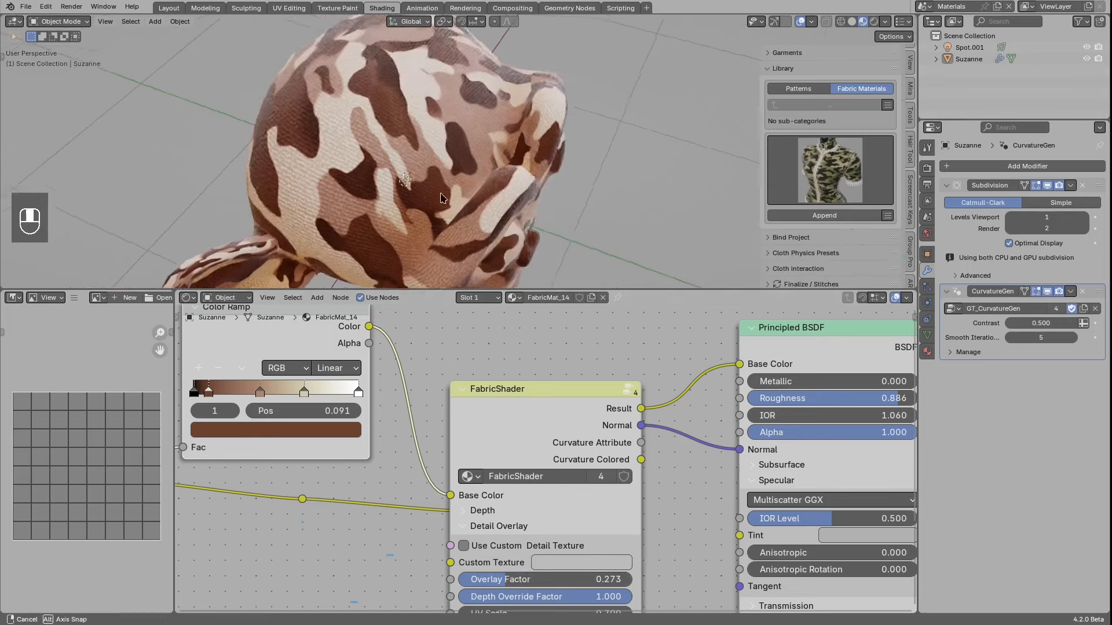
# Step: Try linking the Color Ramp directly to the Principled BSDF's Base Color, compare the look on the head and undo the link
pyautogui.scroll(-1, 440, 394)
pyautogui.moveTo(406, 354); pyautogui.dragTo(699, 384)
pyautogui.moveTo(448, 177); pyautogui.dragTo(446, 80, button='middle')
pyautogui.scroll(-4, 446, 86)
pyautogui.hotkey('ctrl', 'z')
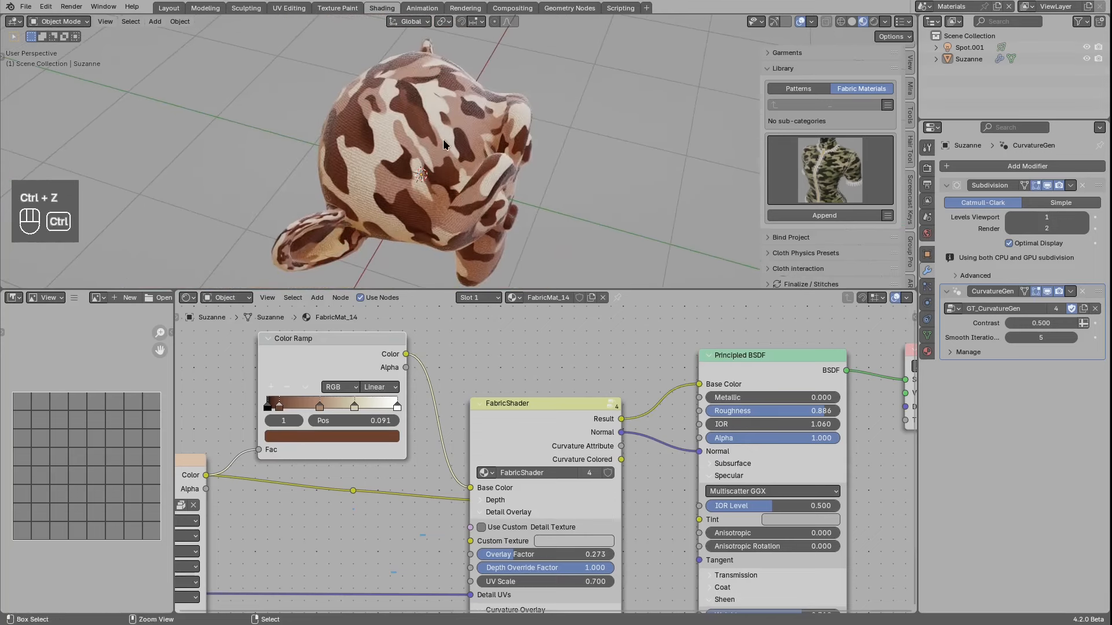
pyautogui.moveTo(512, 216); pyautogui.dragTo(434, 153, button='middle')
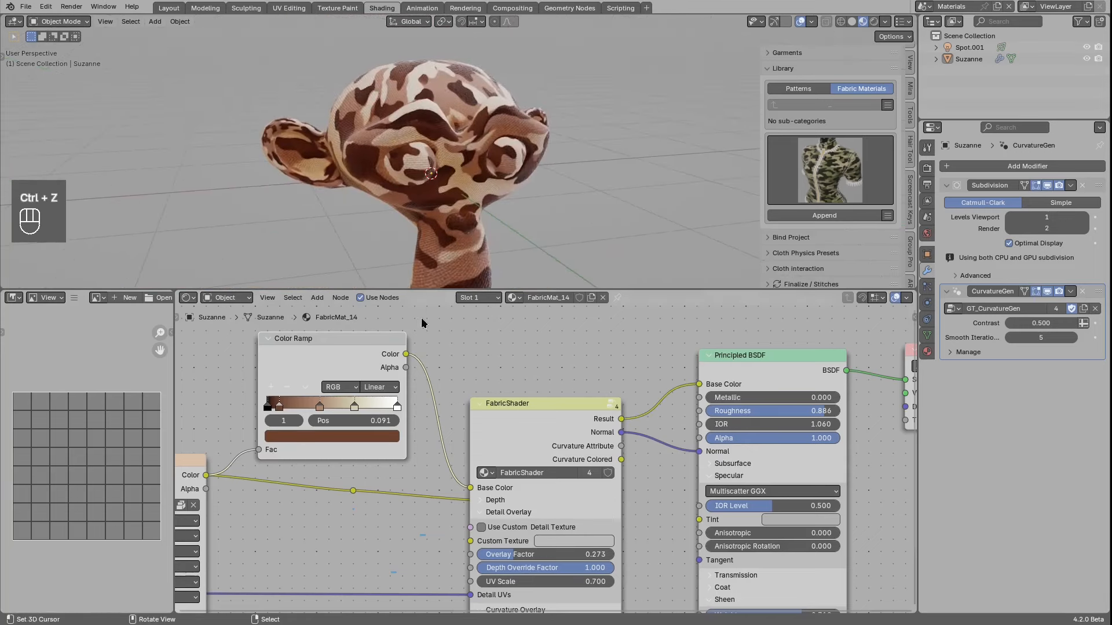
# Step: Change the Color Ramp stop at position 0.091 from brown to green
pyautogui.moveTo(421, 320); pyautogui.dragTo(543, 379, button='middle')
pyautogui.scroll(-1, 543, 380)
pyautogui.moveTo(465, 395); pyautogui.dragTo(479, 402)
pyautogui.scroll(-1, 574, 469)
pyautogui.moveTo(576, 471); pyautogui.dragTo(549, 424, button='middle')
pyautogui.moveTo(435, 372); pyautogui.dragTo(443, 376)
pyautogui.scroll(2, 443, 376)
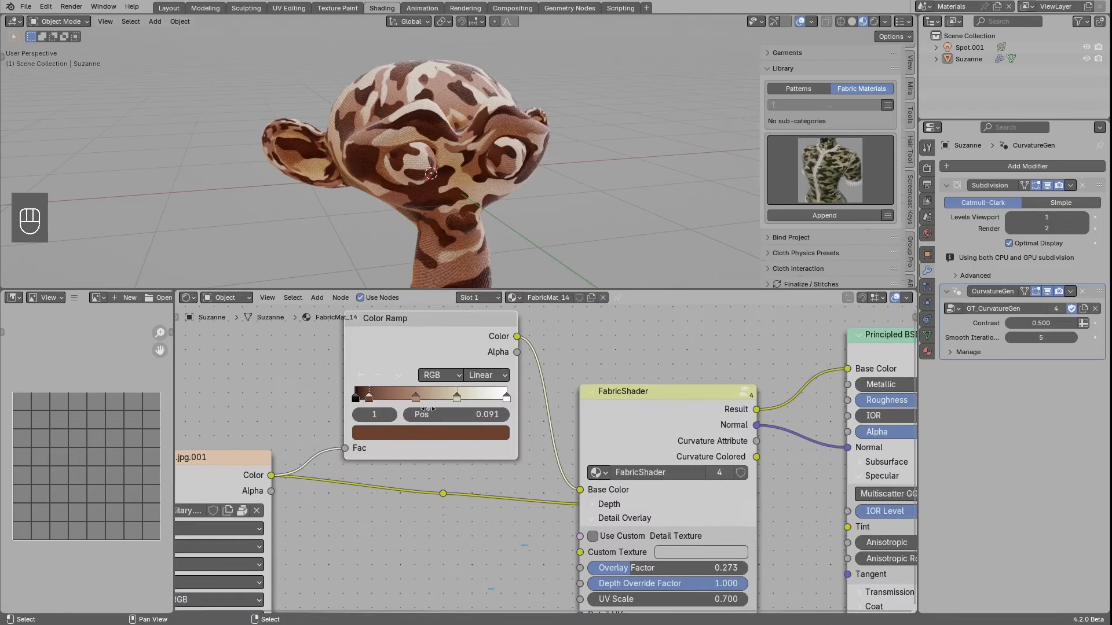
pyautogui.click(404, 433)
pyautogui.moveTo(405, 307)
pyautogui.mouseDown()
pyautogui.moveTo(408, 284)
pyautogui.moveTo(394, 300)
pyautogui.mouseUp()
pyautogui.moveTo(496, 264); pyautogui.dragTo(496, 255)
pyautogui.moveTo(399, 259)
pyautogui.mouseDown()
pyautogui.moveTo(384, 272)
pyautogui.moveTo(387, 290)
pyautogui.moveTo(387, 276)
pyautogui.mouseUp()
pyautogui.moveTo(430, 335)
pyautogui.mouseDown(button='middle')
pyautogui.moveTo(439, 393)
pyautogui.moveTo(397, 391)
pyautogui.mouseUp(button='middle')
# Step: Choose the red fabric with light seams from the library's fabric materials
pyautogui.click(829, 170)
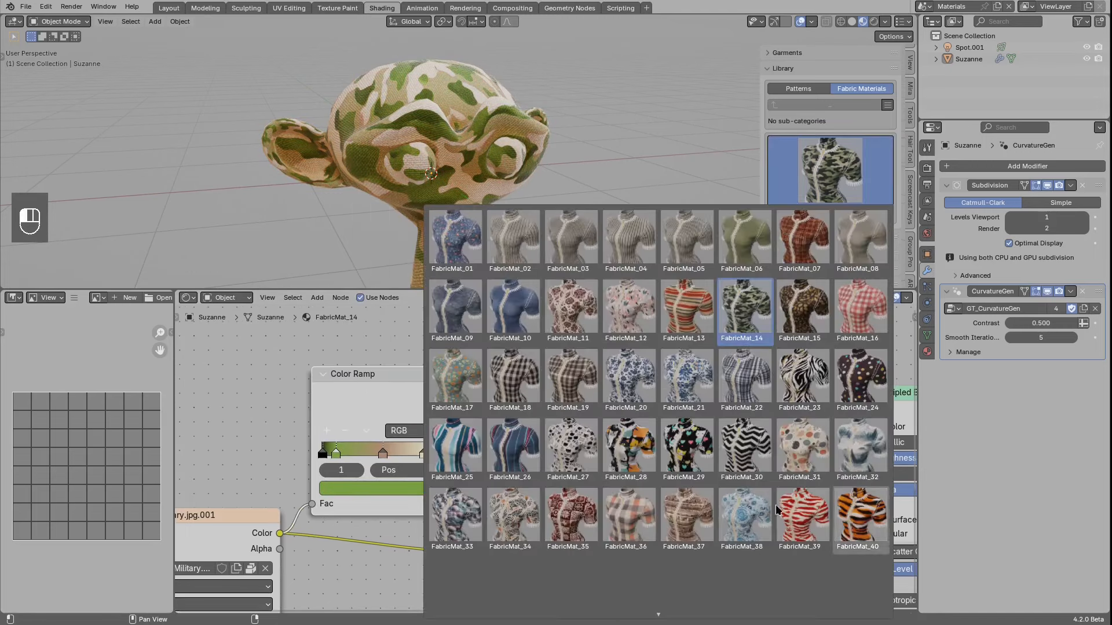
pyautogui.scroll(-5, 674, 621)
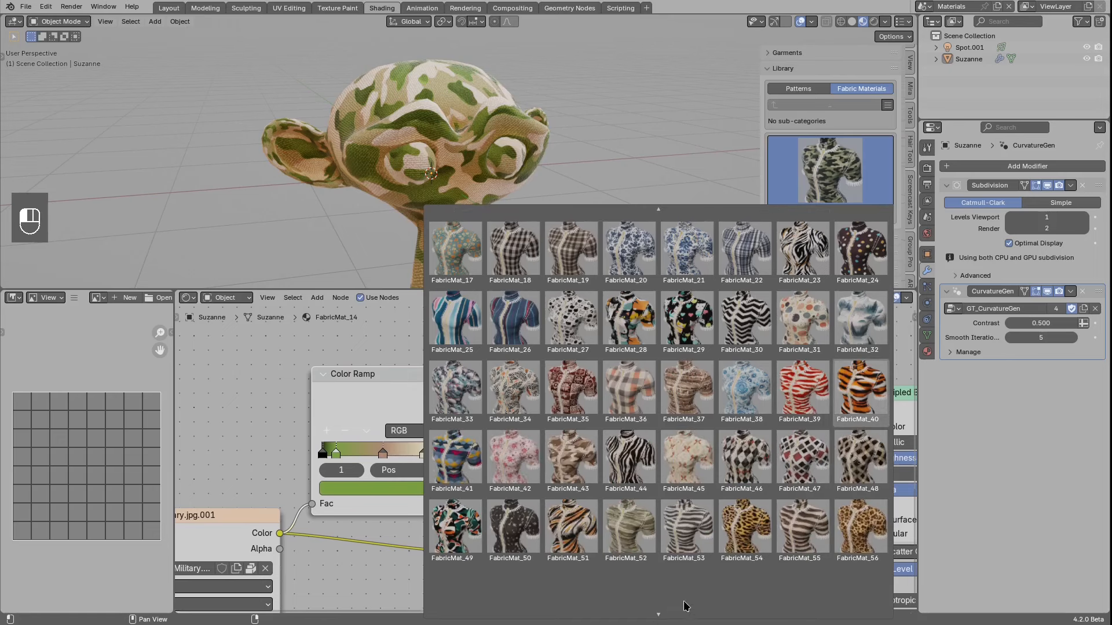
pyautogui.scroll(-5, 647, 621)
pyautogui.click(850, 536)
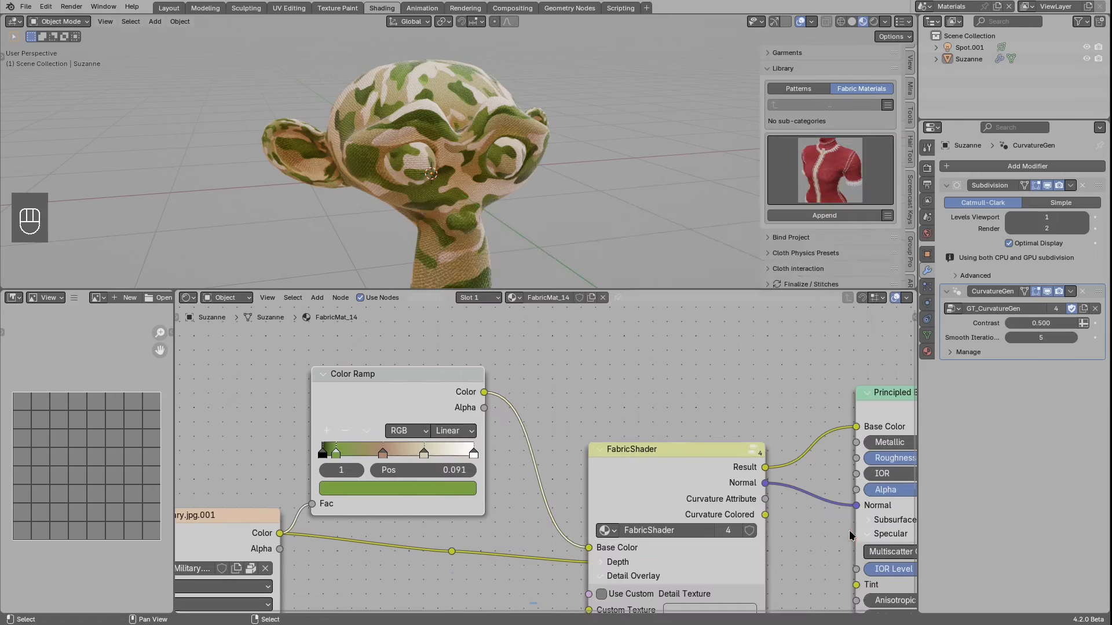
# Step: Append the red knit fabric material to the head and preview its raw RedSweater.jpg texture
pyautogui.click(808, 217)
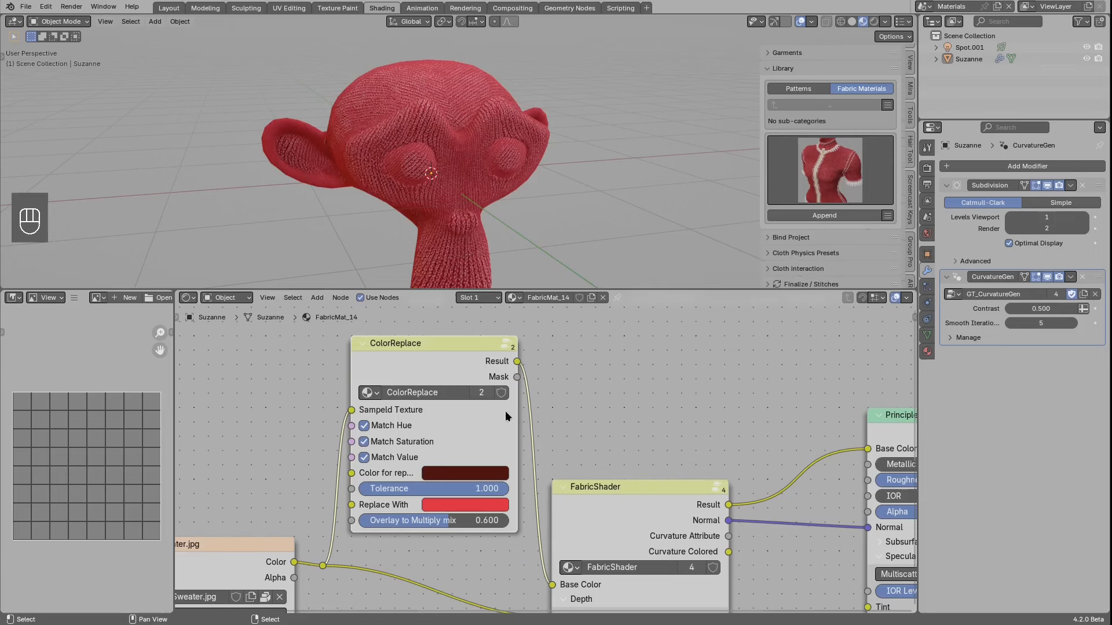
pyautogui.moveTo(376, 472); pyautogui.dragTo(491, 463, button='middle')
pyautogui.keyDown('ctrl'); pyautogui.keyDown('shift'); pyautogui.click(440, 552); pyautogui.keyUp('shift'); pyautogui.keyUp('ctrl')
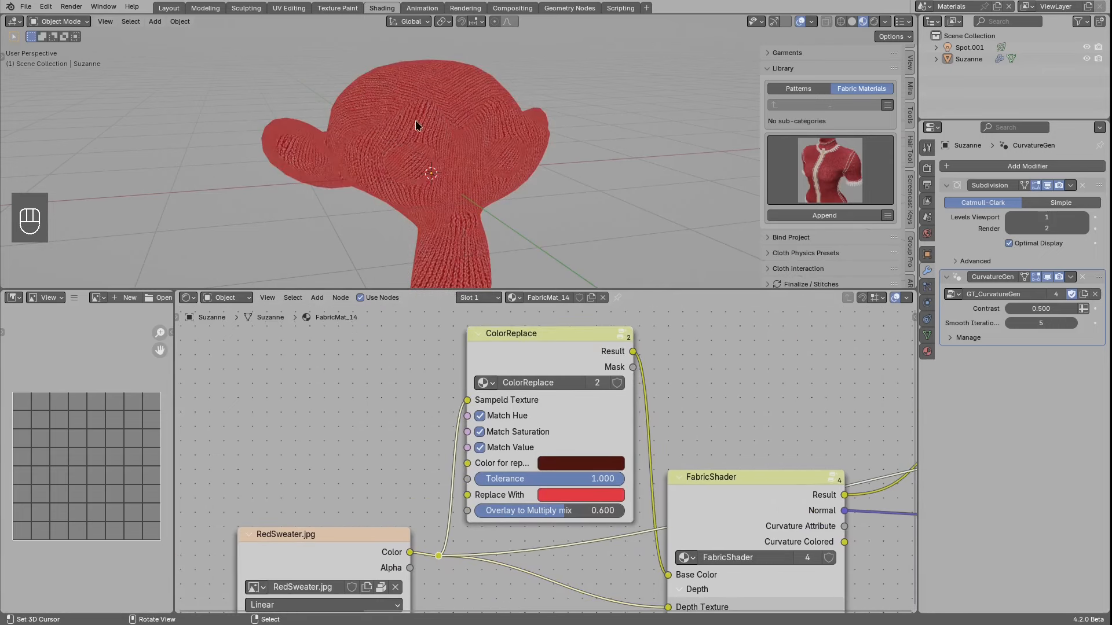
# Step: Preview the ColorReplace result unlit on the head and change its Replace With color to green
pyautogui.moveTo(548, 337); pyautogui.dragTo(540, 345, button='middle')
pyautogui.moveTo(524, 351); pyautogui.dragTo(520, 361)
pyautogui.scroll(1, 524, 358)
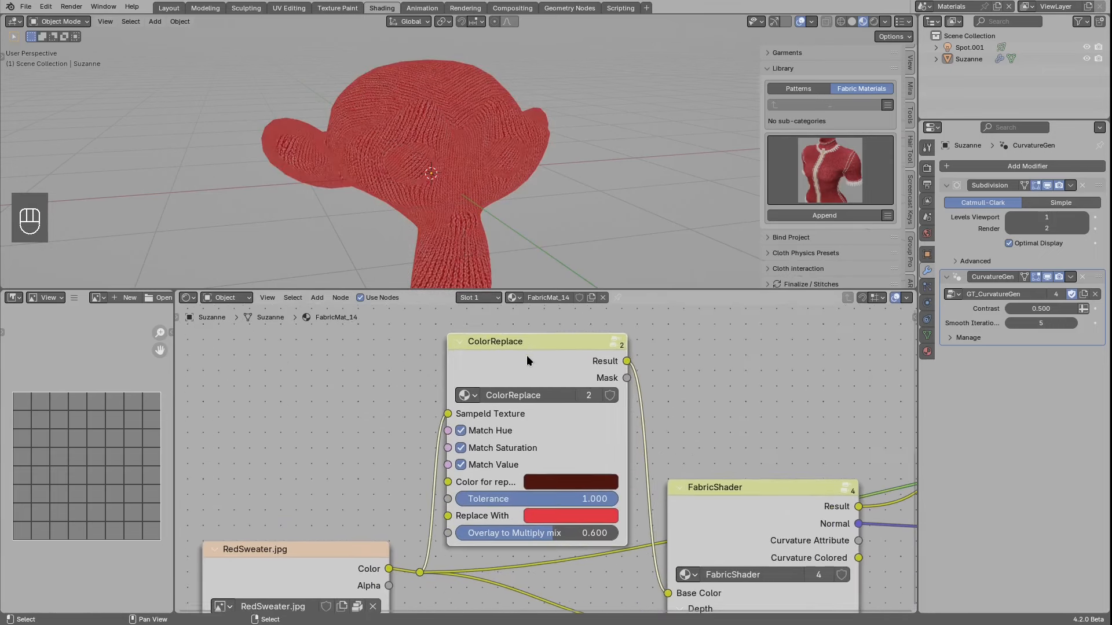
pyautogui.keyDown('ctrl'); pyautogui.keyDown('shift'); pyautogui.click(526, 350); pyautogui.keyUp('shift'); pyautogui.keyUp('ctrl')
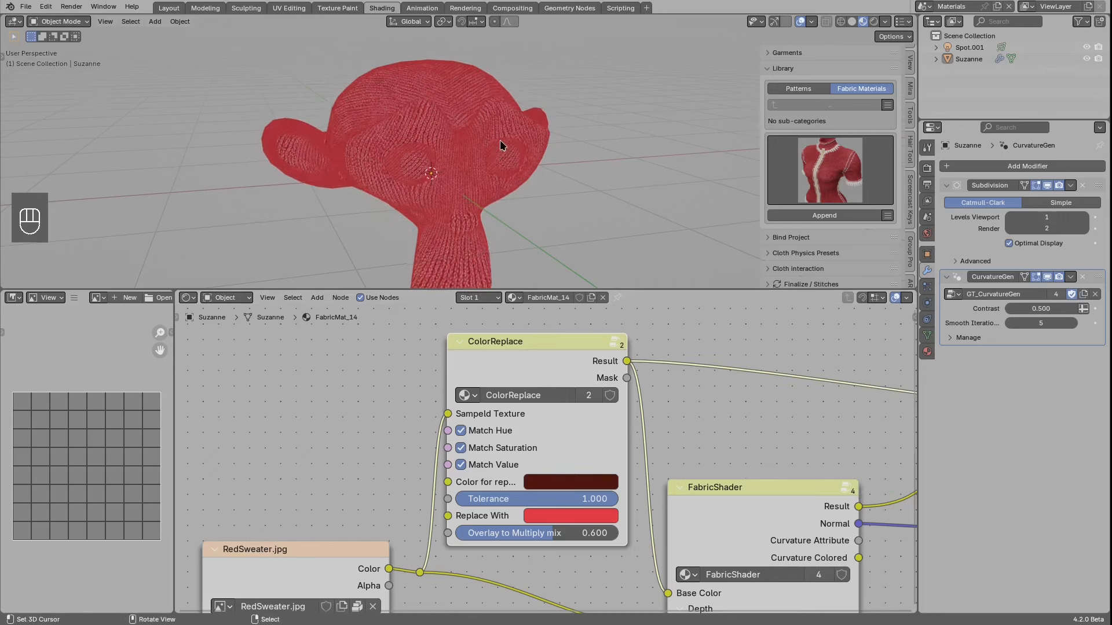
pyautogui.moveTo(500, 140); pyautogui.dragTo(498, 164, button='middle')
pyautogui.click(536, 515)
pyautogui.moveTo(557, 342)
pyautogui.mouseDown()
pyautogui.moveTo(583, 343)
pyautogui.moveTo(567, 315)
pyautogui.mouseUp()
pyautogui.scroll(-5, 771, 446)
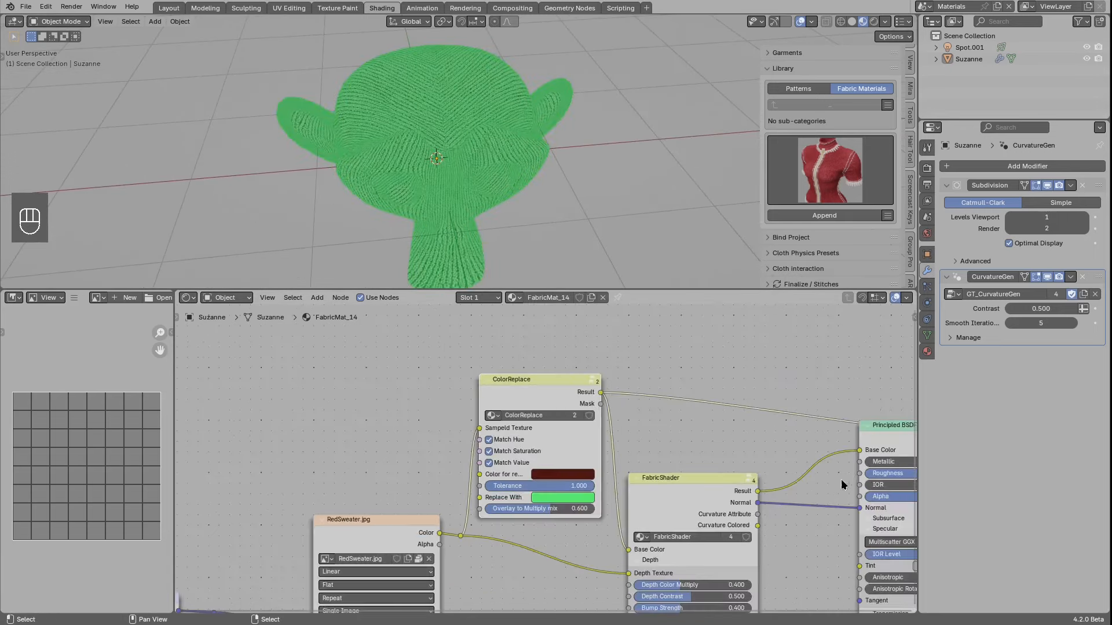
# Step: Switch the preview back to the Principled BSDF and change ColorReplace's Replace With color to turquoise
pyautogui.keyDown('ctrl'); pyautogui.keyDown('shift'); pyautogui.click(861, 430); pyautogui.keyUp('shift'); pyautogui.keyUp('ctrl')
pyautogui.scroll(4, 637, 483)
pyautogui.click(585, 509)
pyautogui.moveTo(612, 377)
pyautogui.mouseDown()
pyautogui.moveTo(581, 377)
pyautogui.moveTo(600, 377)
pyautogui.mouseUp()
pyautogui.click(670, 313)
pyautogui.moveTo(615, 322); pyautogui.dragTo(592, 317)
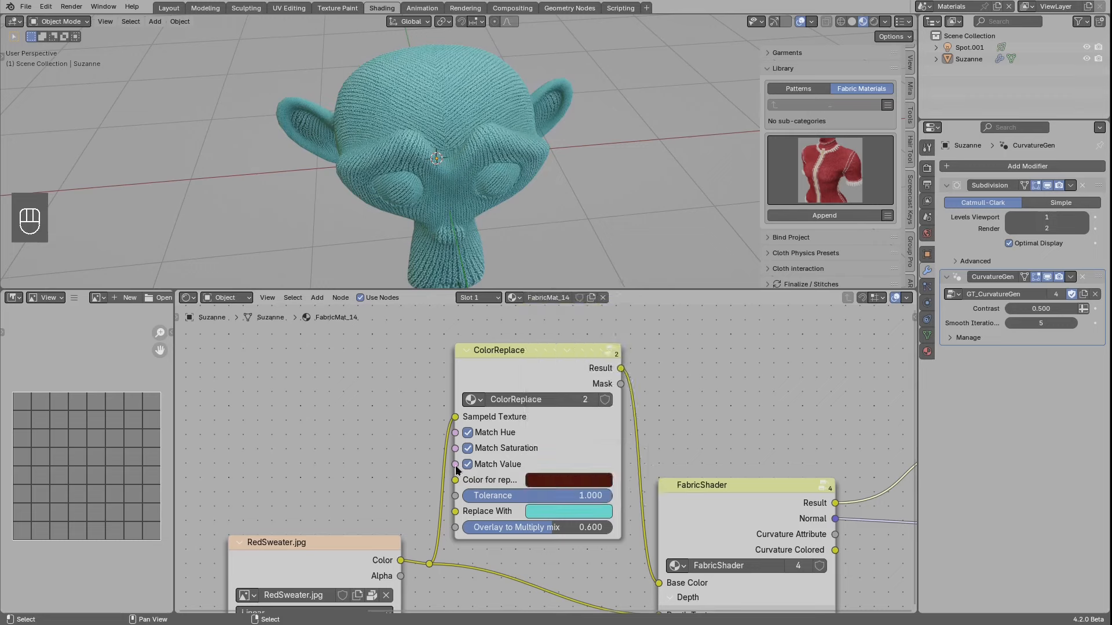
# Step: Examine the ColorReplace node's color for replacement, Tolerance and Replace With settings
pyautogui.scroll(2, 526, 454)
pyautogui.moveTo(540, 508); pyautogui.dragTo(542, 447, button='middle')
pyautogui.scroll(1, 570, 433)
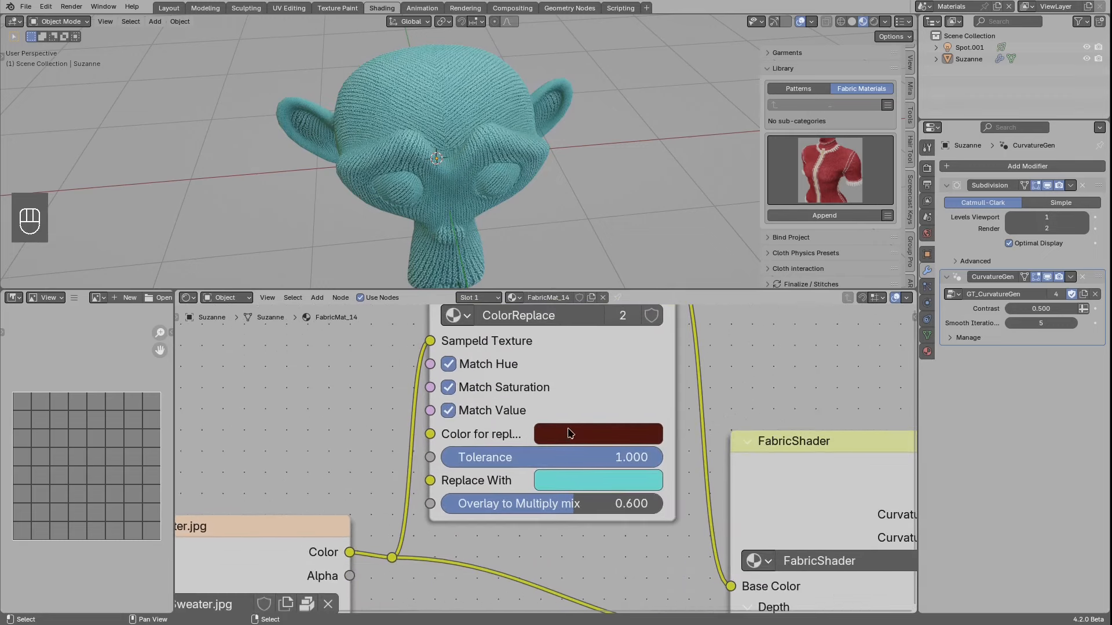
pyautogui.scroll(-2, 570, 439)
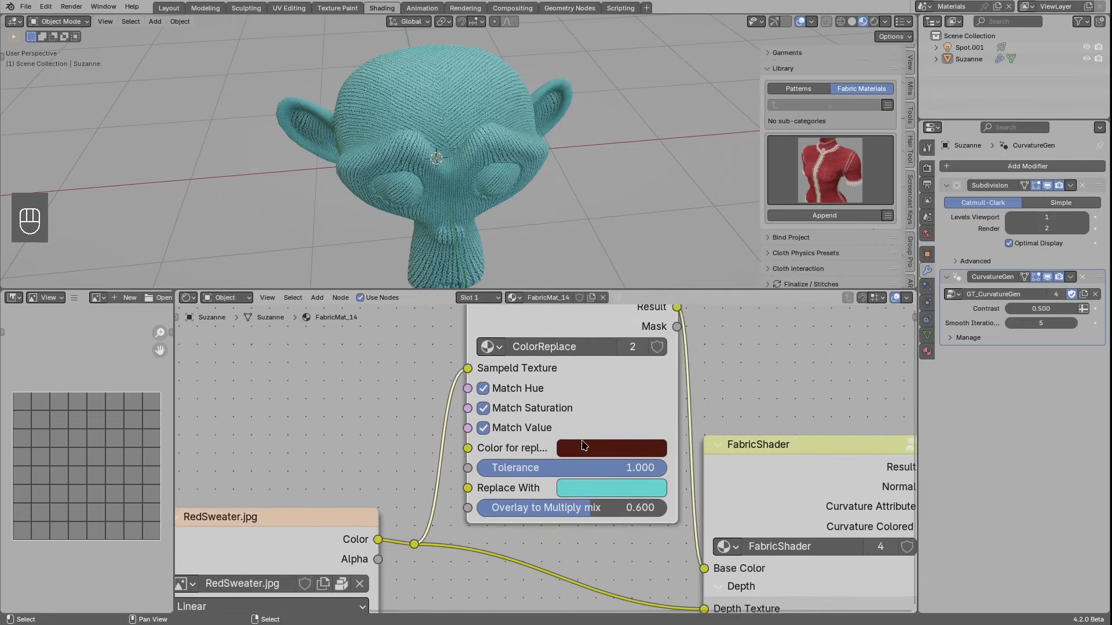
pyautogui.click(579, 445)
pyautogui.click(635, 488)
pyautogui.scroll(2, 554, 486)
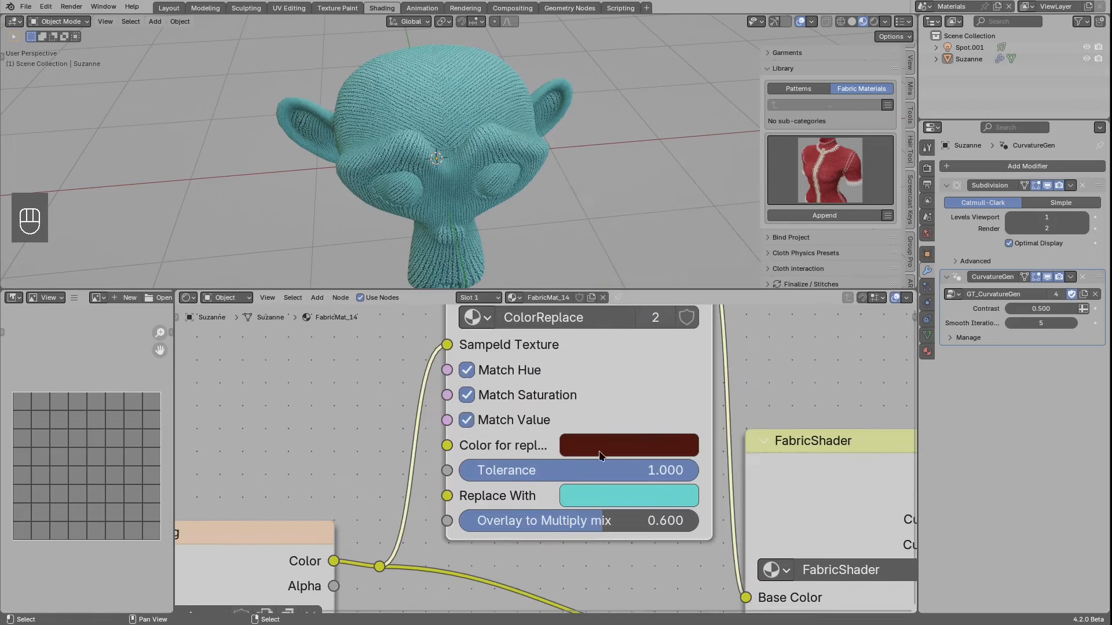
# Step: Make ColorReplace match by value only against a near-black color for replacement, with Tolerance at 0.252
pyautogui.moveTo(568, 497); pyautogui.dragTo(575, 472)
pyautogui.click(575, 472)
pyautogui.moveTo(747, 304); pyautogui.dragTo(747, 310)
pyautogui.click(450, 401)
pyautogui.click(450, 423)
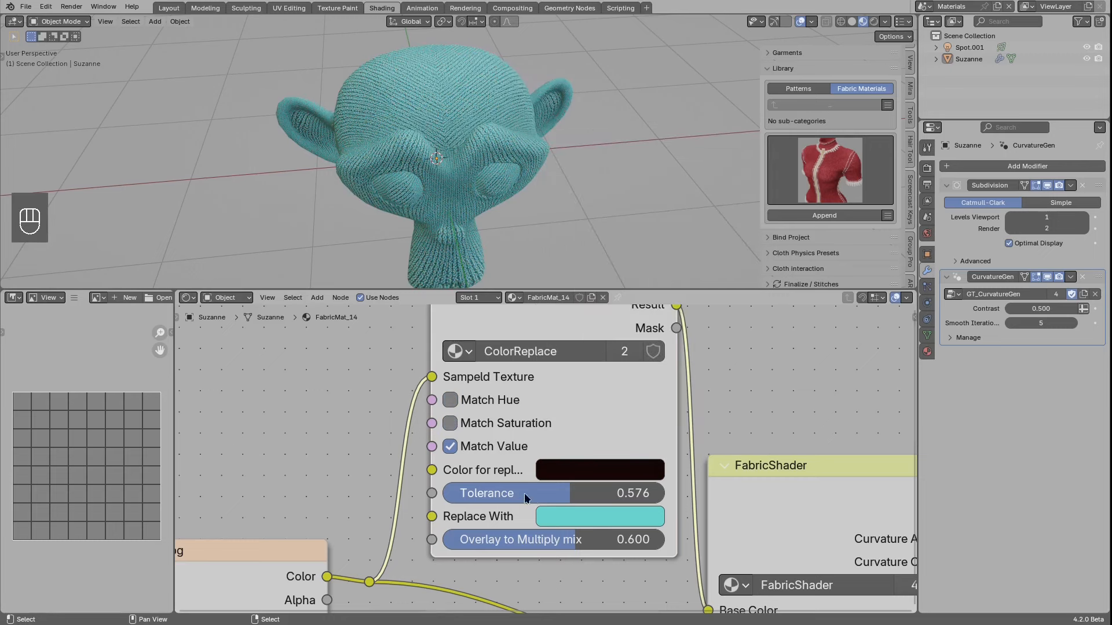
pyautogui.moveTo(556, 494); pyautogui.dragTo(478, 494)
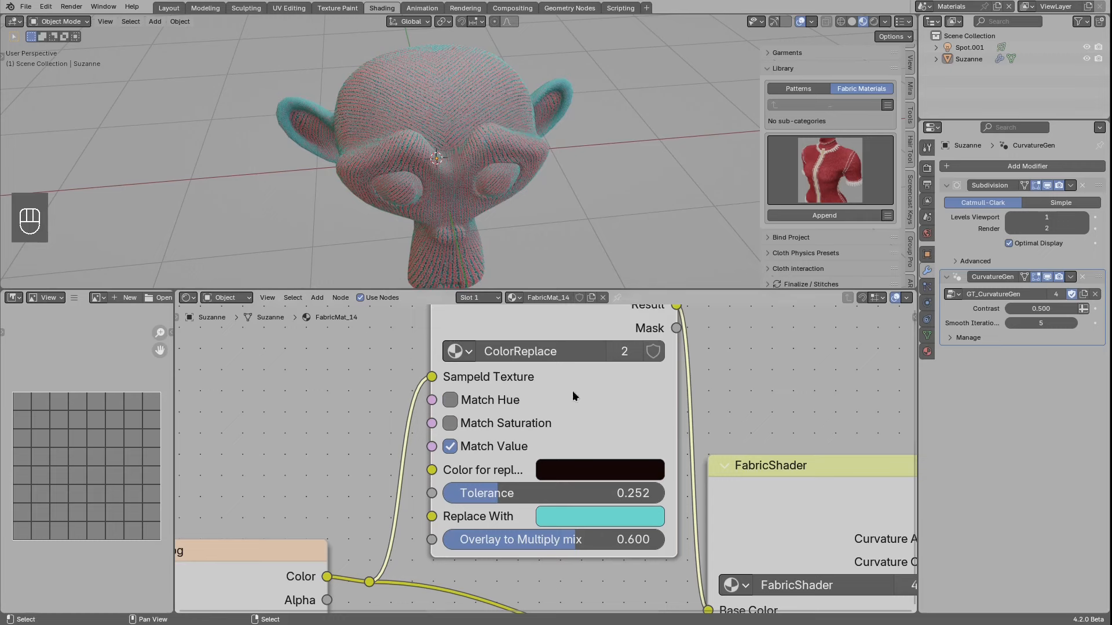
# Step: Brighten ColorReplace's color for replacement to orange-red and set Tolerance to 0.286
pyautogui.click(609, 470)
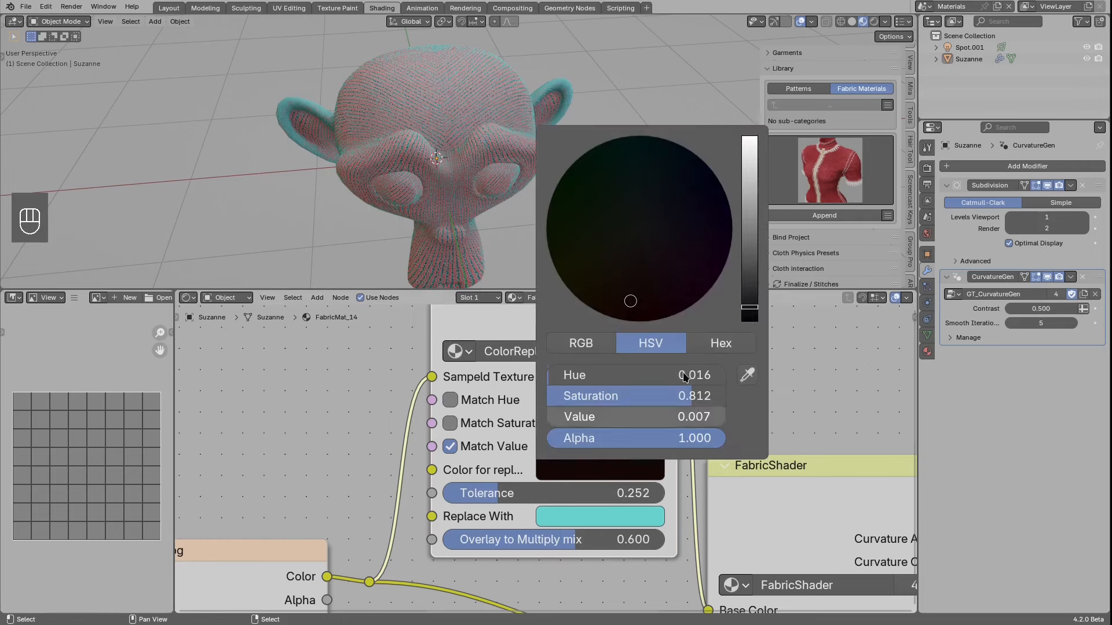
pyautogui.click(747, 156)
pyautogui.moveTo(747, 155); pyautogui.dragTo(749, 145)
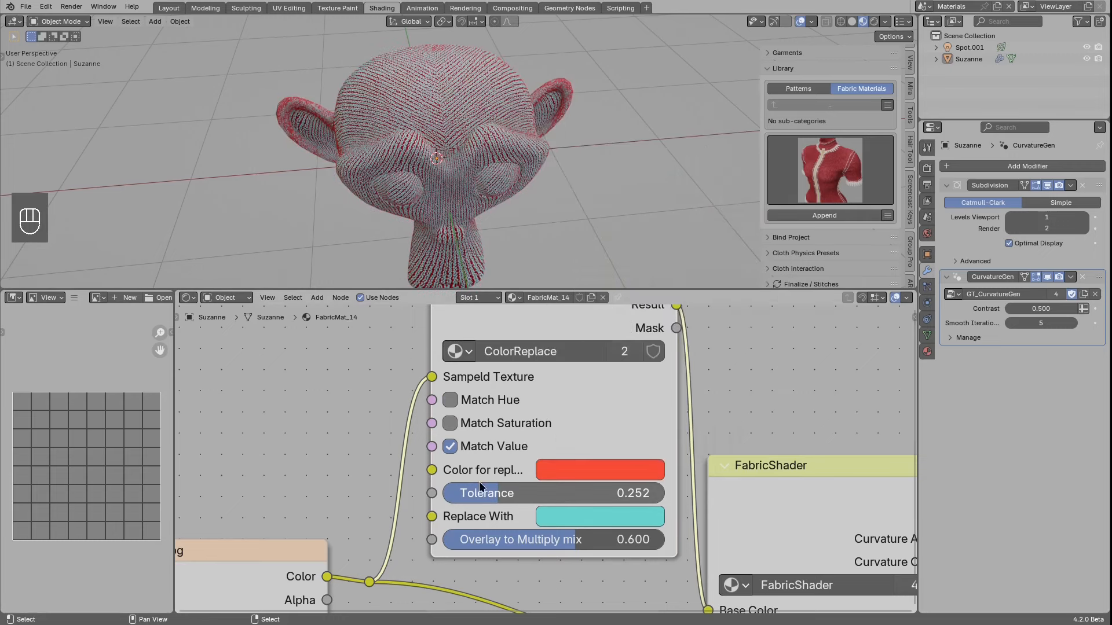
pyautogui.moveTo(497, 493); pyautogui.dragTo(470, 494)
pyautogui.moveTo(496, 499); pyautogui.dragTo(506, 499)
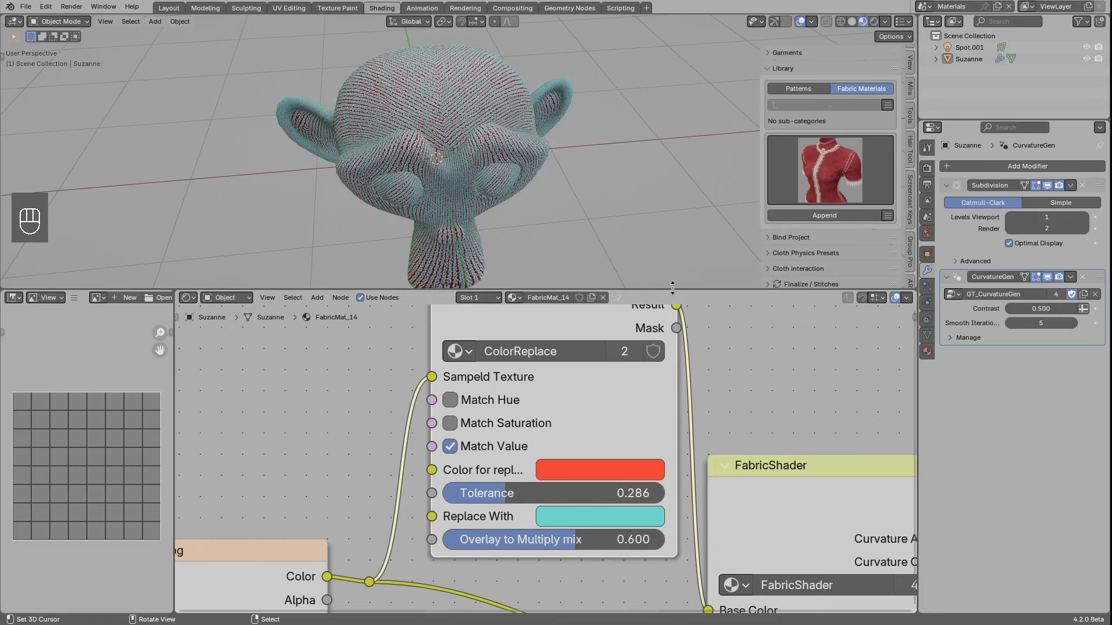
# Step: Enlarge the 3D viewport and append the blue striped fabric from the library's fabric materials
pyautogui.moveTo(673, 288); pyautogui.dragTo(673, 380)
pyautogui.click(828, 194)
pyautogui.click(861, 233)
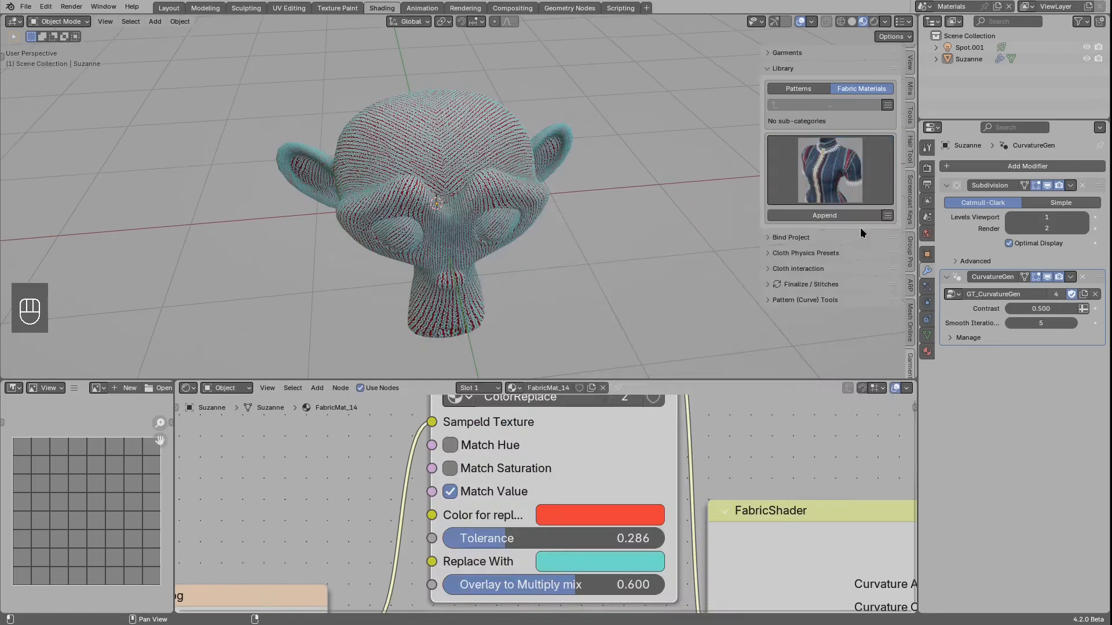
pyautogui.click(839, 218)
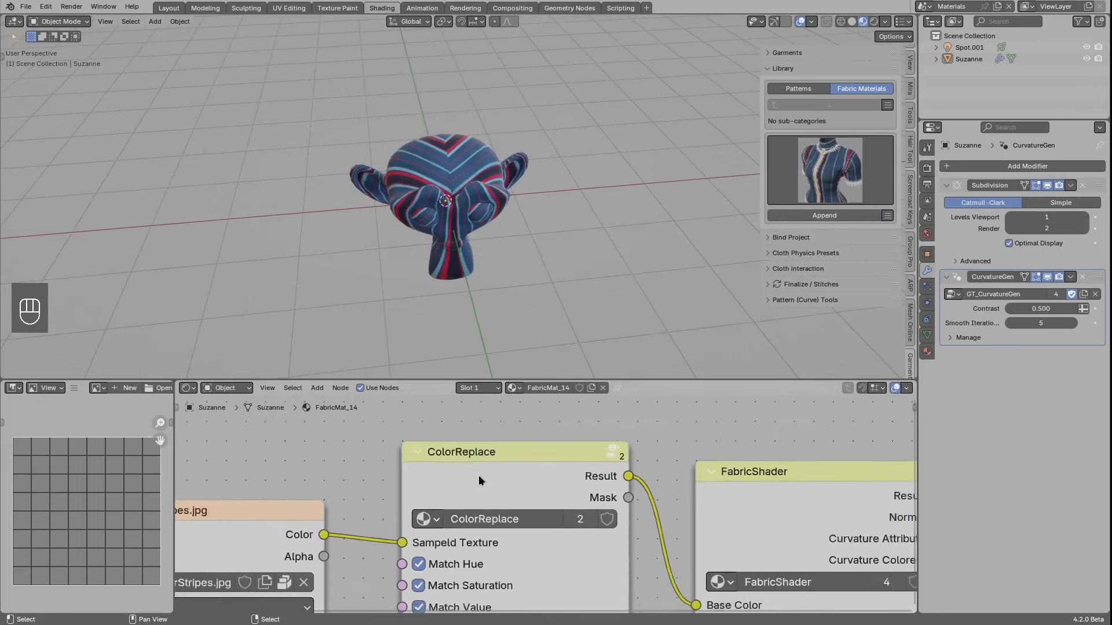
# Step: Preview the raw AnotherStripes.jpg texture on the head, and compare it with the ColorReplace result
pyautogui.scroll(-3, 480, 481)
pyautogui.moveTo(480, 482); pyautogui.dragTo(572, 442, button='middle')
pyautogui.keyDown('ctrl'); pyautogui.keyDown('shift'); pyautogui.click(422, 470); pyautogui.keyUp('shift'); pyautogui.keyUp('ctrl')
pyautogui.scroll(3, 450, 190)
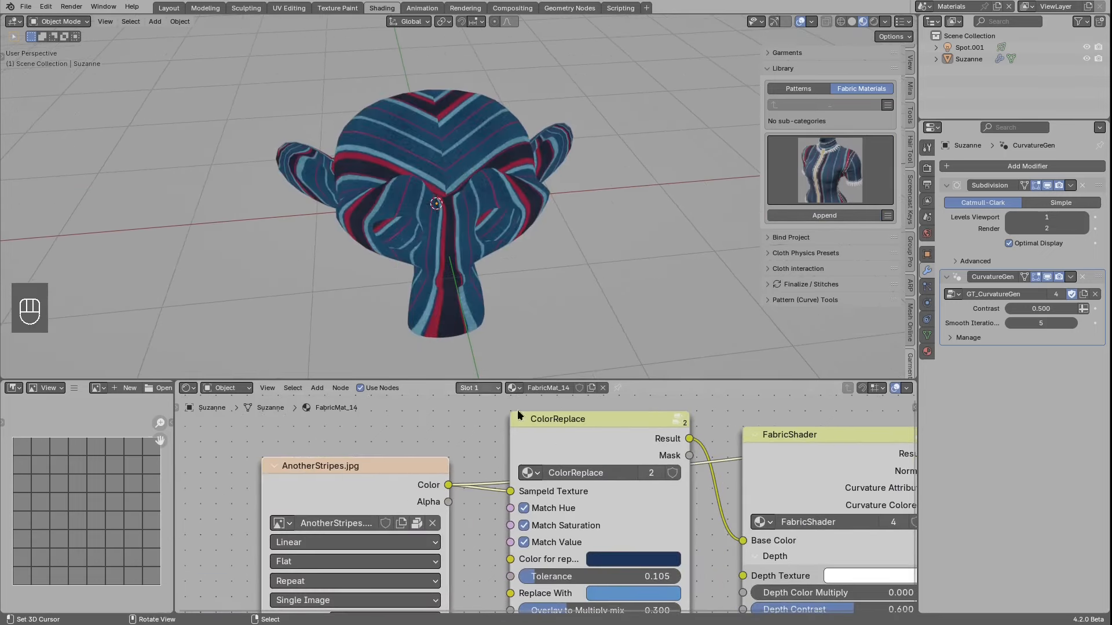
pyautogui.scroll(-2, 519, 416)
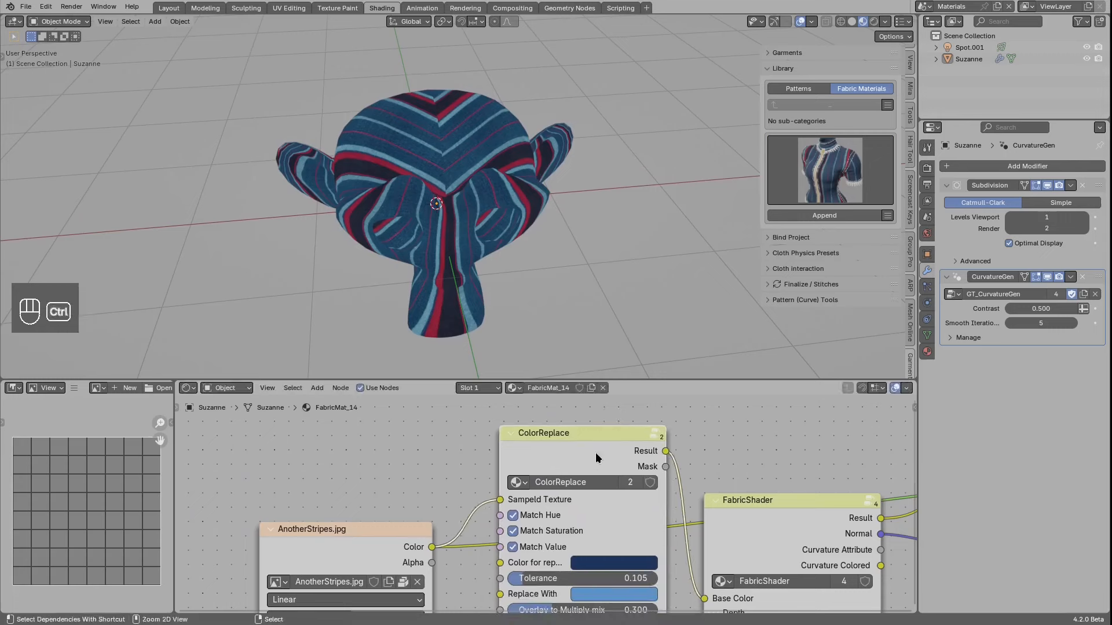
pyautogui.keyDown('ctrl'); pyautogui.keyDown('shift'); pyautogui.click(586, 458); pyautogui.keyUp('shift'); pyautogui.keyUp('ctrl')
pyautogui.moveTo(585, 459); pyautogui.dragTo(609, 442)
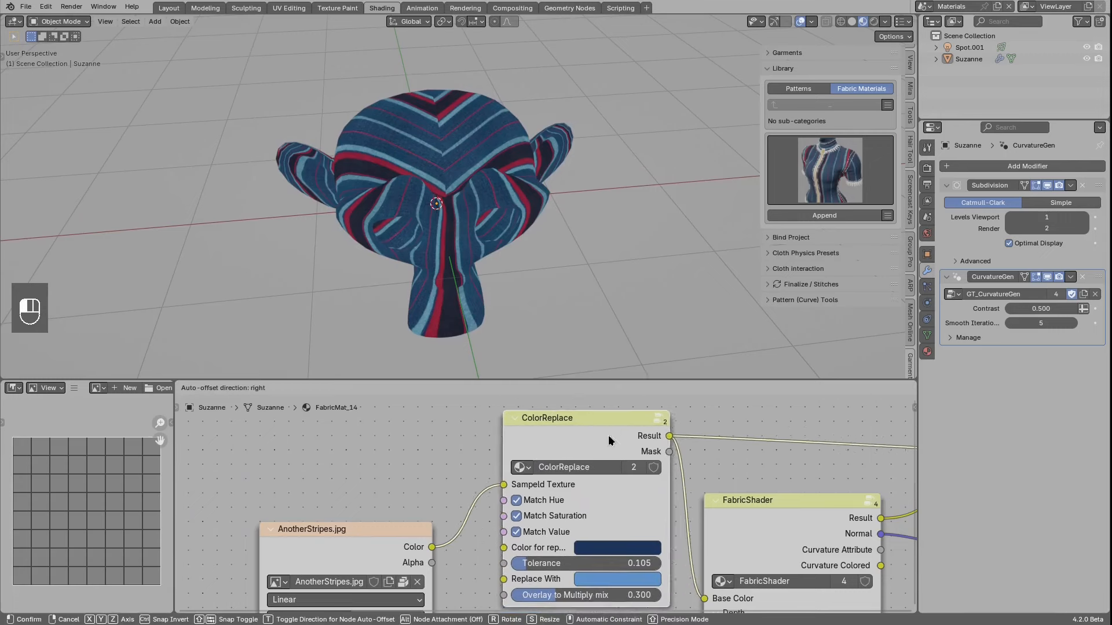
pyautogui.click(610, 441)
# Step: Change the Replace With color of the striped fabric's ColorReplace node to teal green
pyautogui.scroll(3, 597, 472)
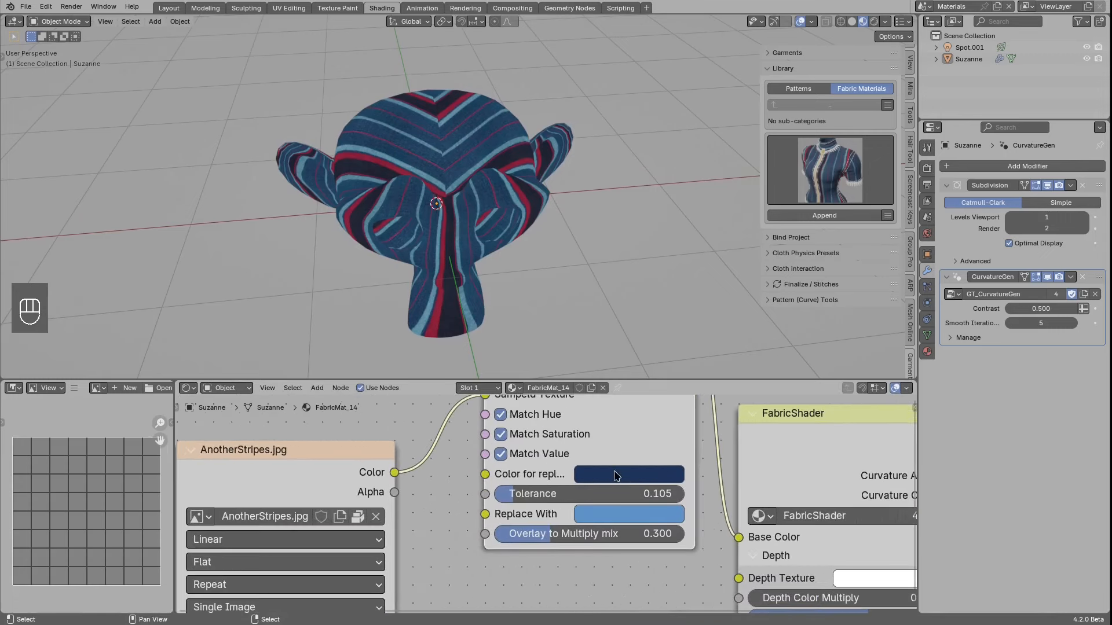
pyautogui.moveTo(508, 166); pyautogui.dragTo(451, 153, button='middle')
pyautogui.click(629, 514)
pyautogui.moveTo(654, 316)
pyautogui.mouseDown()
pyautogui.moveTo(637, 298)
pyautogui.moveTo(639, 319)
pyautogui.moveTo(665, 343)
pyautogui.moveTo(688, 312)
pyautogui.moveTo(657, 279)
pyautogui.mouseUp()
pyautogui.scroll(-5, 467, 503)
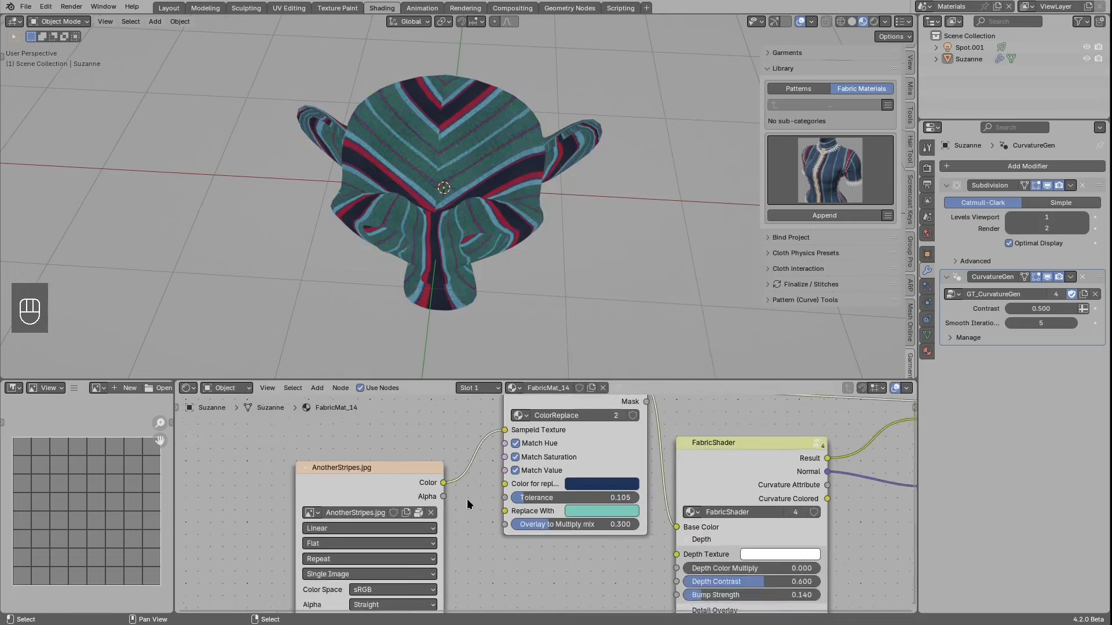
# Step: Show AnotherStripes.jpg in the image editor and widen that editor until the whole texture fits
pyautogui.moveTo(467, 502); pyautogui.dragTo(451, 539, button='middle')
pyautogui.moveTo(557, 425); pyautogui.dragTo(547, 415)
pyautogui.moveTo(382, 498); pyautogui.dragTo(415, 460, button='middle')
pyautogui.scroll(2, 415, 459)
pyautogui.click(385, 507)
pyautogui.click(373, 481)
pyautogui.click(98, 388)
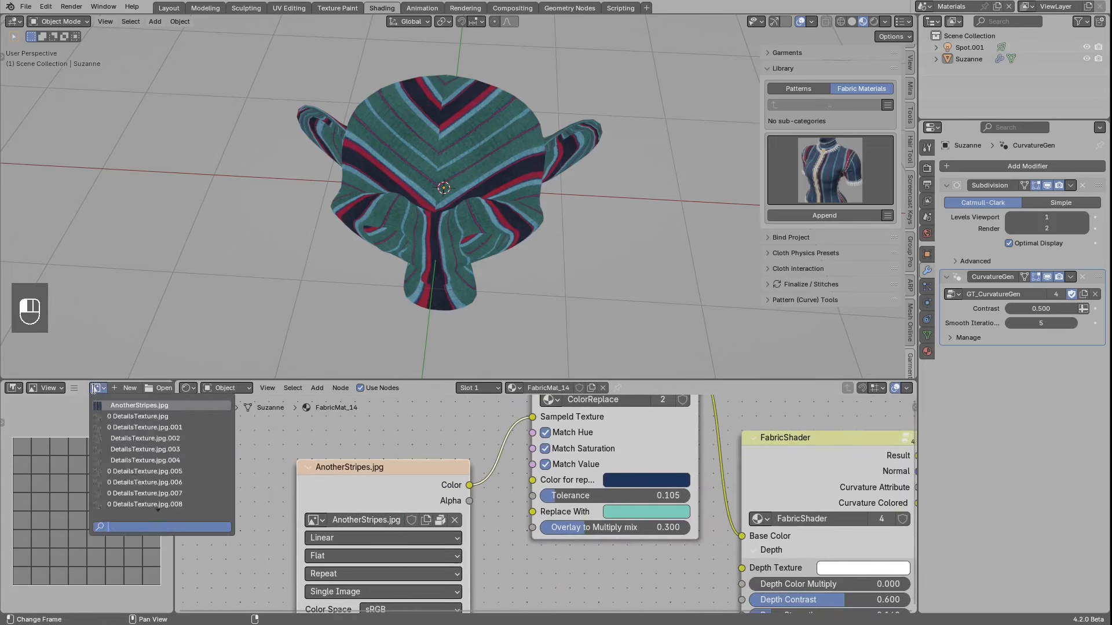
pyautogui.click(187, 480)
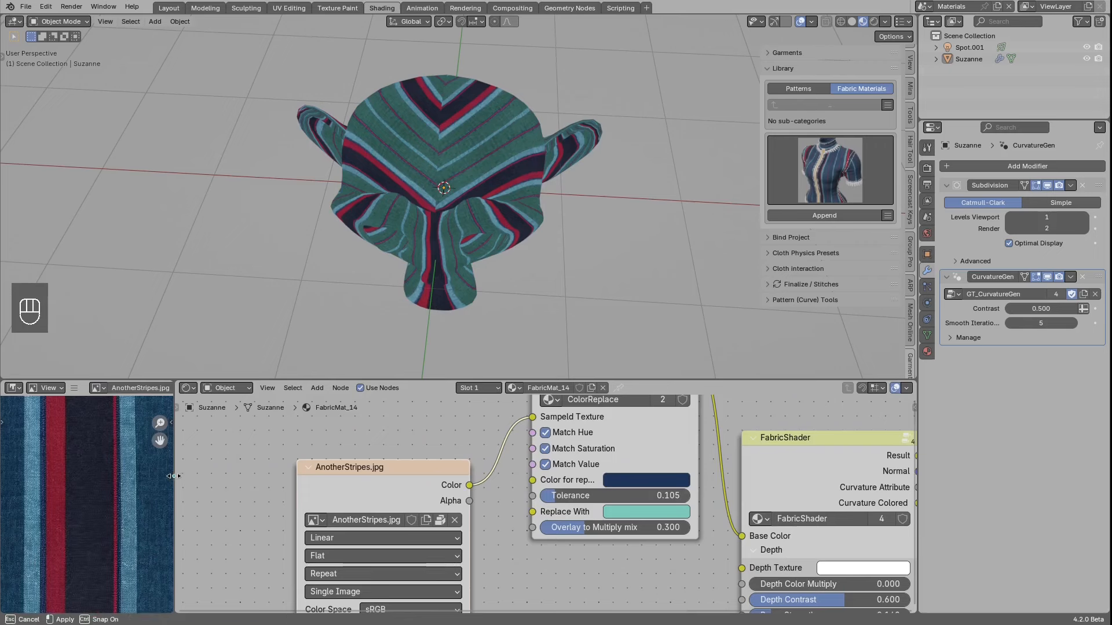
pyautogui.moveTo(176, 482); pyautogui.dragTo(269, 476)
pyautogui.scroll(-2, 162, 469)
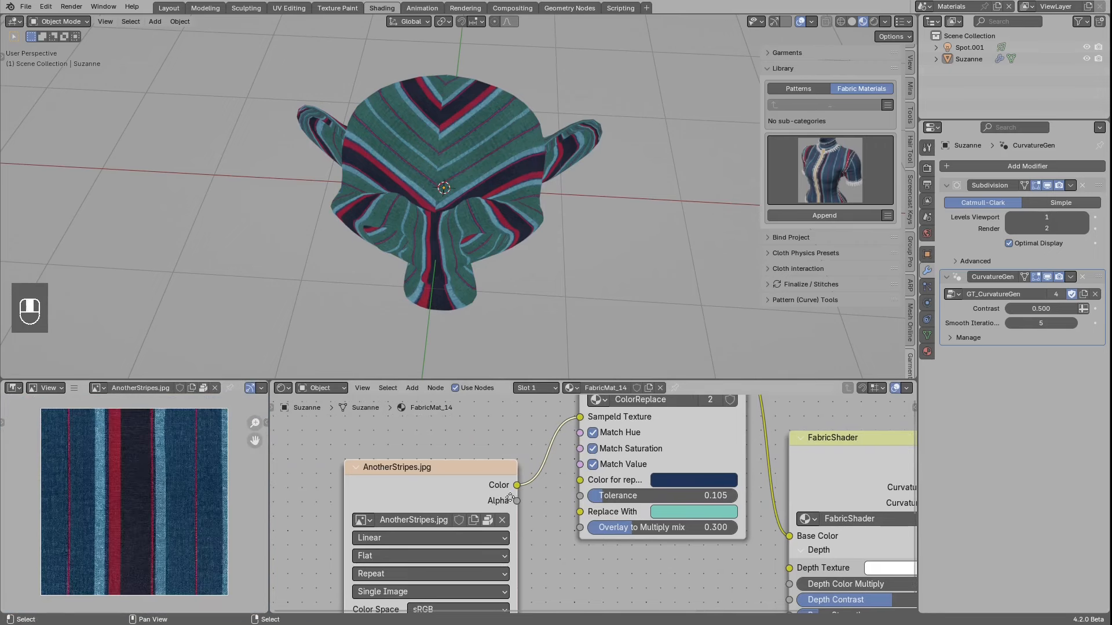
# Step: Sample the texture's red stripe as ColorReplace's color for replacement and set Replace With to yellow
pyautogui.moveTo(510, 498); pyautogui.dragTo(425, 525, button='middle')
pyautogui.click(595, 507)
pyautogui.click(711, 444)
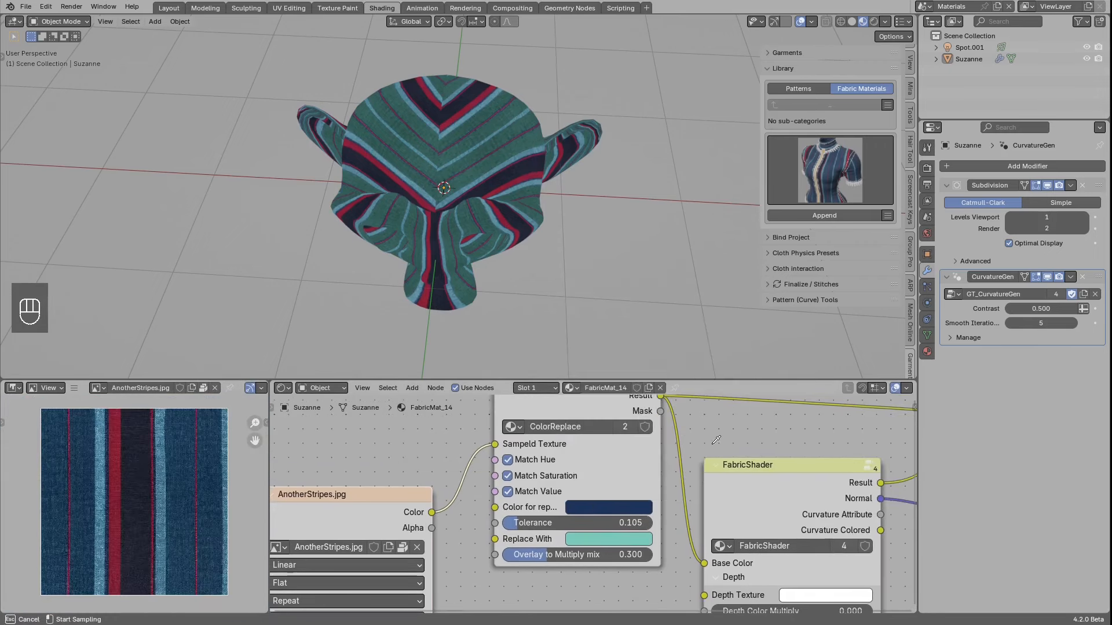
pyautogui.click(121, 453)
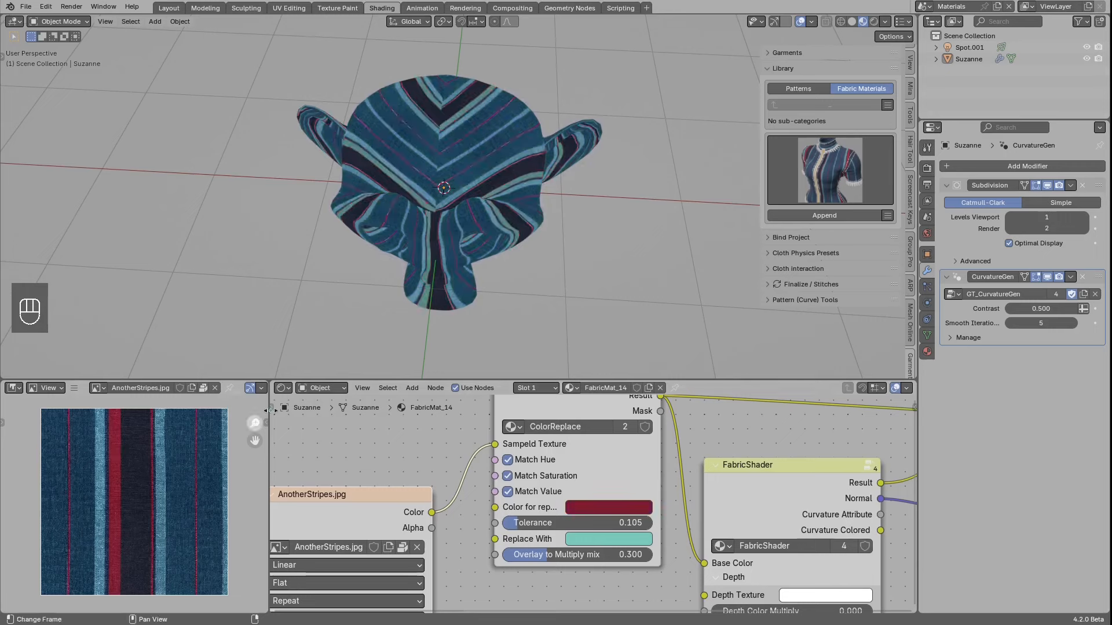
pyautogui.click(593, 540)
pyautogui.click(609, 394)
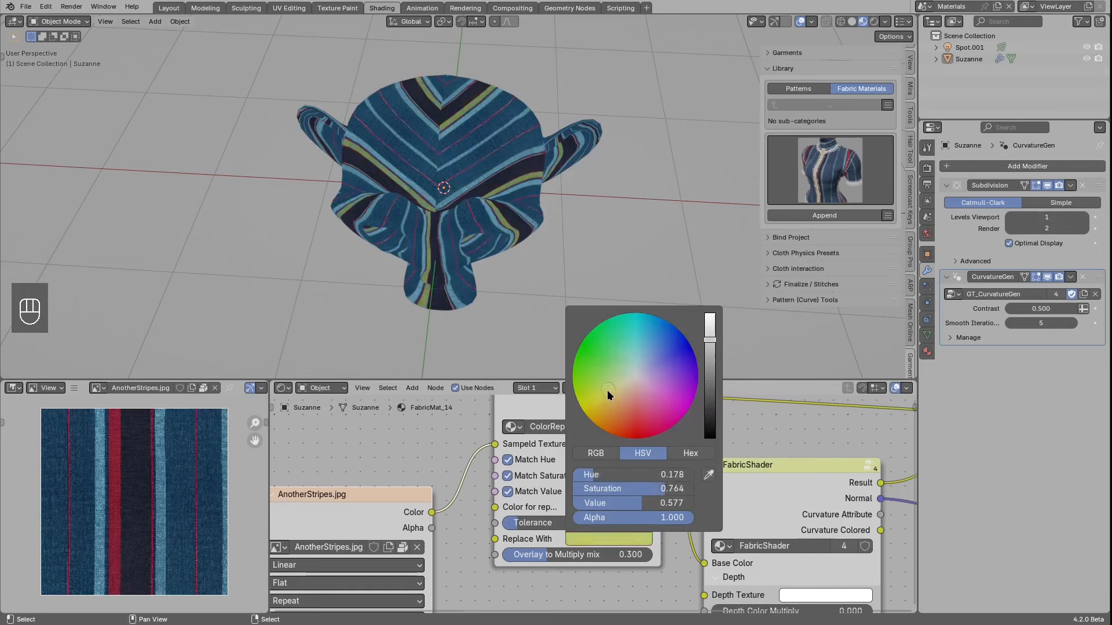
# Step: Switch the preview back to the Principled BSDF and move the FabricShader node away from ColorReplace
pyautogui.scroll(-1, 579, 432)
pyautogui.moveTo(584, 424); pyautogui.dragTo(522, 458, button='middle')
pyautogui.scroll(-3, 511, 461)
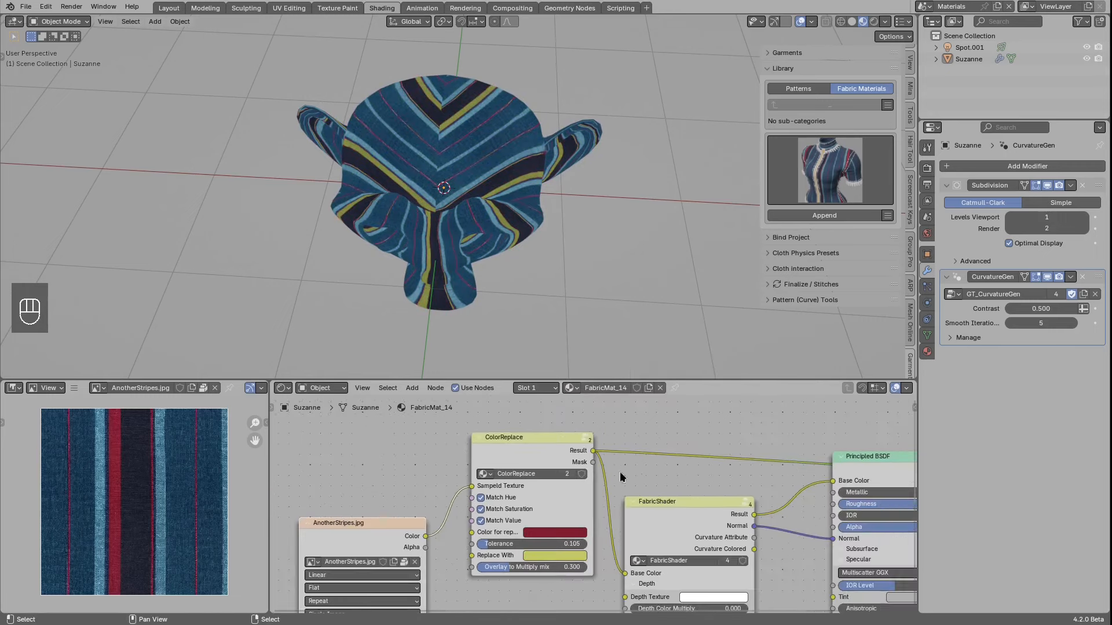
pyautogui.scroll(-3, 620, 473)
pyautogui.keyDown('ctrl'); pyautogui.keyDown('shift'); pyautogui.click(824, 468); pyautogui.keyUp('shift'); pyautogui.keyUp('ctrl')
pyautogui.moveTo(654, 502); pyautogui.dragTo(712, 505)
# Step: Duplicate the ColorReplace node and insert the copy into the link between the original and the FabricShader
pyautogui.moveTo(536, 458); pyautogui.dragTo(524, 432)
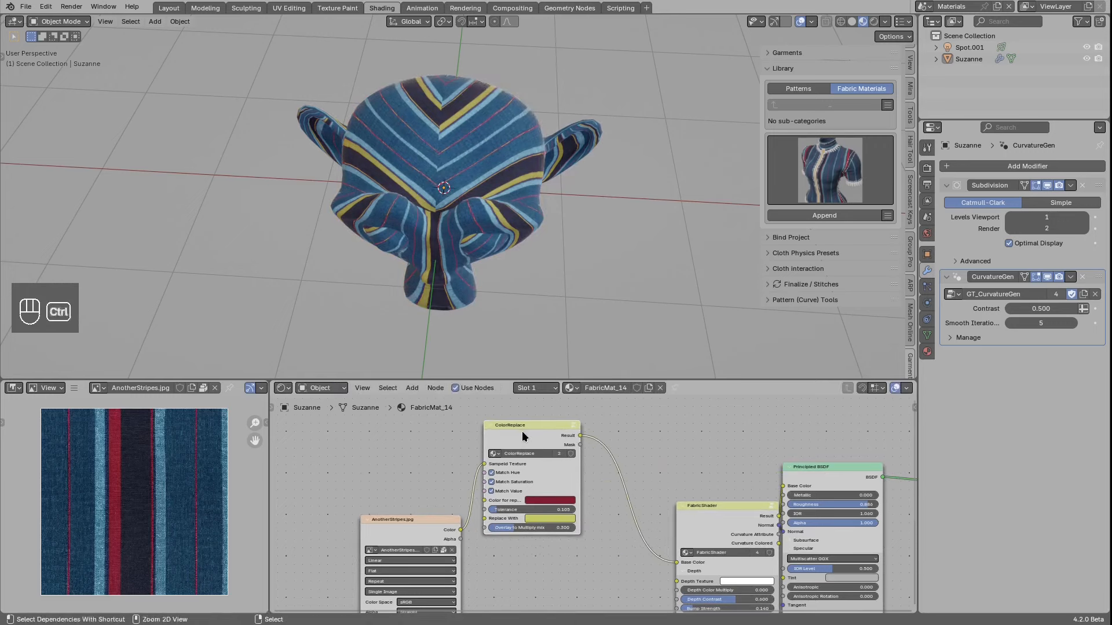
pyautogui.hotkey('shift', 'd')
pyautogui.click(637, 418)
pyautogui.scroll(3, 635, 440)
pyautogui.scroll(2, 495, 251)
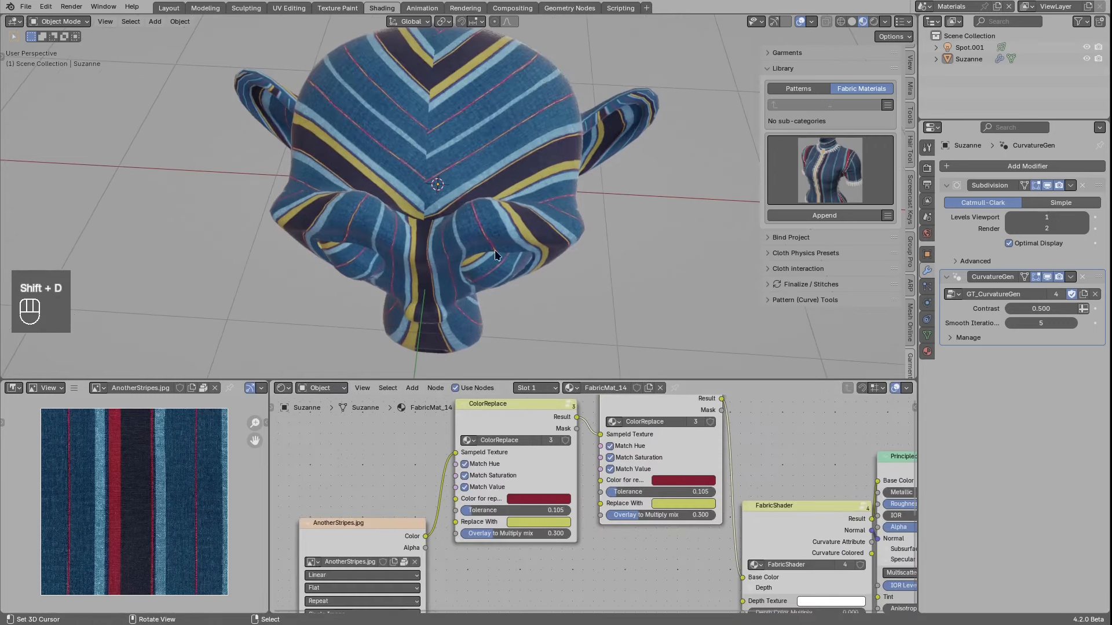
# Step: Sample the texture's dark navy stripe as the second ColorReplace node's color for replacement
pyautogui.click(684, 481)
pyautogui.click(758, 429)
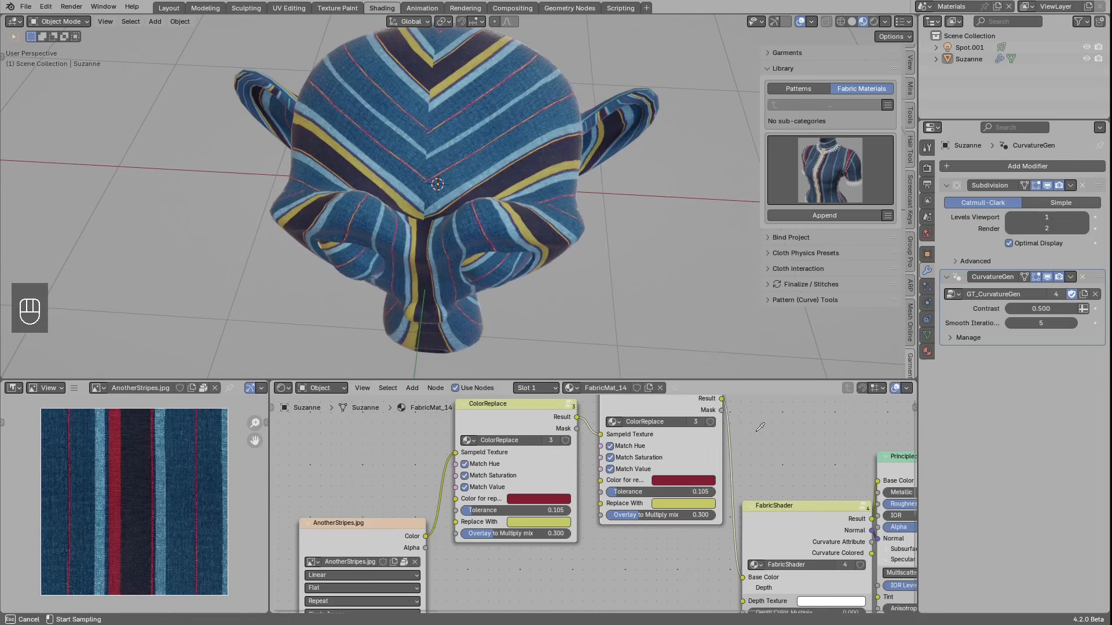
pyautogui.click(142, 498)
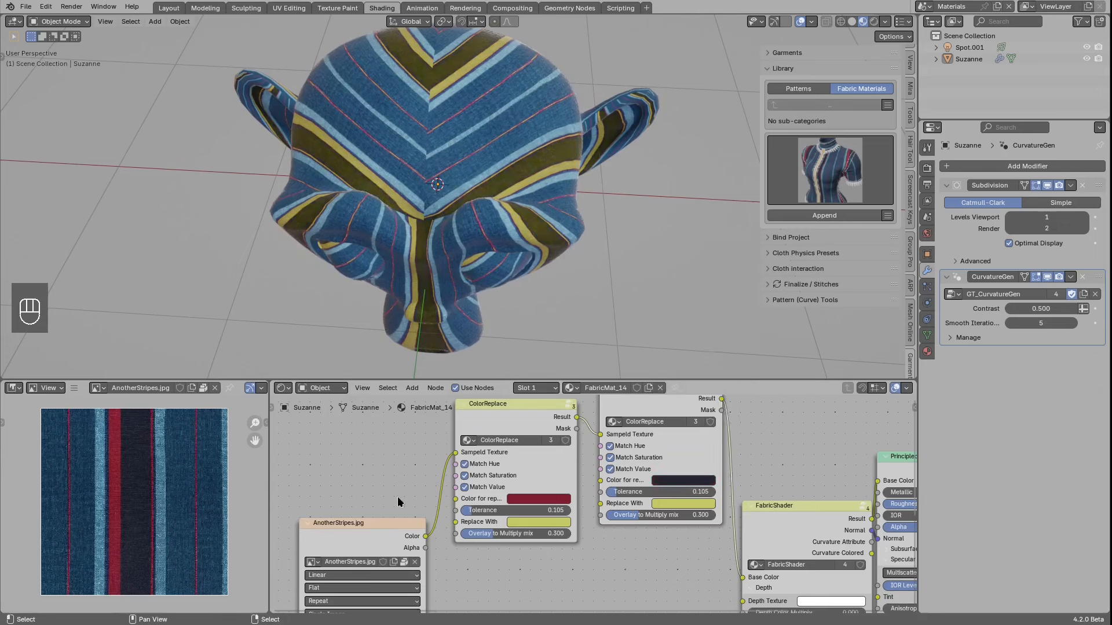
# Step: Set the second ColorReplace node's Replace With color to light pink: hue 0.822, saturation 0.480, value 1.000
pyautogui.click(669, 505)
pyautogui.click(720, 400)
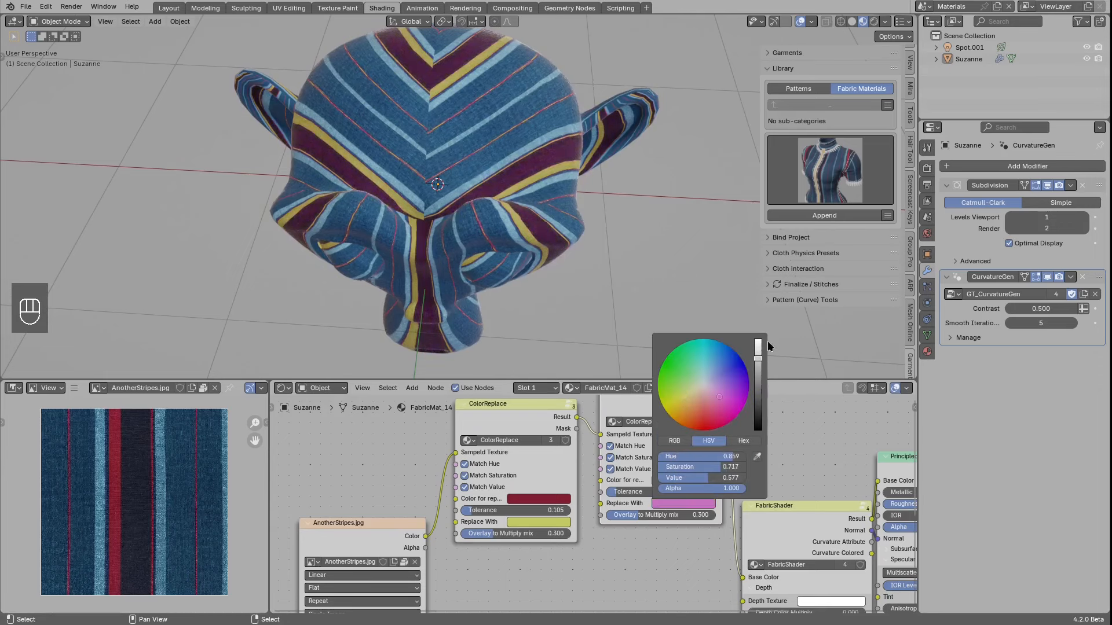
pyautogui.moveTo(758, 342); pyautogui.dragTo(757, 335)
pyautogui.click(714, 390)
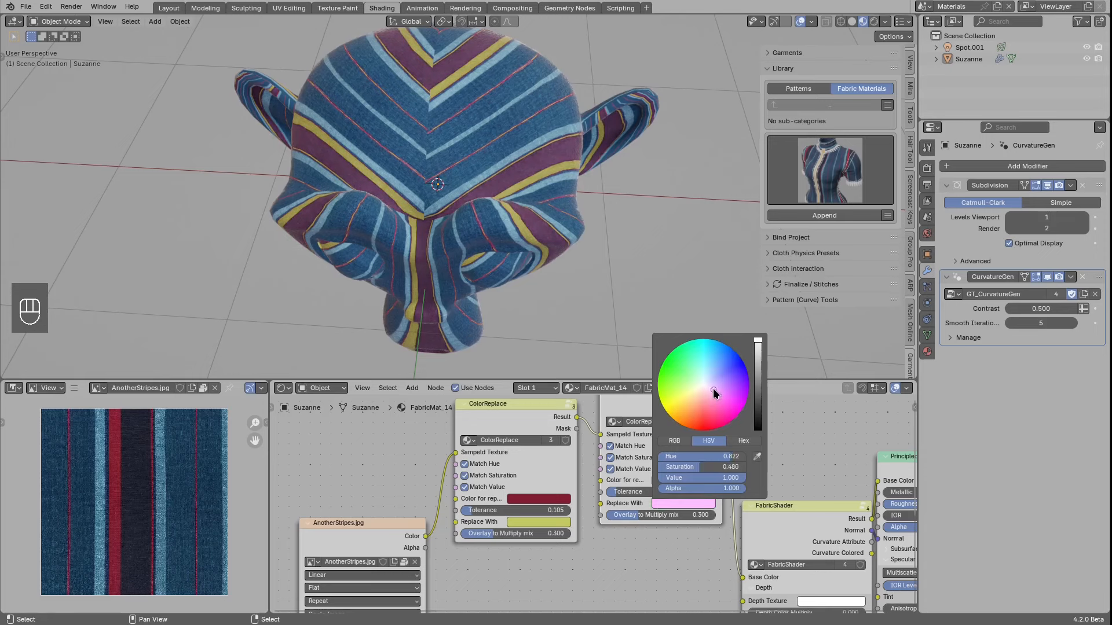
pyautogui.moveTo(512, 350); pyautogui.dragTo(535, 307, button='middle')
pyautogui.scroll(-3, 536, 307)
pyautogui.moveTo(667, 506); pyautogui.dragTo(600, 494, button='middle')
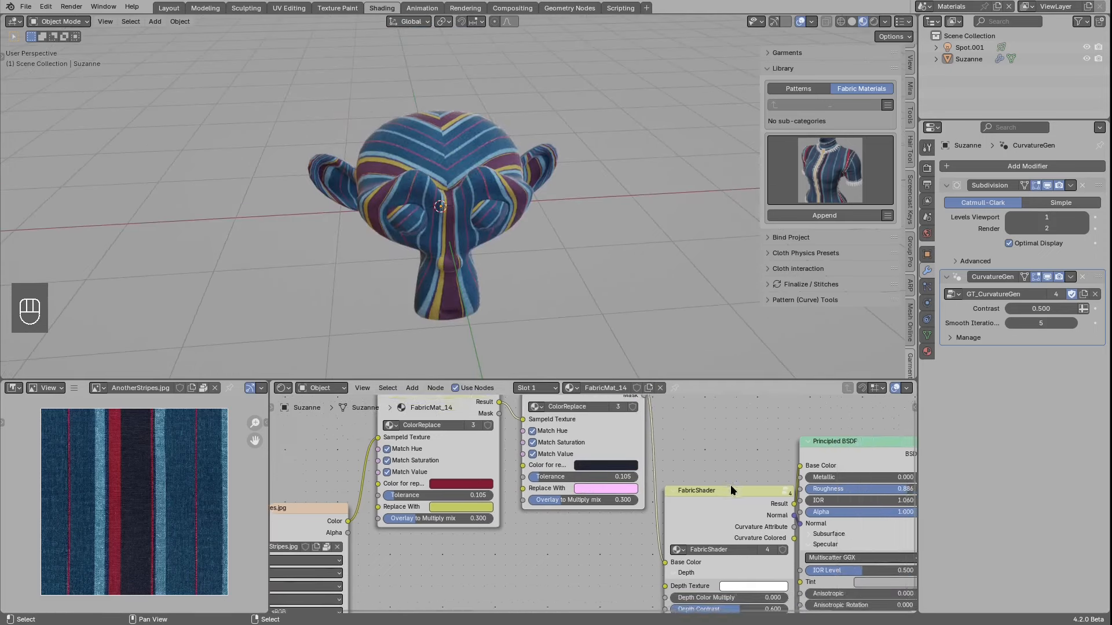
pyautogui.scroll(-3, 732, 491)
pyautogui.moveTo(670, 478); pyautogui.dragTo(691, 482)
pyautogui.moveTo(763, 483); pyautogui.dragTo(776, 496)
pyautogui.scroll(3, 580, 503)
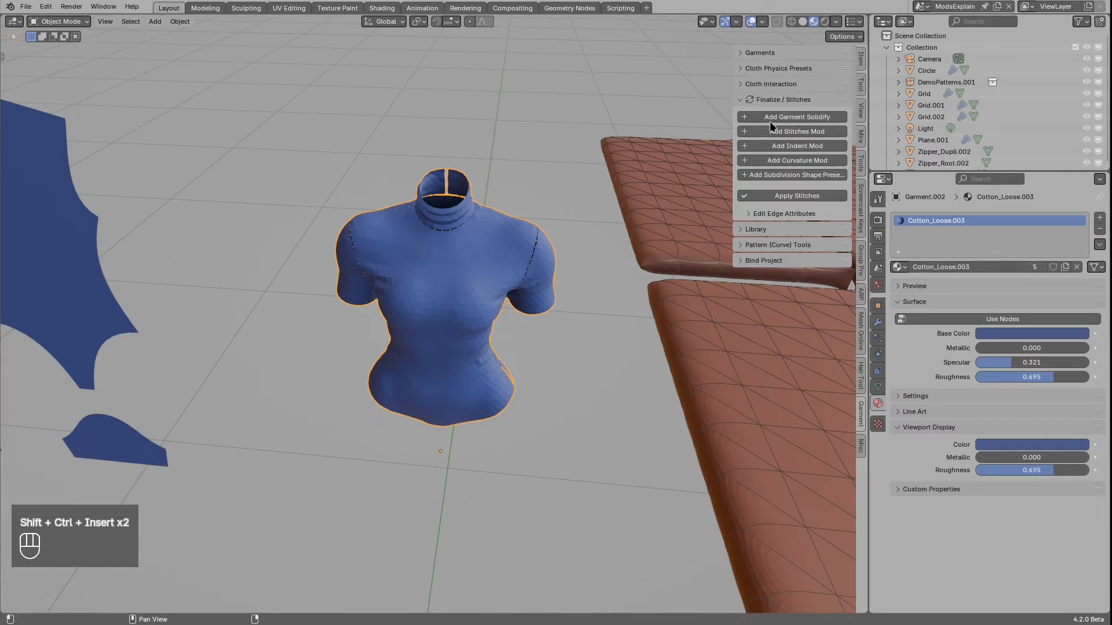
# Step: Add a Garment Solidify modifier with subdivision and a Stitches modifier to the blue shirt, and deselect it
pyautogui.click(802, 99)
pyautogui.click(802, 99)
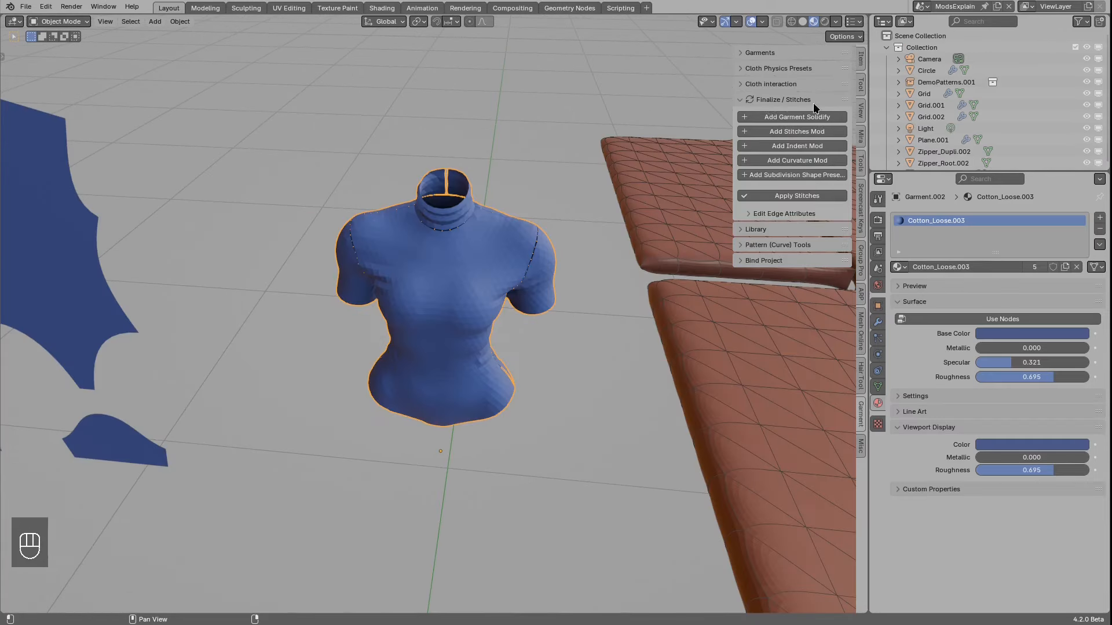
pyautogui.moveTo(510, 202); pyautogui.dragTo(556, 225, button='middle')
pyautogui.click(809, 118)
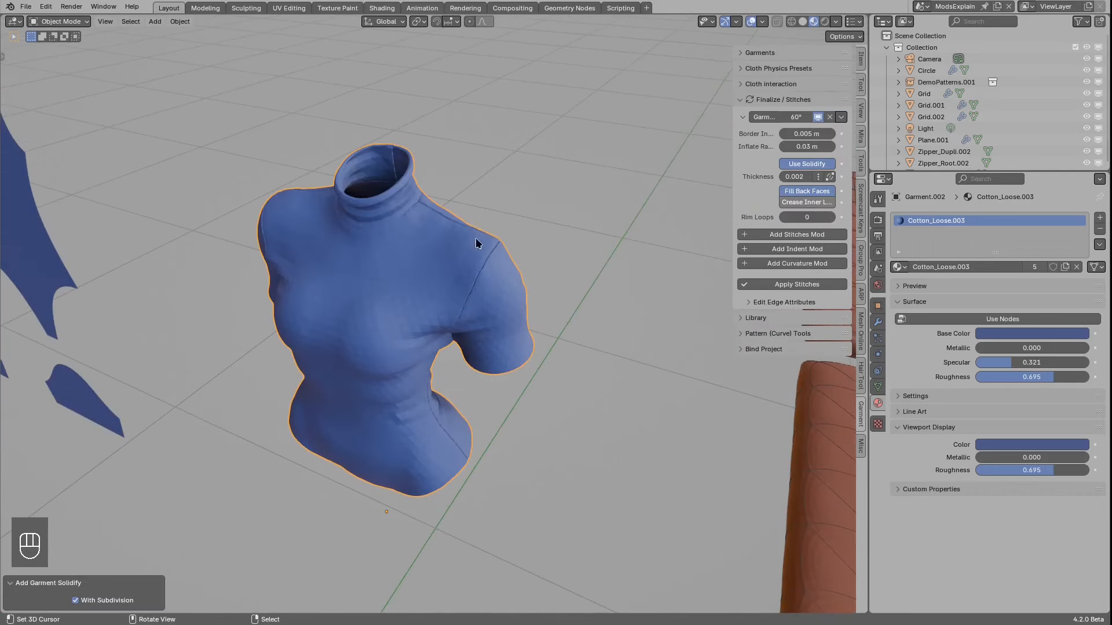
pyautogui.click(777, 232)
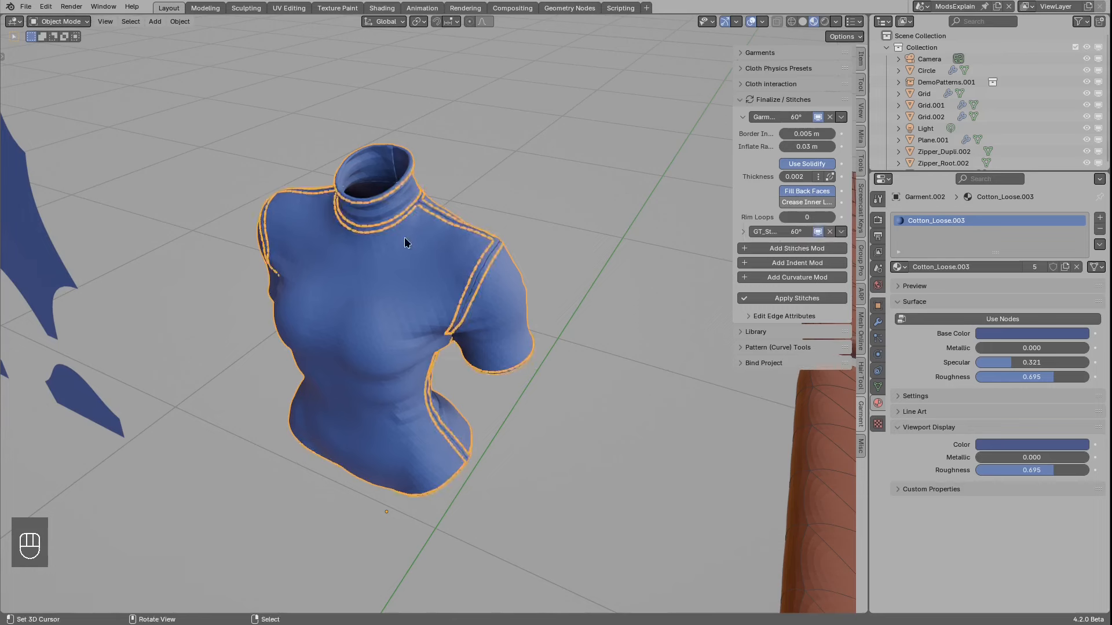
pyautogui.hotkey('alt', 'a')
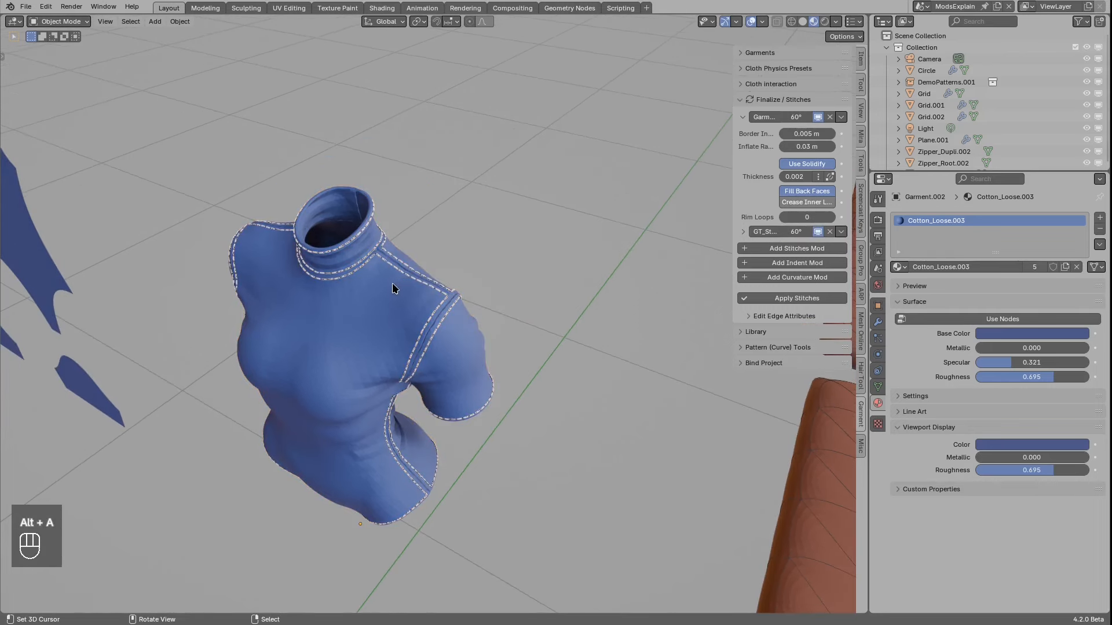
pyautogui.moveTo(421, 294); pyautogui.dragTo(584, 215, button='middle')
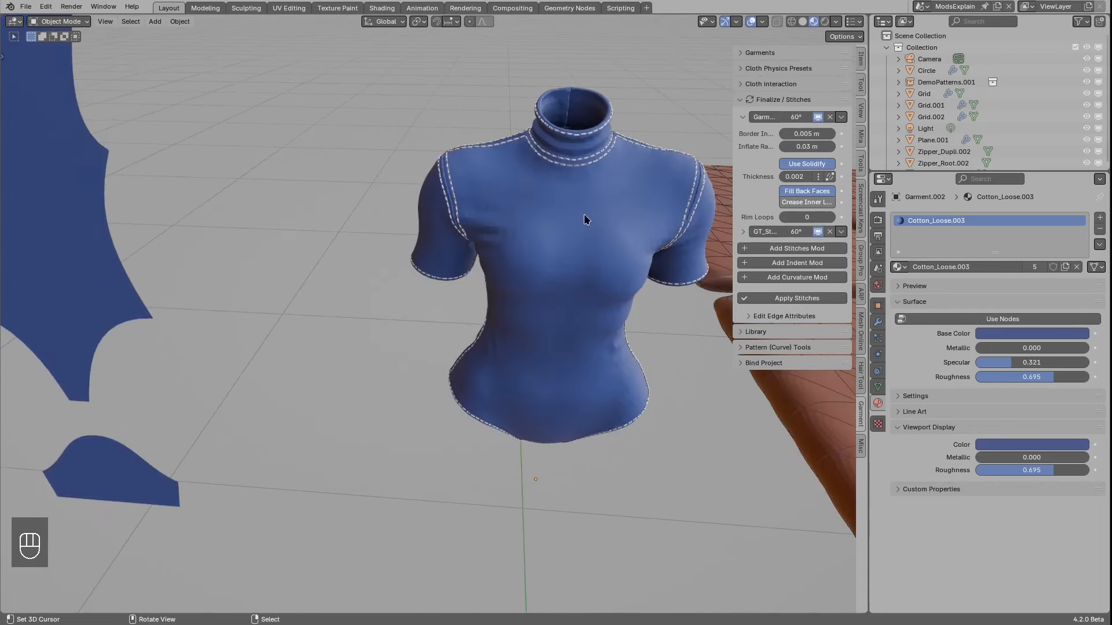
# Step: Select the blue shirt and disable all of its modifiers
pyautogui.rightClick(540, 216)
pyautogui.press('q')
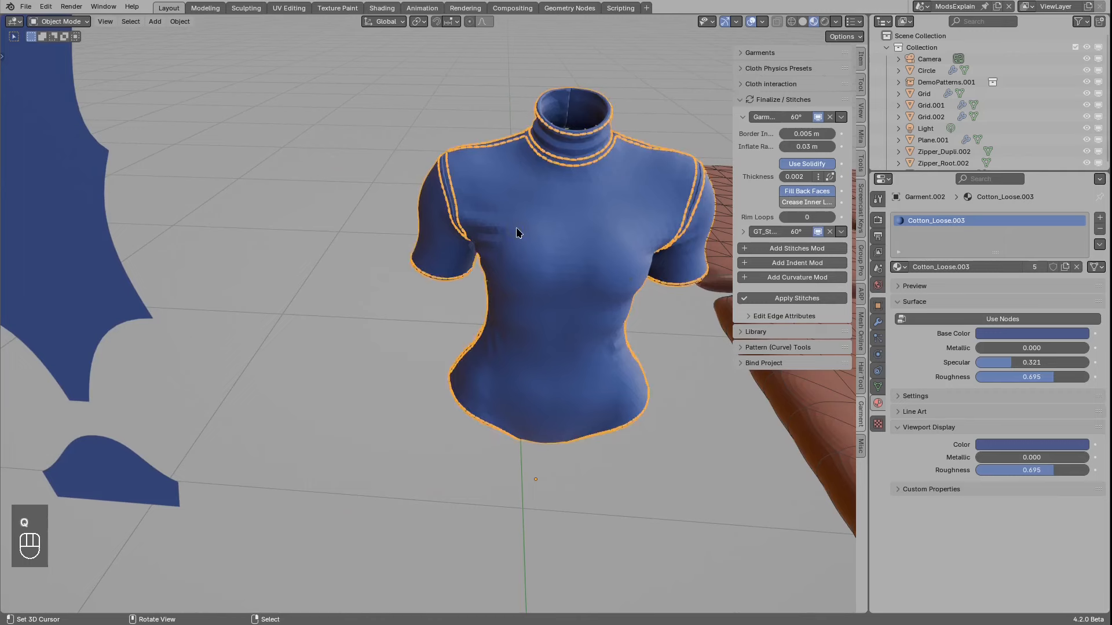
pyautogui.click(428, 231)
pyautogui.moveTo(538, 222); pyautogui.dragTo(523, 238, button='middle')
pyautogui.scroll(-1, 523, 238)
pyautogui.scroll(-2, 445, 265)
pyautogui.moveTo(444, 264)
pyautogui.mouseDown(button='middle')
pyautogui.moveTo(437, 256)
pyautogui.moveTo(450, 255)
pyautogui.mouseUp(button='middle')
pyautogui.scroll(-2, 440, 260)
pyautogui.rightClick(372, 275)
pyautogui.scroll(2, 372, 279)
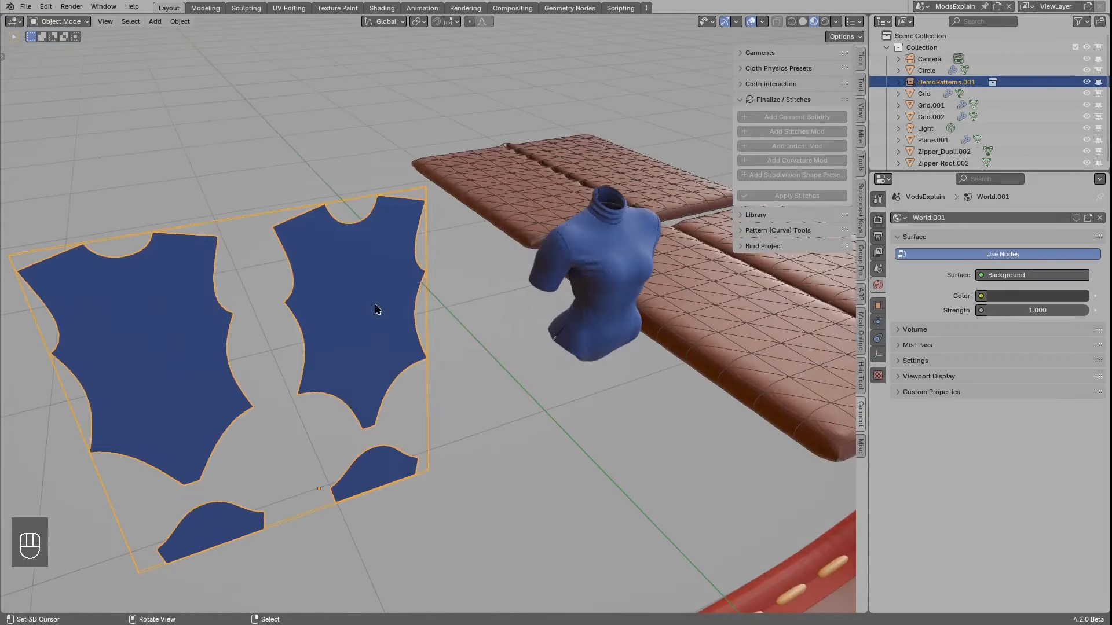
pyautogui.press('g')
pyautogui.rightClick(418, 294)
pyautogui.moveTo(544, 266); pyautogui.dragTo(427, 317, button='middle')
pyautogui.scroll(2, 428, 317)
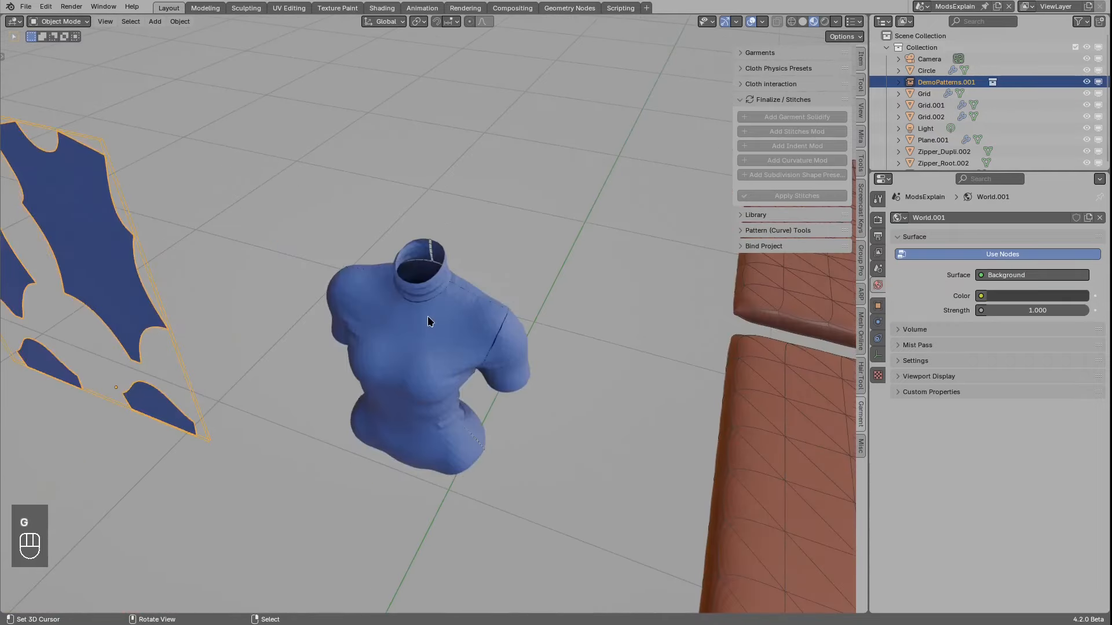
# Step: Reselect the blue shirt, check its Garments settings, and frame it in the viewport
pyautogui.click(428, 316)
pyautogui.click(759, 53)
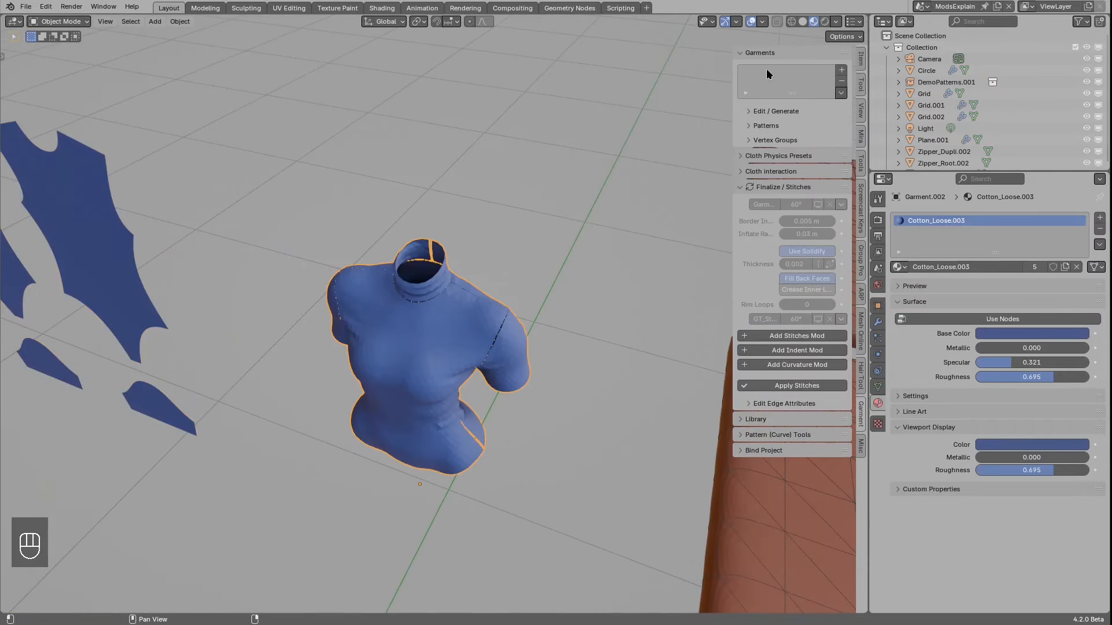
pyautogui.click(746, 53)
pyautogui.scroll(2, 457, 307)
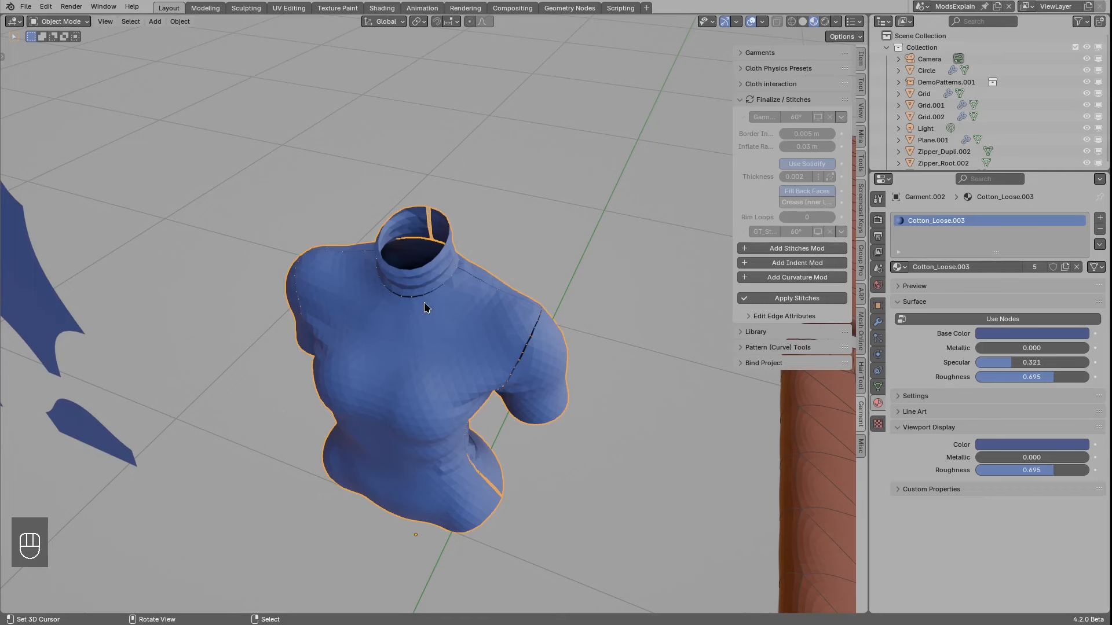
pyautogui.press('KP_Decimal')
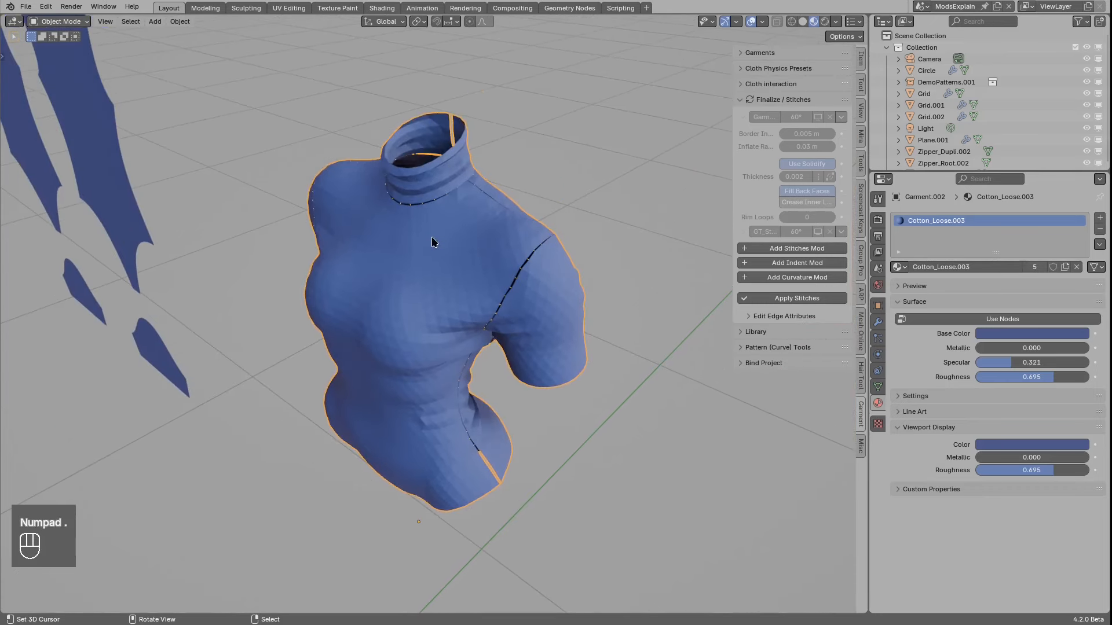
# Step: Show the shirt's shape keys, selecting Stored Sim and Basis in turn
pyautogui.click(878, 386)
pyautogui.click(953, 285)
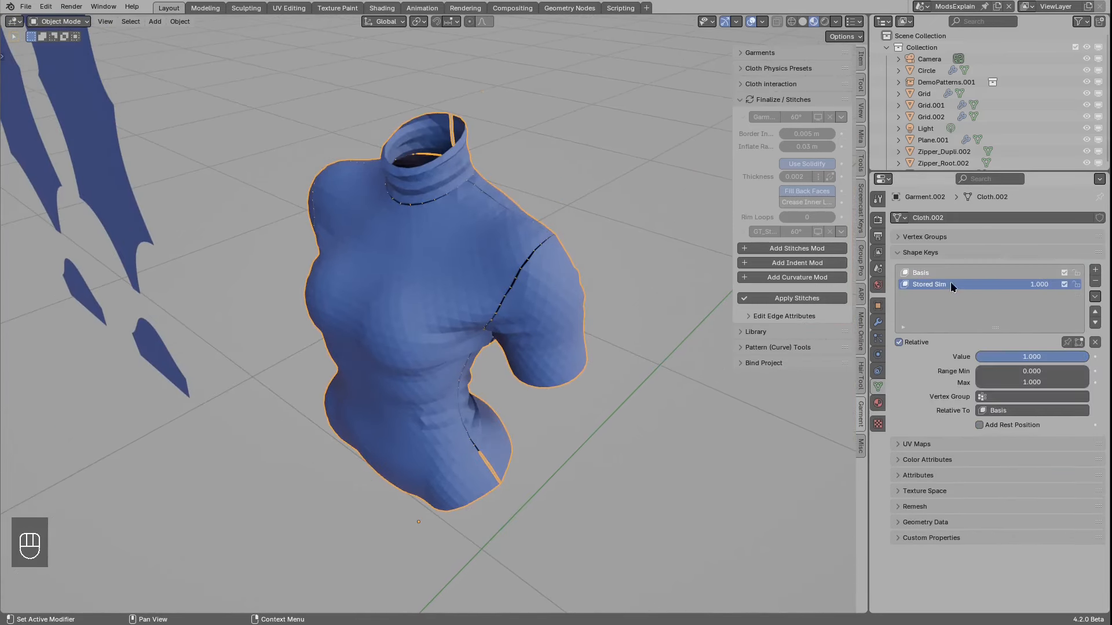
pyautogui.moveTo(1051, 351); pyautogui.dragTo(1094, 368)
pyautogui.click(933, 274)
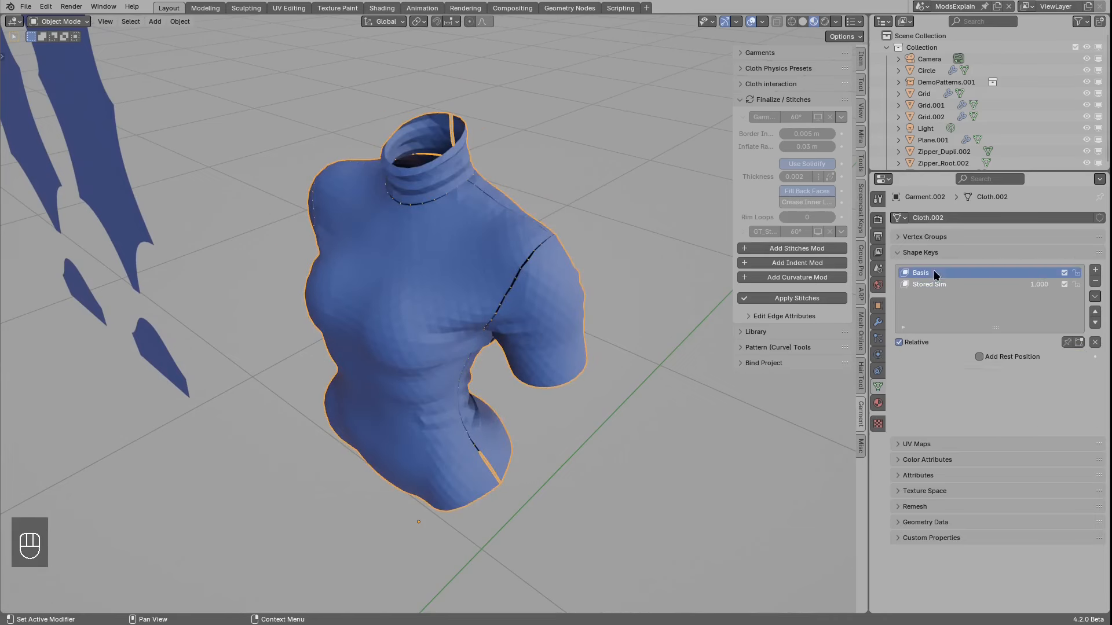
pyautogui.moveTo(466, 247); pyautogui.dragTo(450, 276, button='middle')
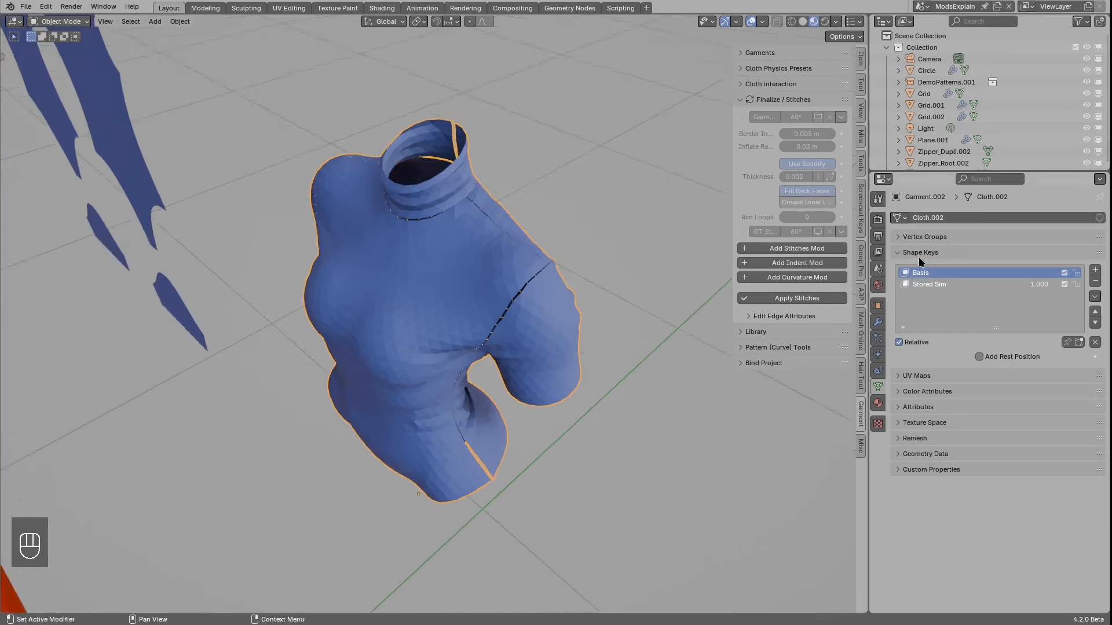
# Step: Delete the shirt's two shape keys and, in Edit Mode, move the linked front panel about 0.17 m along negative Y
pyautogui.click(1095, 283)
pyautogui.click(1095, 282)
pyautogui.press('Tab')
pyautogui.doubleClick(456, 272)
pyautogui.moveTo(456, 272); pyautogui.dragTo(452, 209, button='middle')
pyautogui.press('g')
pyautogui.click(314, 270)
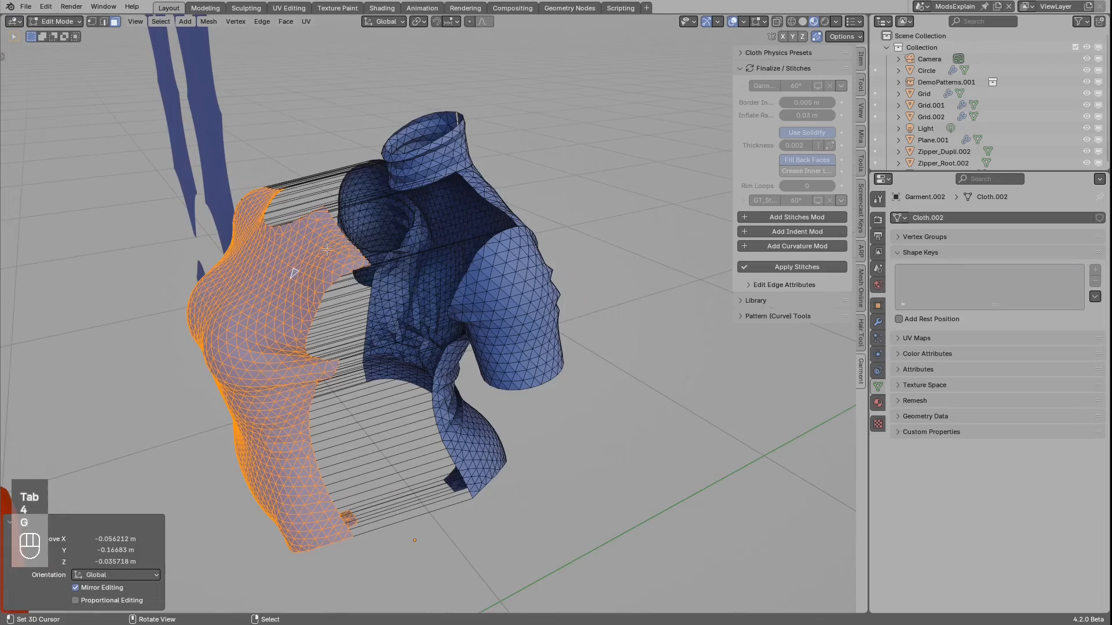
# Step: Undo the front panel move and the removal of the shirt's shape keys
pyautogui.press('ctrl')
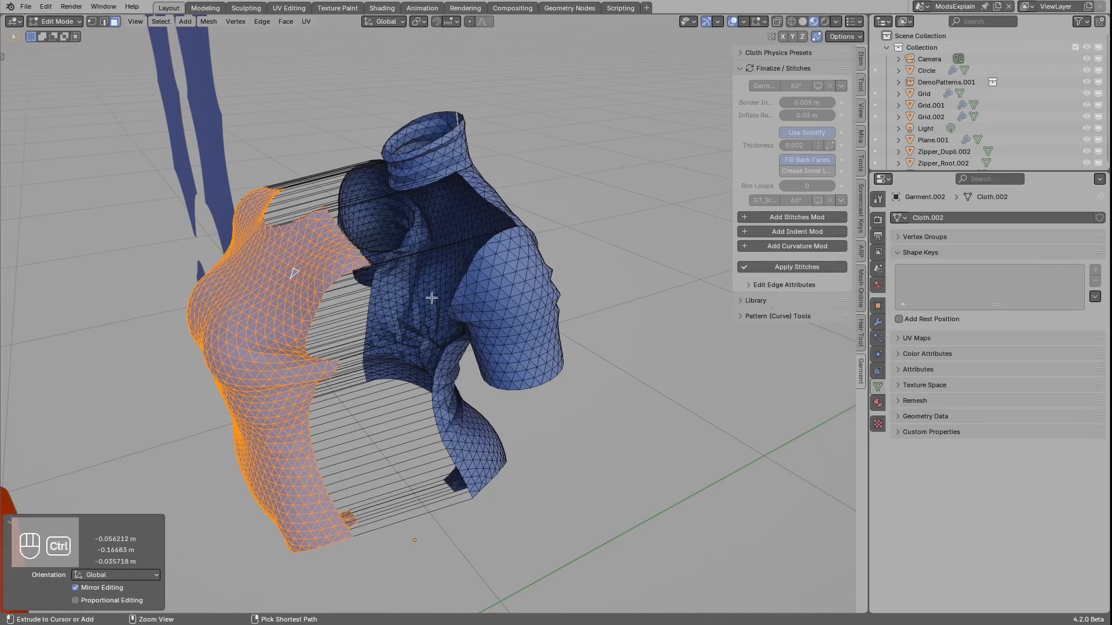
pyautogui.moveTo(523, 317); pyautogui.dragTo(472, 285, button='middle')
pyautogui.hotkey('ctrl', 'z')
pyautogui.hotkey('ctrl', 'z')
pyautogui.hotkey('ctrl', 'z')
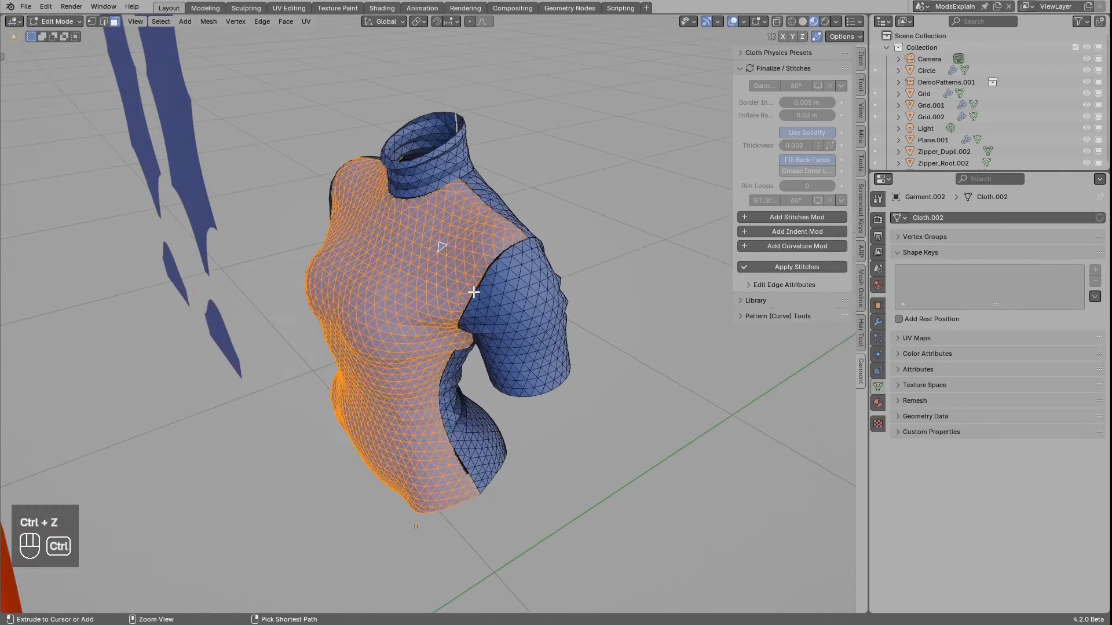
pyautogui.hotkey('ctrl', 'z')
pyautogui.hotkey('ctrl', 'z')
pyautogui.hotkey('ctrl', 'z')
pyautogui.hotkey('ctrl', 'z')
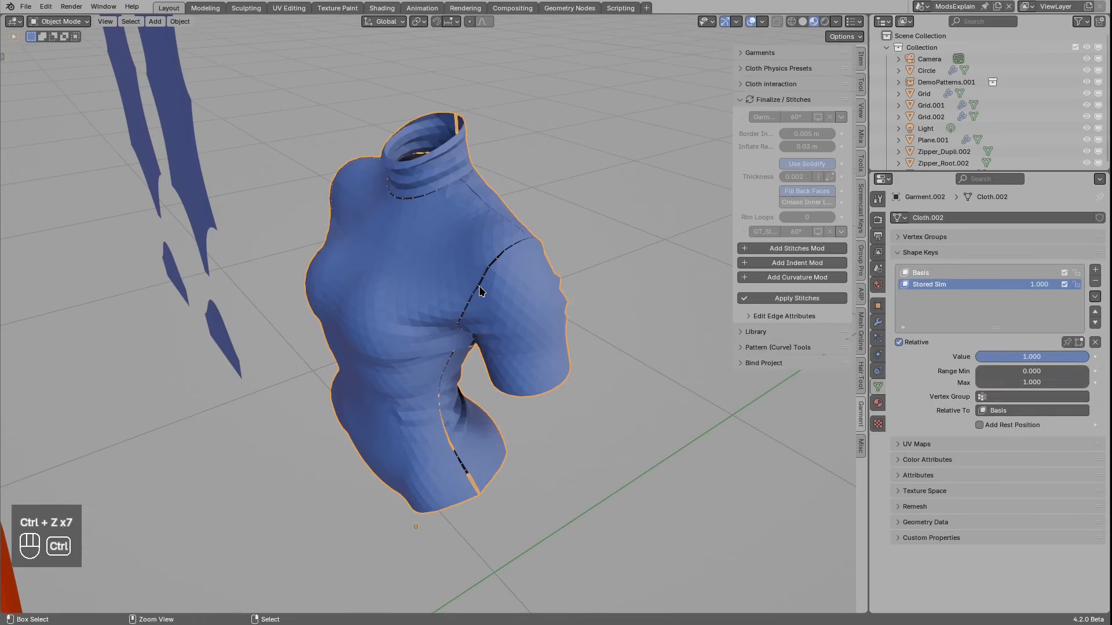
# Step: Examine the Basis shape's separated panels in Edit Mode, marking the stitching edges beside the sleeve with temporary annotation strokes
pyautogui.press('Tab')
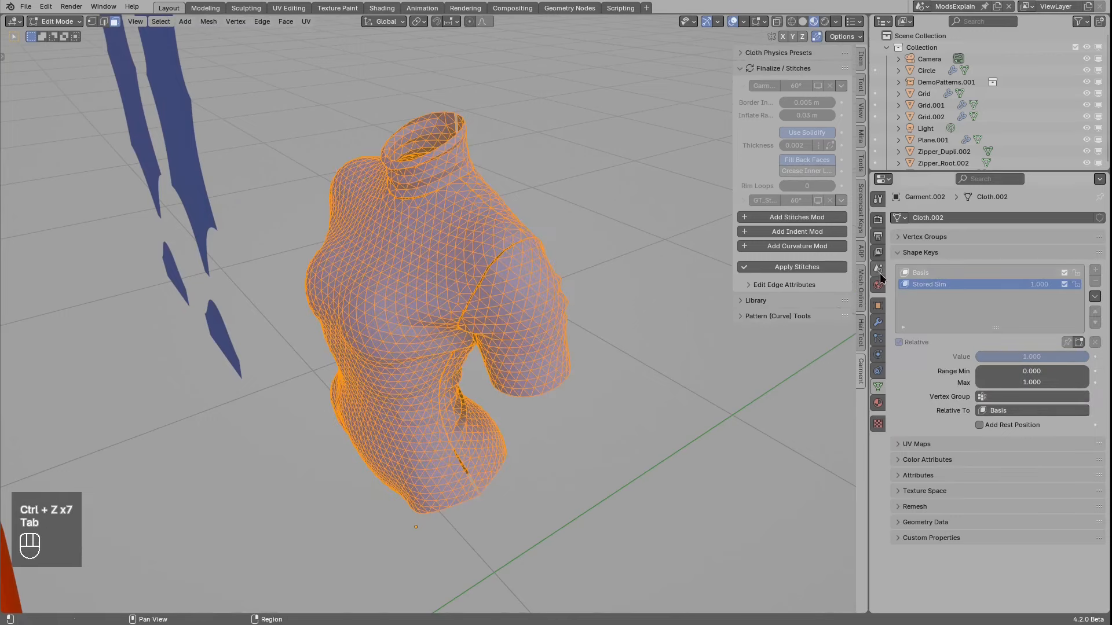
pyautogui.click(927, 273)
pyautogui.moveTo(472, 234)
pyautogui.mouseDown(button='middle')
pyautogui.moveTo(516, 286)
pyautogui.moveTo(509, 343)
pyautogui.mouseUp(button='middle')
pyautogui.hotkey('alt', 'a')
pyautogui.press('d')
pyautogui.press('a')
pyautogui.press('d')
pyautogui.moveTo(508, 343); pyautogui.dragTo(453, 355)
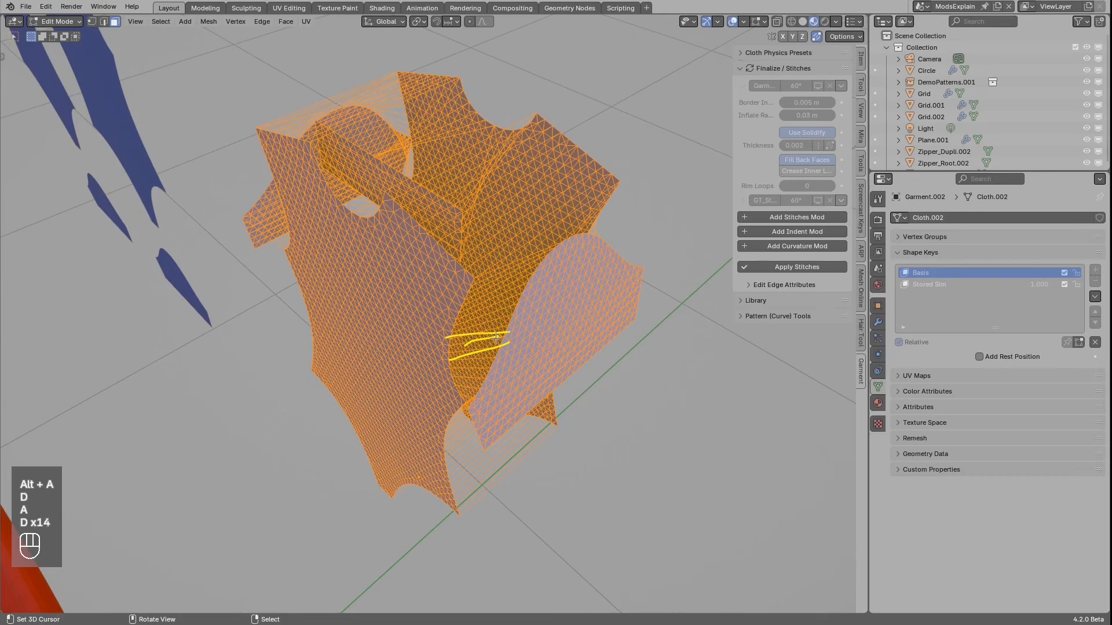
pyautogui.moveTo(496, 338); pyautogui.dragTo(477, 343, button='right')
pyautogui.press('Tab')
pyautogui.moveTo(465, 346); pyautogui.dragTo(516, 300, button='middle')
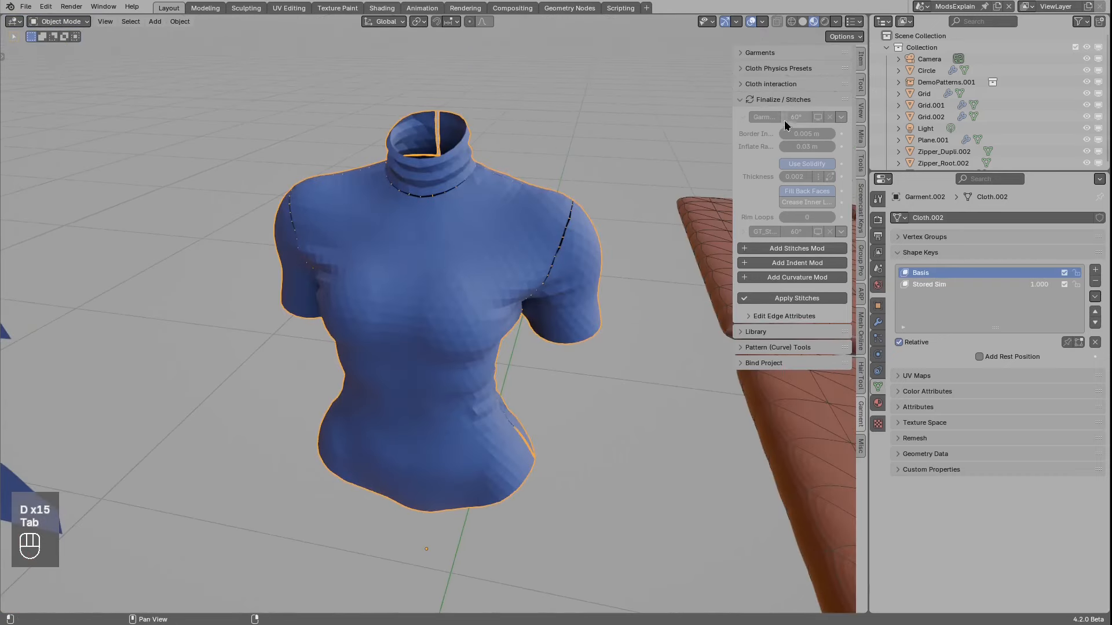
# Step: Enable all of the shirt's modifiers and deselect it to view the stitched seams
pyautogui.press('q')
pyautogui.click(653, 220)
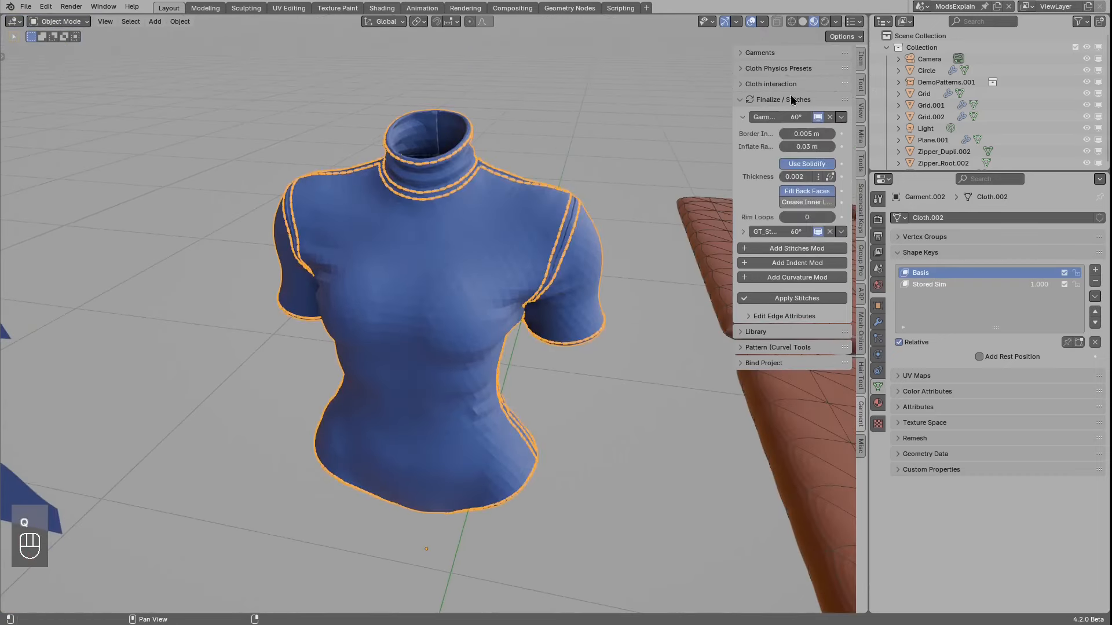
pyautogui.moveTo(654, 263); pyautogui.dragTo(530, 227, button='middle')
pyautogui.hotkey('alt', 'a')
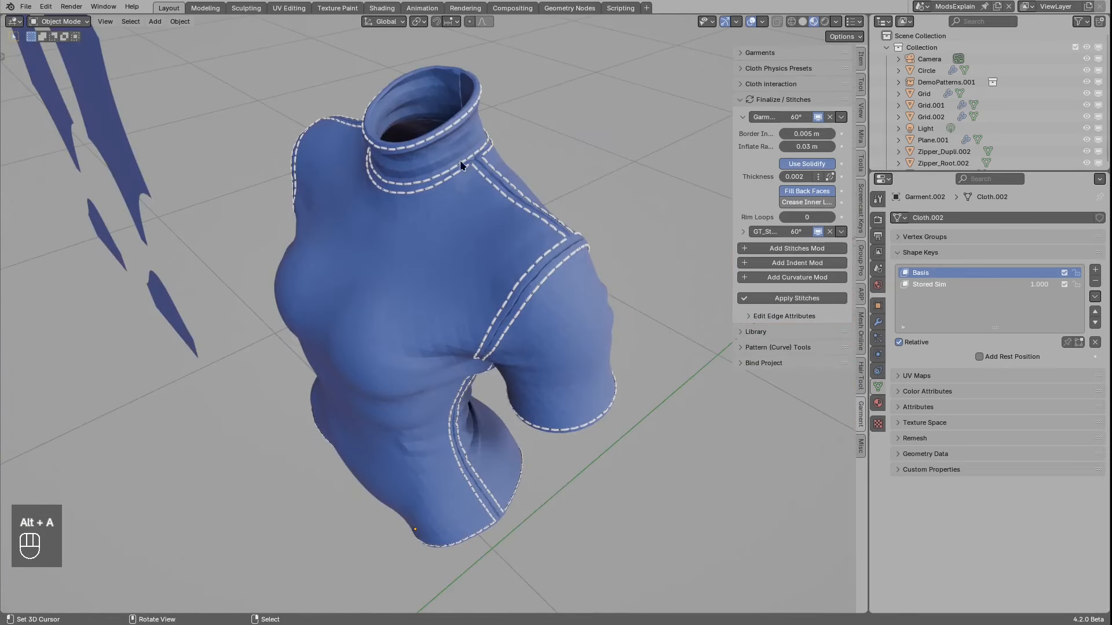
pyautogui.moveTo(464, 164); pyautogui.dragTo(519, 226, button='middle')
# Step: Bring the red-brown cushions into view and select the upper and lower cushion pairs in turn
pyautogui.scroll(-20, 413, 233)
pyautogui.keyDown('shift'); pyautogui.moveTo(623, 356); pyautogui.dragTo(443, 286, button='middle'); pyautogui.keyUp('shift')
pyautogui.scroll(4, 401, 309)
pyautogui.scroll(1, 438, 278)
pyautogui.keyDown('shift'); pyautogui.moveTo(407, 320); pyautogui.dragTo(490, 290, button='middle'); pyautogui.keyUp('shift')
pyautogui.moveTo(490, 289); pyautogui.dragTo(495, 301, button='middle')
pyautogui.rightClick(485, 297)
pyautogui.rightClick(498, 215)
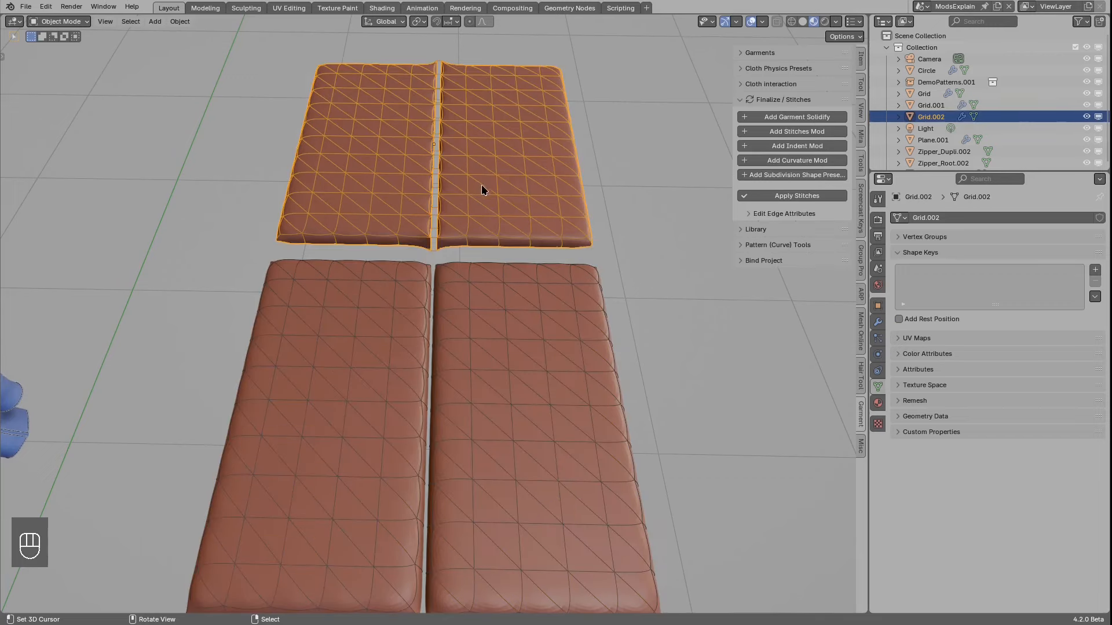
pyautogui.press('g')
pyautogui.rightClick(491, 206)
pyautogui.rightClick(490, 286)
pyautogui.press('g')
pyautogui.click(515, 272)
pyautogui.hotkey('alt', 'a')
# Step: Disable all modifiers on the upper cushion pair, Grid.002
pyautogui.rightClick(482, 231)
pyautogui.press('q')
pyautogui.click(455, 232)
pyautogui.scroll(3, 479, 325)
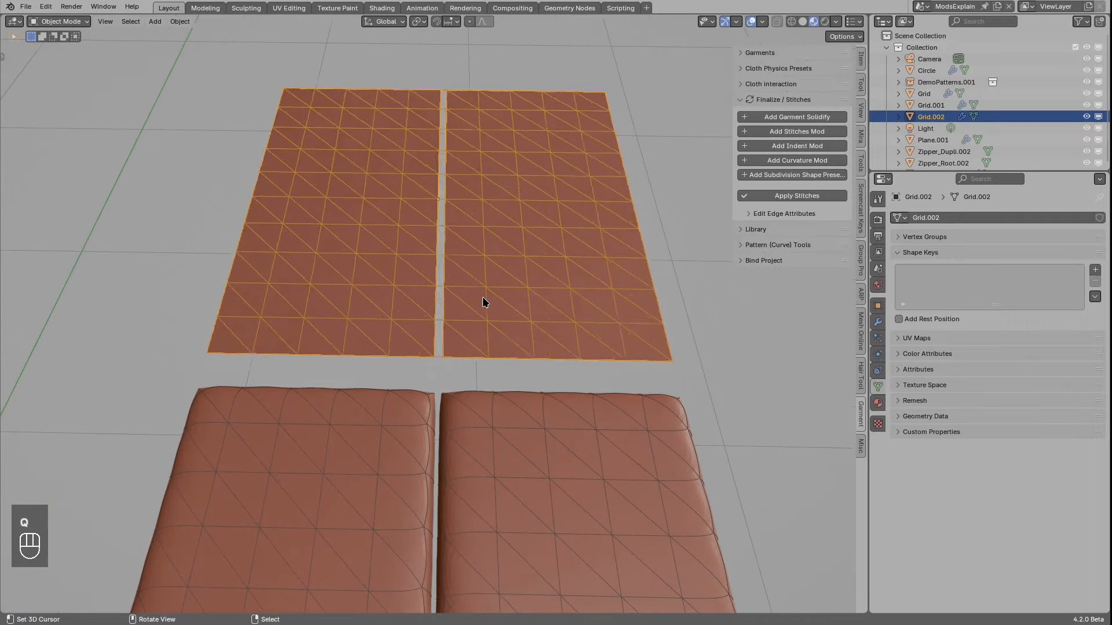
# Step: Try to move the upper pair's two linked panels separately in Edit Mode, and annotate the gap between them
pyautogui.press('Tab')
pyautogui.rightClick(512, 272)
pyautogui.press('4')
pyautogui.press('g')
pyautogui.rightClick(530, 252)
pyautogui.rightClick(394, 235)
pyautogui.press('g')
pyautogui.rightClick(395, 235)
pyautogui.press('4')
pyautogui.press('g')
pyautogui.rightClick(416, 262)
pyautogui.press('d')
pyautogui.moveTo(454, 285)
pyautogui.mouseDown()
pyautogui.moveTo(434, 286)
pyautogui.moveTo(436, 199)
pyautogui.mouseUp()
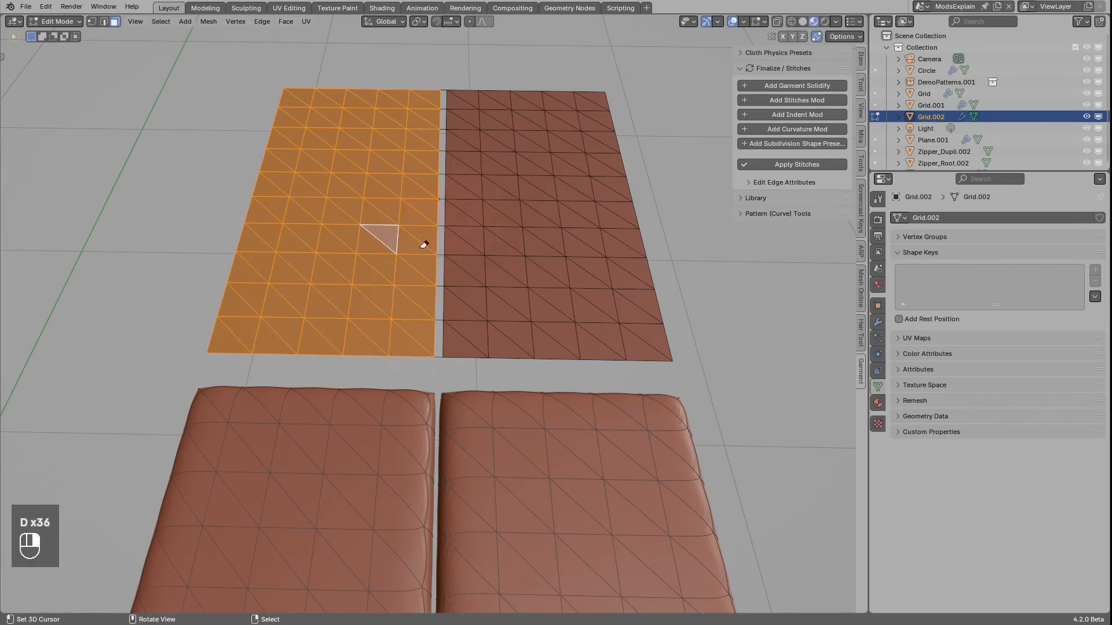
pyautogui.press('Tab')
# Step: Turn on viewport display of the upper cushion pair's Solidify modifier and inspect its side walls
pyautogui.click(877, 323)
pyautogui.click(1046, 237)
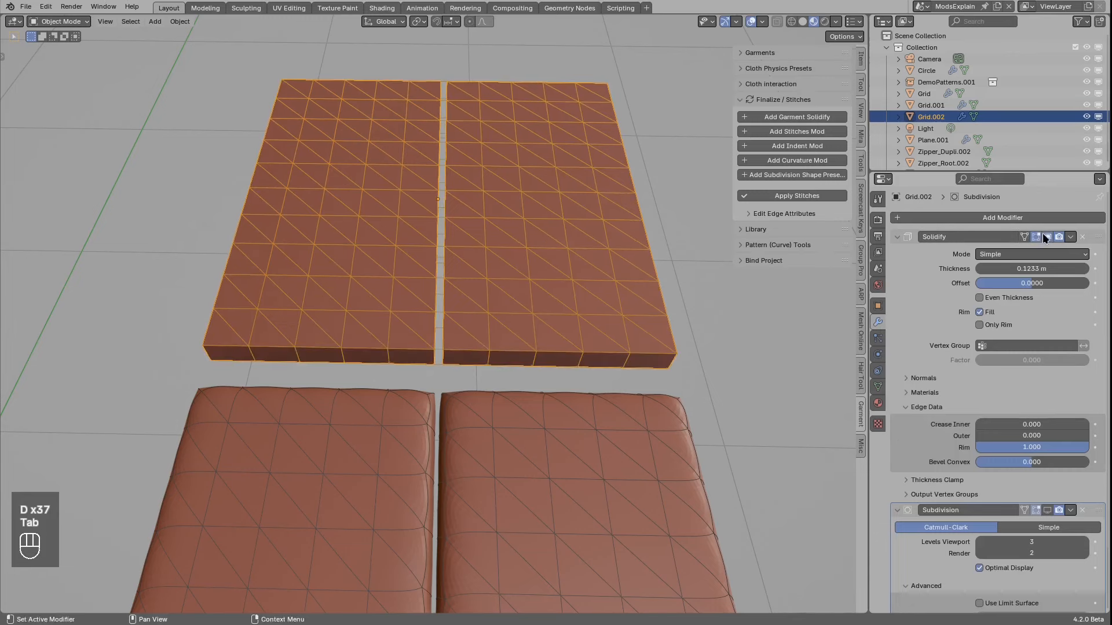
pyautogui.moveTo(463, 312); pyautogui.dragTo(457, 211, button='middle')
pyautogui.moveTo(490, 341); pyautogui.dragTo(490, 362, button='middle')
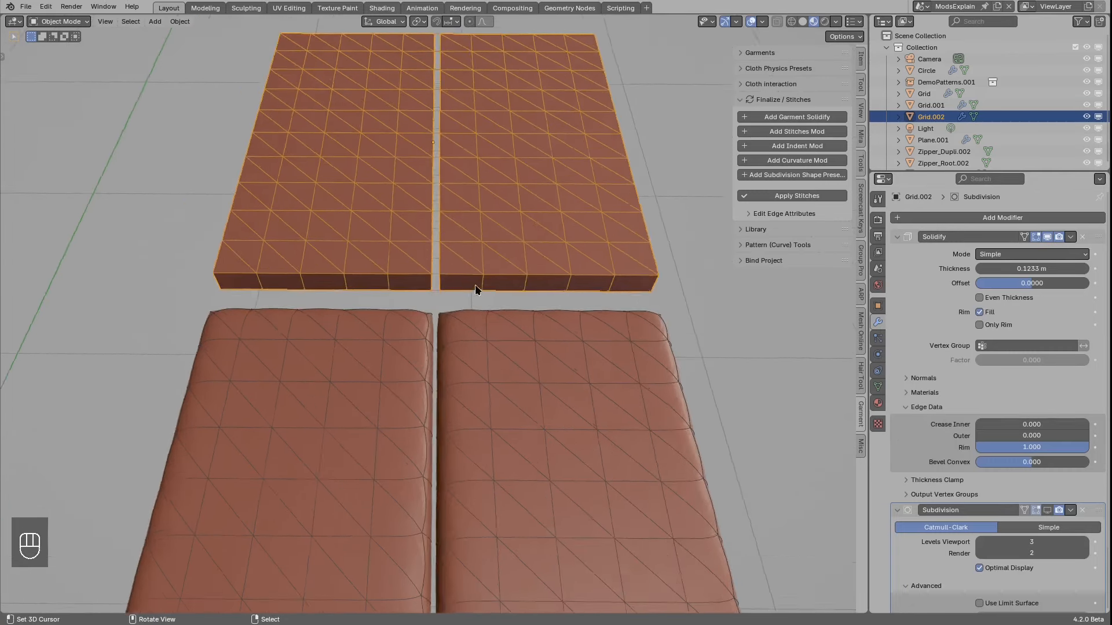
pyautogui.scroll(3, 463, 272)
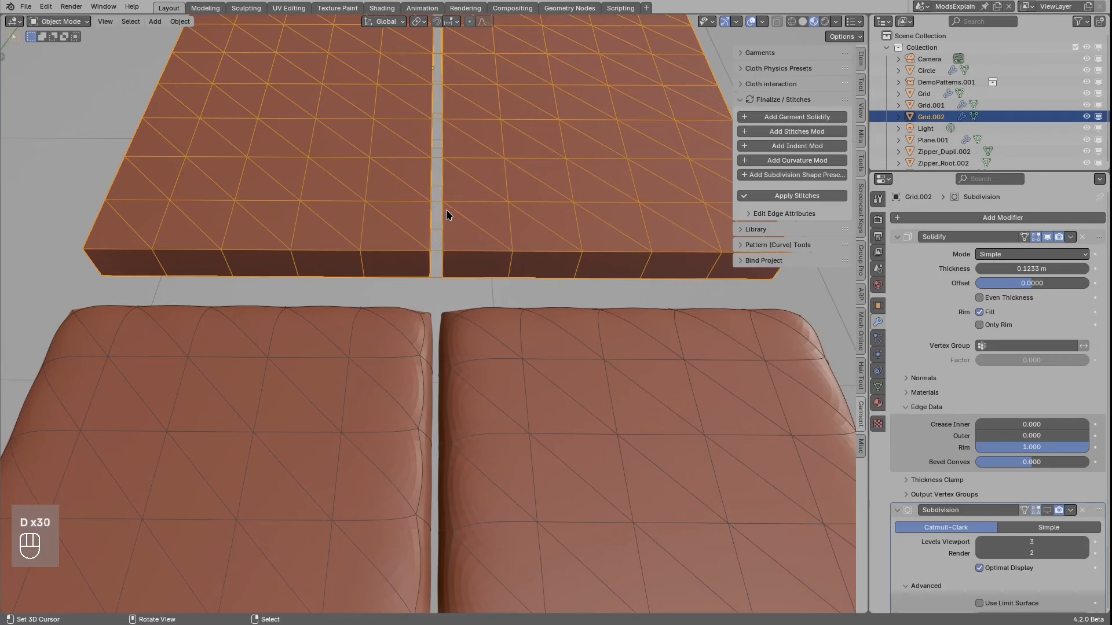
# Step: Disable all modifiers on the lower cushion pair, Grid.001, and turn only Garment_Solidify back on in the viewport
pyautogui.scroll(-3, 464, 297)
pyautogui.keyDown('shift'); pyautogui.moveTo(464, 297); pyautogui.dragTo(466, 234, button='middle'); pyautogui.keyUp('shift')
pyautogui.rightClick(467, 281)
pyautogui.press('q')
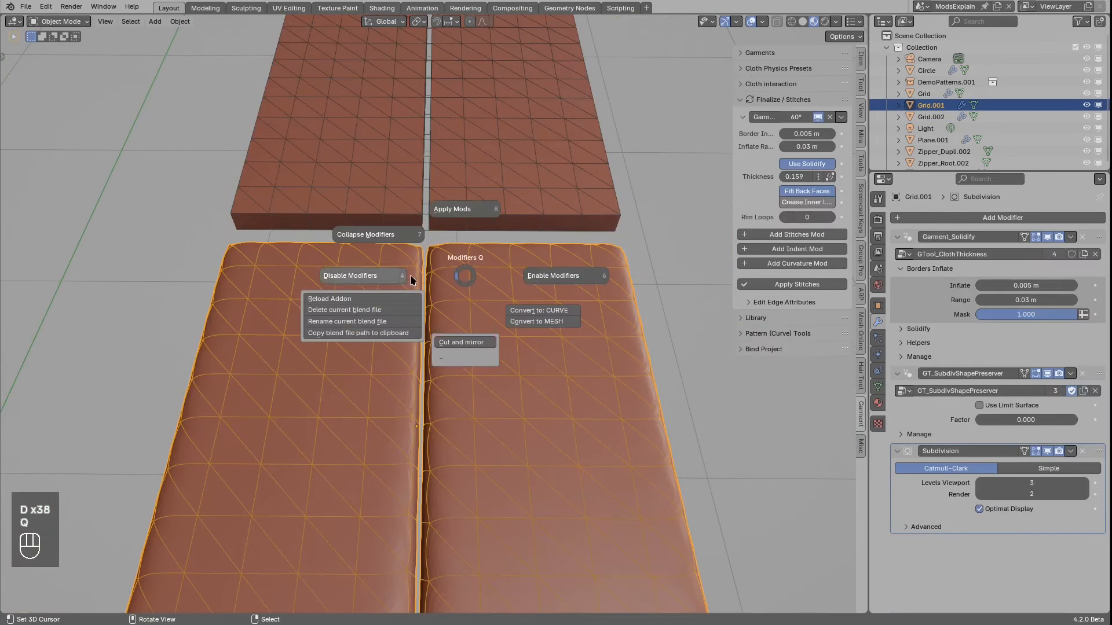
pyautogui.click(389, 281)
pyautogui.click(1047, 237)
pyautogui.moveTo(434, 325); pyautogui.dragTo(442, 357, button='middle')
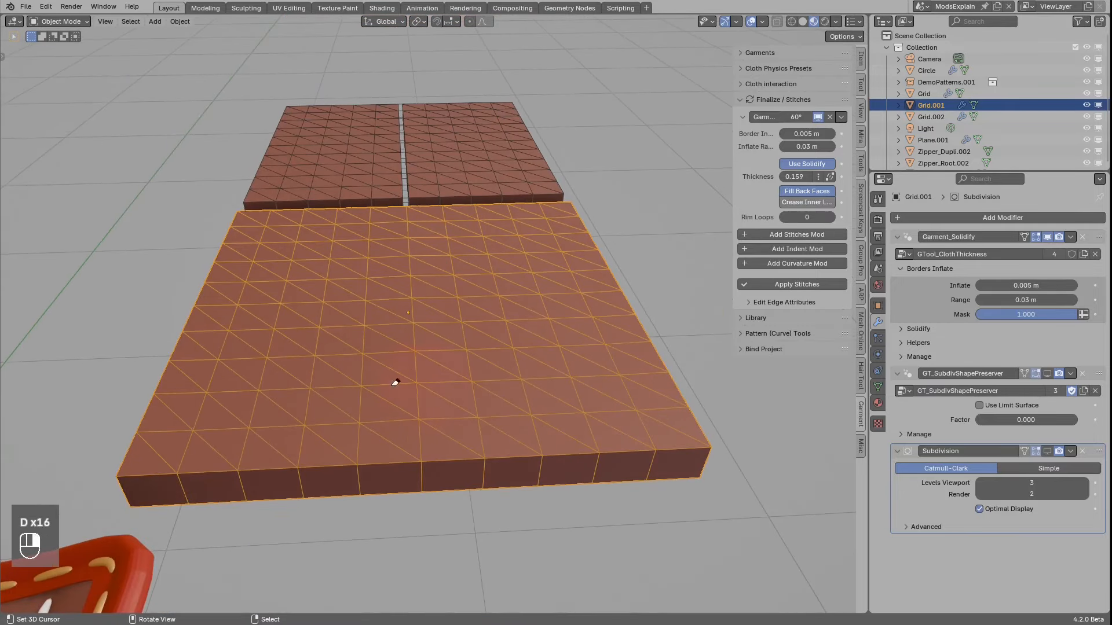
pyautogui.moveTo(437, 187); pyautogui.dragTo(473, 196, button='middle')
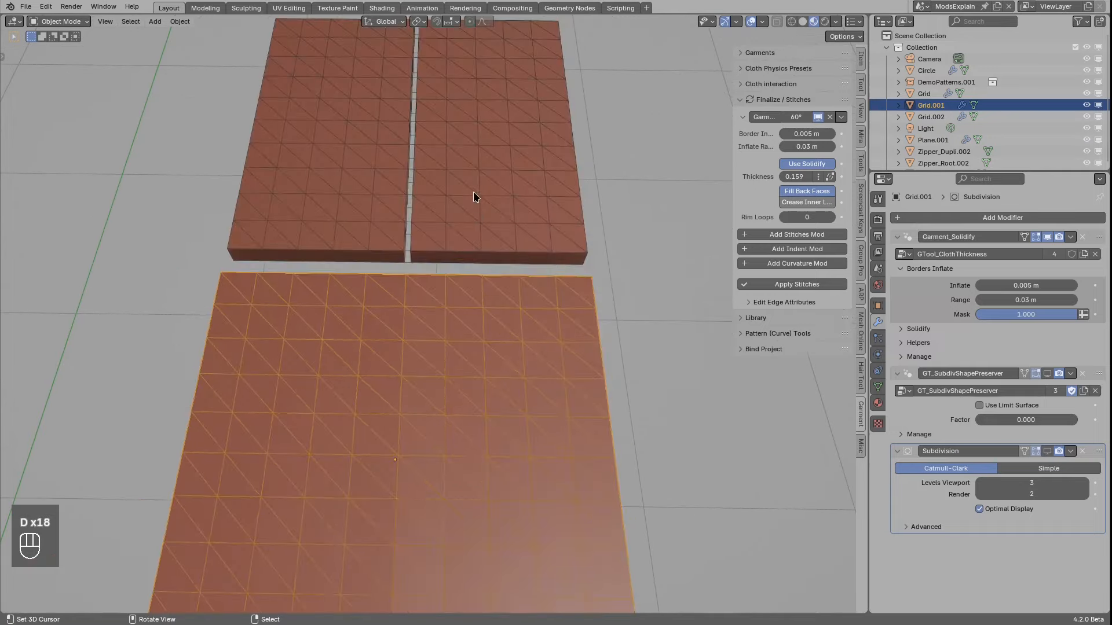
# Step: Set the upper cushion pair's Subdivision to level 2 and turn on its viewport display
pyautogui.click(474, 196)
pyautogui.hotkey('ctrl', '2')
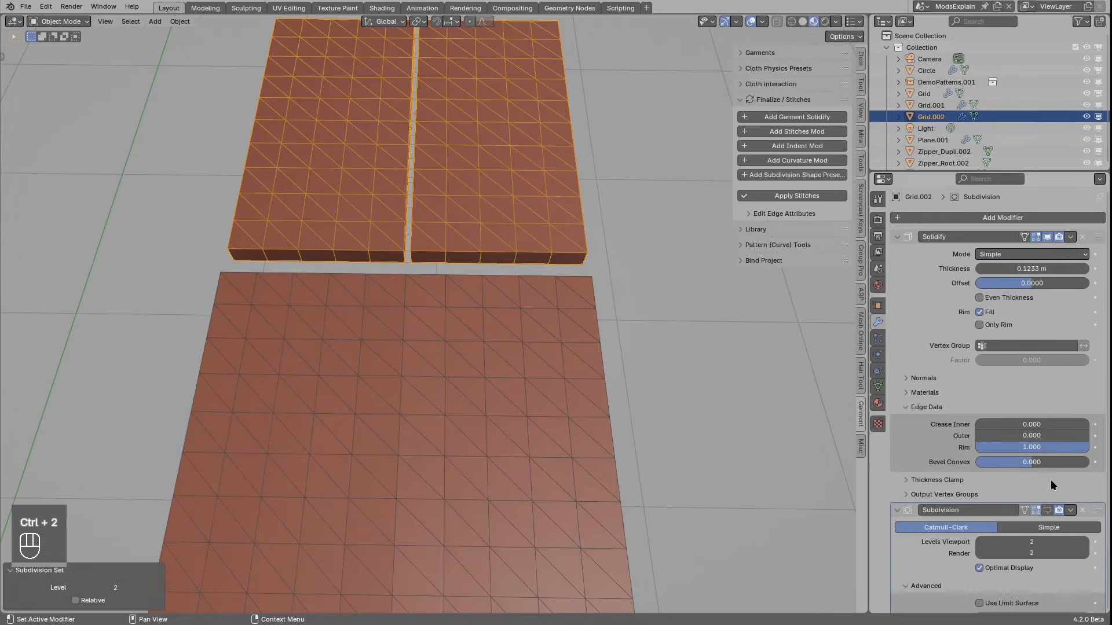
pyautogui.click(1047, 510)
pyautogui.scroll(5, 449, 266)
pyautogui.hotkey('alt', 'q')
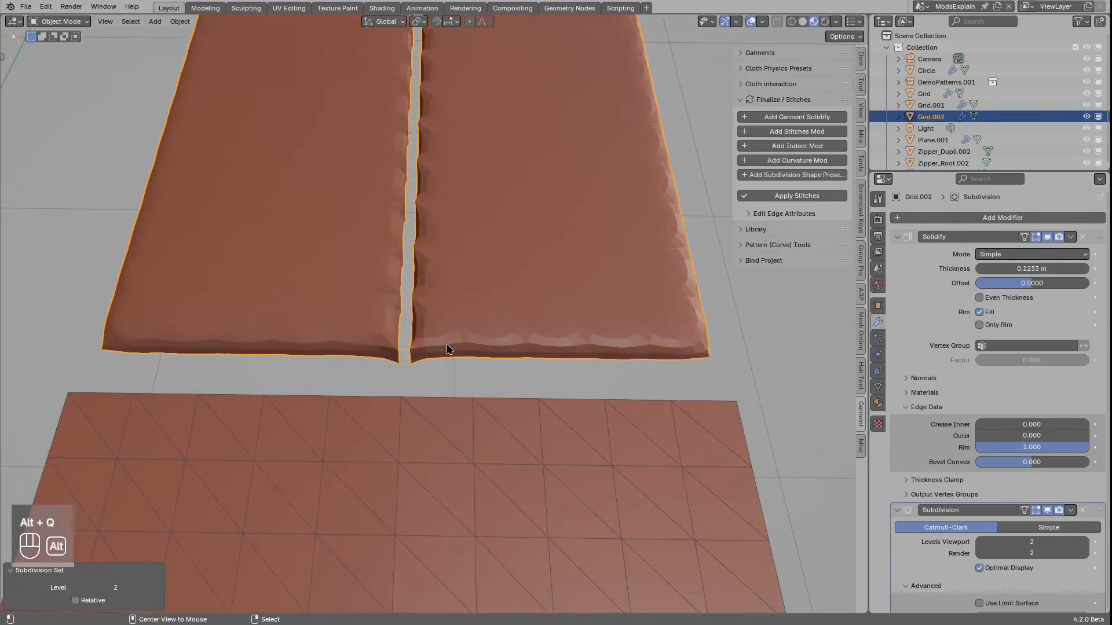
# Step: Inspect the uneven gap between the upper cushion pair's panels, marking it with temporary annotations
pyautogui.press('d')
pyautogui.press('d')
pyautogui.moveTo(419, 293); pyautogui.dragTo(434, 278, button='right')
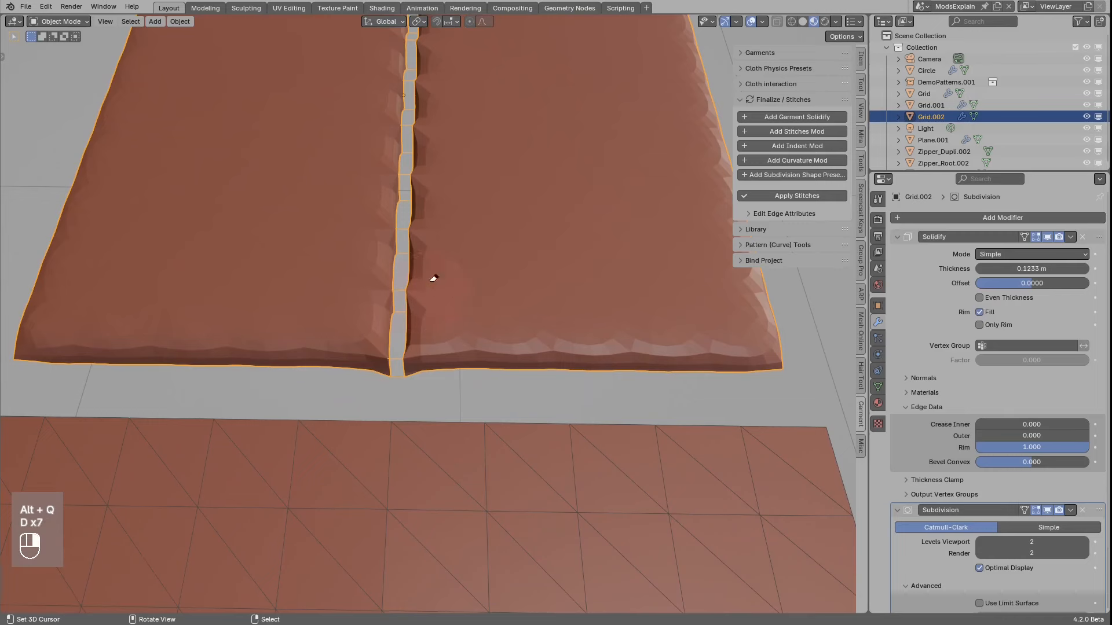
pyautogui.moveTo(423, 229); pyautogui.dragTo(383, 230)
pyautogui.scroll(-4, 415, 265)
# Step: Select the lower cushion pair, Grid.001, and turn on viewport display of its Subdivision modifier
pyautogui.keyDown('shift'); pyautogui.moveTo(433, 343); pyautogui.dragTo(430, 231, button='middle'); pyautogui.keyUp('shift')
pyautogui.rightClick(437, 261)
pyautogui.keyDown('shift'); pyautogui.moveTo(442, 275); pyautogui.dragTo(464, 242, button='middle'); pyautogui.keyUp('shift')
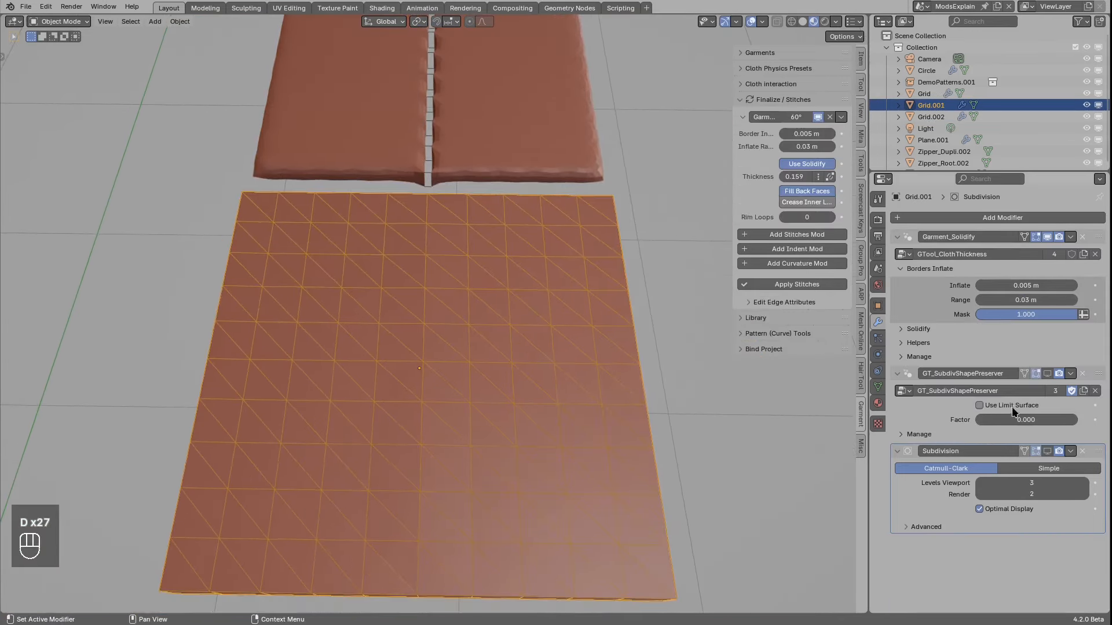
pyautogui.click(1047, 451)
pyautogui.scroll(2, 491, 342)
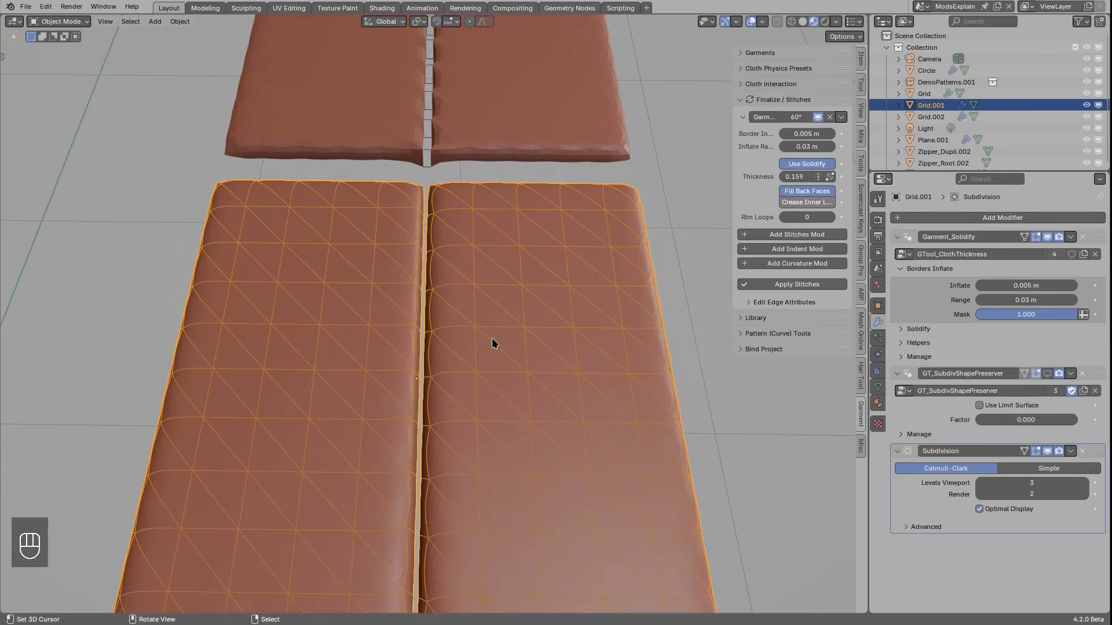
# Step: Hide the lower cushion pair's wireframe and inspect its subdivided surface and the edges along the gap
pyautogui.moveTo(491, 342); pyautogui.dragTo(501, 334, button='middle')
pyautogui.hotkey('alt', 'q')
pyautogui.scroll(1, 446, 309)
pyautogui.moveTo(444, 307); pyautogui.dragTo(439, 319, button='middle')
pyautogui.press('d')
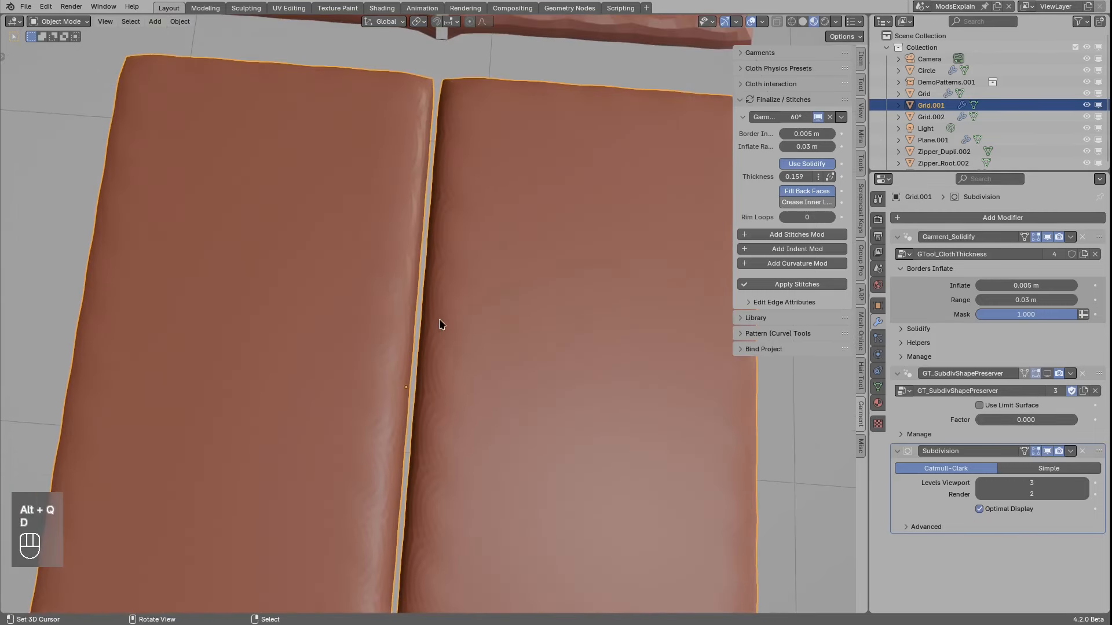
pyautogui.scroll(-6, 416, 374)
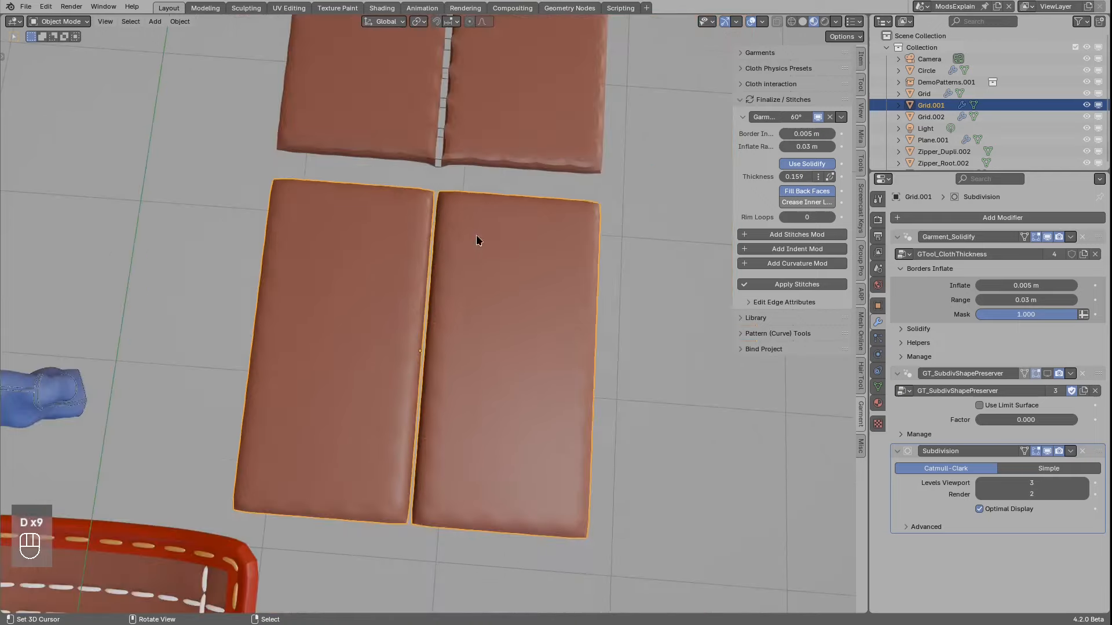
# Step: Select the upper cushion pair, Grid.002, and lower its Solidify rim crease to 0.731
pyautogui.scroll(4, 478, 323)
pyautogui.click(493, 316)
pyautogui.moveTo(493, 317); pyautogui.dragTo(605, 343, button='middle')
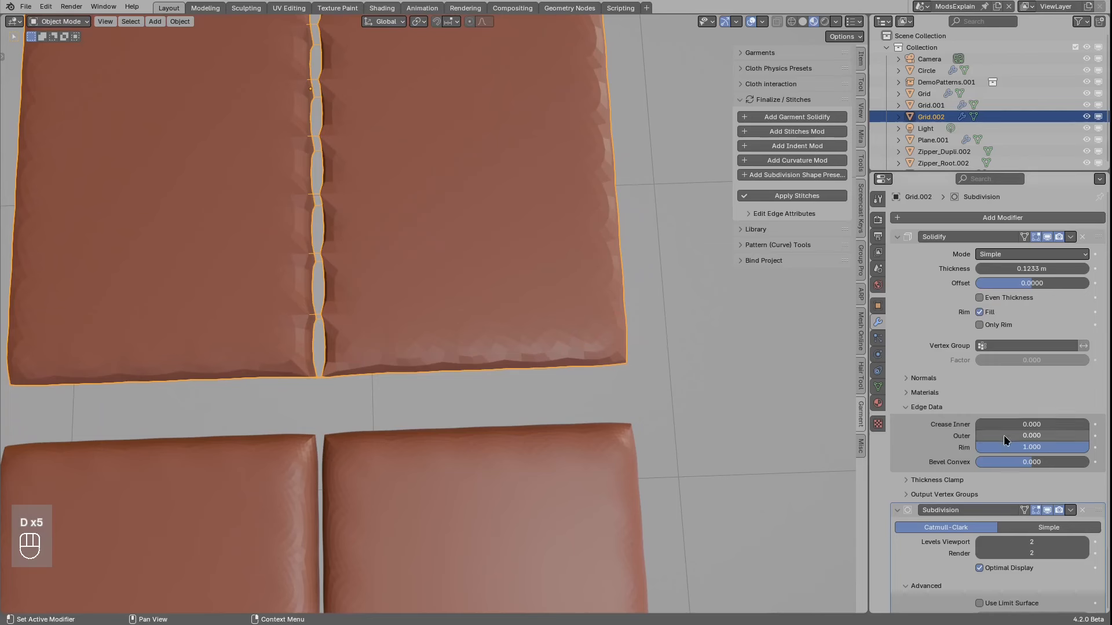
pyautogui.moveTo(1003, 450); pyautogui.dragTo(1074, 443)
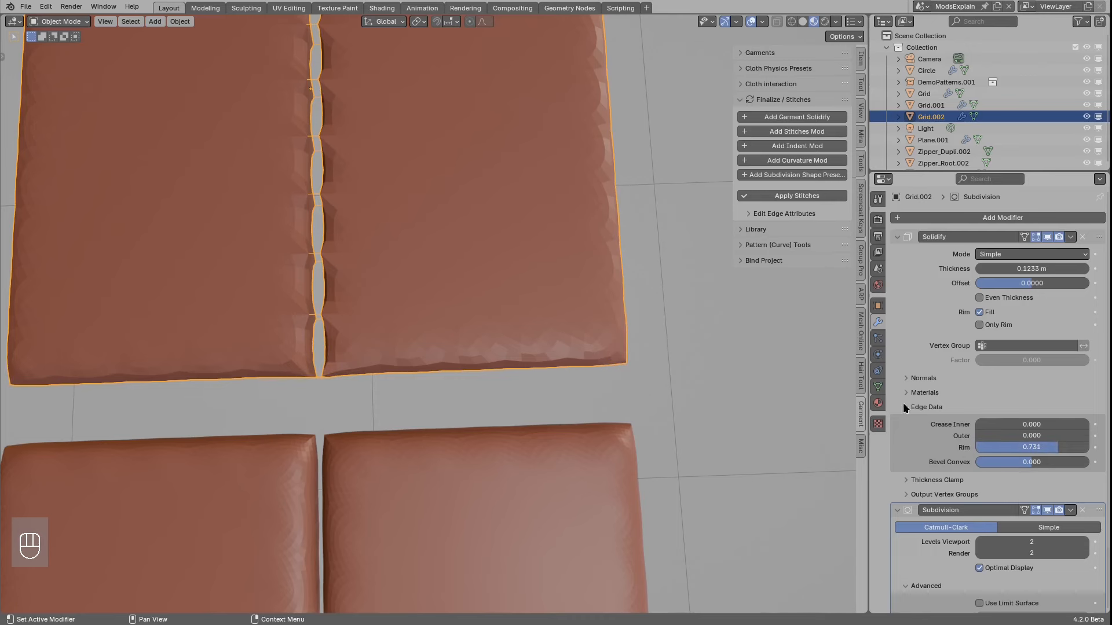
# Step: Show the wireframe on the upper cushion pair and annotate the creased rim edges along its near border
pyautogui.press('q')
pyautogui.rightClick(547, 353)
pyautogui.hotkey('alt', 'q')
pyautogui.moveTo(560, 358)
pyautogui.mouseDown(button='middle')
pyautogui.moveTo(568, 335)
pyautogui.moveTo(640, 377)
pyautogui.moveTo(653, 367)
pyautogui.mouseUp(button='middle')
pyautogui.press('d')
pyautogui.moveTo(645, 352)
pyautogui.mouseDown()
pyautogui.moveTo(660, 365)
pyautogui.moveTo(604, 380)
pyautogui.mouseUp()
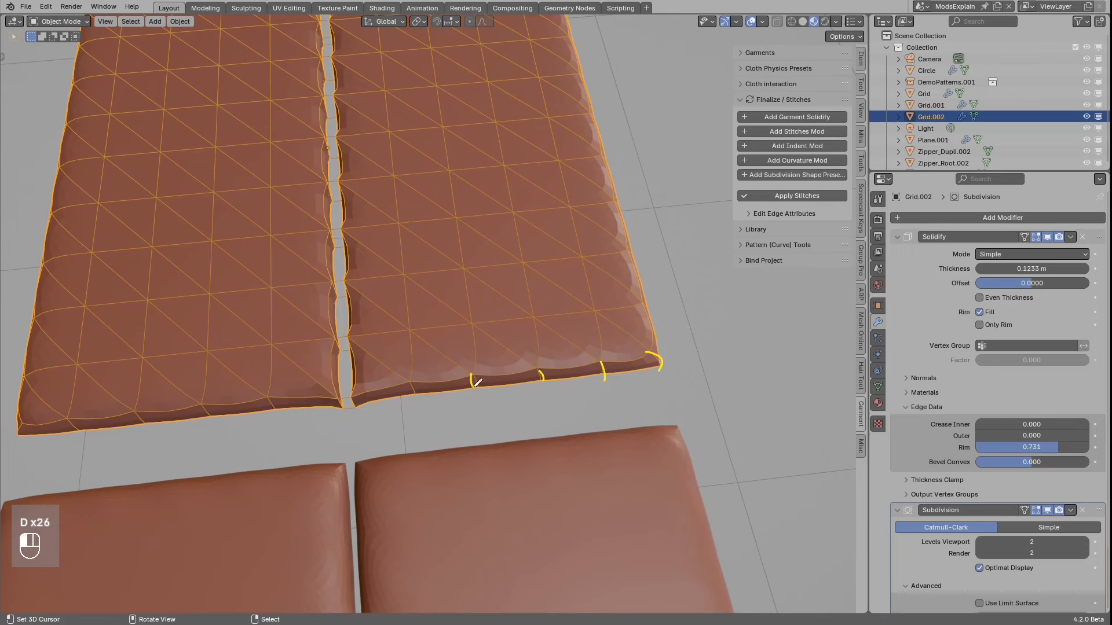
# Step: Convert the upper cushion pair to a mesh and enter Edit Mode to show its subdivided topology
pyautogui.press('q')
pyautogui.click(601, 330)
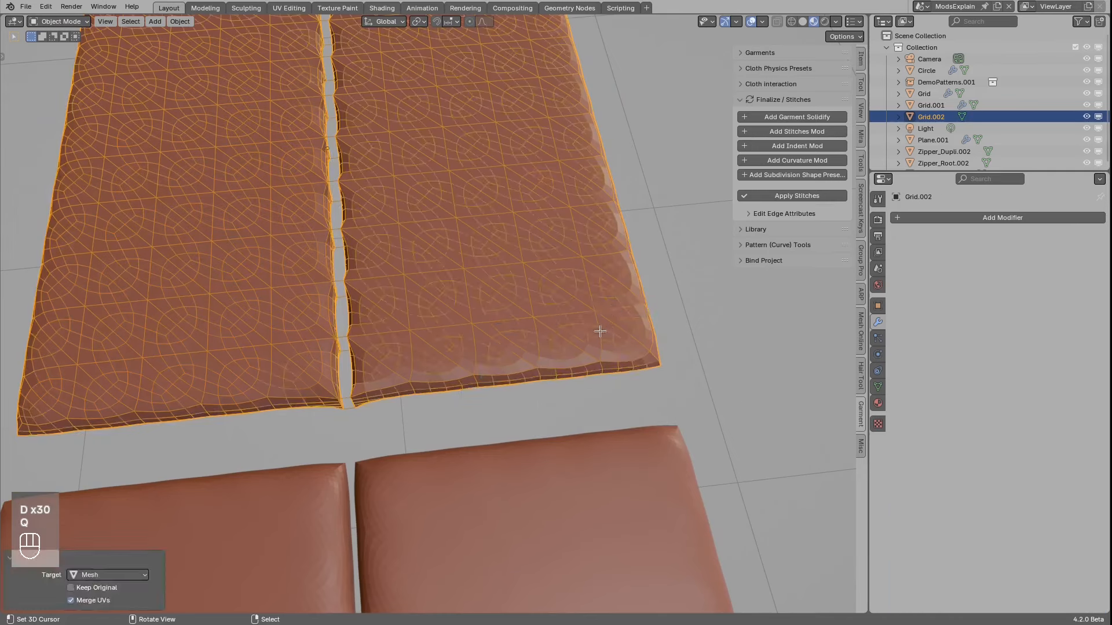
pyautogui.press('Tab')
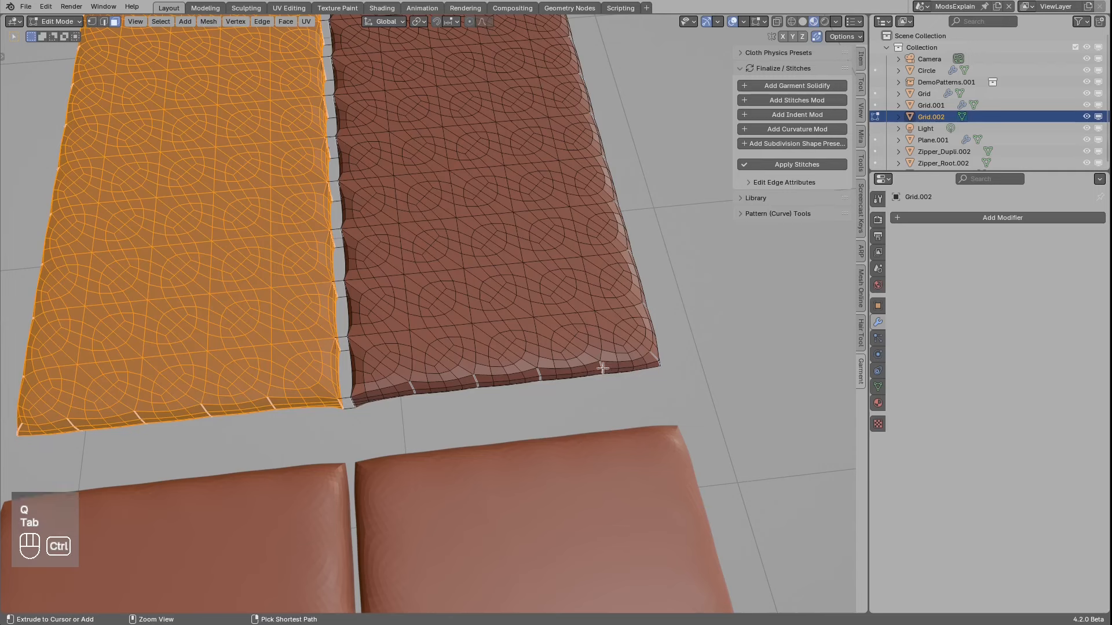
# Step: Undo the upper cushion pair's mesh conversion and its last rim crease adjustment, restoring the Solidify and Subdivision modifiers
pyautogui.hotkey('ctrl', 'z')
pyautogui.hotkey('ctrl', 'z')
pyautogui.hotkey('ctrl', 'z')
pyautogui.hotkey('ctrl', 'z')
pyautogui.hotkey('ctrl', 'z')
pyautogui.hotkey('ctrl', 'z')
pyautogui.hotkey('ctrl', 'z')
pyautogui.hotkey('alt', 'q')
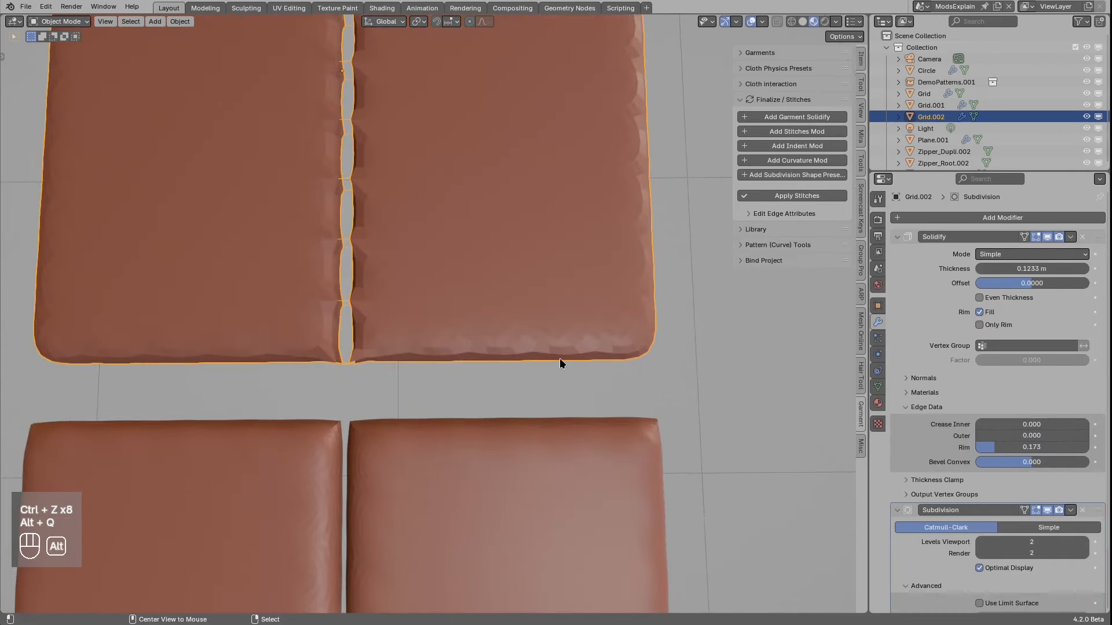
# Step: Set the upper pair's Solidify rim crease to 1.000, show its wireframe and shade it smooth, keeping sharp edges
pyautogui.moveTo(1089, 459); pyautogui.dragTo(1059, 453)
pyautogui.hotkey('alt', 'q')
pyautogui.moveTo(572, 369); pyautogui.dragTo(569, 351, button='middle')
pyautogui.press('w')
pyautogui.click(503, 302)
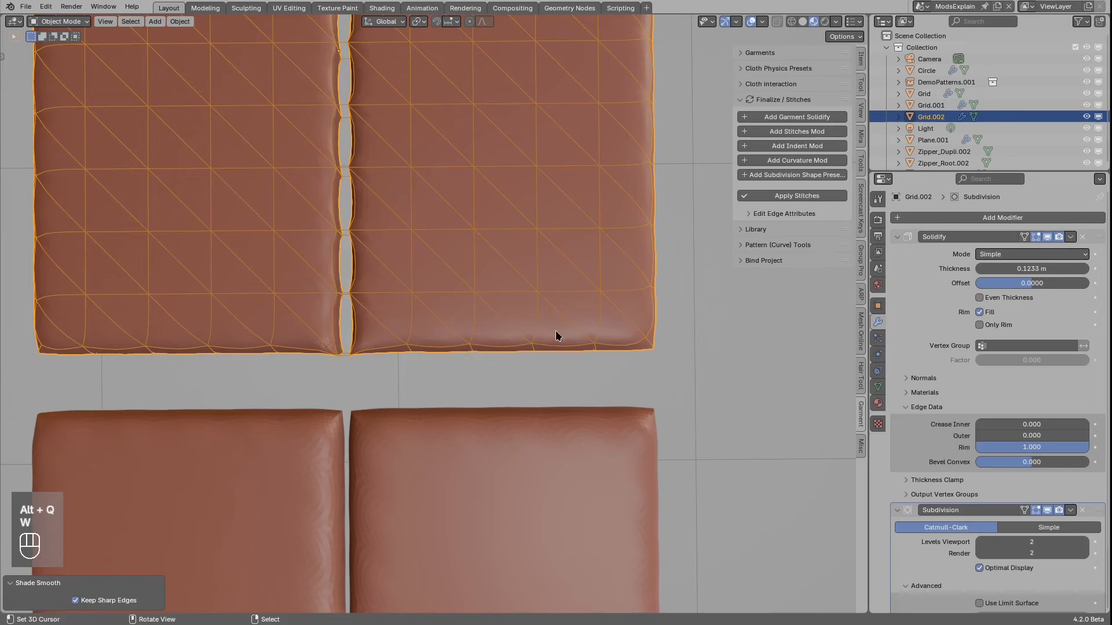
# Step: Deselect everything and annotate the wavy near edge of the upper pair's smooth-shaded panel
pyautogui.hotkey('alt', 'a')
pyautogui.scroll(-1, 598, 345)
pyautogui.moveTo(596, 331)
pyautogui.mouseDown()
pyautogui.moveTo(524, 332)
pyautogui.moveTo(570, 353)
pyautogui.mouseUp()
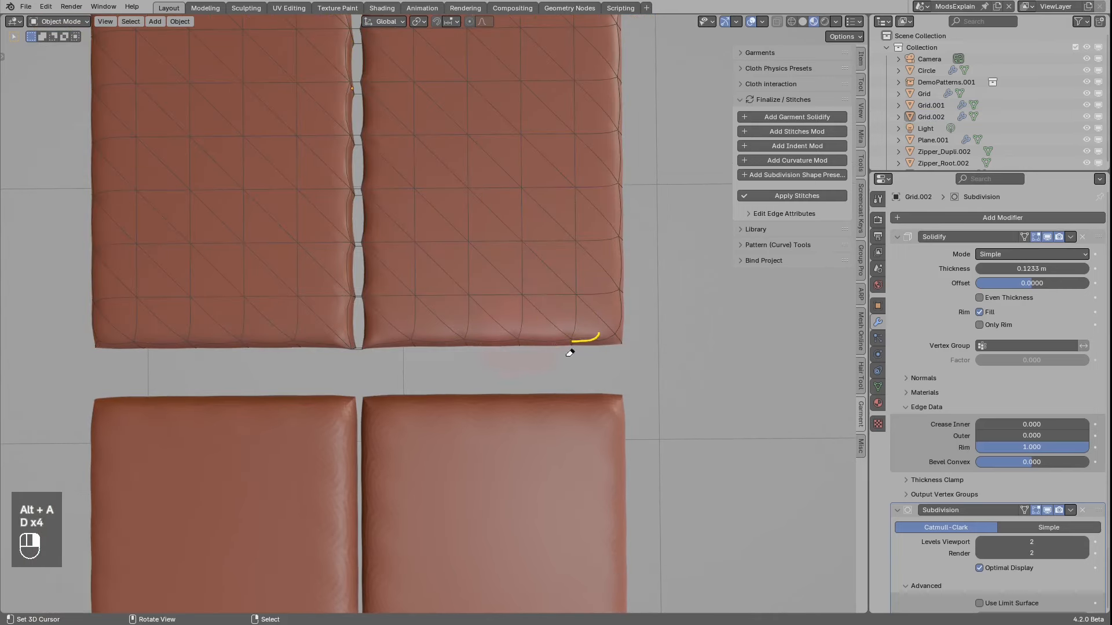
pyautogui.scroll(-2, 523, 335)
# Step: Apply all modifiers on the lower cushion pair and annotate the mesh around its gap in Edit Mode
pyautogui.click(532, 291)
pyautogui.moveTo(533, 290); pyautogui.dragTo(511, 335, button='middle')
pyautogui.press('q')
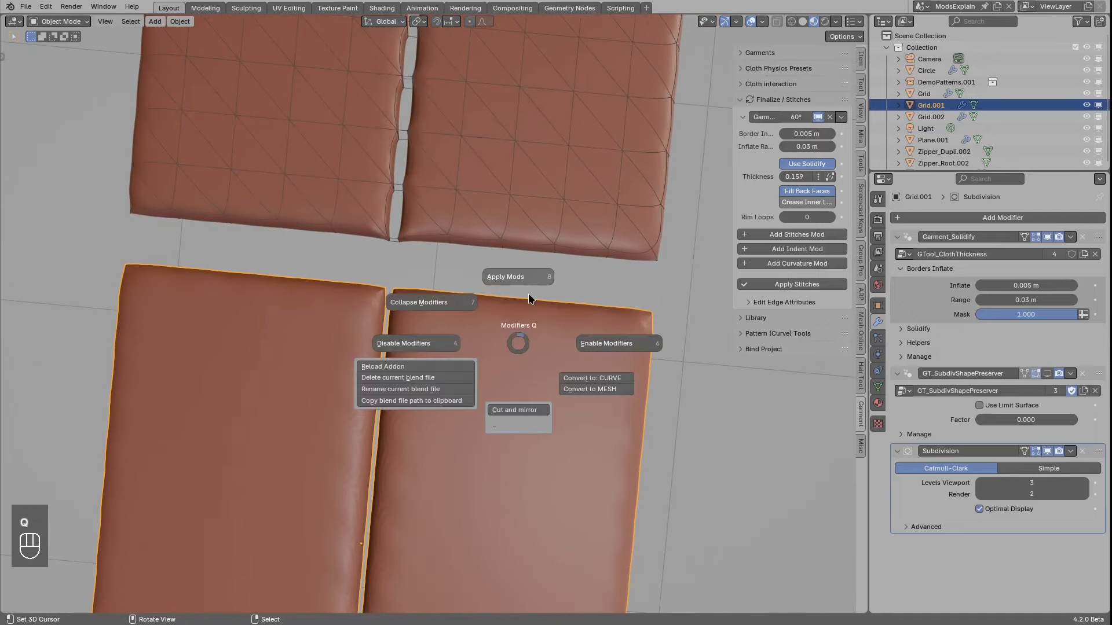
pyautogui.press('Tab')
pyautogui.moveTo(546, 304); pyautogui.dragTo(540, 306, button='middle')
pyautogui.moveTo(400, 248); pyautogui.dragTo(409, 264)
pyautogui.moveTo(651, 310); pyautogui.dragTo(404, 269, button='right')
# Step: Leave Edit Mode and undo the applied modifiers on the lower cushion pair
pyautogui.press('Tab')
pyautogui.hotkey('ctrl', 'z')
pyautogui.hotkey('ctrl', 'z')
pyautogui.hotkey('ctrl', 'z')
pyautogui.hotkey('ctrl', 'z')
pyautogui.hotkey('ctrl', 'z')
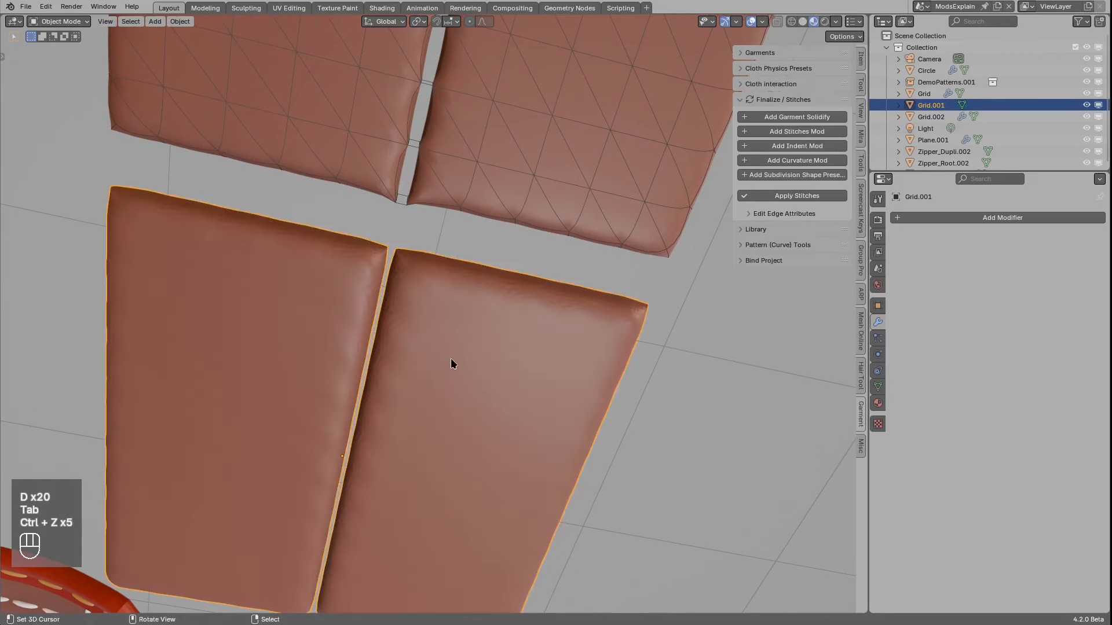
pyautogui.moveTo(450, 357); pyautogui.dragTo(483, 298, button='middle')
pyautogui.hotkey('ctrl', 'z')
# Step: Widen the sidebar so the lower cushion pair's Garment Solidify setting names are readable
pyautogui.moveTo(403, 390); pyautogui.dragTo(463, 322, button='middle')
pyautogui.keyDown('shift'); pyautogui.moveTo(464, 322); pyautogui.dragTo(470, 216, button='middle'); pyautogui.keyUp('shift')
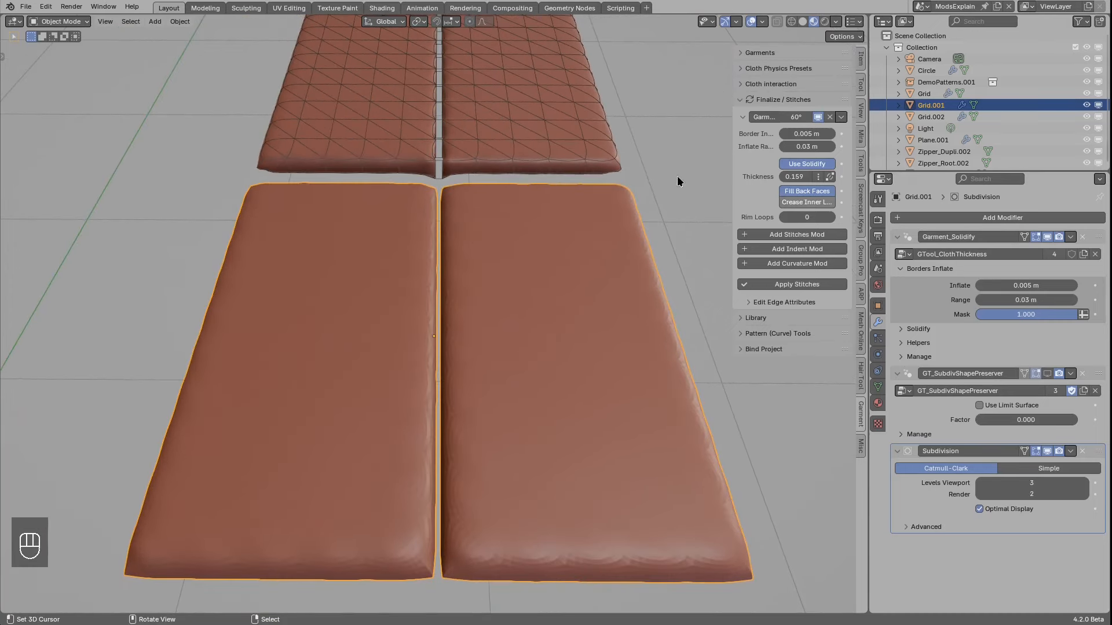
pyautogui.moveTo(734, 211); pyautogui.dragTo(712, 215)
pyautogui.moveTo(521, 255); pyautogui.dragTo(513, 229, button='middle')
pyautogui.keyDown('shift'); pyautogui.moveTo(606, 201); pyautogui.dragTo(597, 220, button='middle'); pyautogui.keyUp('shift')
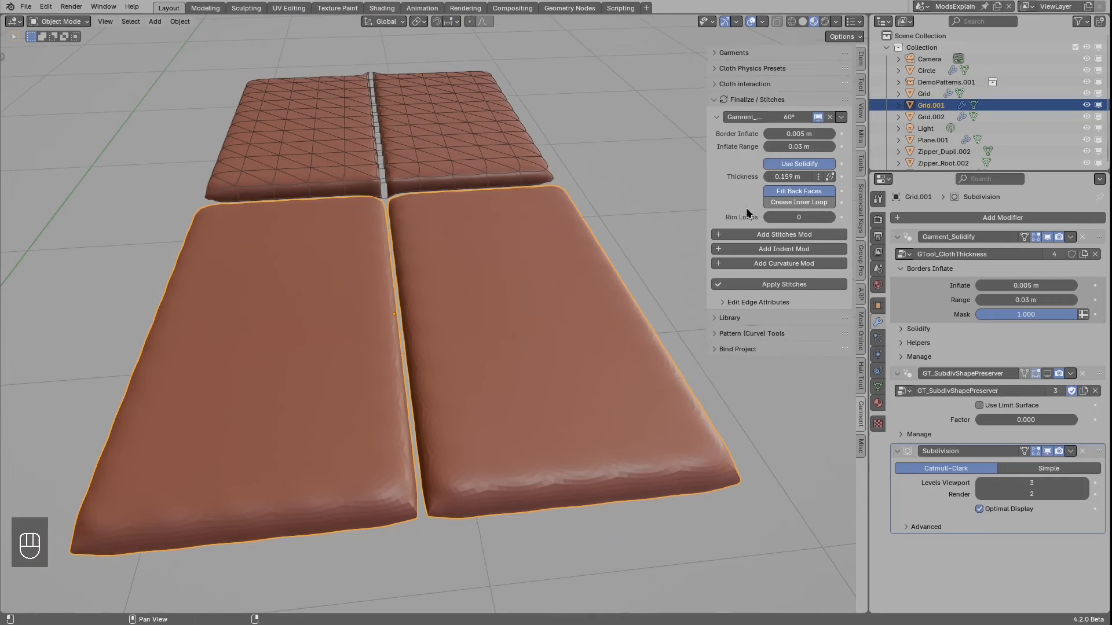
pyautogui.moveTo(706, 213); pyautogui.dragTo(687, 215)
pyautogui.moveTo(496, 258); pyautogui.dragTo(492, 285, button='middle')
pyautogui.moveTo(534, 348); pyautogui.dragTo(538, 314, button='middle')
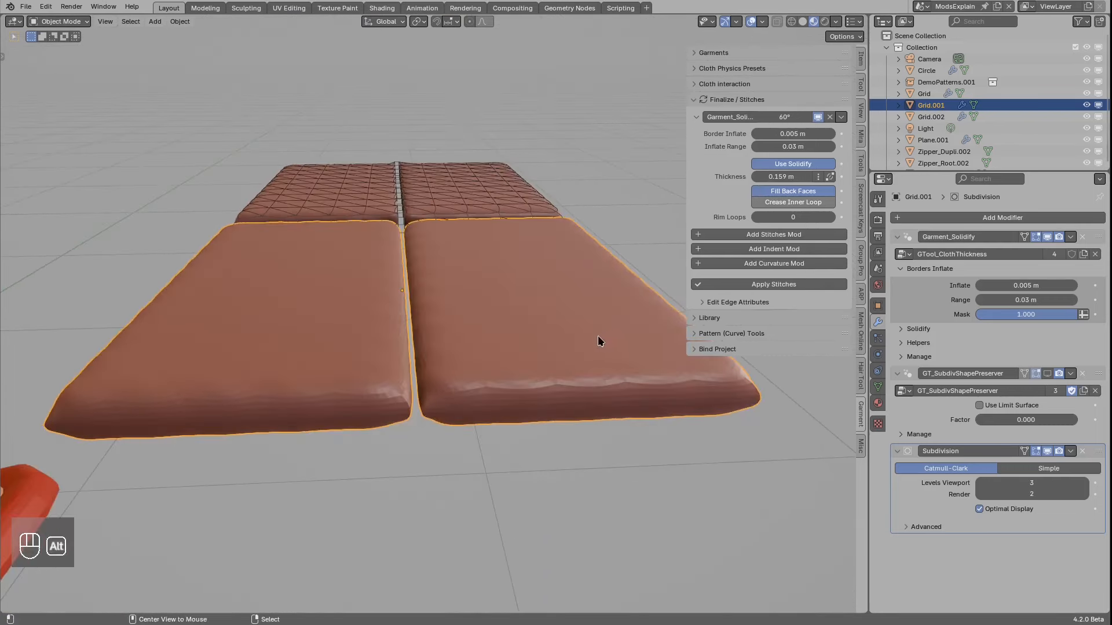
# Step: Show the lower pair's wireframe, set Garment Solidify's Rim Loops to 1 and annotate the side wall
pyautogui.hotkey('alt', 'q')
pyautogui.moveTo(559, 380); pyautogui.dragTo(588, 374, button='middle')
pyautogui.click(831, 217)
pyautogui.moveTo(524, 298); pyautogui.dragTo(577, 343, button='middle')
pyautogui.press('d')
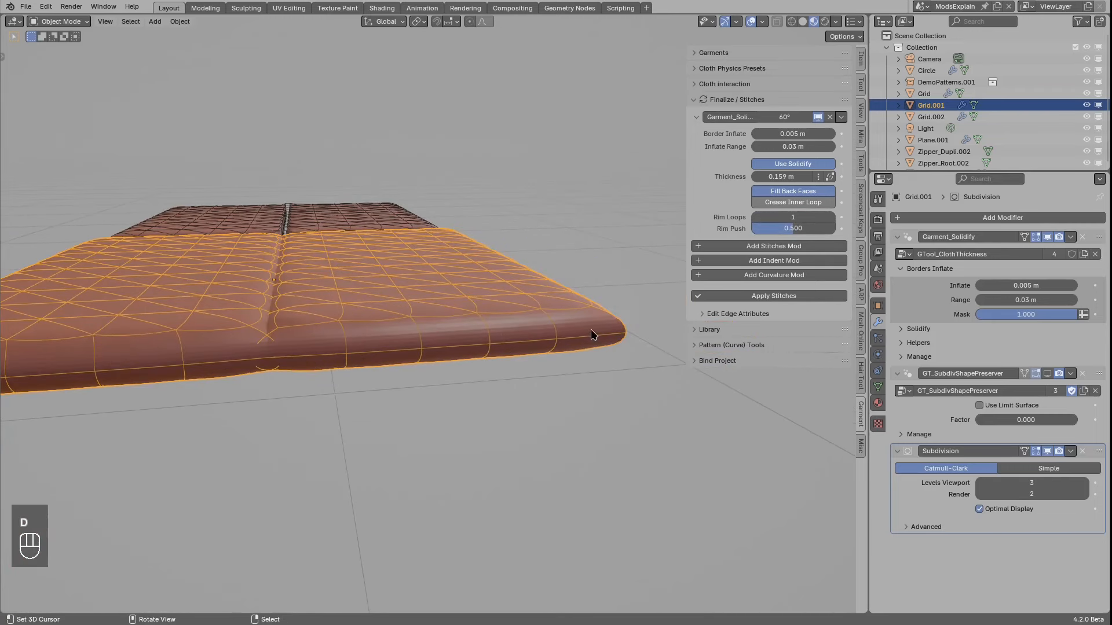
pyautogui.moveTo(551, 328); pyautogui.dragTo(462, 333)
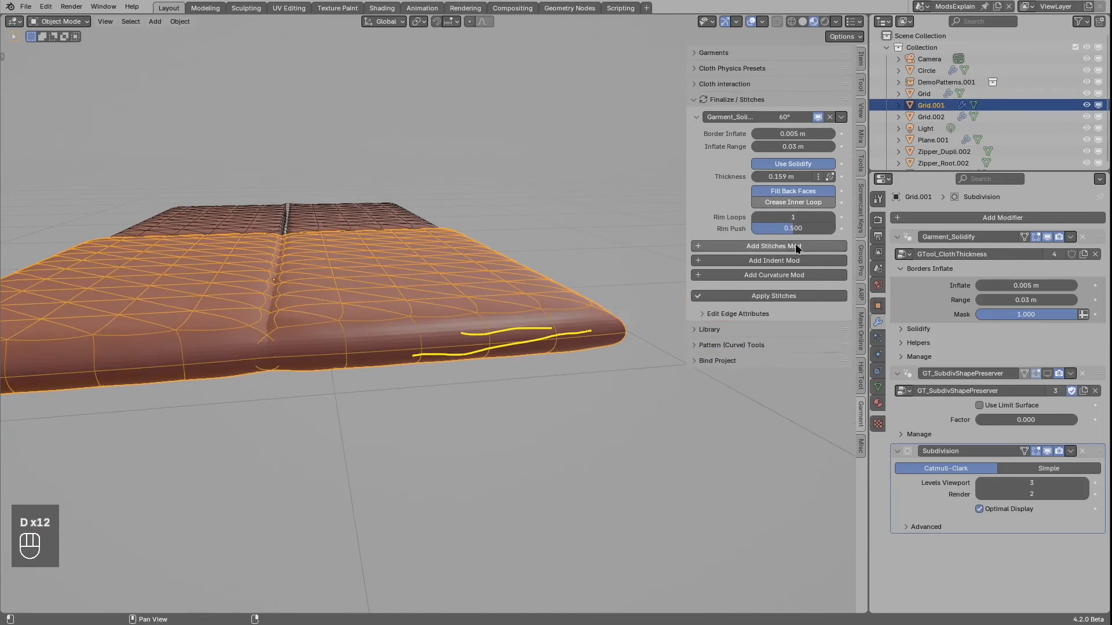
# Step: Try an additional rim loop with Rim Push at 0.336, and return Rim Loops to 1
pyautogui.click(831, 216)
pyautogui.moveTo(577, 328); pyautogui.dragTo(451, 347, button='right')
pyautogui.moveTo(794, 228)
pyautogui.mouseDown()
pyautogui.moveTo(758, 238)
pyautogui.moveTo(780, 246)
pyautogui.moveTo(735, 253)
pyautogui.moveTo(776, 244)
pyautogui.mouseUp()
pyautogui.click(753, 218)
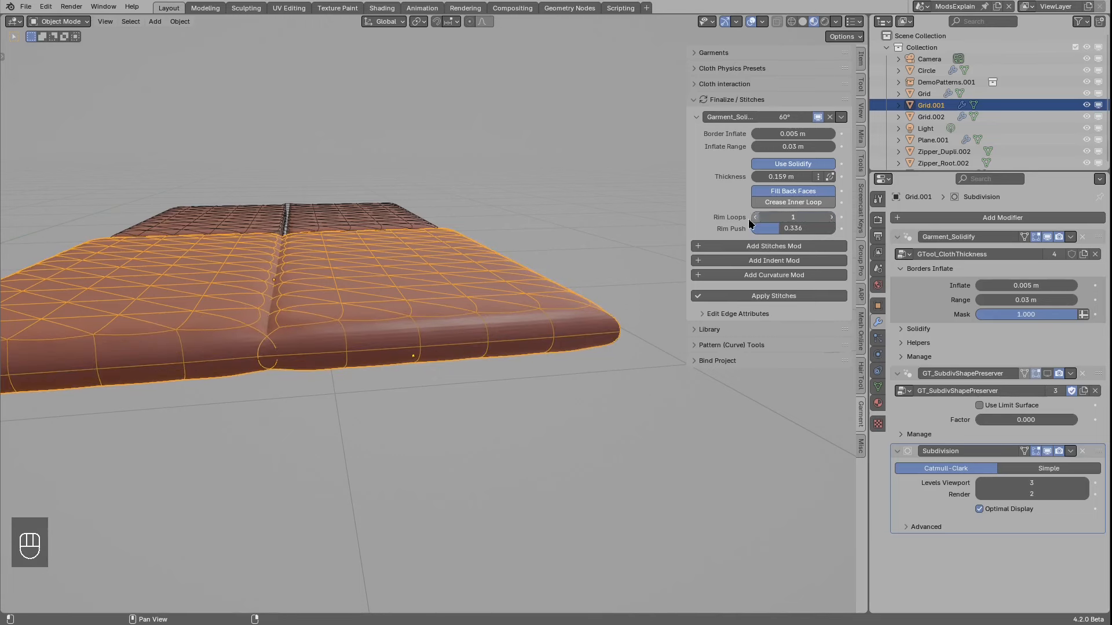
# Step: Set the lower cushion pair's Rim Push to 0.000 and inspect the seam between its panels
pyautogui.moveTo(562, 308); pyautogui.dragTo(439, 308, button='middle')
pyautogui.scroll(2, 439, 308)
pyautogui.moveTo(825, 227); pyautogui.dragTo(745, 233)
pyautogui.moveTo(439, 294); pyautogui.dragTo(427, 292, button='middle')
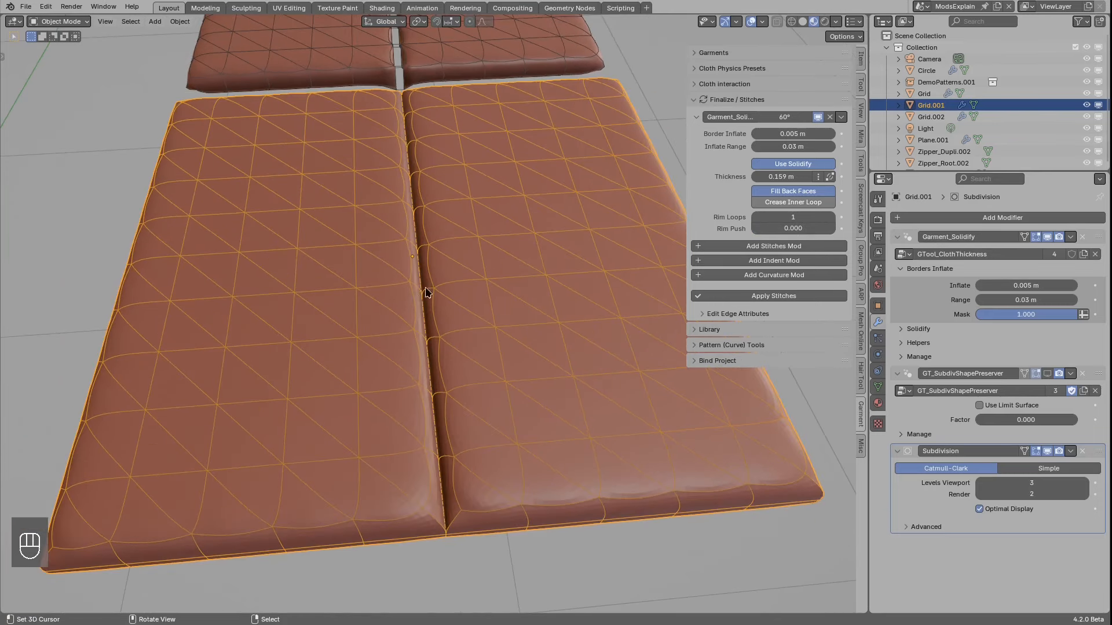
# Step: Set Rim Loops to 0 on the lower cushion pair and hide its wireframe
pyautogui.moveTo(791, 218); pyautogui.dragTo(764, 218)
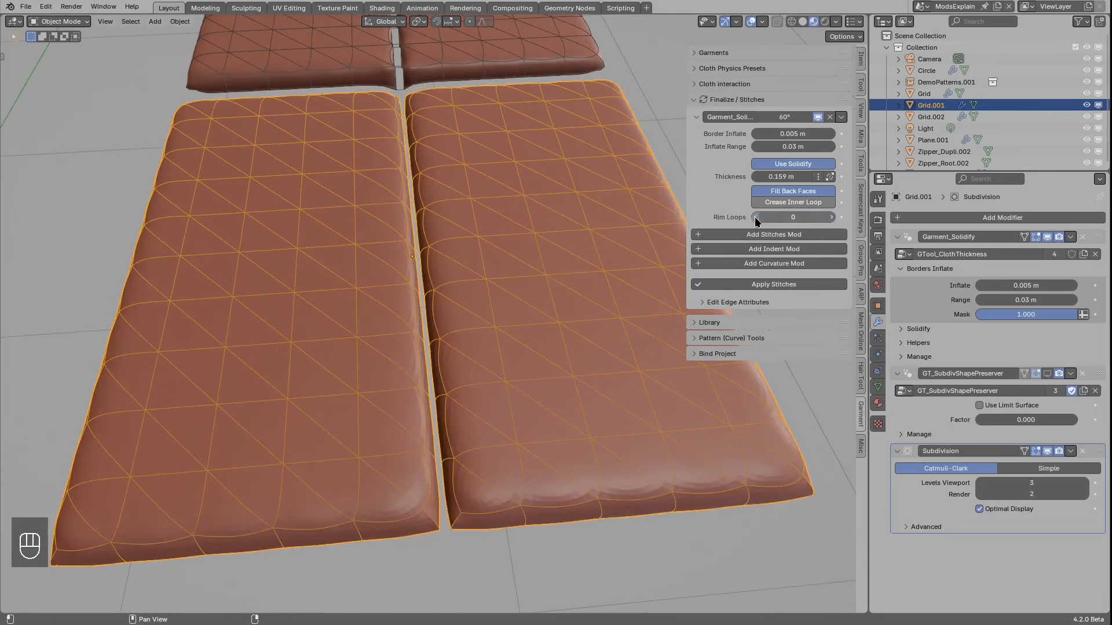
pyautogui.hotkey('alt', 'q')
pyautogui.moveTo(485, 323); pyautogui.dragTo(424, 334, button='middle')
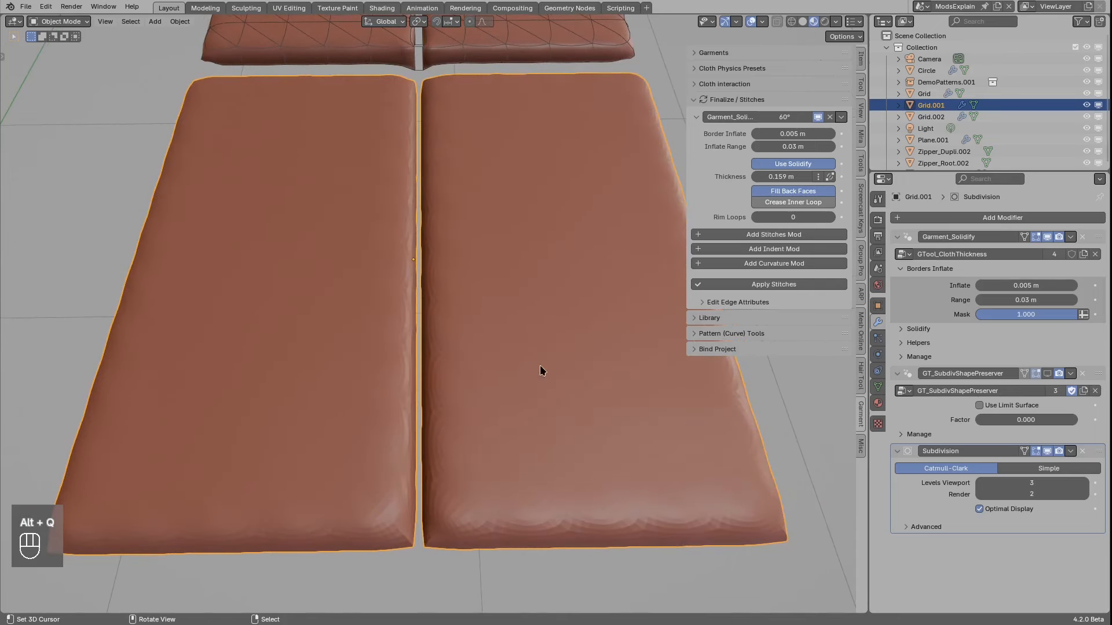
# Step: Turn the lower pair's Subdivision display off and back on, annotating with temporary arrows how the panels pull apart
pyautogui.click(1044, 447)
pyautogui.press('d')
pyautogui.moveTo(419, 374)
pyautogui.mouseDown()
pyautogui.moveTo(452, 369)
pyautogui.moveTo(418, 375)
pyautogui.mouseUp()
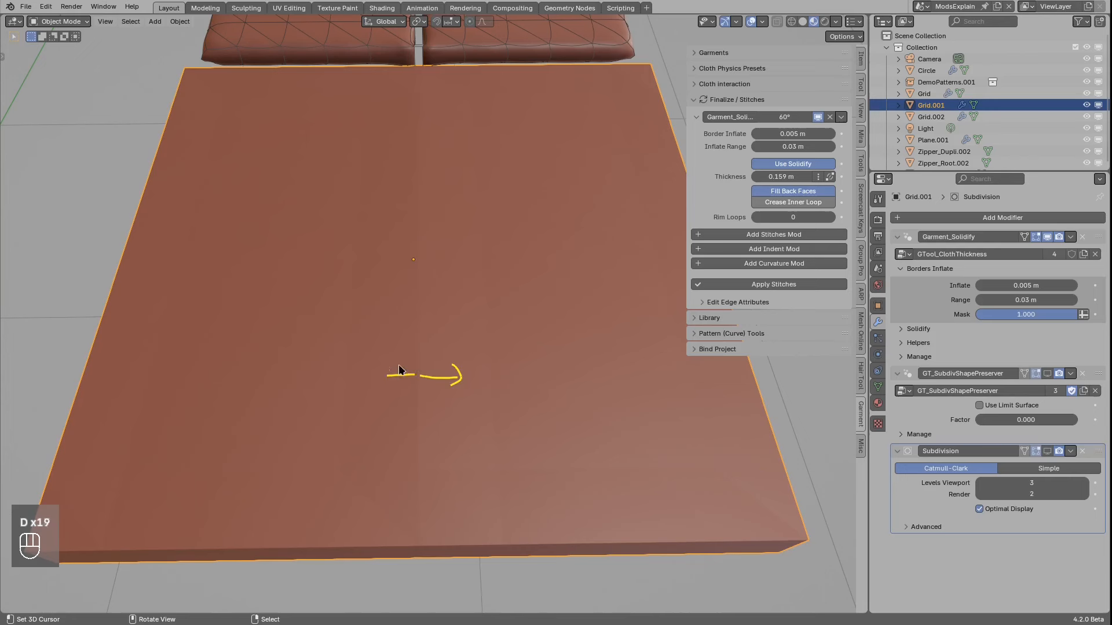
pyautogui.click(1046, 452)
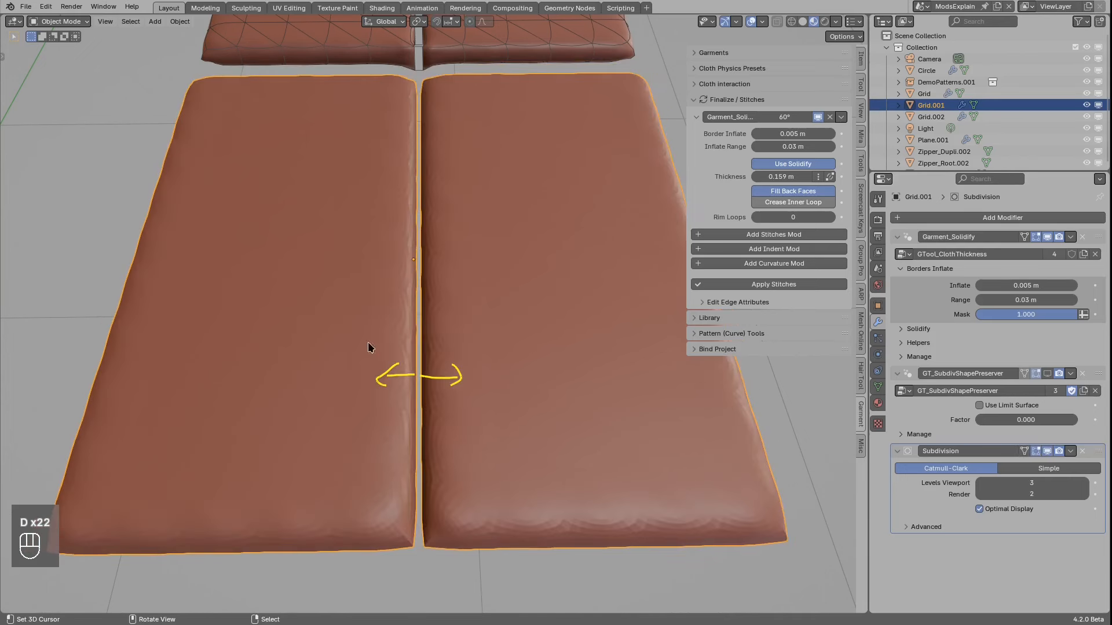
pyautogui.moveTo(392, 371); pyautogui.dragTo(398, 379, button='right')
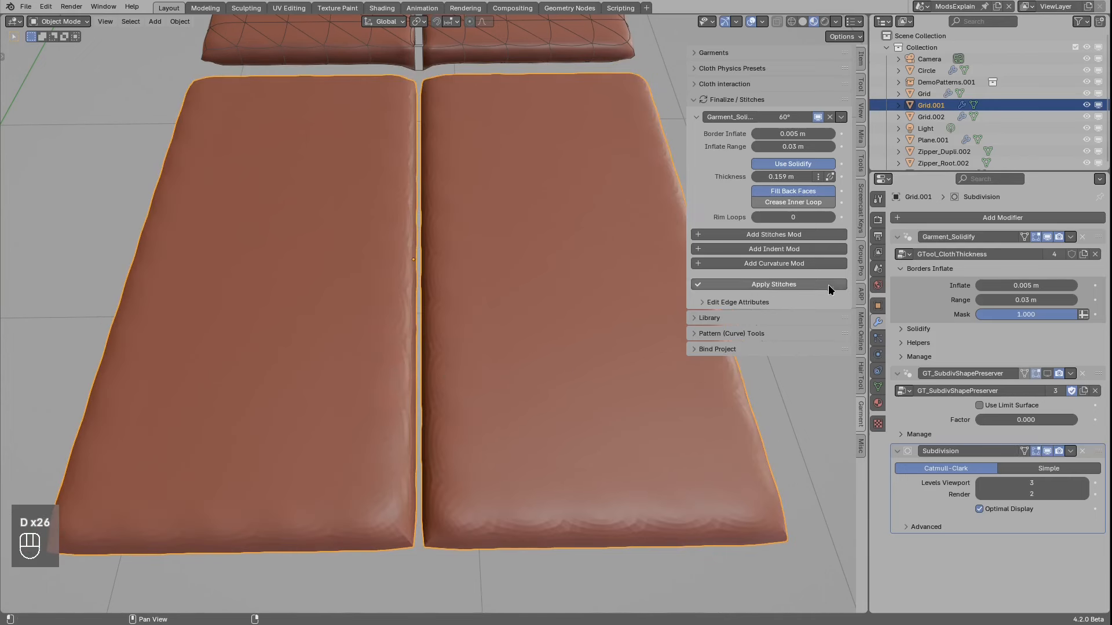
# Step: Set Rim Loops to 1 on the lower cushion pair and annotate the surface profile across its seam
pyautogui.click(830, 217)
pyautogui.scroll(-3, 506, 256)
pyautogui.moveTo(493, 231)
pyautogui.mouseDown(button='middle')
pyautogui.moveTo(485, 252)
pyautogui.moveTo(501, 222)
pyautogui.moveTo(471, 241)
pyautogui.mouseUp(button='middle')
pyautogui.scroll(2, 485, 257)
pyautogui.scroll(1, 488, 239)
pyautogui.press('d')
pyautogui.moveTo(462, 237); pyautogui.dragTo(374, 232)
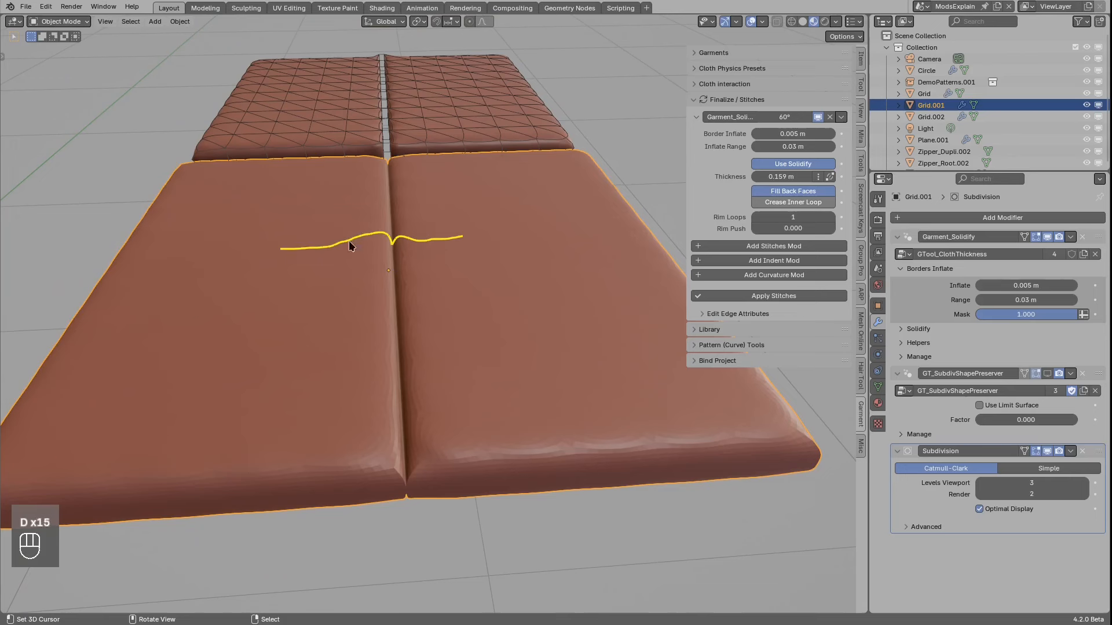
# Step: Open Garment Solidify's Border Inflate value for editing on the lower cushion pair
pyautogui.click(789, 133)
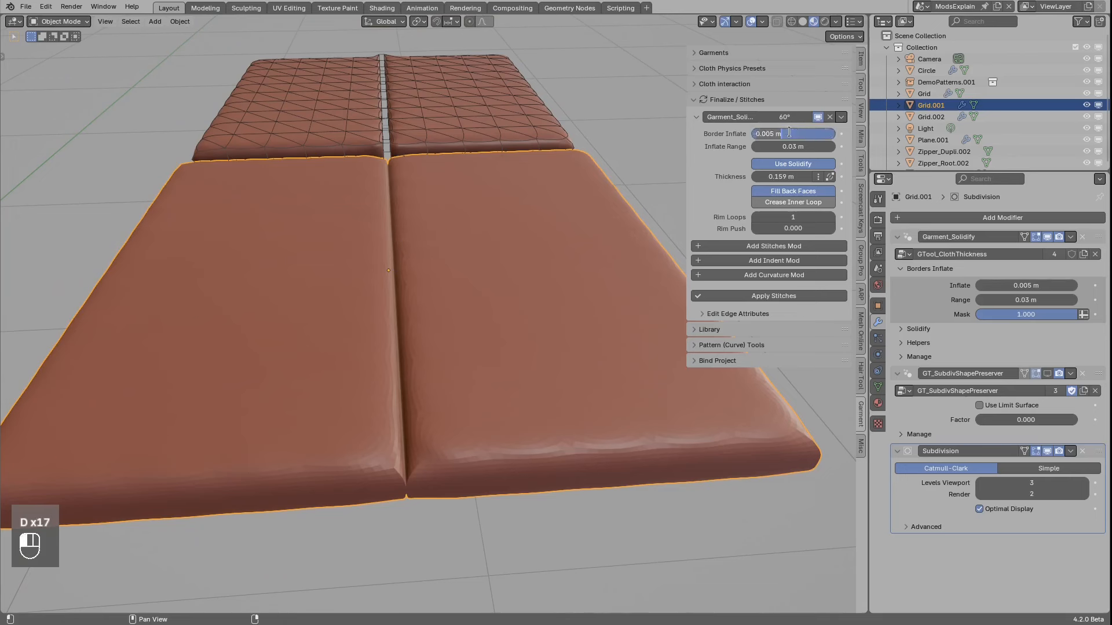
# Step: Set the red cushion's border inflate to 0.1 m, adjust it to about 0.0811 m and deselect the cushion
pyautogui.write('0.2')
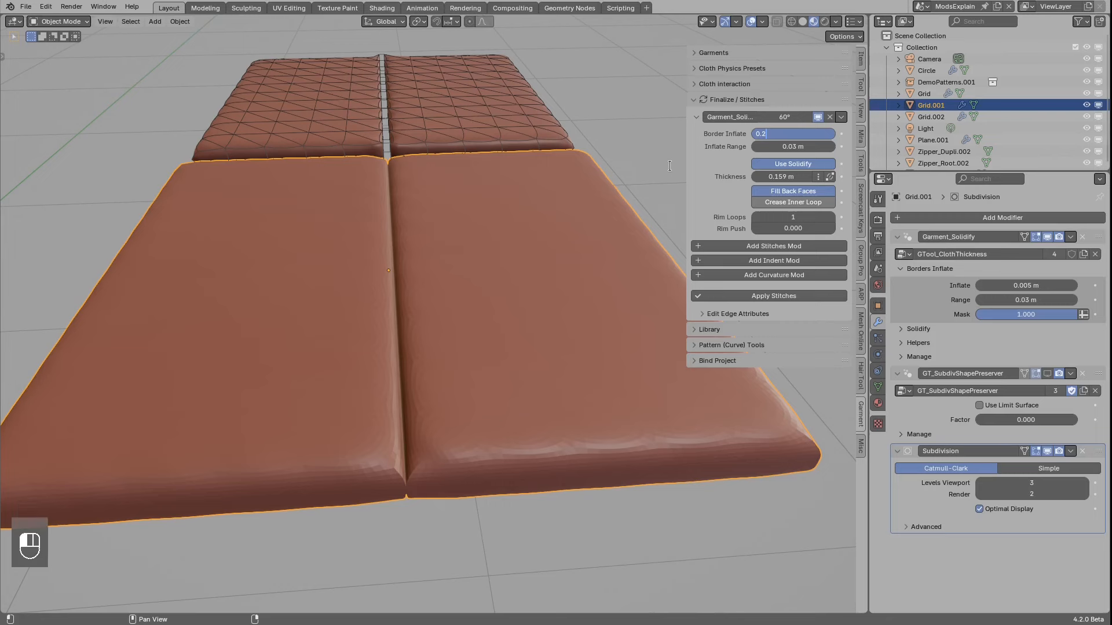
pyautogui.press('BackSpace')
pyautogui.write('1')
pyautogui.press('Return')
pyautogui.moveTo(793, 134); pyautogui.dragTo(494, 170)
pyautogui.moveTo(419, 239); pyautogui.dragTo(448, 246, button='middle')
pyautogui.hotkey('alt', 'a')
pyautogui.moveTo(464, 244); pyautogui.dragTo(335, 251)
pyautogui.moveTo(470, 243); pyautogui.dragTo(424, 238, button='right')
pyautogui.moveTo(438, 247); pyautogui.dragTo(446, 273, button='middle')
# Step: Set the inflate range of the red cushion's Garment_Solidify modifier to 0.3 m
pyautogui.click(802, 146)
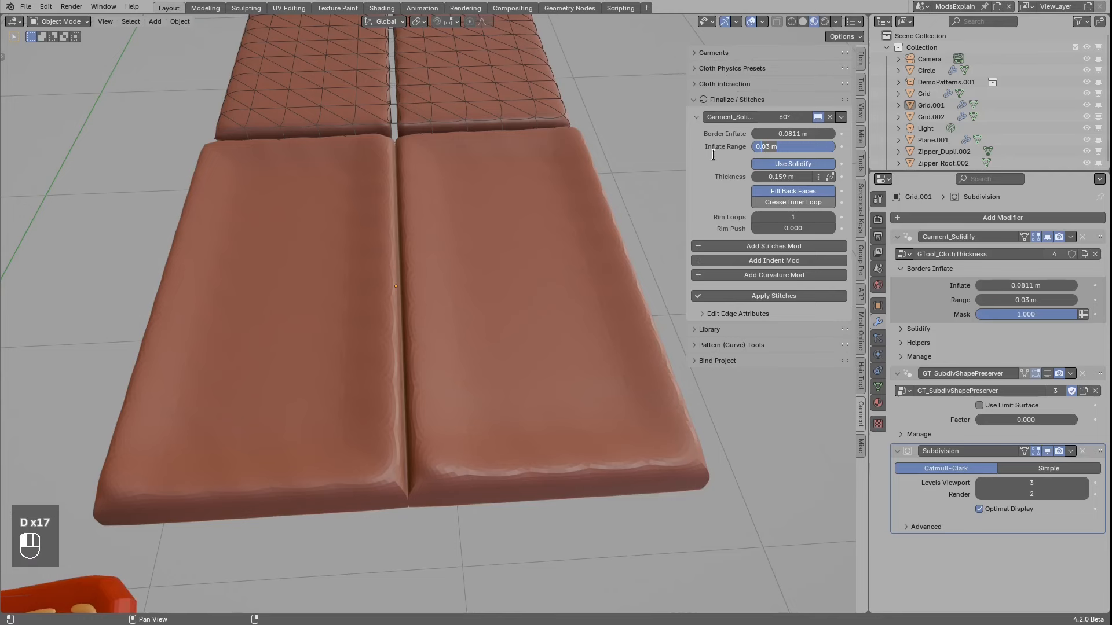
pyautogui.write('0.3')
pyautogui.press('Return')
pyautogui.moveTo(583, 203); pyautogui.dragTo(596, 241, button='middle')
pyautogui.moveTo(618, 217)
pyautogui.mouseDown()
pyautogui.moveTo(578, 213)
pyautogui.moveTo(412, 244)
pyautogui.mouseUp()
pyautogui.moveTo(409, 253); pyautogui.dragTo(581, 228, button='right')
pyautogui.moveTo(586, 243); pyautogui.dragTo(572, 214, button='middle')
pyautogui.scroll(2, 572, 261)
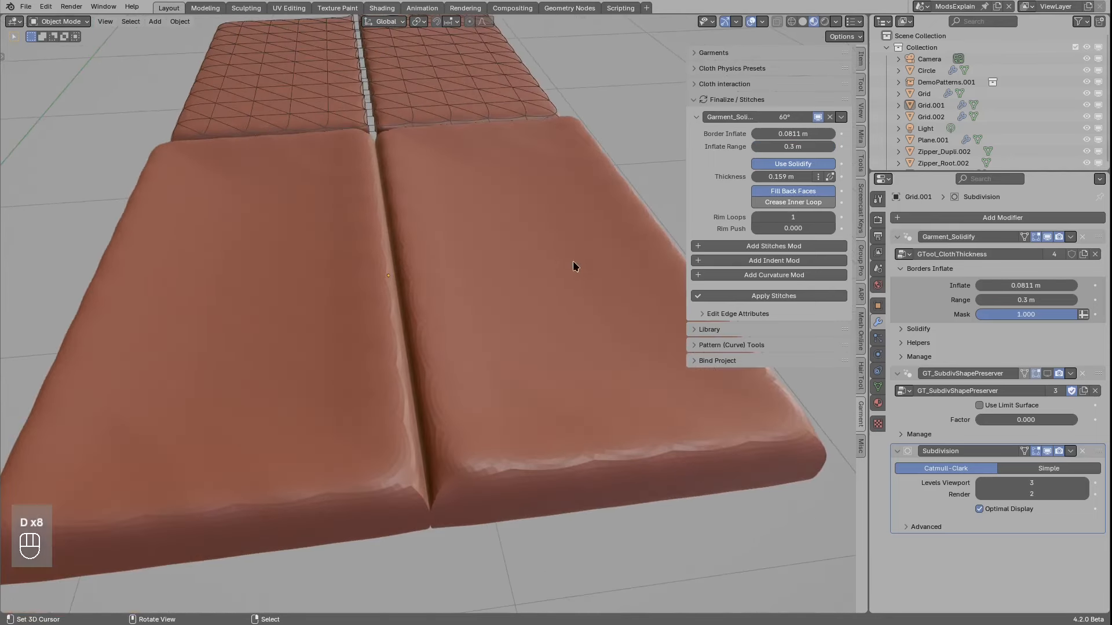
# Step: Set the border inflate of the red cushion's Garment_Solidify modifier to 0.02 m
pyautogui.click(773, 134)
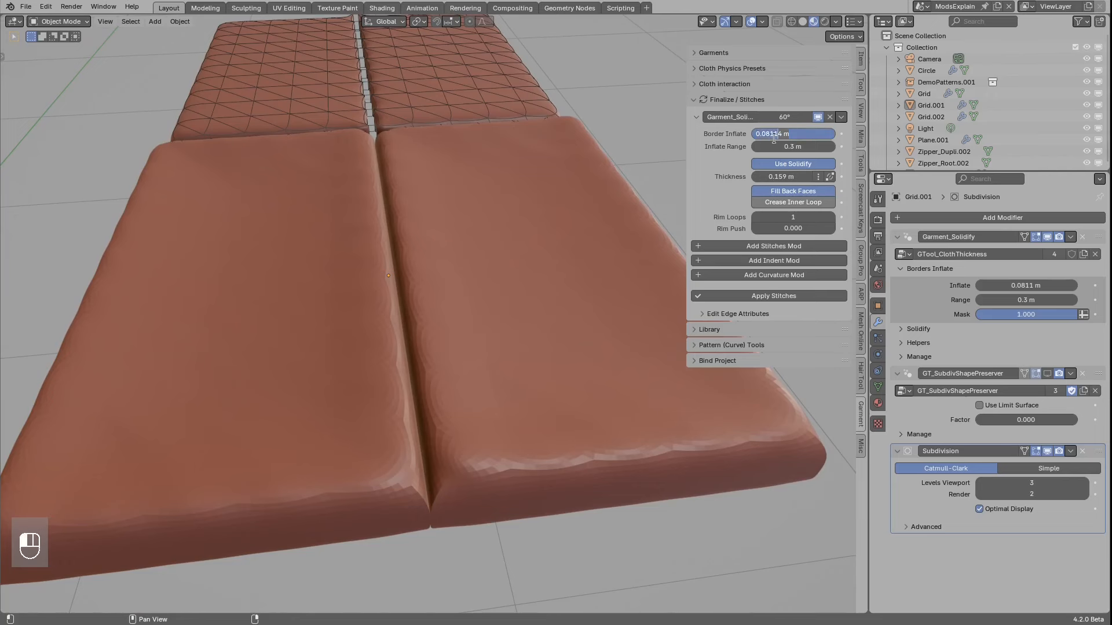
pyautogui.write('0.02')
pyautogui.press('Return')
# Step: Set the island thickness to 0 on the left cushion panel and to 5 on the right one
pyautogui.click(830, 177)
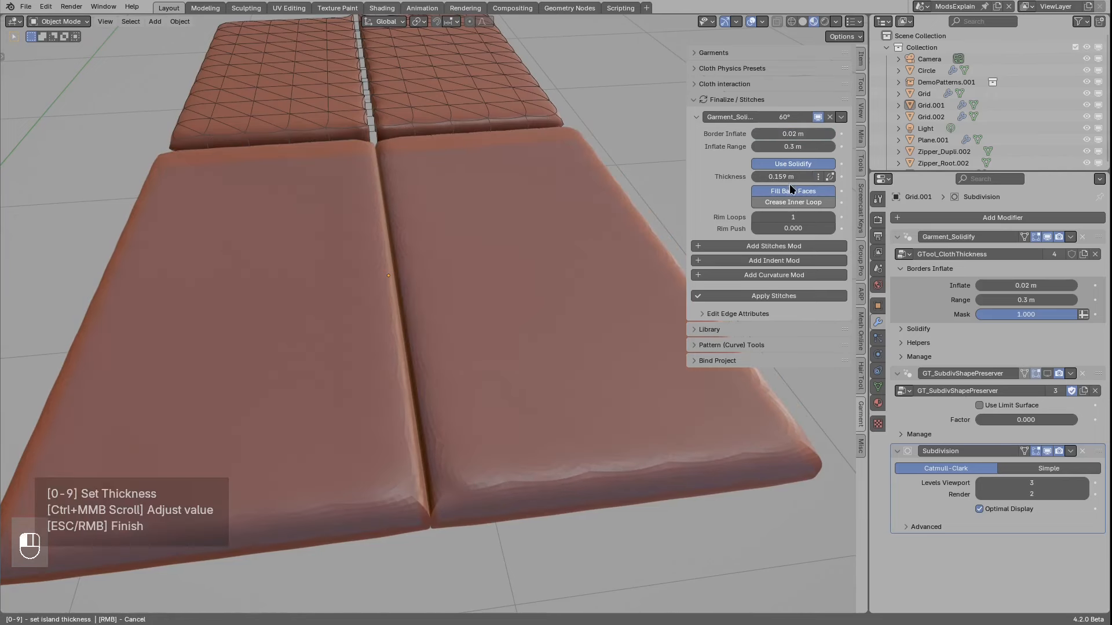
pyautogui.moveTo(502, 246); pyautogui.dragTo(440, 206, button='middle')
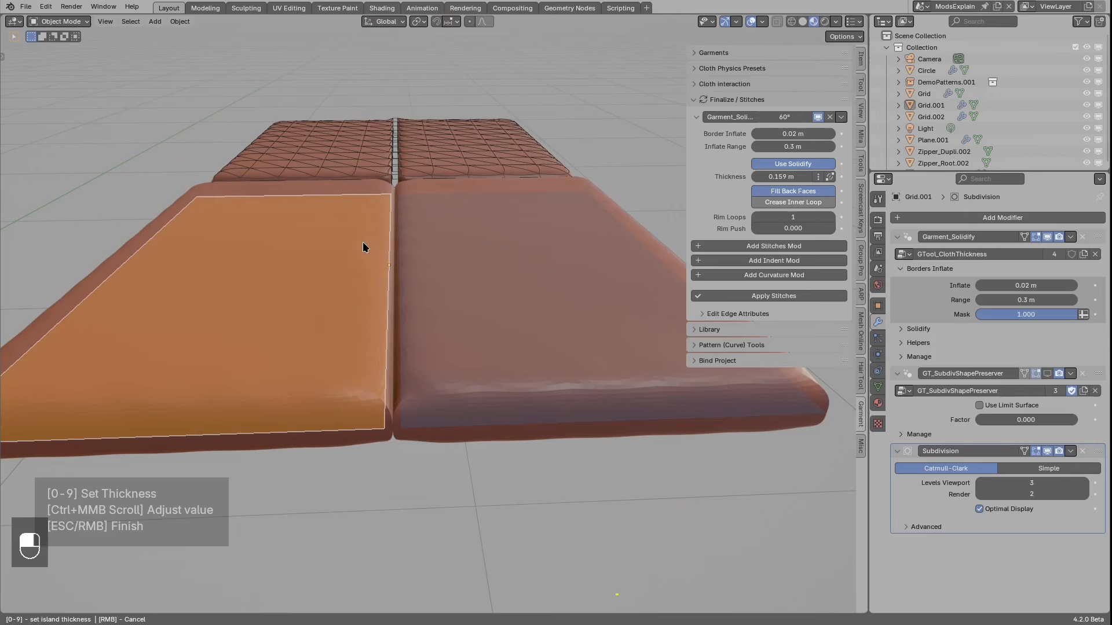
pyautogui.press('0')
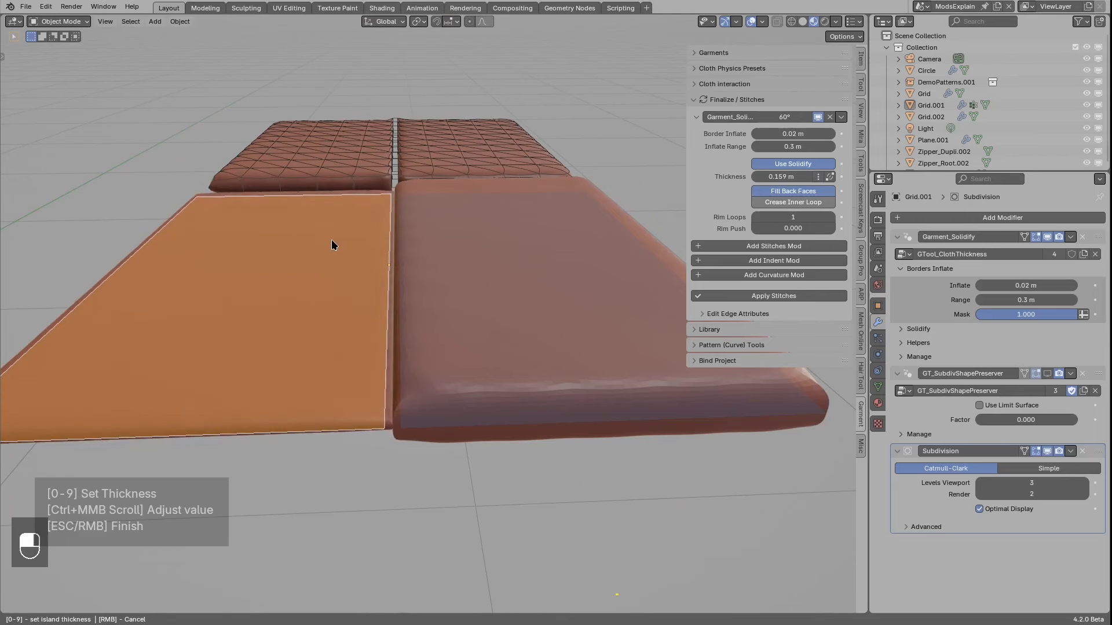
pyautogui.moveTo(321, 249)
pyautogui.mouseDown(button='middle')
pyautogui.moveTo(290, 228)
pyautogui.moveTo(304, 250)
pyautogui.mouseUp(button='middle')
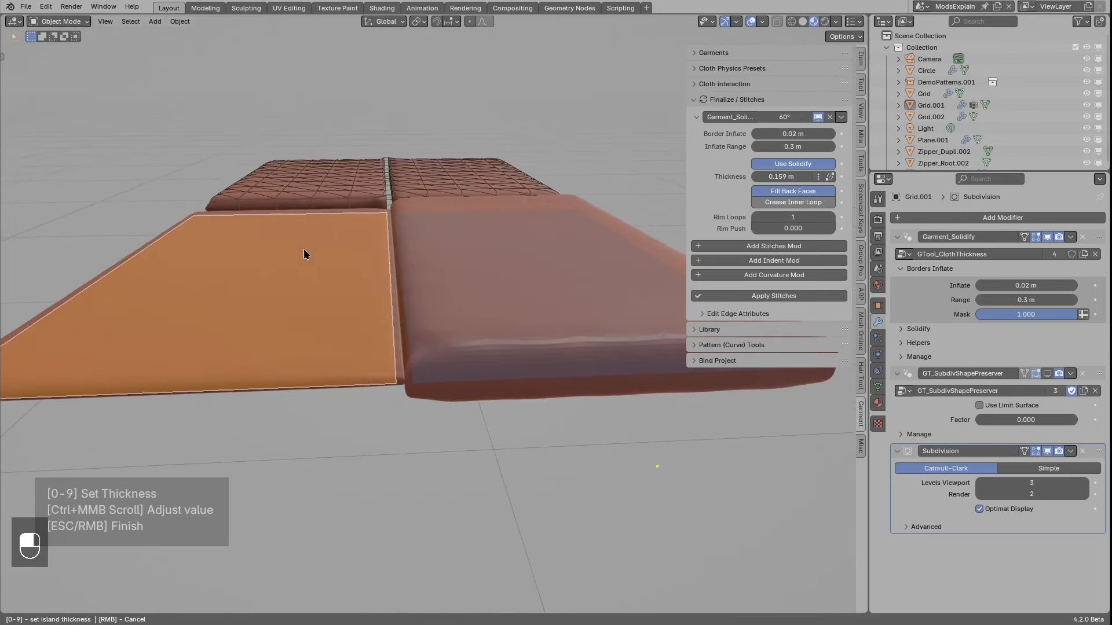
pyautogui.press('5')
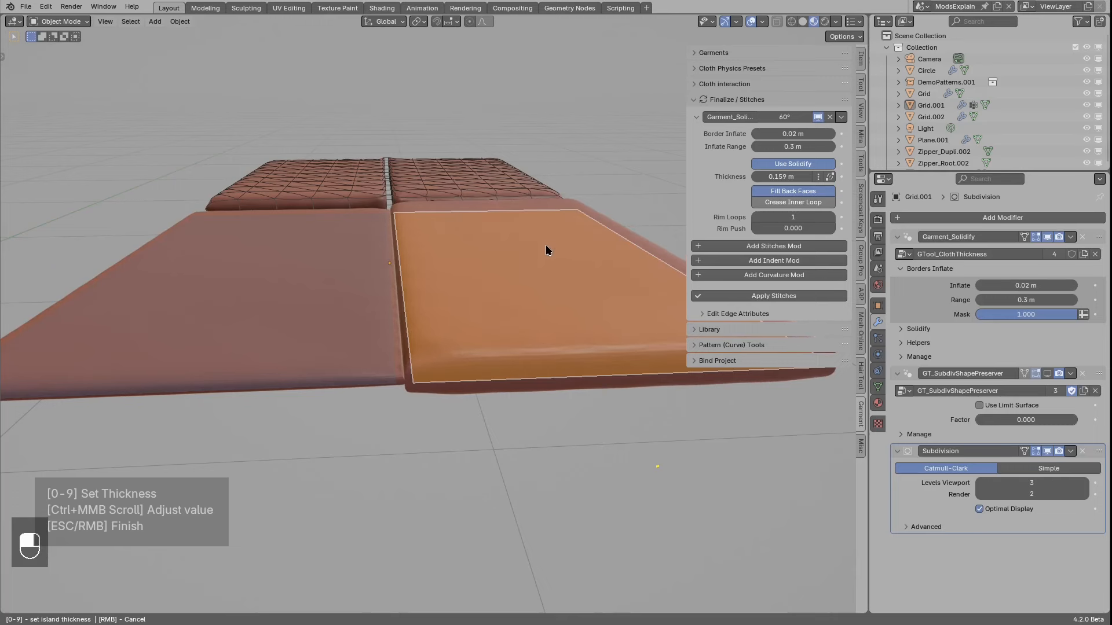
pyautogui.rightClick(547, 280)
pyautogui.moveTo(554, 243); pyautogui.dragTo(476, 313, button='middle')
pyautogui.keyDown('shift'); pyautogui.moveTo(476, 313); pyautogui.dragTo(512, 305, button='middle'); pyautogui.keyUp('shift')
pyautogui.moveTo(371, 239); pyautogui.dragTo(498, 294, button='middle')
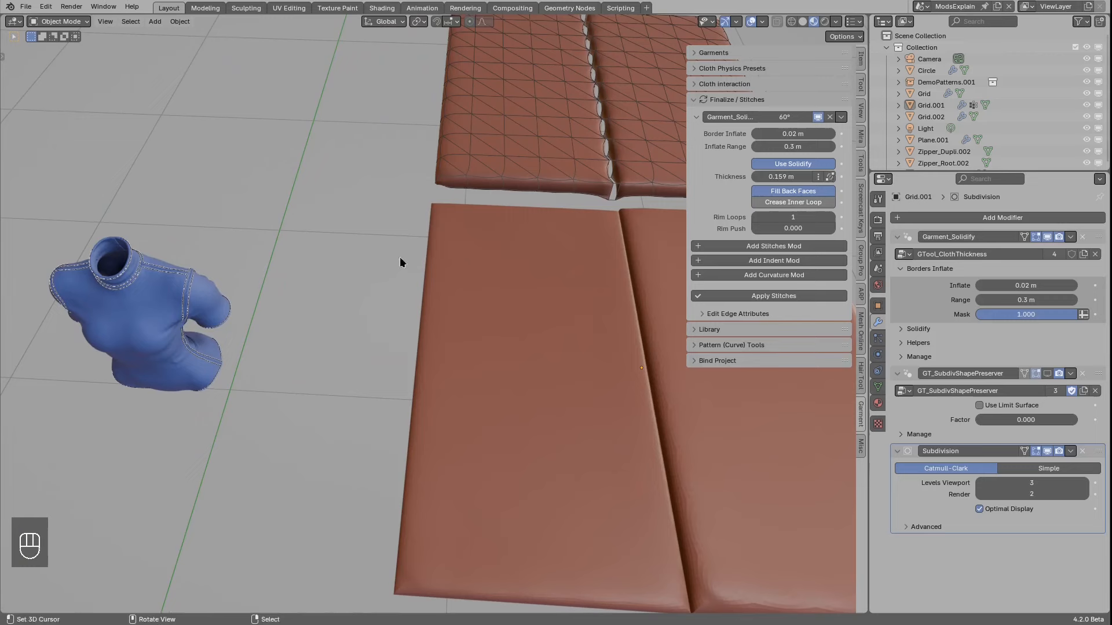
# Step: Select the blue shirt and toggle edge weld on the short end edges of its collar pattern to close the collar seam
pyautogui.click(143, 263)
pyautogui.press('KP_Decimal')
pyautogui.moveTo(135, 268)
pyautogui.mouseDown(button='middle')
pyautogui.moveTo(261, 258)
pyautogui.moveTo(378, 216)
pyautogui.moveTo(399, 349)
pyautogui.moveTo(365, 242)
pyautogui.moveTo(360, 256)
pyautogui.moveTo(381, 251)
pyautogui.mouseUp(button='middle')
pyautogui.scroll(3, 400, 349)
pyautogui.press('d')
pyautogui.moveTo(374, 235)
pyautogui.mouseDown()
pyautogui.moveTo(367, 280)
pyautogui.moveTo(421, 288)
pyautogui.mouseUp()
pyautogui.moveTo(421, 288); pyautogui.dragTo(433, 257, button='right')
pyautogui.moveTo(433, 257); pyautogui.dragTo(444, 264, button='middle')
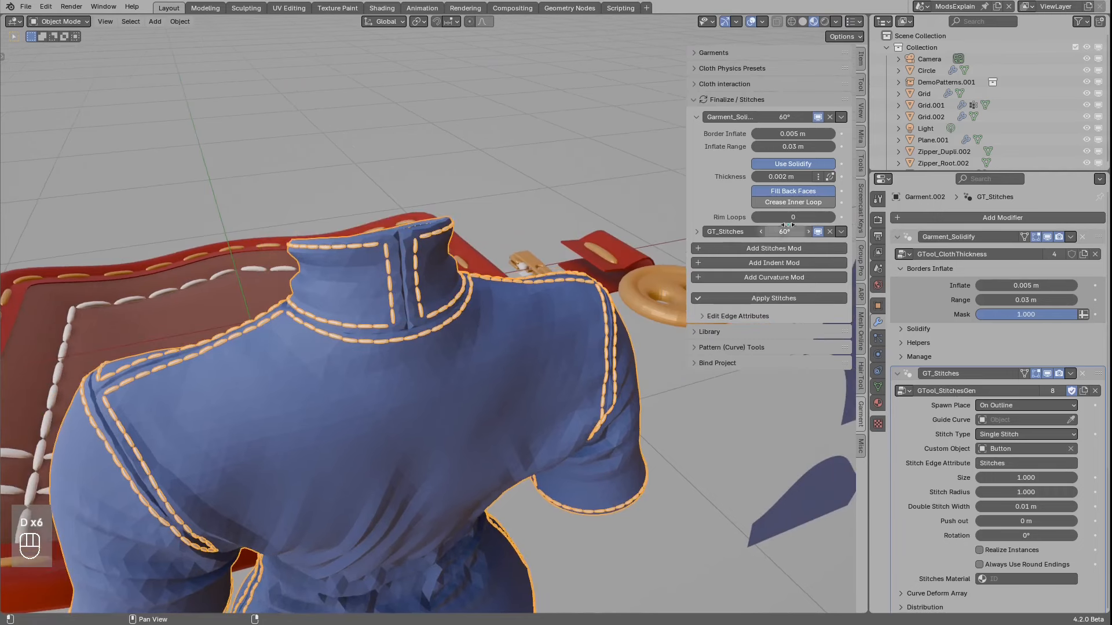
pyautogui.click(830, 176)
pyautogui.moveTo(600, 202); pyautogui.dragTo(410, 229, button='middle')
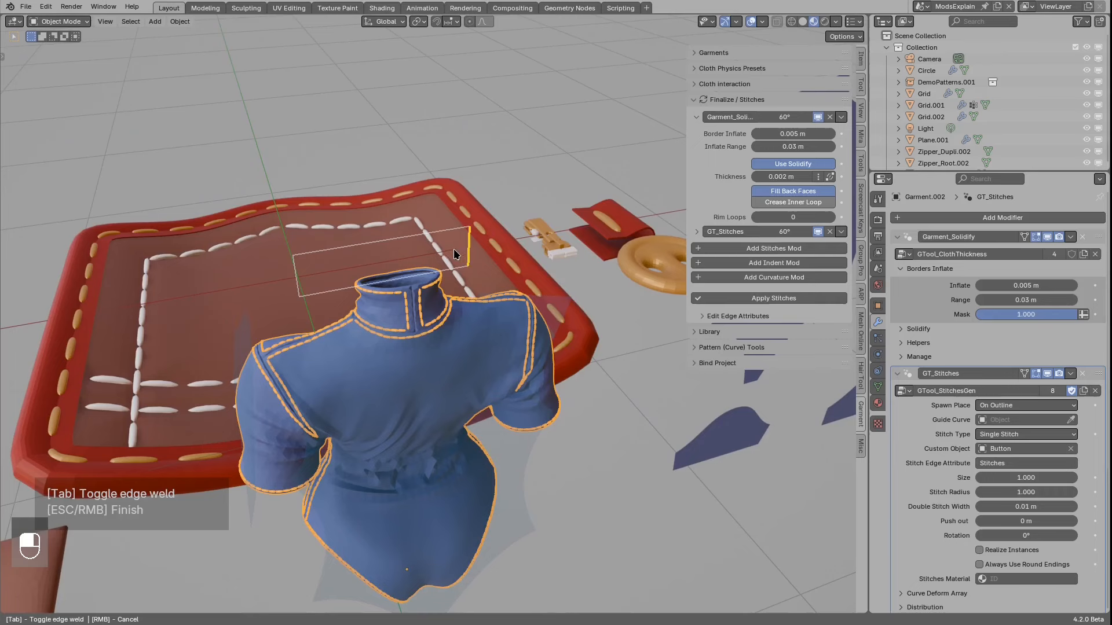
pyautogui.moveTo(329, 265); pyautogui.dragTo(292, 272, button='middle')
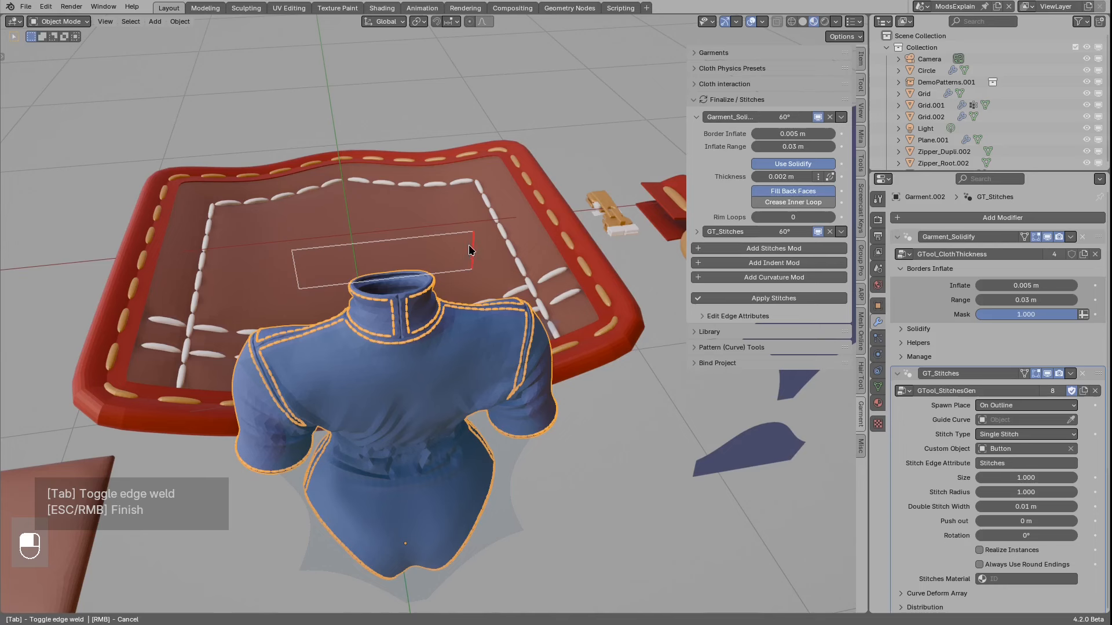
pyautogui.click(299, 272)
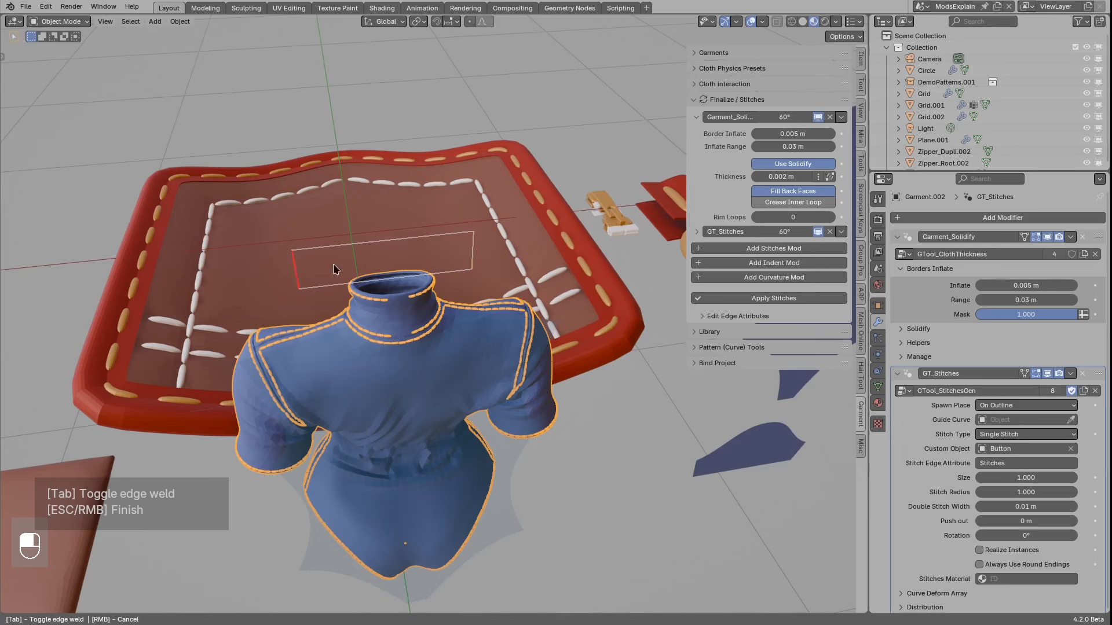
pyautogui.rightClick(376, 270)
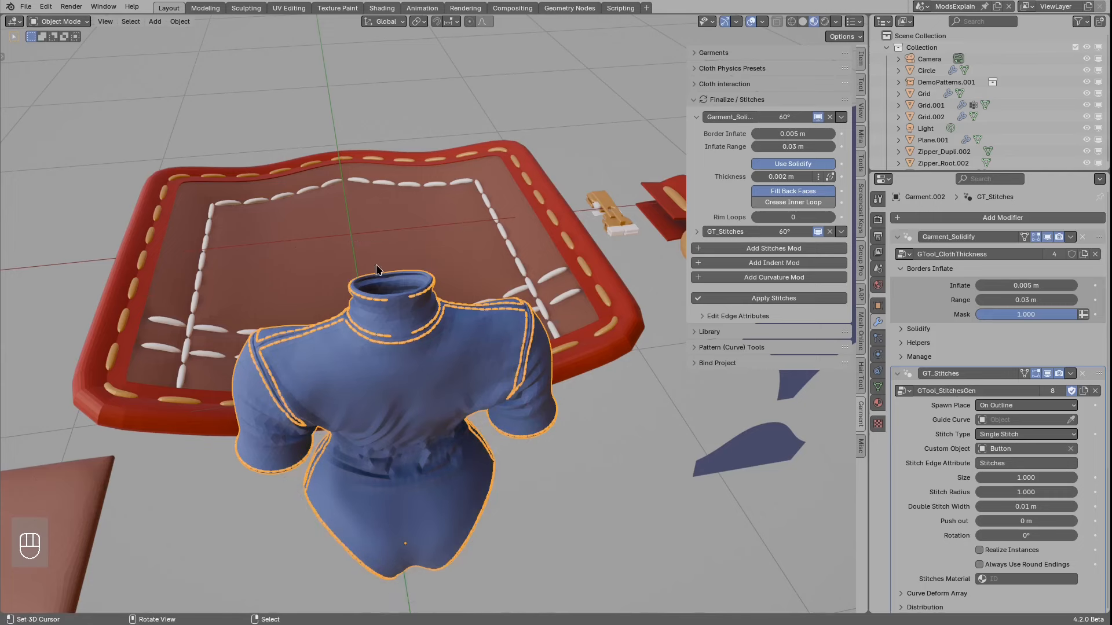
# Step: Collapse the solidify settings, expand the shirt's GT_Stitches settings and choose On Outline as the spawn place
pyautogui.moveTo(418, 320); pyautogui.dragTo(681, 207, button='middle')
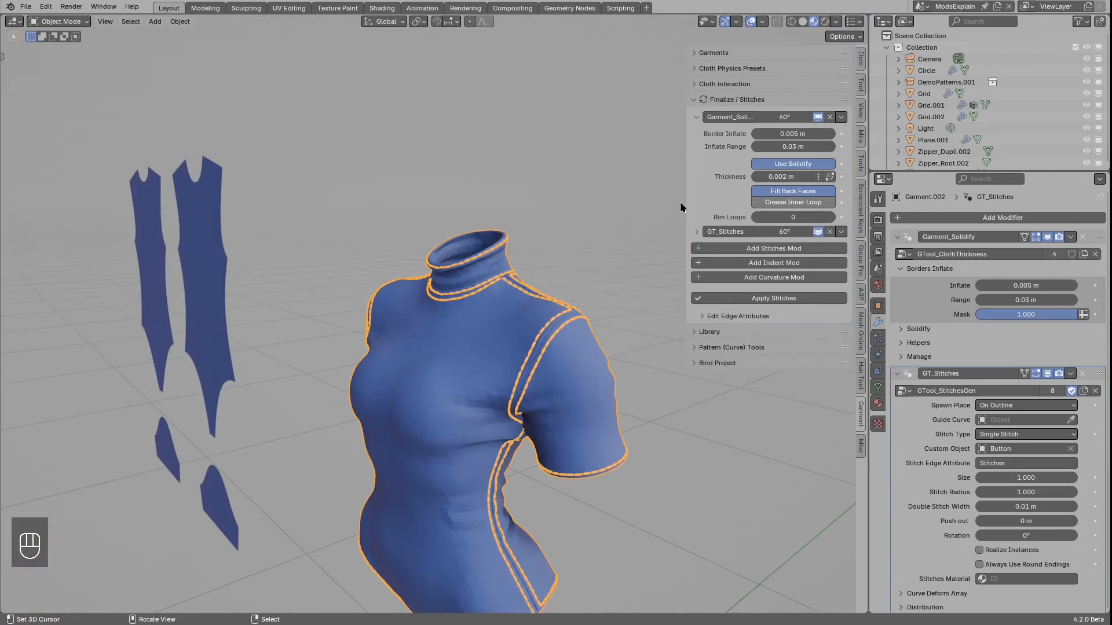
pyautogui.click(694, 117)
pyautogui.click(694, 130)
pyautogui.moveTo(512, 250); pyautogui.dragTo(504, 302, button='middle')
pyautogui.scroll(1, 497, 282)
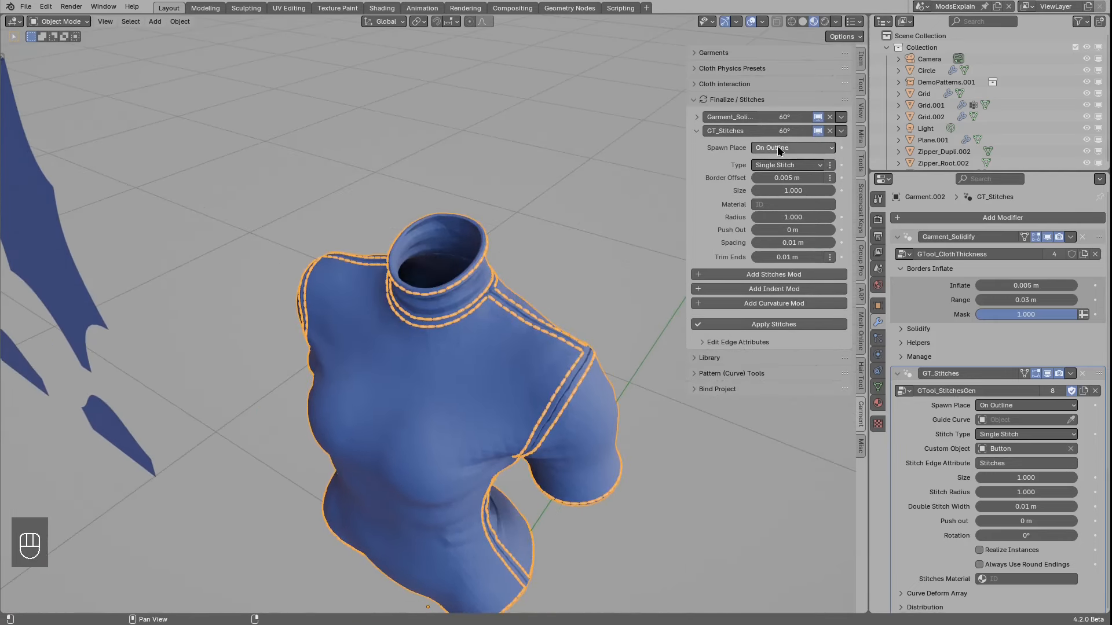
pyautogui.click(777, 147)
pyautogui.click(775, 158)
# Step: Choose Single Stitch as the stitch type and set the border offset to about 0.00828 m
pyautogui.click(782, 166)
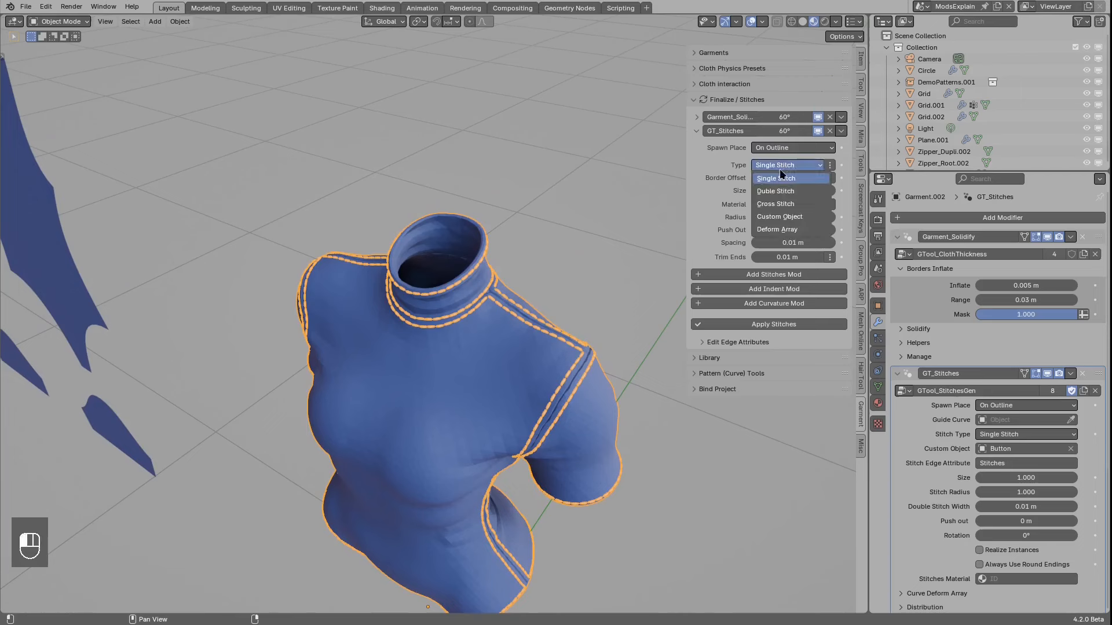
pyautogui.click(776, 179)
pyautogui.keyDown('shift'); pyautogui.moveTo(776, 179); pyautogui.dragTo(588, 241); pyautogui.keyUp('shift')
pyautogui.scroll(2, 611, 279)
# Step: Try different push out and spacing values for the shirt's stitches and undo the changes
pyautogui.hotkey('ctrl', 'z')
pyautogui.hotkey('ctrl', 'z')
pyautogui.moveTo(793, 230); pyautogui.dragTo(781, 239)
pyautogui.hotkey('ctrl', 'z')
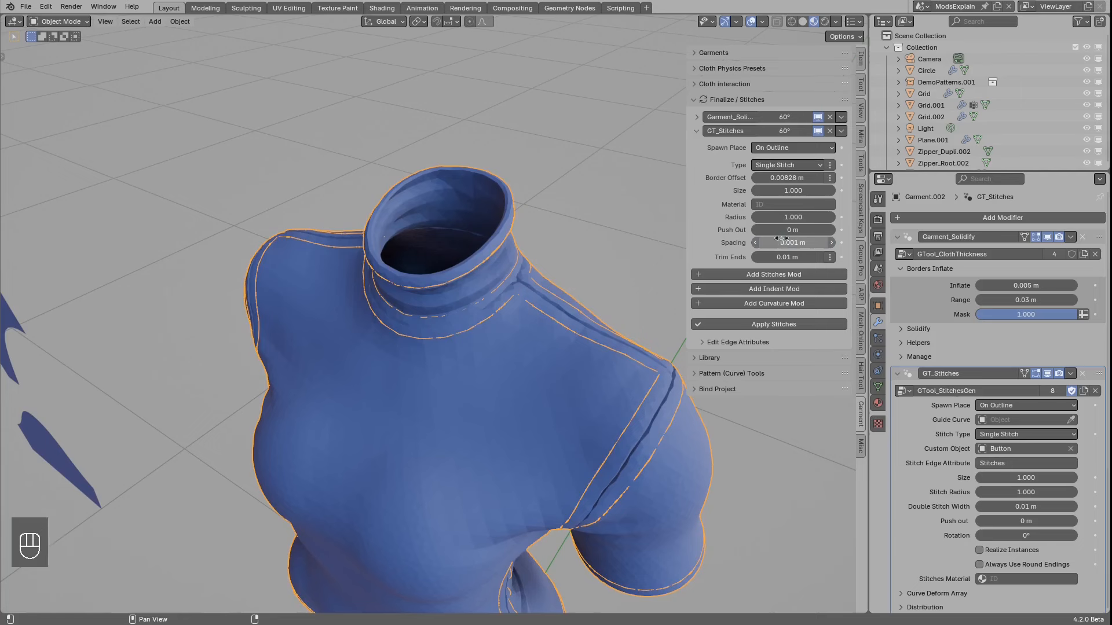
pyautogui.hotkey('ctrl', 'z')
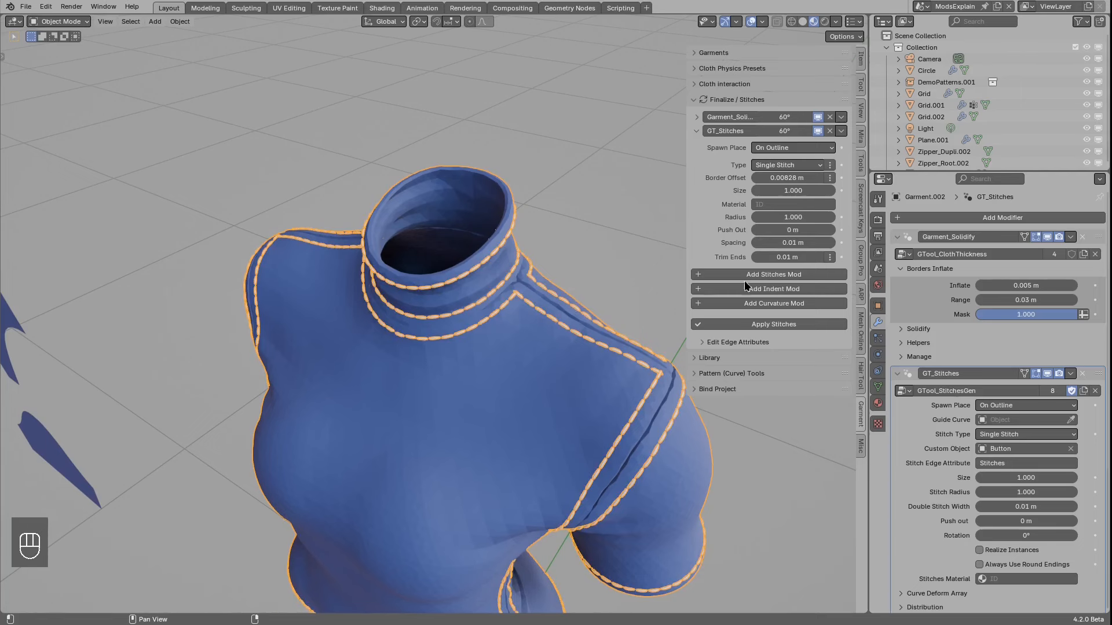
pyautogui.moveTo(799, 243)
pyautogui.mouseDown()
pyautogui.moveTo(819, 242)
pyautogui.moveTo(801, 263)
pyautogui.mouseUp()
pyautogui.hotkey('ctrl', 'z')
pyautogui.hotkey('ctrl', 'z')
# Step: Set the stitches' Trim Ends to 0 m and mark the stitch crossing beside the collar with a freehand circle
pyautogui.moveTo(570, 301)
pyautogui.mouseDown(button='middle')
pyautogui.moveTo(425, 286)
pyautogui.moveTo(440, 272)
pyautogui.moveTo(440, 233)
pyautogui.mouseUp(button='middle')
pyautogui.press('d')
pyautogui.moveTo(457, 194); pyautogui.dragTo(450, 196)
pyautogui.moveTo(450, 196); pyautogui.dragTo(462, 227, button='right')
pyautogui.moveTo(462, 229); pyautogui.dragTo(466, 246, button='middle')
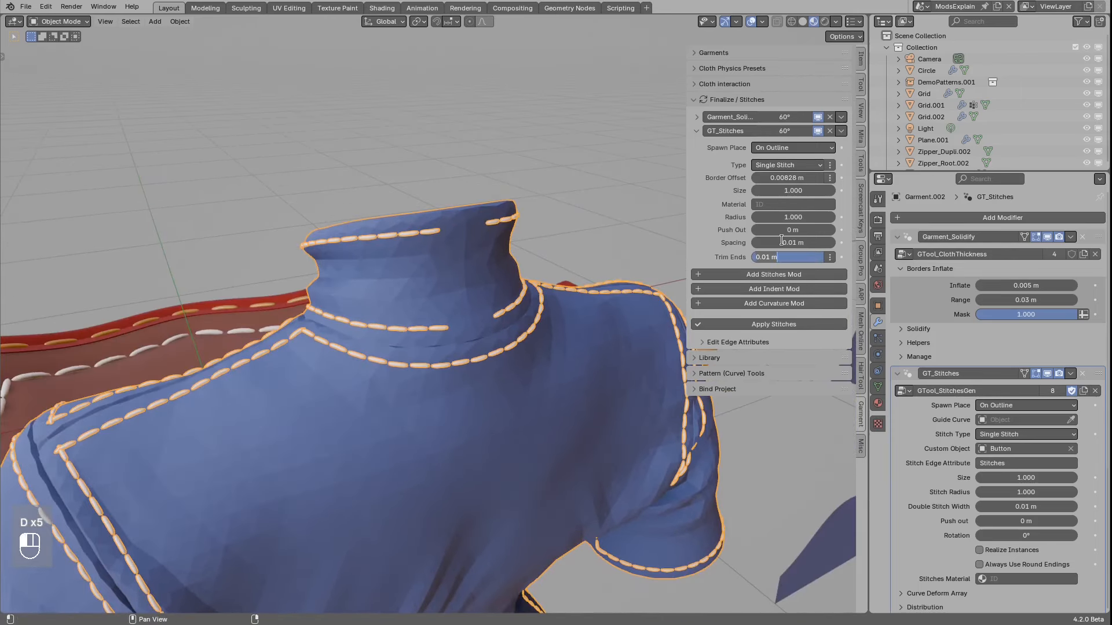
pyautogui.write('0')
pyautogui.press('Return')
pyautogui.moveTo(399, 244); pyautogui.dragTo(380, 339, button='middle')
pyautogui.moveTo(385, 330); pyautogui.dragTo(373, 349)
pyautogui.press('d')
pyautogui.press('d')
# Step: Undo the freehand marks and the last Trim Ends change
pyautogui.hotkey('ctrl', 'z')
pyautogui.hotkey('ctrl', 'z')
pyautogui.hotkey('ctrl', 'z')
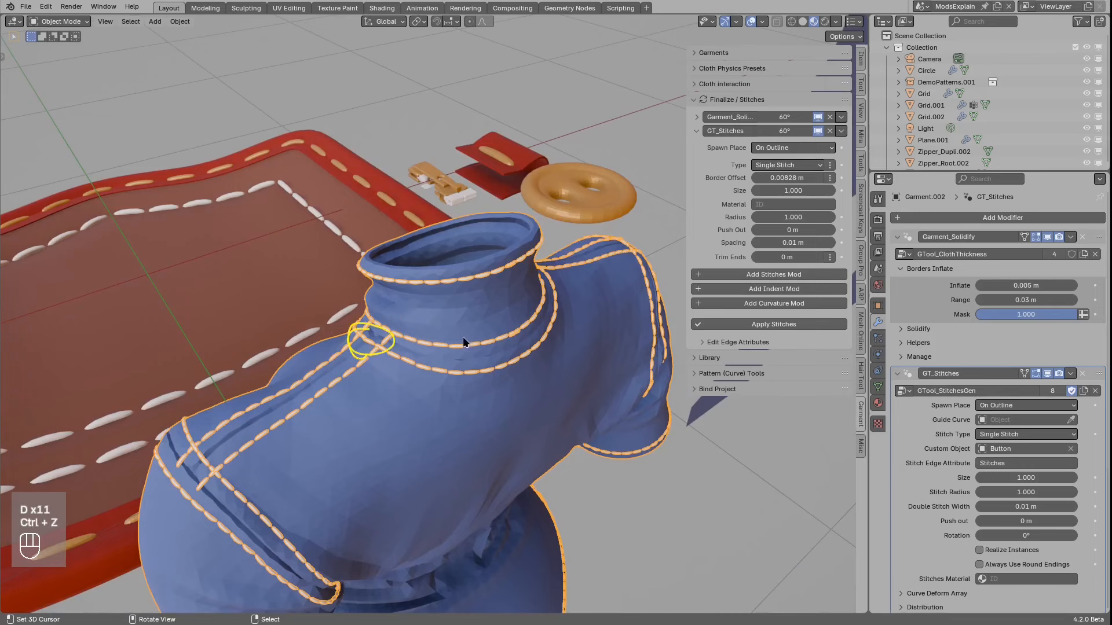
# Step: Adjust the trim at the individual stitch ends of the collar seam to close the gaps, and deselect the shirt
pyautogui.moveTo(471, 325); pyautogui.dragTo(500, 264, button='middle')
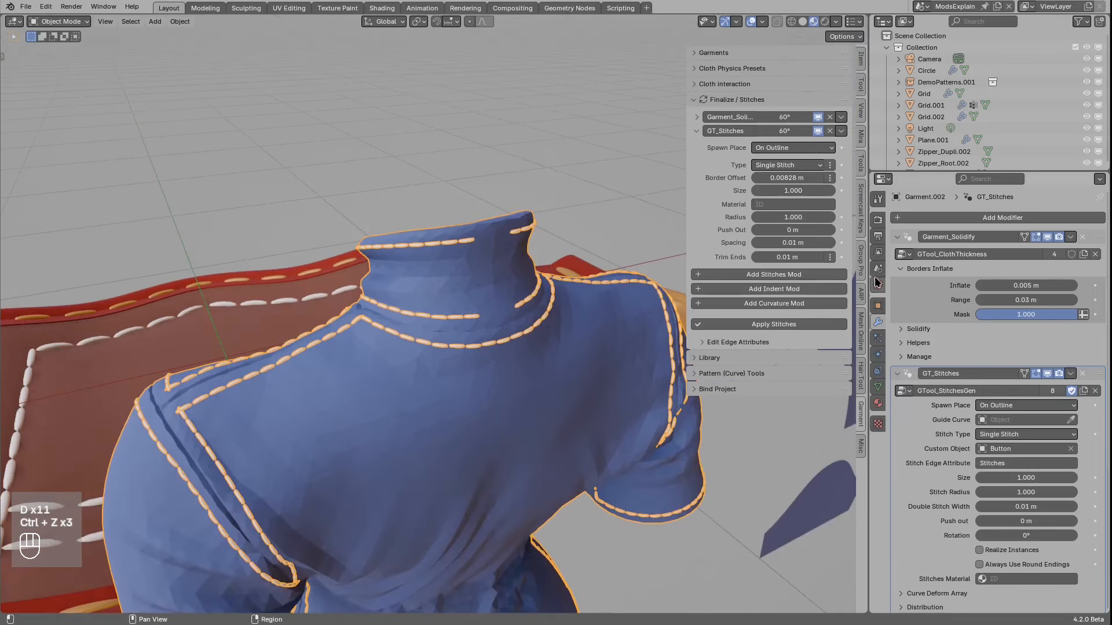
pyautogui.click(830, 257)
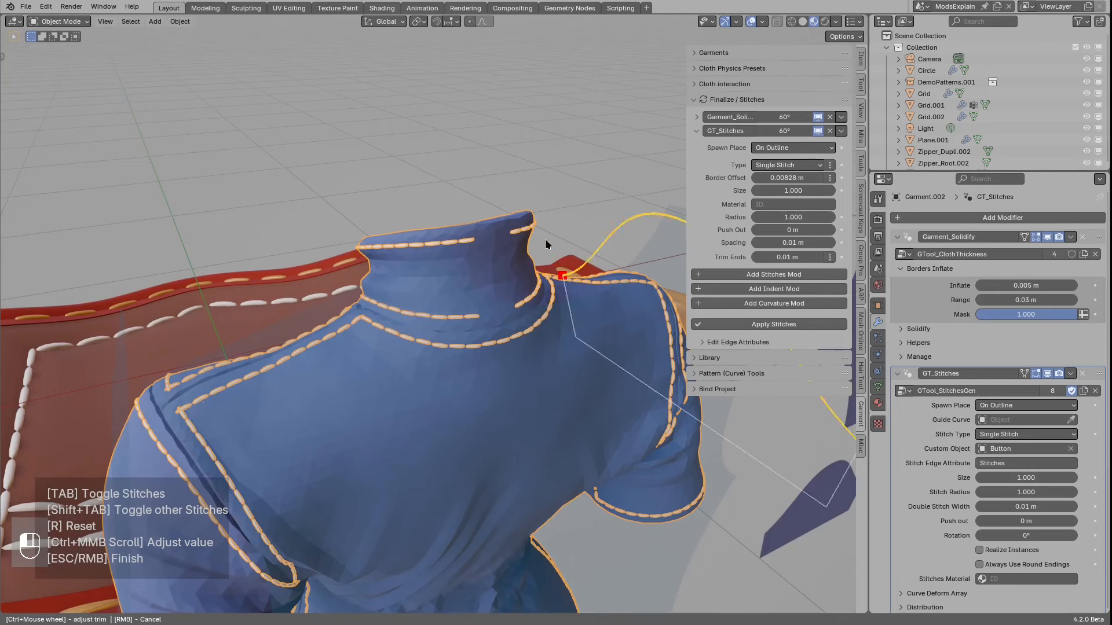
pyautogui.scroll(-1, 512, 232)
pyautogui.moveTo(505, 218); pyautogui.dragTo(501, 251, button='middle')
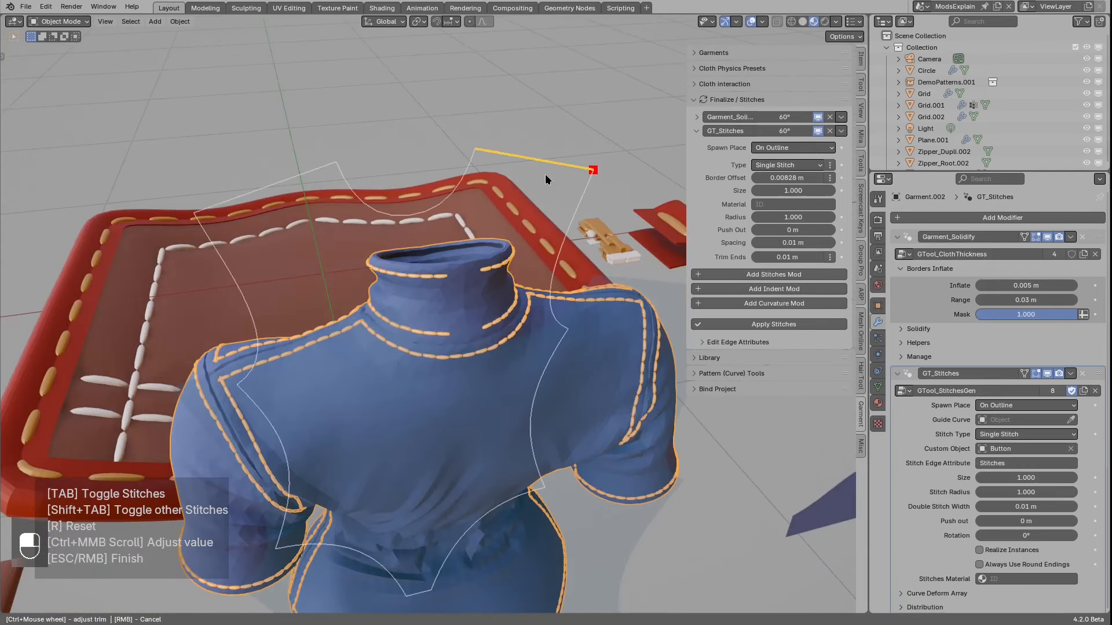
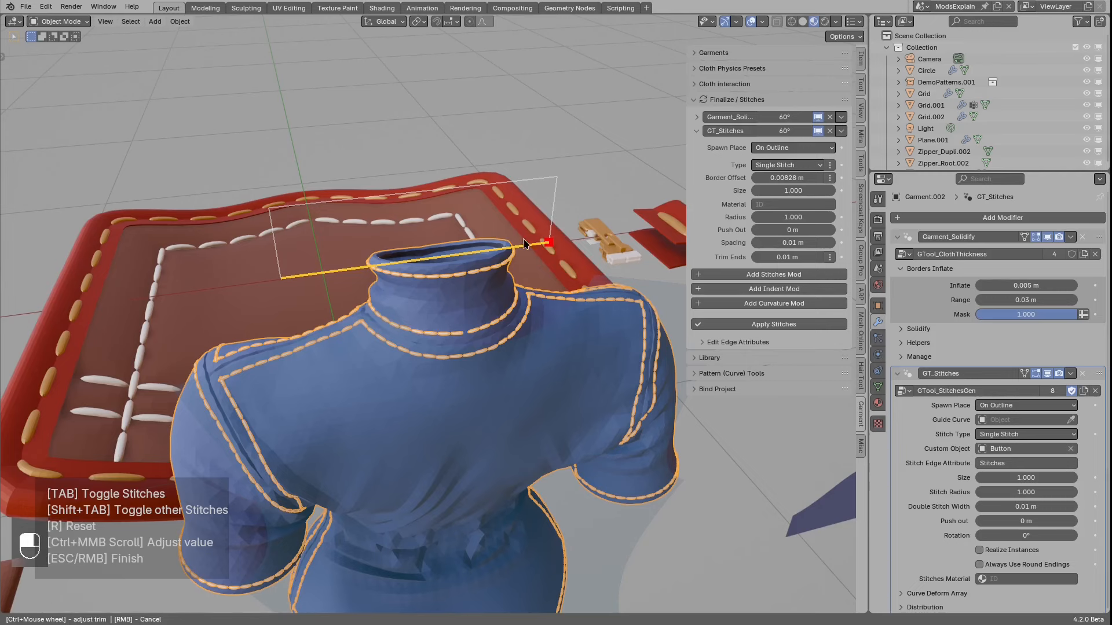
pyautogui.rightClick(495, 239)
pyautogui.hotkey('alt', 'a')
# Step: Turn off the stitches along the collar's top edge and test toggling stitches on the front panel's edges
pyautogui.moveTo(403, 305); pyautogui.dragTo(514, 288, button='middle')
pyautogui.moveTo(342, 300); pyautogui.dragTo(440, 316, button='middle')
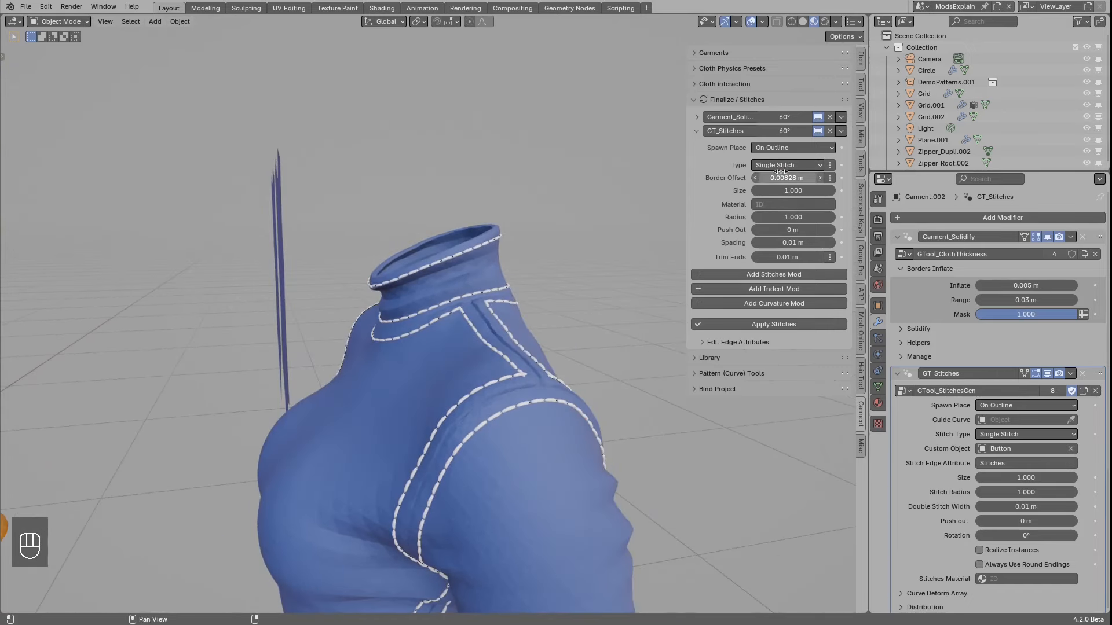
pyautogui.click(830, 165)
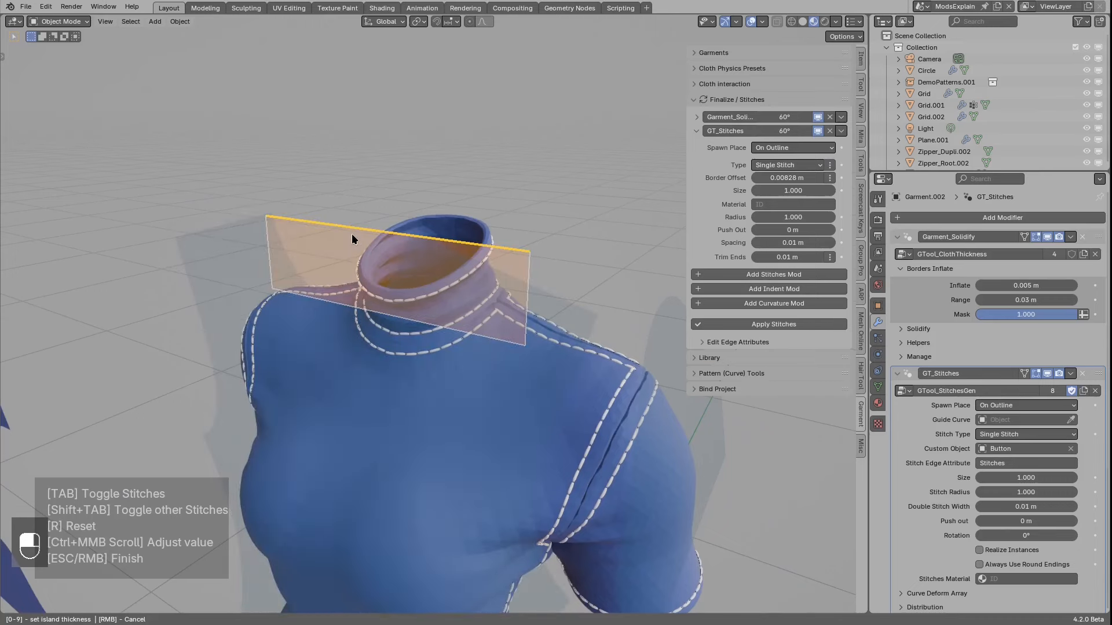
pyautogui.moveTo(485, 245); pyautogui.dragTo(560, 316, button='middle')
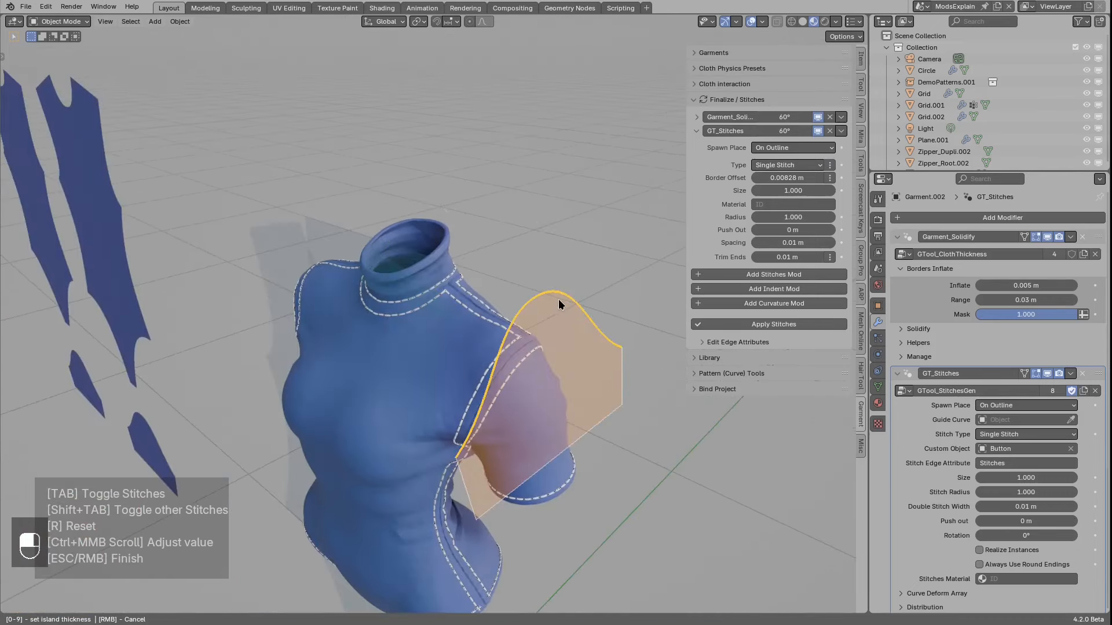
pyautogui.click(581, 432)
pyautogui.click(446, 300)
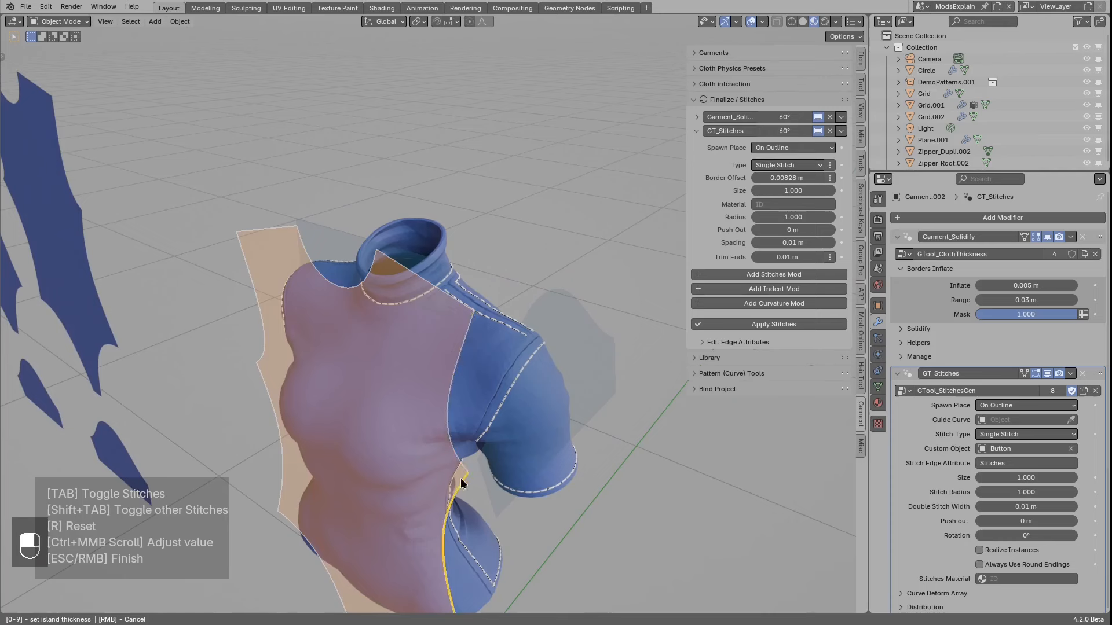
pyautogui.hotkey('shift', 'Tab')
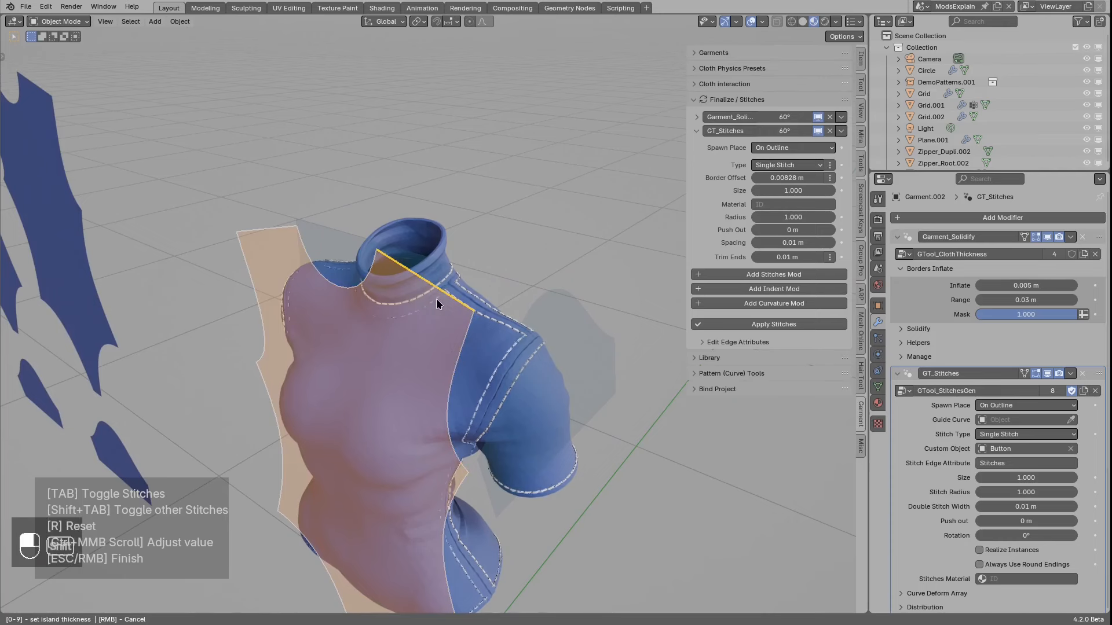
pyautogui.rightClick(443, 309)
pyautogui.moveTo(477, 319); pyautogui.dragTo(527, 326, button='middle')
pyautogui.hotkey('alt', 'a')
pyautogui.scroll(2, 472, 272)
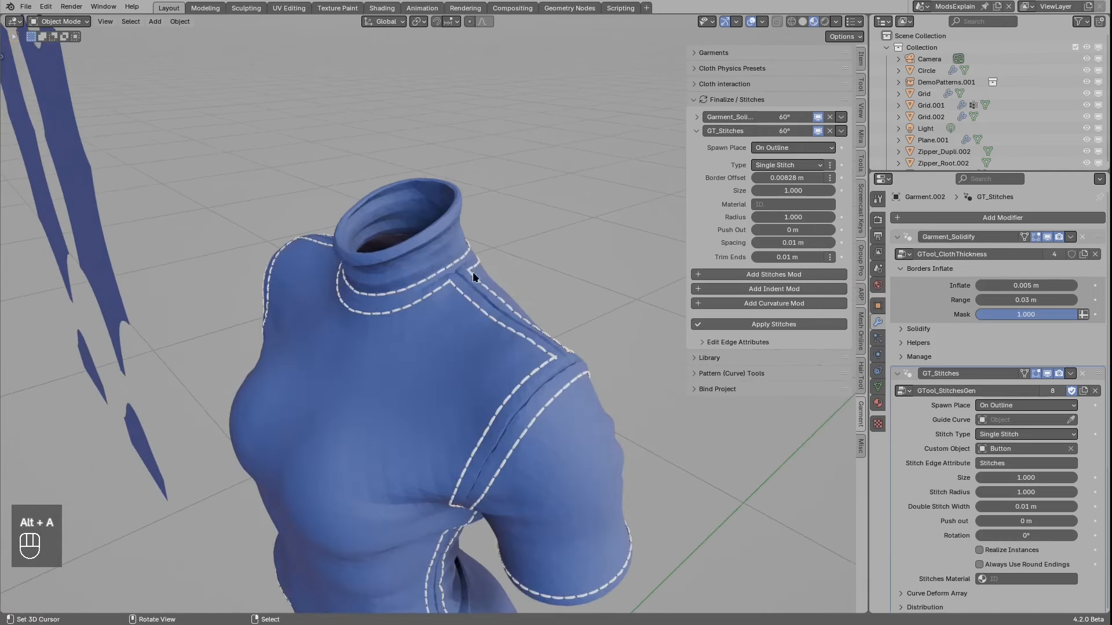
# Step: Try raising the stitches' border offset to 0.0147 m with per-edge adjustment at the front neckline, and undo it
pyautogui.moveTo(472, 272); pyautogui.dragTo(655, 279, button='middle')
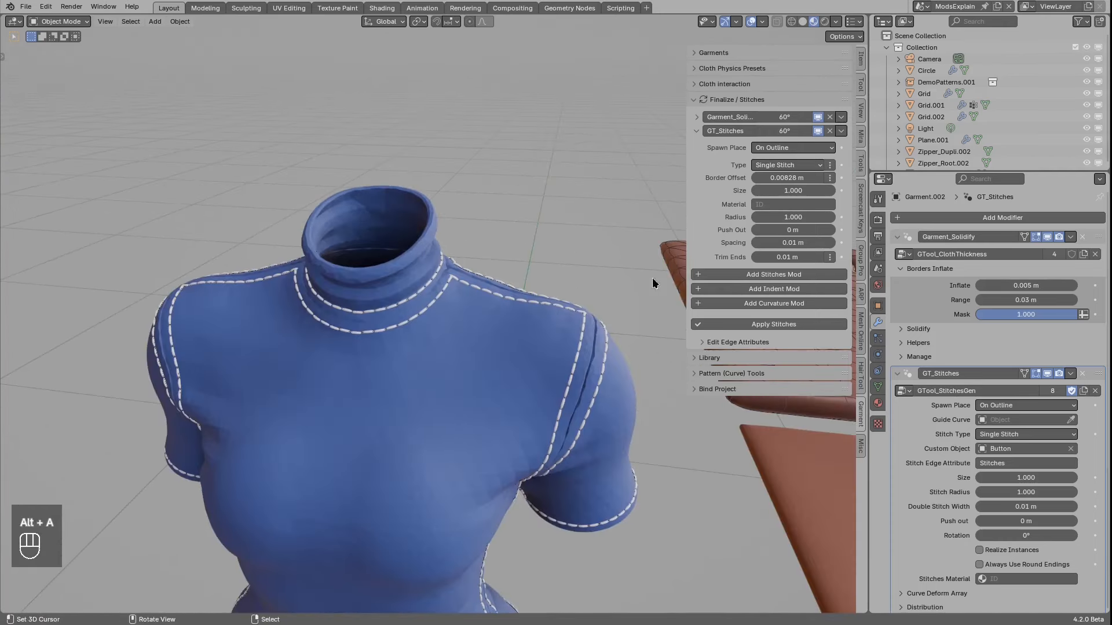
pyautogui.click(829, 177)
pyautogui.keyDown('ctrl'); pyautogui.scroll(1, 494, 283); pyautogui.keyUp('ctrl')
pyautogui.keyDown('ctrl'); pyautogui.scroll(3, 495, 284); pyautogui.keyUp('ctrl')
pyautogui.keyDown('ctrl'); pyautogui.scroll(2, 352, 292); pyautogui.keyUp('ctrl')
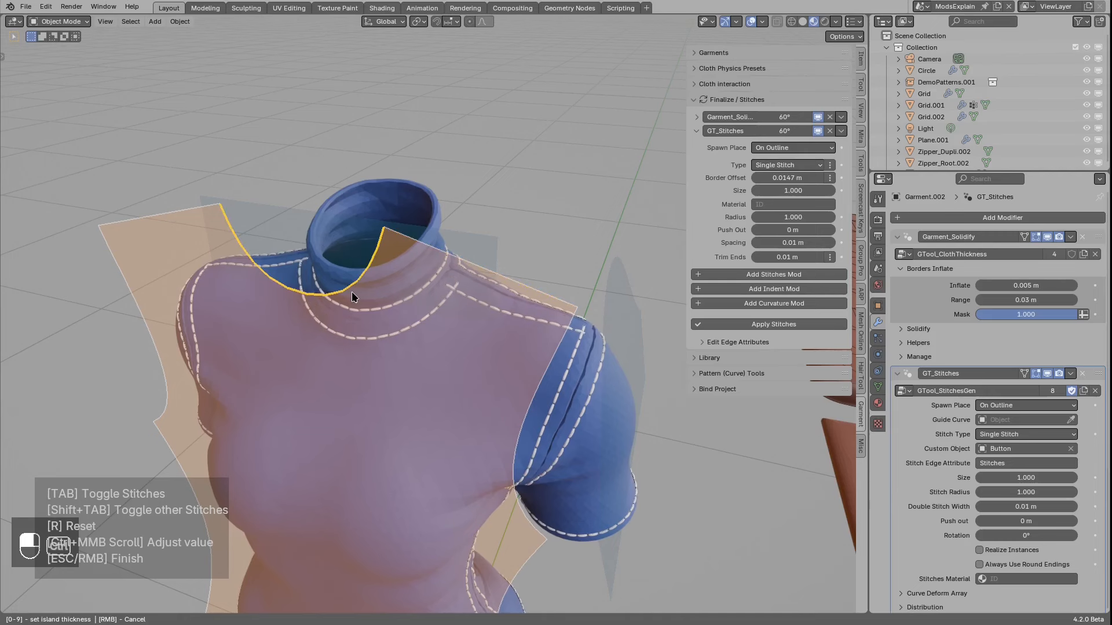
pyautogui.rightClick(538, 352)
pyautogui.hotkey('ctrl', 'z')
pyautogui.moveTo(509, 298); pyautogui.dragTo(461, 313, button='middle')
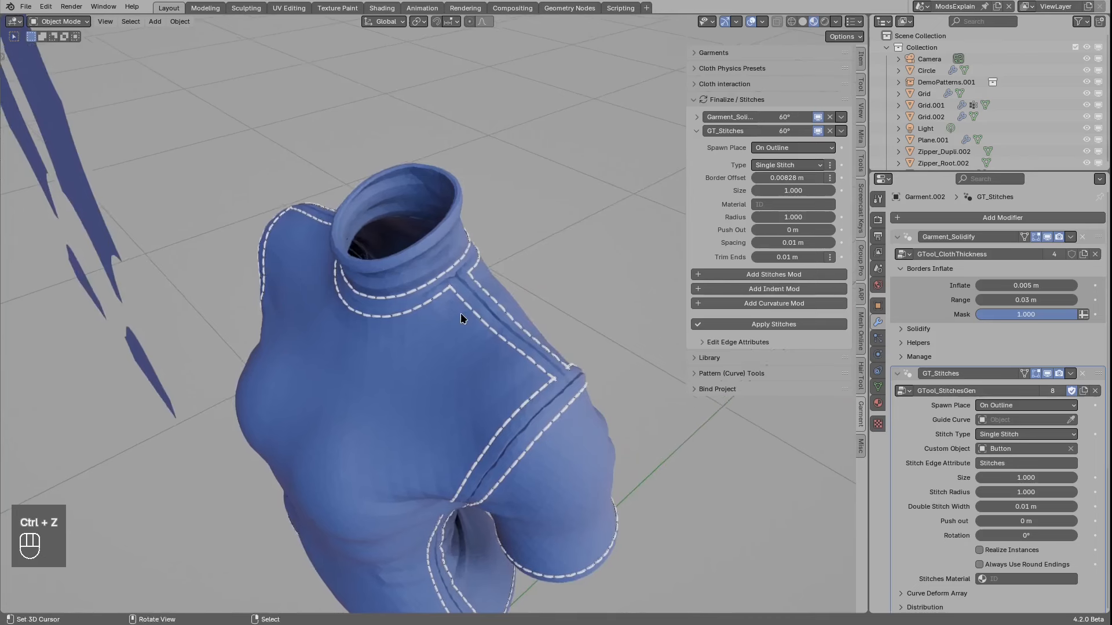
# Step: Rename the shirt's existing outline stitches modifier as Single and collapse its settings
pyautogui.click(776, 147)
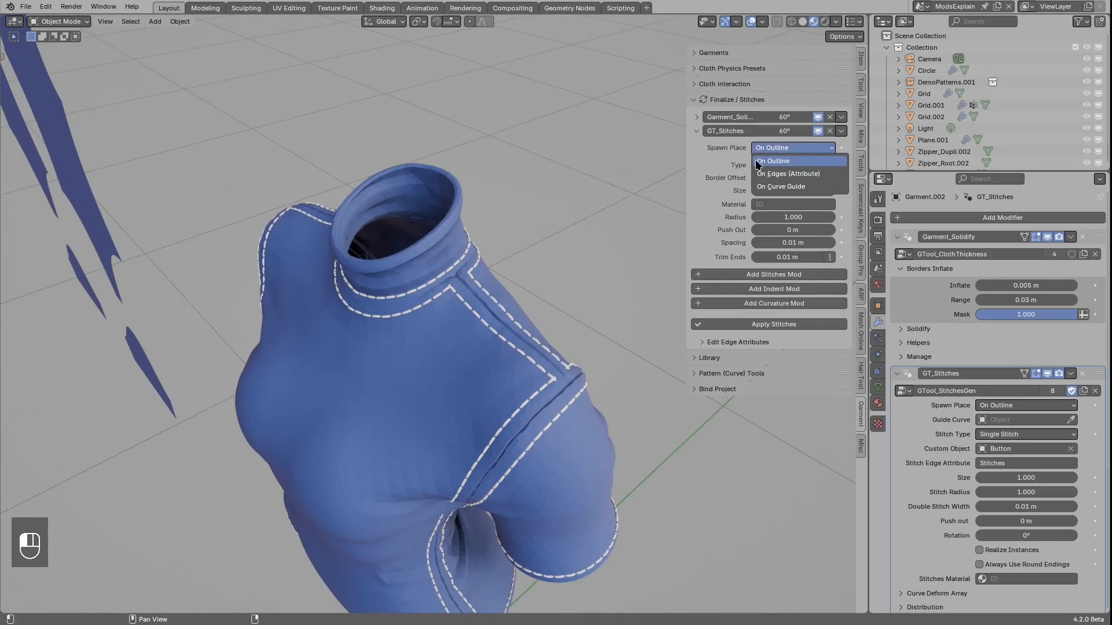
pyautogui.moveTo(424, 319); pyautogui.dragTo(467, 300, button='middle')
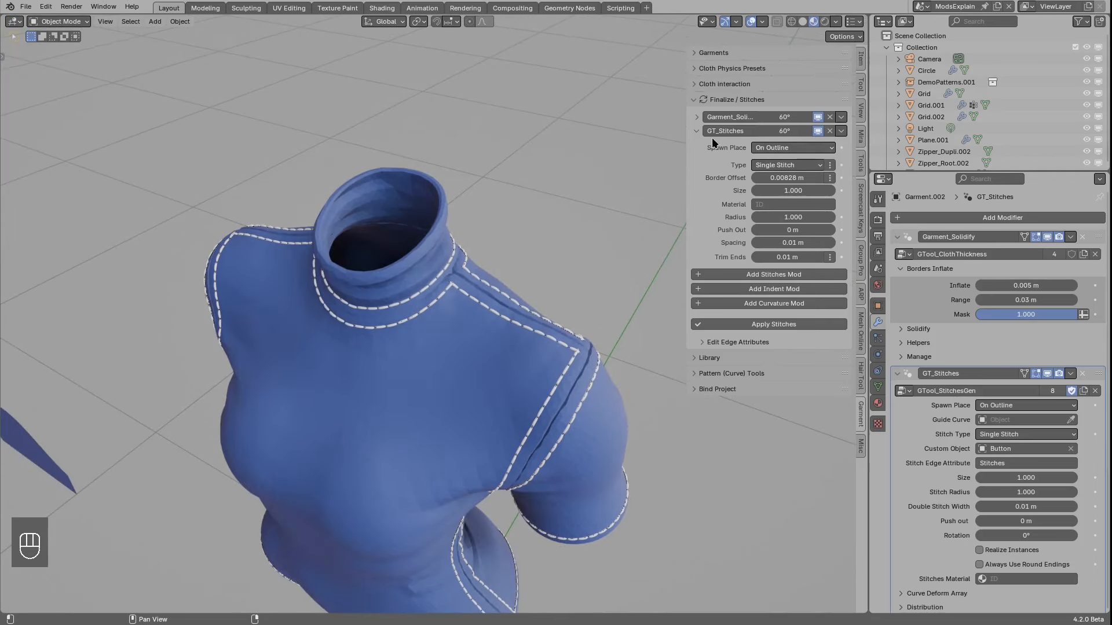
pyautogui.write('Single')
pyautogui.press('Return')
pyautogui.click(696, 131)
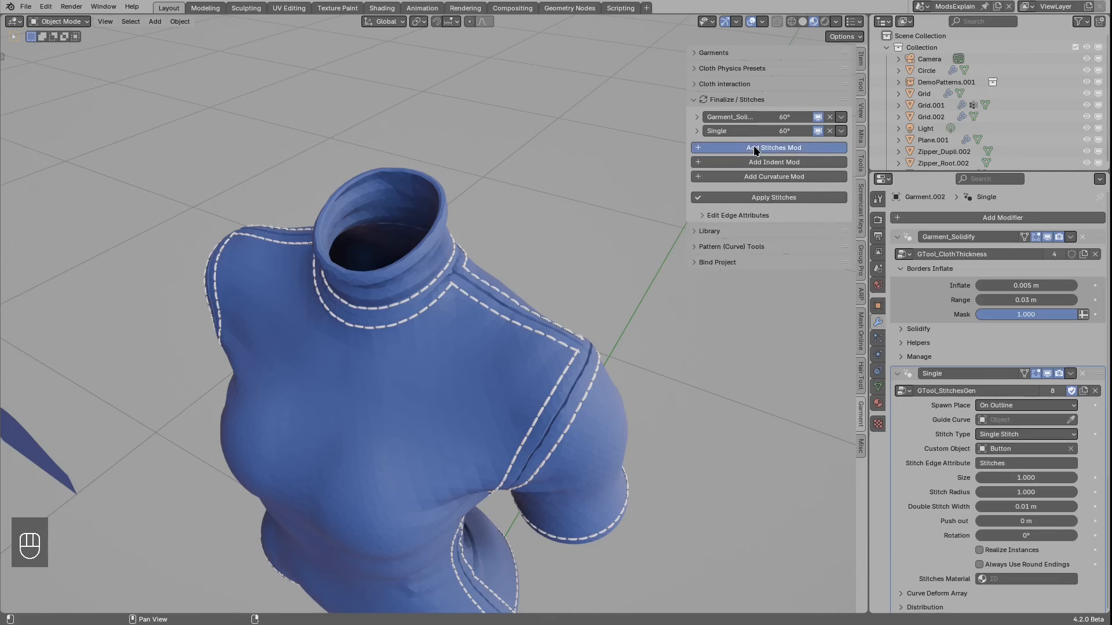
# Step: Add a second stitches modifier to the shirt and set its Spawn Place to On Edges (Attribute)
pyautogui.click(754, 148)
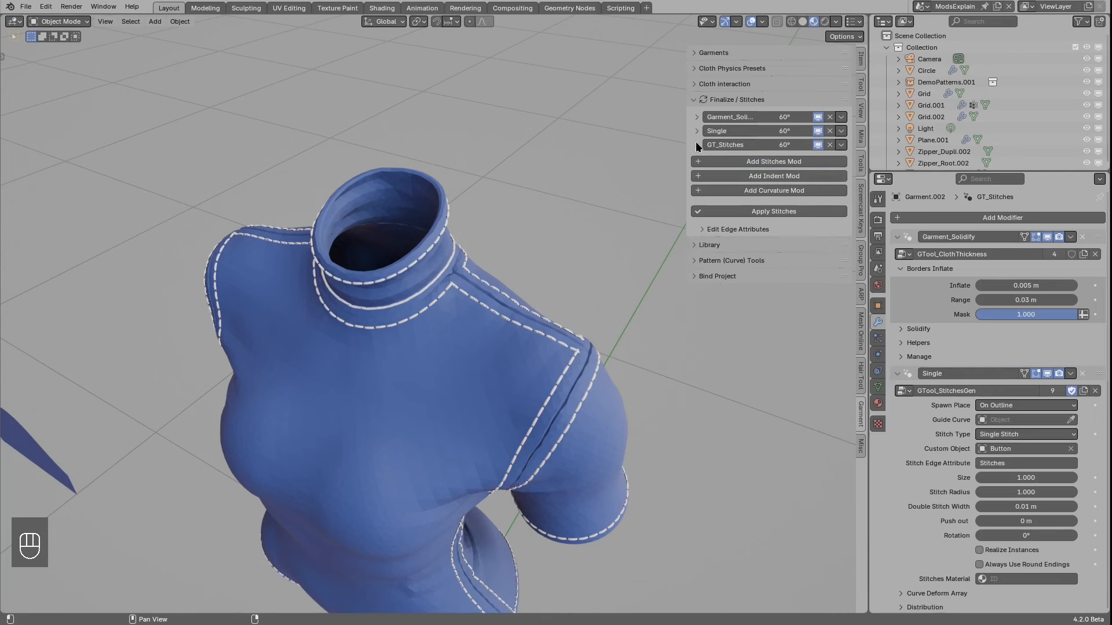
pyautogui.click(697, 144)
pyautogui.click(783, 161)
pyautogui.click(781, 187)
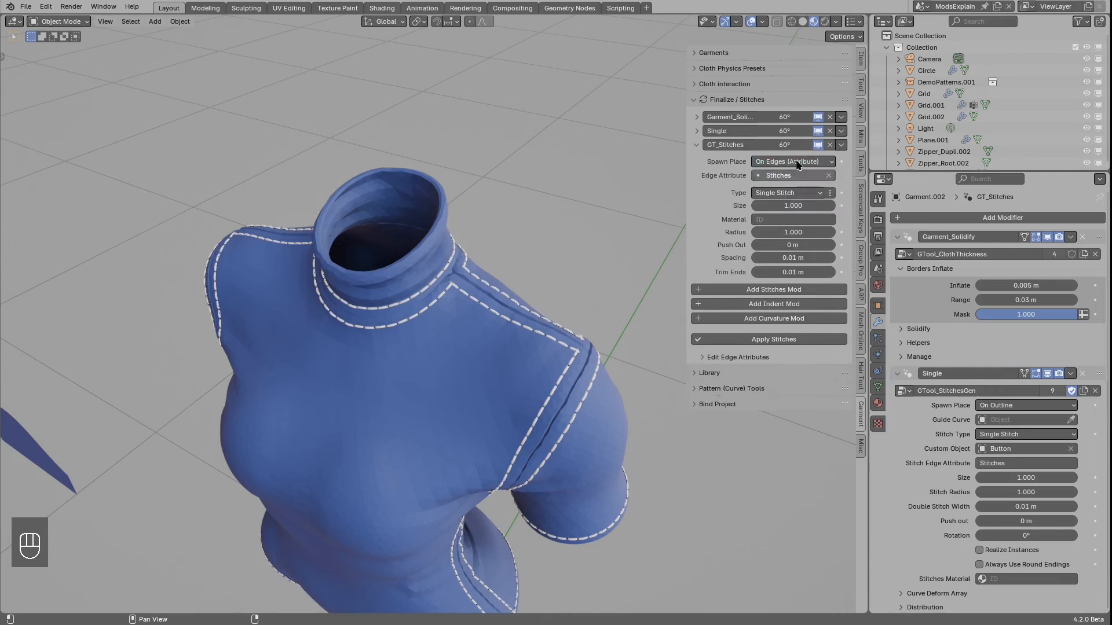
# Step: Turn off the shirt's modifier display and open its mesh for editing in vertex selection mode
pyautogui.moveTo(359, 323); pyautogui.dragTo(434, 297, button='middle')
pyautogui.press('d')
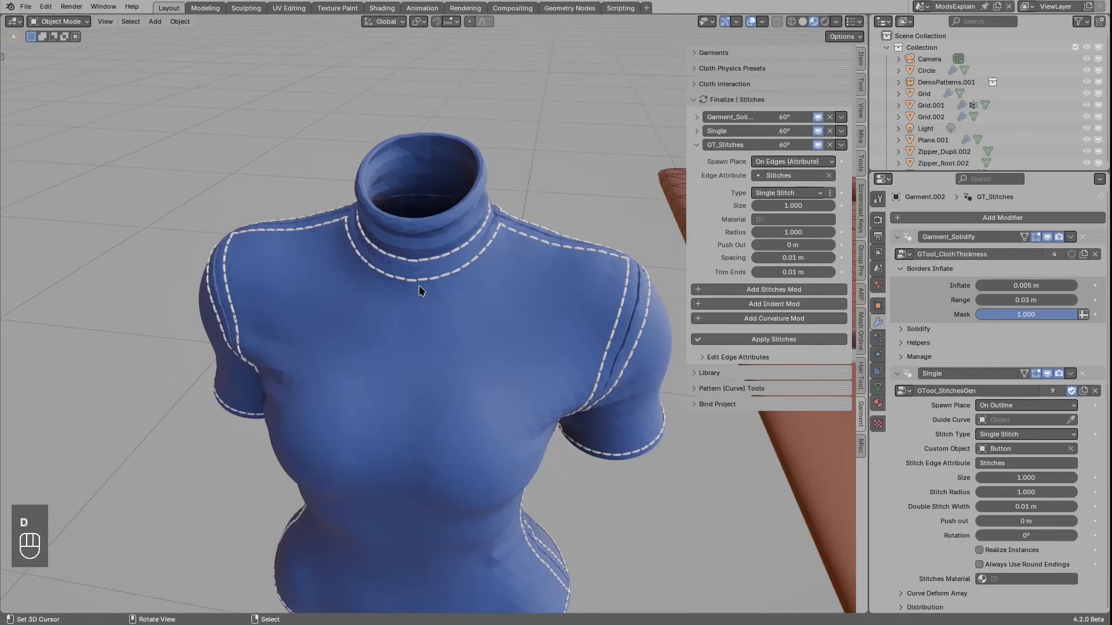
pyautogui.moveTo(399, 377)
pyautogui.mouseDown(button='right')
pyautogui.moveTo(408, 290)
pyautogui.moveTo(400, 447)
pyautogui.mouseUp(button='right')
pyautogui.moveTo(400, 447); pyautogui.dragTo(429, 300, button='middle')
pyautogui.click(429, 300)
pyautogui.press('Tab')
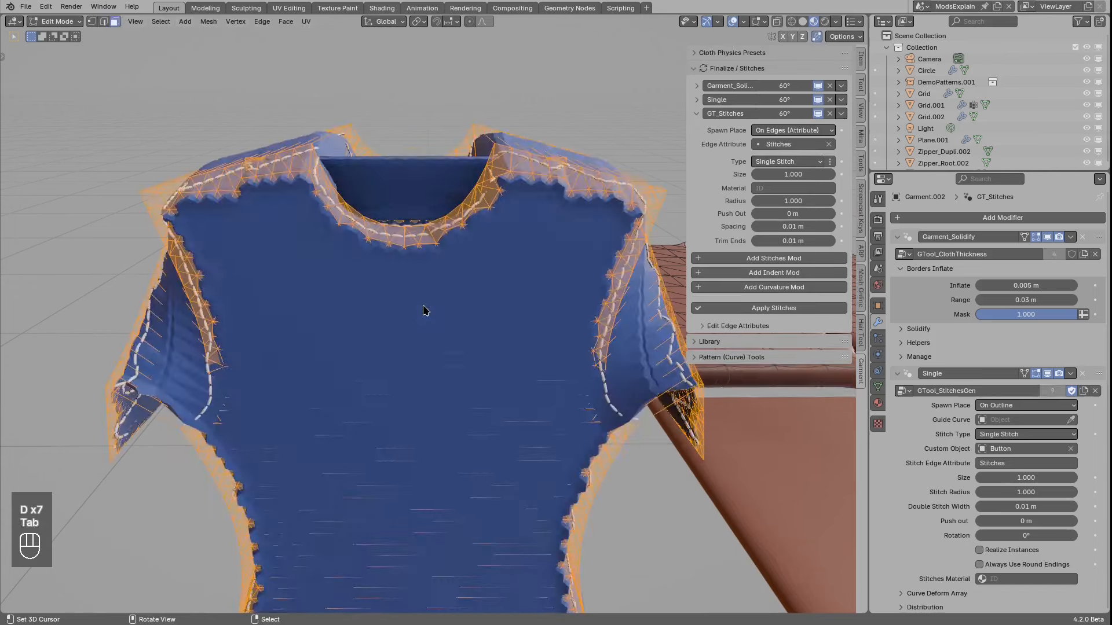
pyautogui.press('Tab')
pyautogui.press('q')
pyautogui.press('Tab')
pyautogui.press('2')
pyautogui.press('1')
# Step: Connect vertices down the centre of the front panel, starting near the neckline, to form a straight vertical line of edges
pyautogui.click(406, 240)
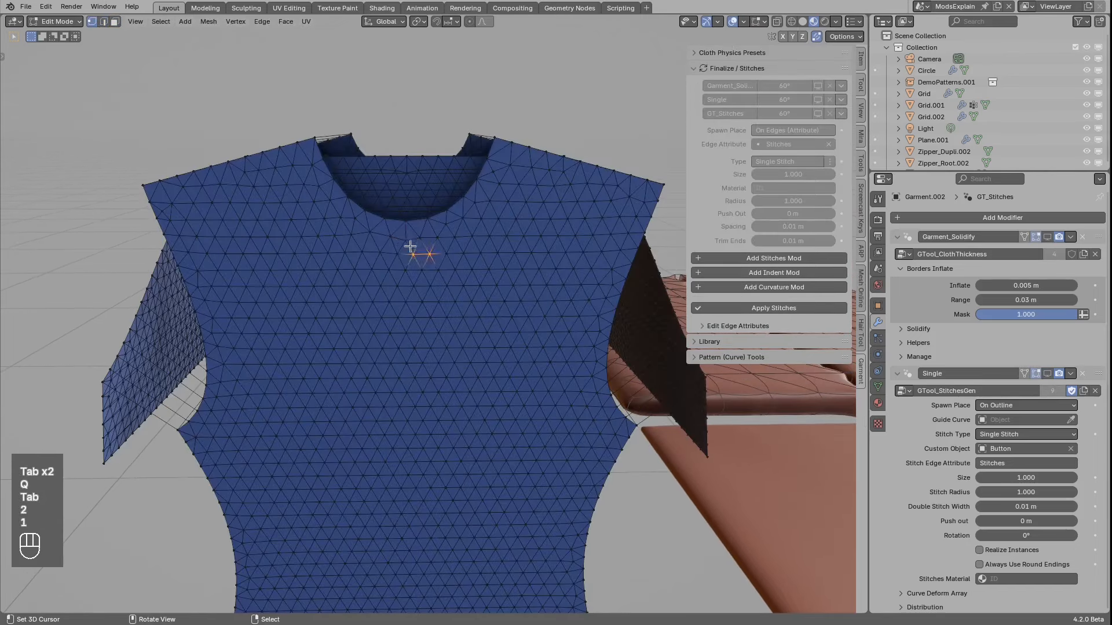
pyautogui.keyDown('shift'); pyautogui.click(406, 270); pyautogui.keyUp('shift')
pyautogui.moveTo(416, 271); pyautogui.dragTo(422, 272, button='middle')
pyautogui.press('j')
pyautogui.rightClick(413, 276)
pyautogui.keyDown('shift'); pyautogui.rightClick(415, 304); pyautogui.keyUp('shift')
pyautogui.press('j')
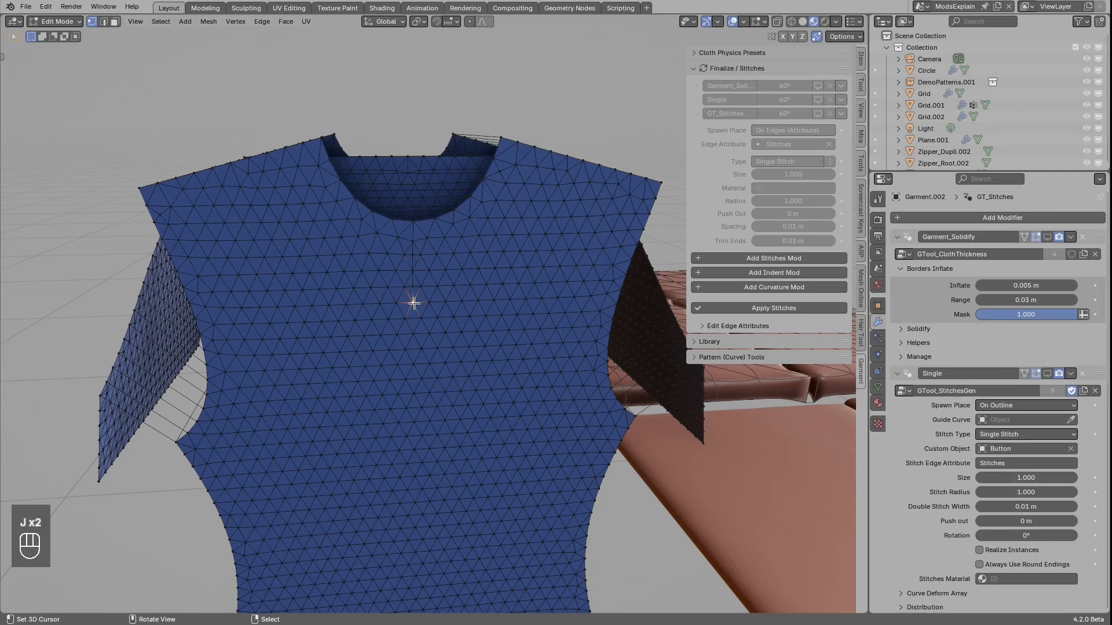
pyautogui.keyDown('shift'); pyautogui.rightClick(415, 363); pyautogui.keyUp('shift')
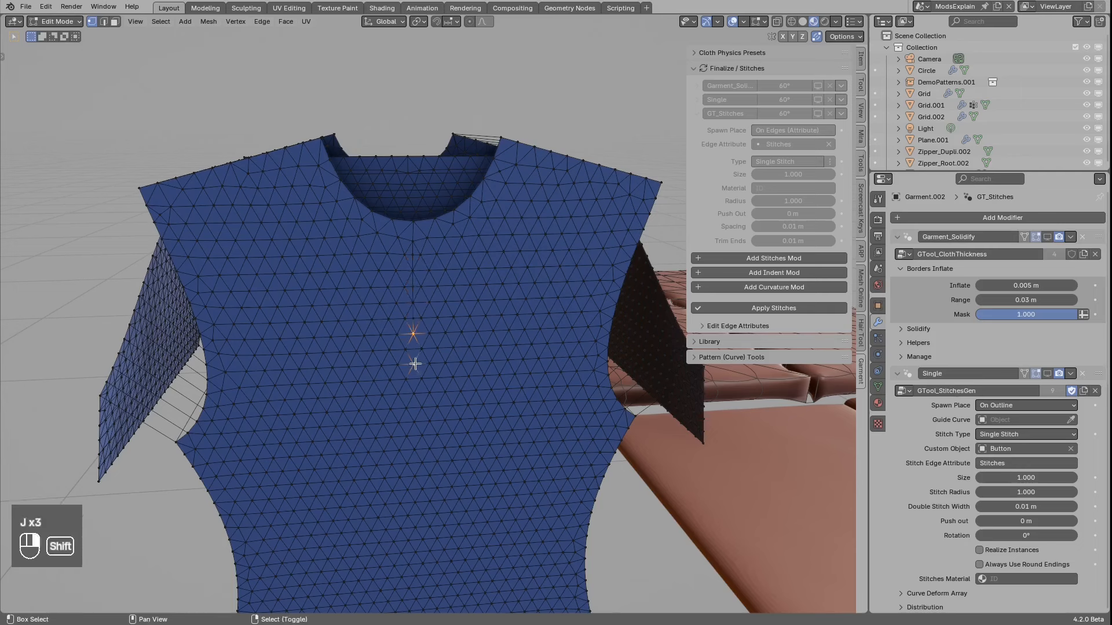
pyautogui.keyDown('shift'); pyautogui.rightClick(414, 391); pyautogui.keyUp('shift')
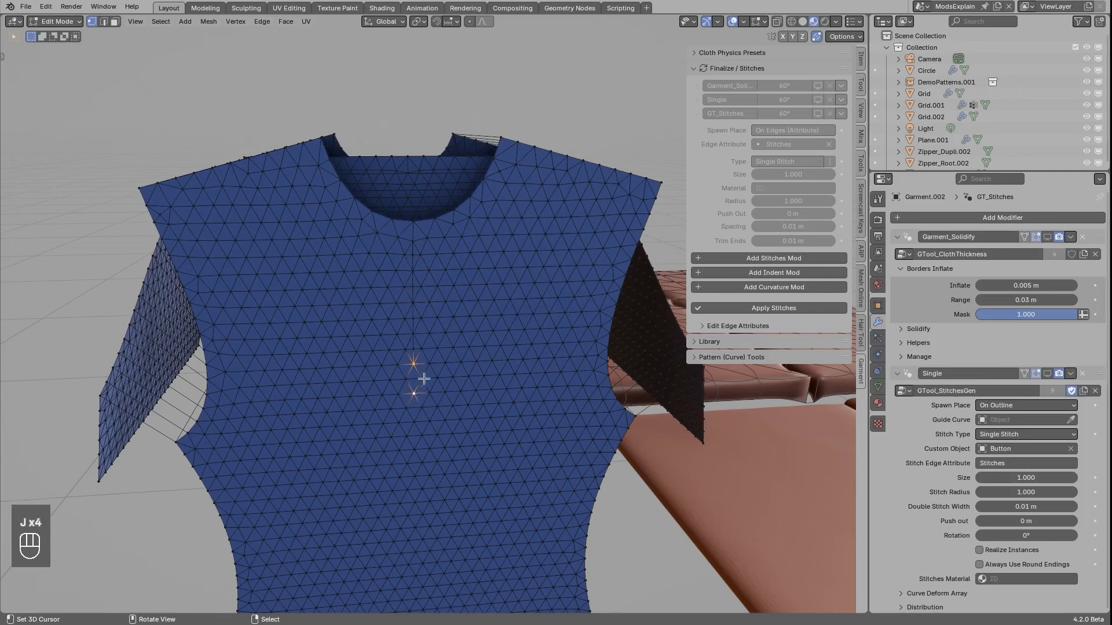
# Step: Switch to edge selection and select the vertical edge path between mid-chest and the neckline on the front panel
pyautogui.press('2')
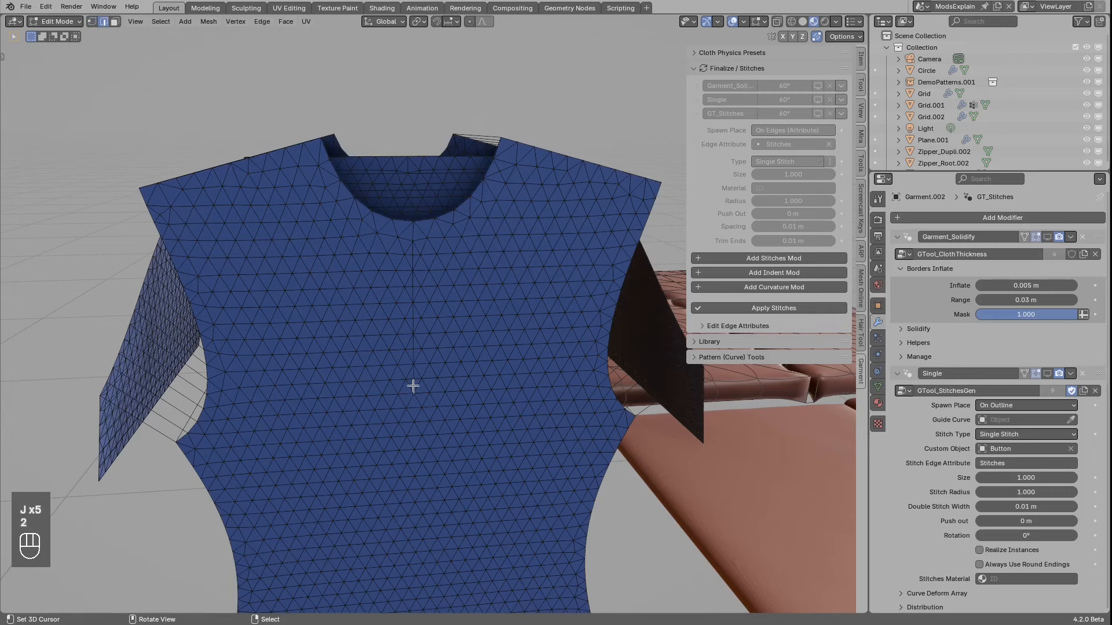
pyautogui.keyDown('ctrl'); pyautogui.rightClick(418, 239); pyautogui.keyUp('ctrl')
pyautogui.scroll(-3, 428, 298)
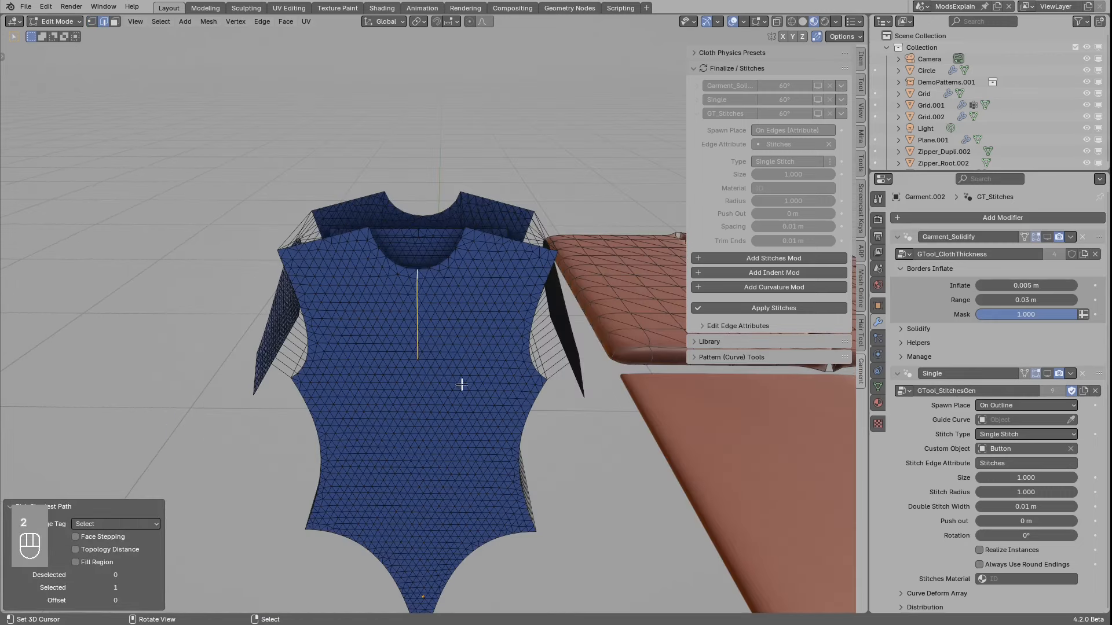
pyautogui.scroll(2, 449, 381)
pyautogui.moveTo(434, 377); pyautogui.dragTo(509, 310, button='middle')
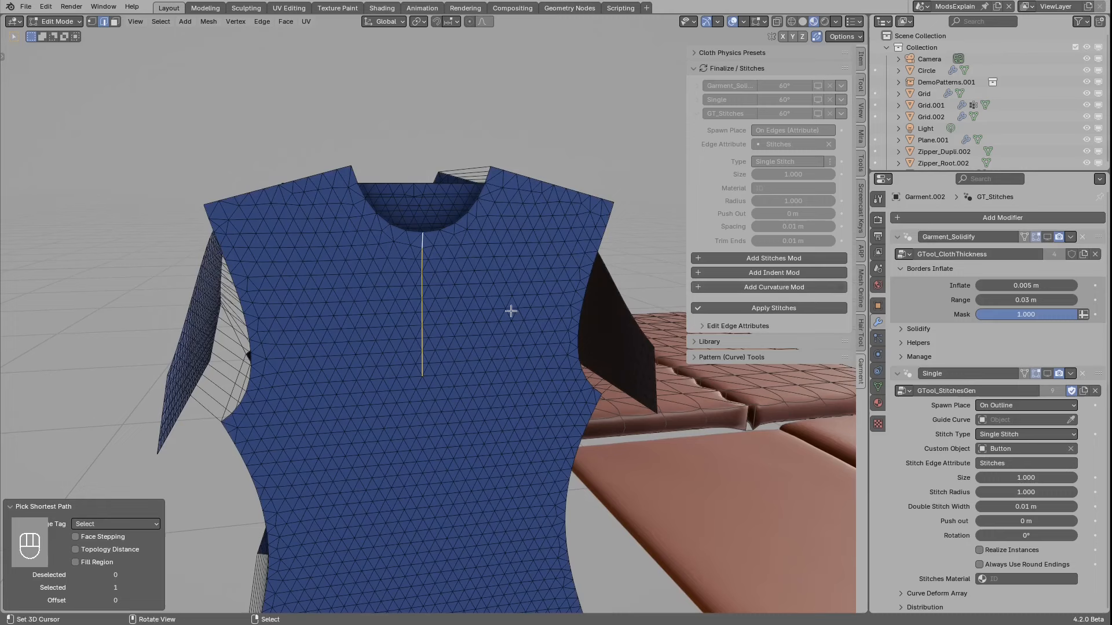
pyautogui.scroll(1, 511, 311)
# Step: Add a Stitches edge attribute, assign the selected centre edges to it, and check the assignment by reselecting the tagged edges
pyautogui.click(701, 324)
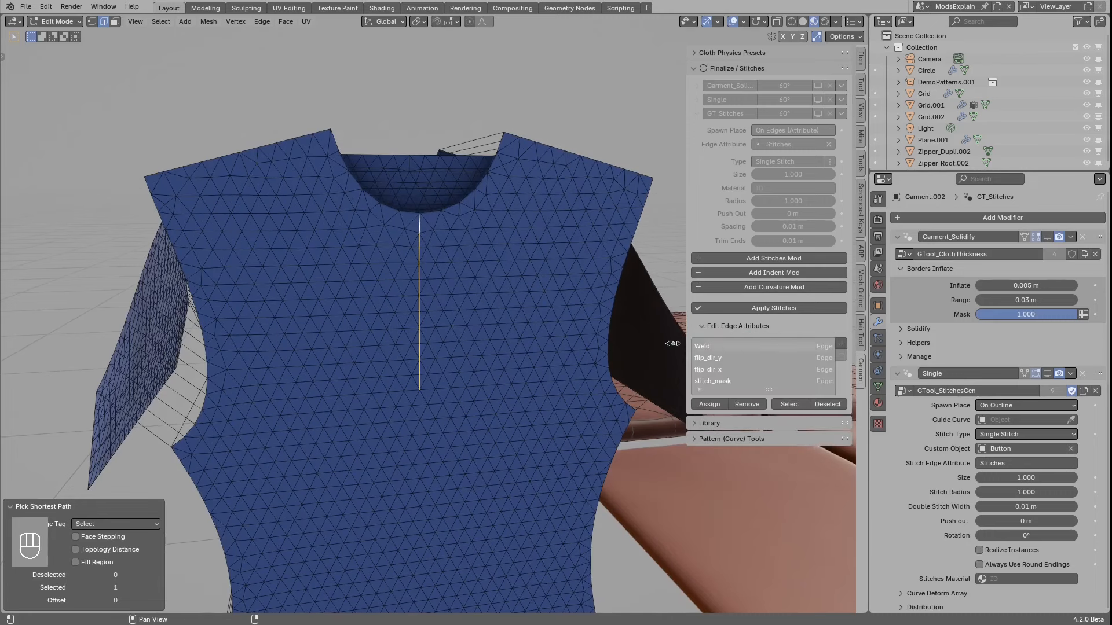
pyautogui.click(839, 344)
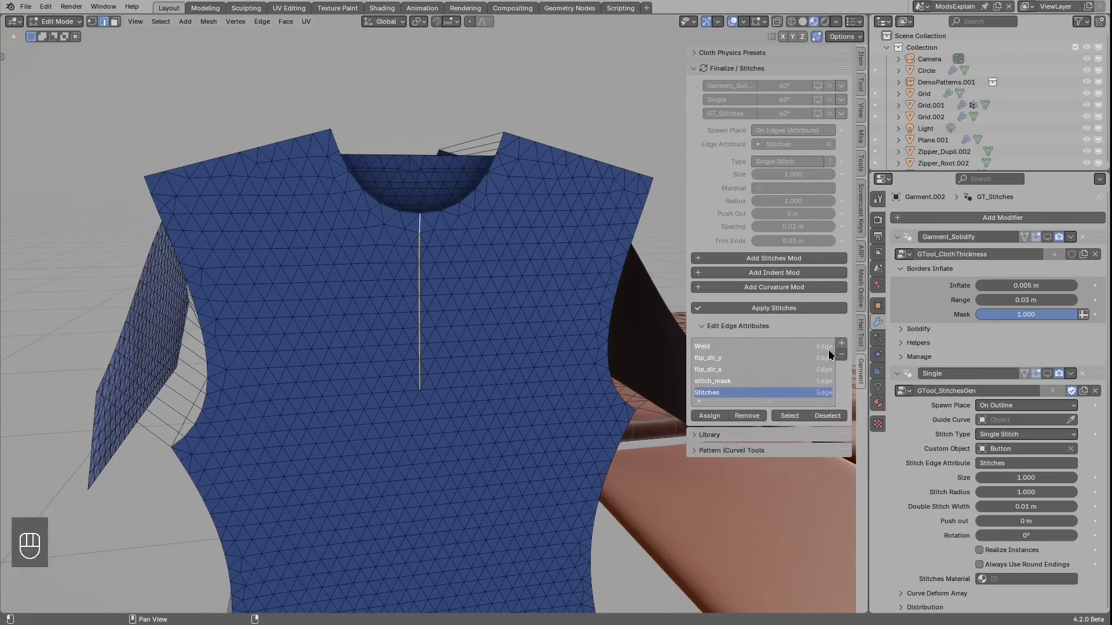
pyautogui.click(705, 416)
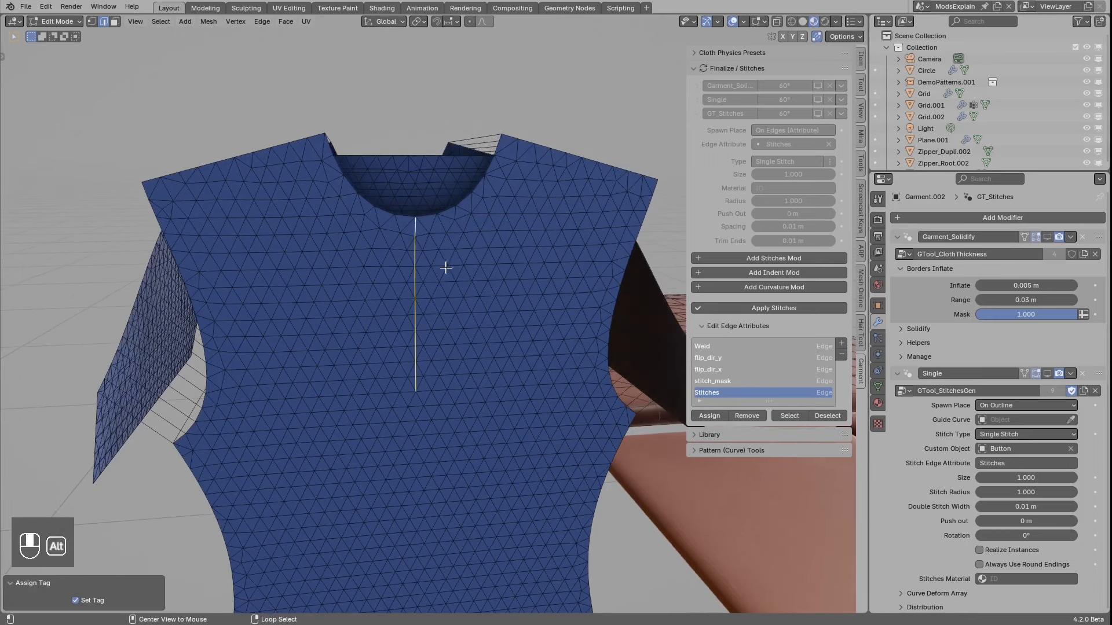
pyautogui.hotkey('alt', 'a')
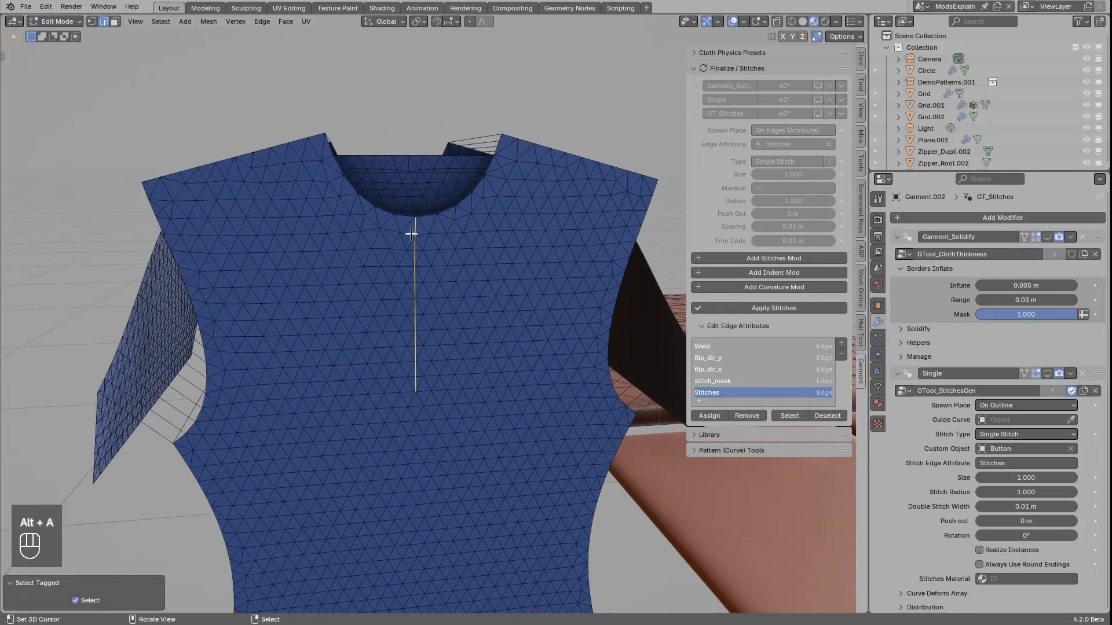
# Step: Return to Object Mode, turn the shirt's modifiers back on, and check the Edge Attribute used for the centre line stitches
pyautogui.moveTo(410, 220); pyautogui.dragTo(419, 307, button='middle')
pyautogui.press('Tab')
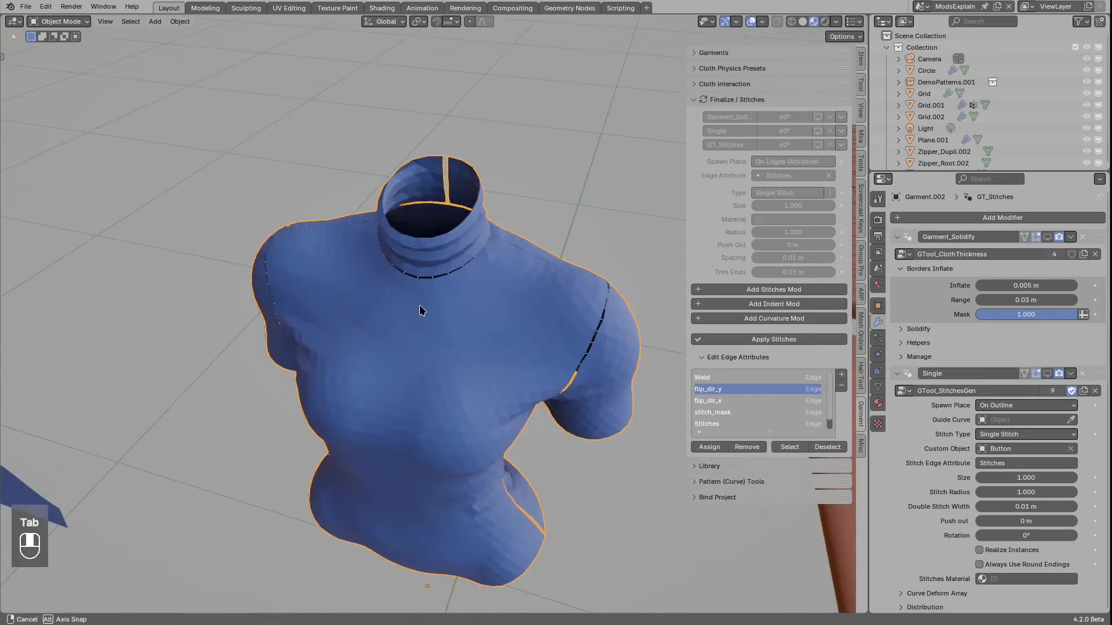
pyautogui.press('q')
pyautogui.click(469, 326)
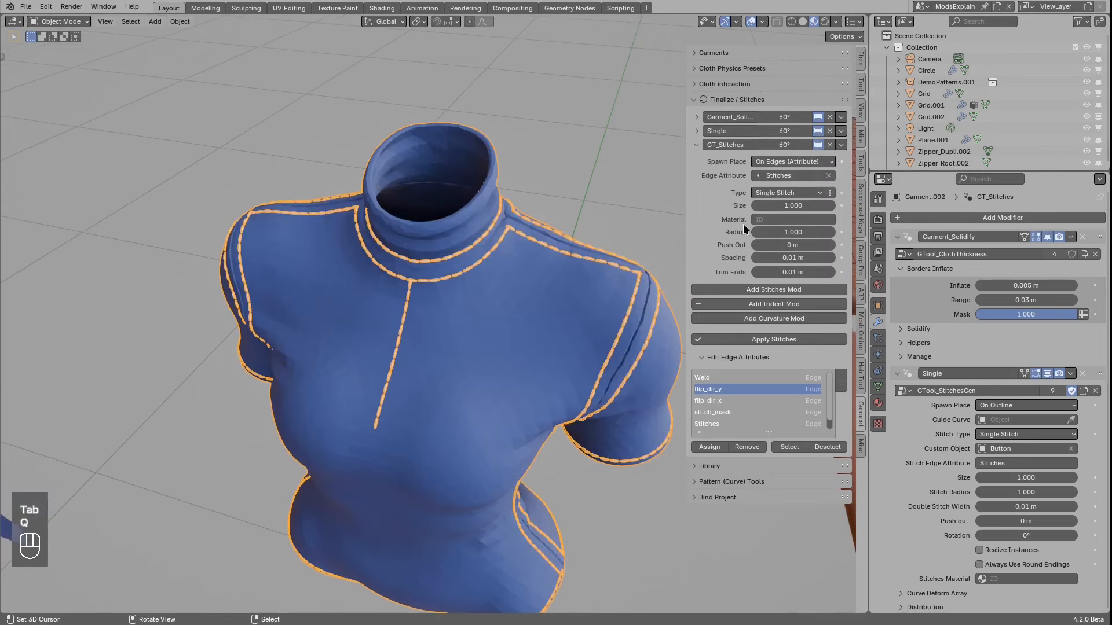
pyautogui.click(779, 176)
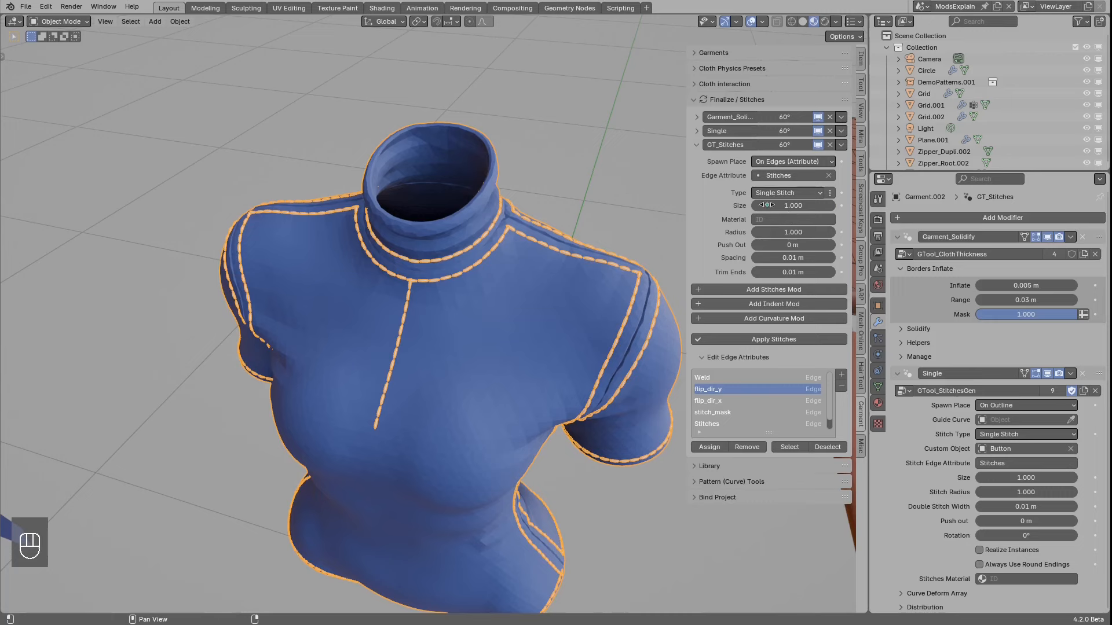
# Step: Deselect the shirt, select the smooth two-part cushion, and snap the 3D cursor to it
pyautogui.scroll(-2, 434, 355)
pyautogui.moveTo(434, 355); pyautogui.dragTo(425, 322, button='middle')
pyautogui.hotkey('alt', 'a')
pyautogui.scroll(-4, 478, 328)
pyautogui.click(816, 147)
pyautogui.click(817, 147)
pyautogui.keyDown('shift'); pyautogui.moveTo(561, 323); pyautogui.dragTo(431, 304, button='middle'); pyautogui.keyUp('shift')
pyautogui.moveTo(431, 304); pyautogui.dragTo(460, 339, button='middle')
pyautogui.keyDown('shift'); pyautogui.moveTo(460, 339); pyautogui.dragTo(381, 338, button='middle'); pyautogui.keyUp('shift')
pyautogui.moveTo(381, 338); pyautogui.dragTo(399, 339, button='middle')
pyautogui.rightClick(520, 307)
pyautogui.moveTo(520, 307); pyautogui.dragTo(569, 296, button='middle')
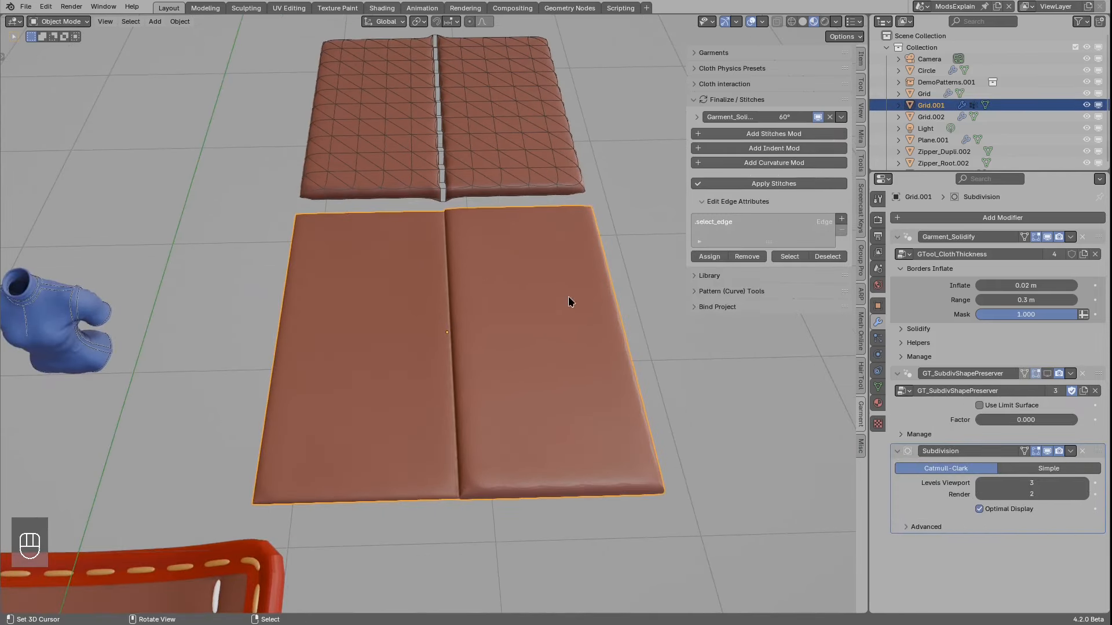
pyautogui.hotkey('shift', 's')
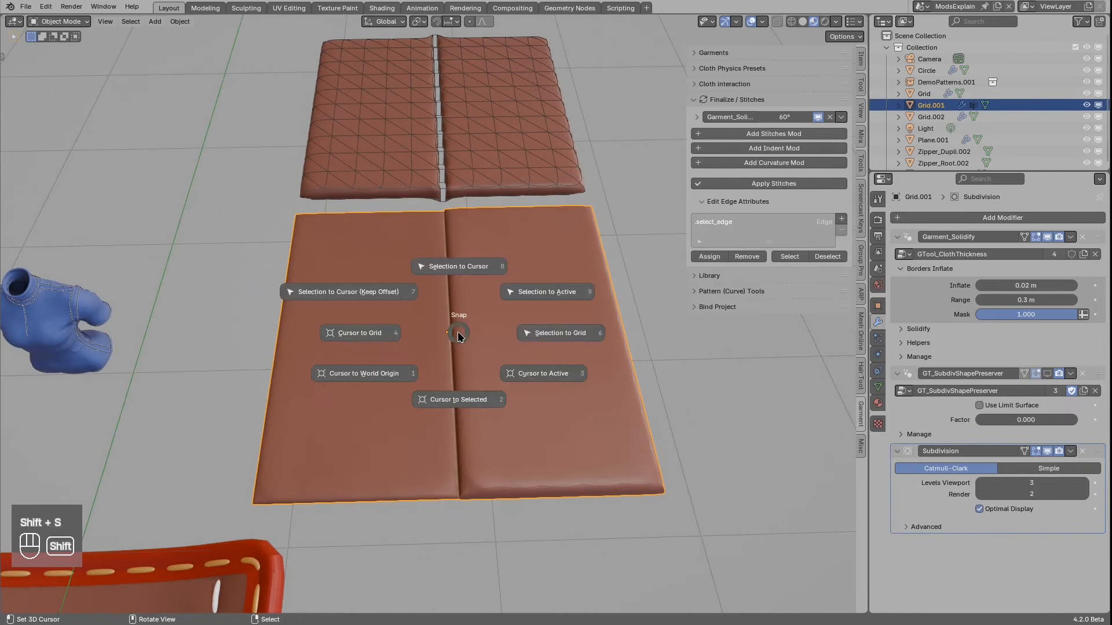
pyautogui.click(457, 396)
# Step: Add a Bézier curve at the 3D cursor and raise its points along Z above the cushion
pyautogui.hotkey('shift', 'a')
pyautogui.moveTo(398, 337)
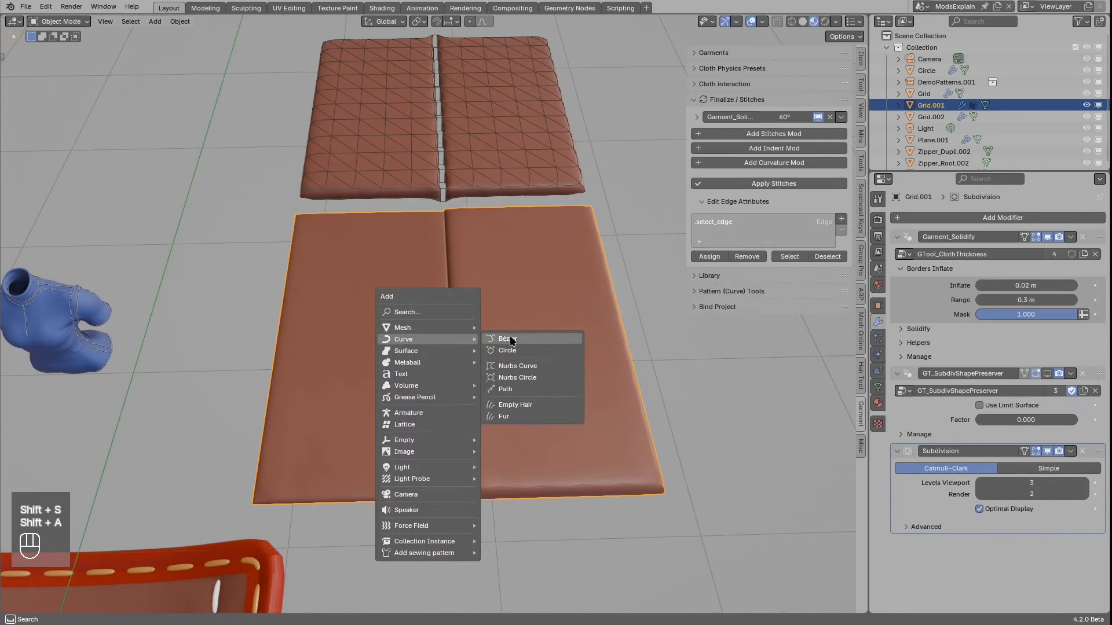
pyautogui.click(507, 340)
pyautogui.press('Tab')
pyautogui.press('g')
pyautogui.press('z')
pyautogui.click(516, 306)
# Step: Fine-tune the curve's height along Z, leave curve editing, and select the cushion again
pyautogui.scroll(1, 524, 319)
pyautogui.moveTo(562, 318); pyautogui.dragTo(569, 284, button='middle')
pyautogui.press('g')
pyautogui.press('z')
pyautogui.click(563, 304)
pyautogui.press('Tab')
pyautogui.moveTo(532, 327); pyautogui.dragTo(542, 360, button='middle')
pyautogui.click(498, 346)
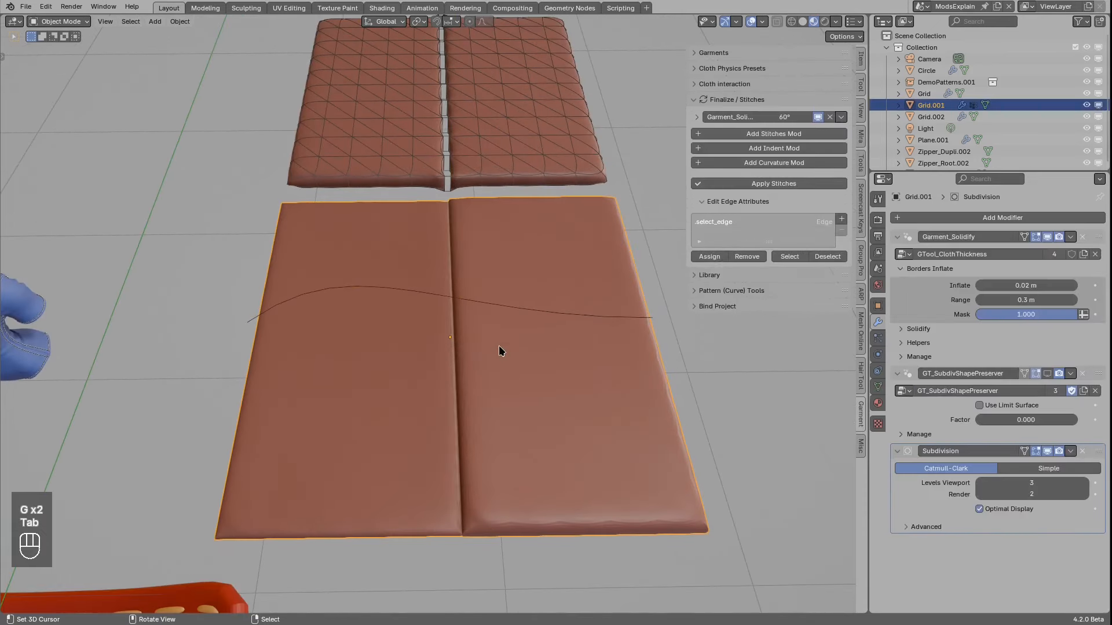
# Step: Add a stitches modifier to the cushion and set its Spacing to 0.15 m
pyautogui.click(729, 133)
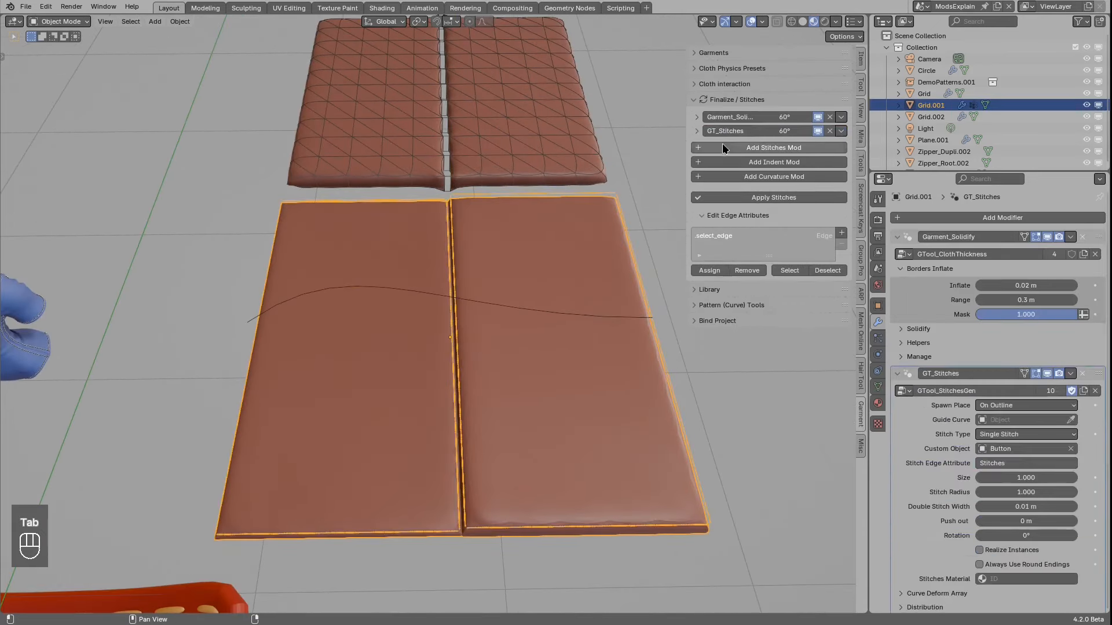
pyautogui.scroll(1, 476, 330)
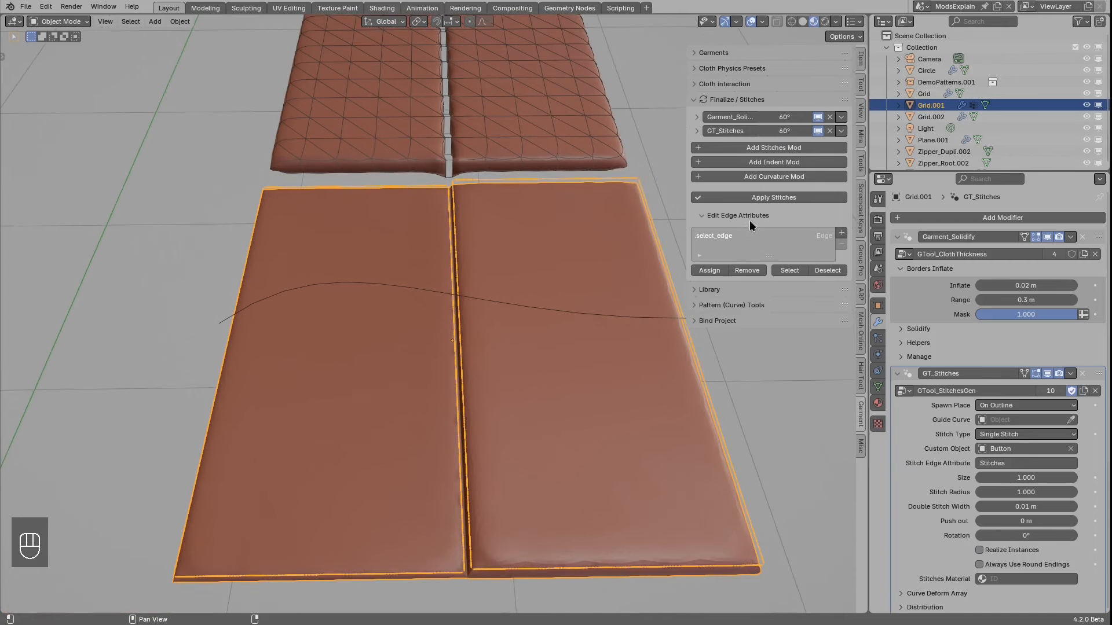
pyautogui.click(697, 131)
pyautogui.click(803, 241)
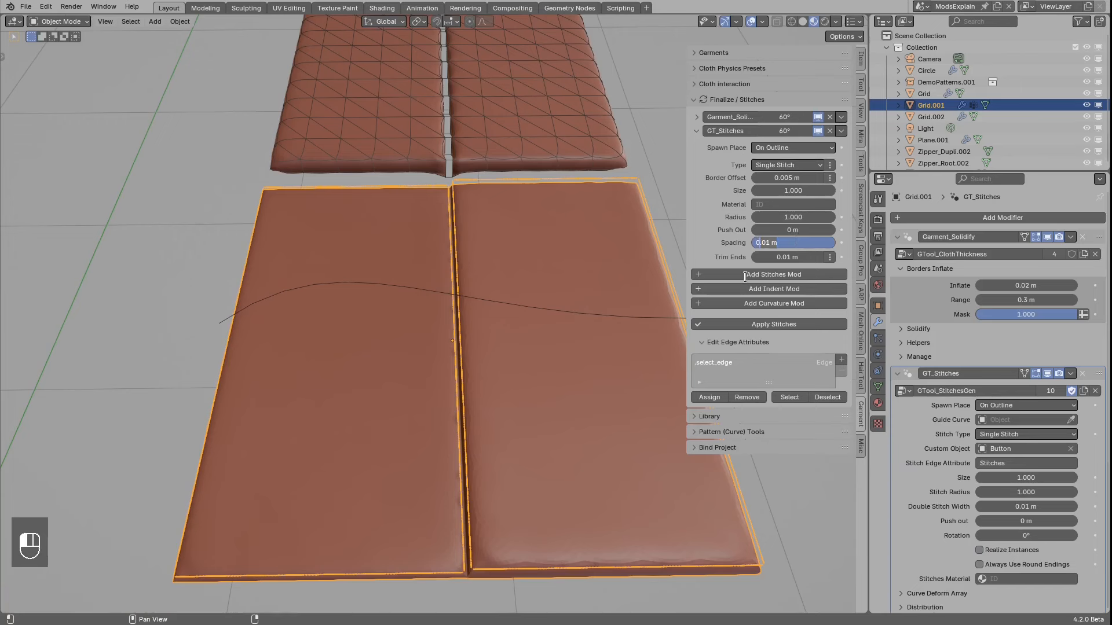
pyautogui.press('Return')
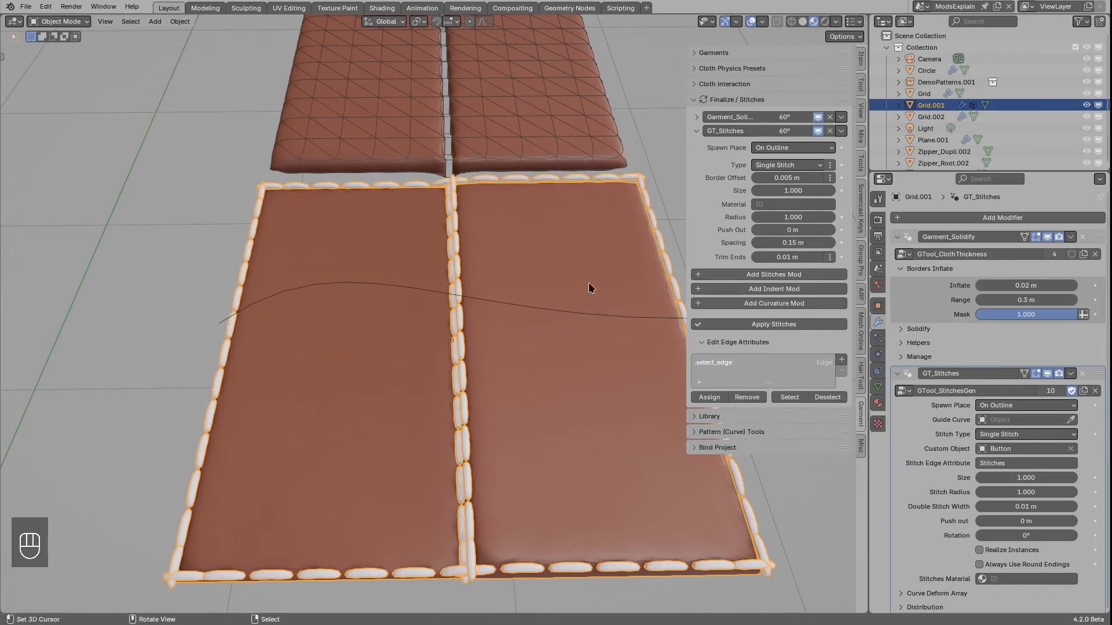
# Step: Set the cushion stitches' Spawn Place to On Curve Guide and pick the Bézier curve as the guide
pyautogui.click(768, 148)
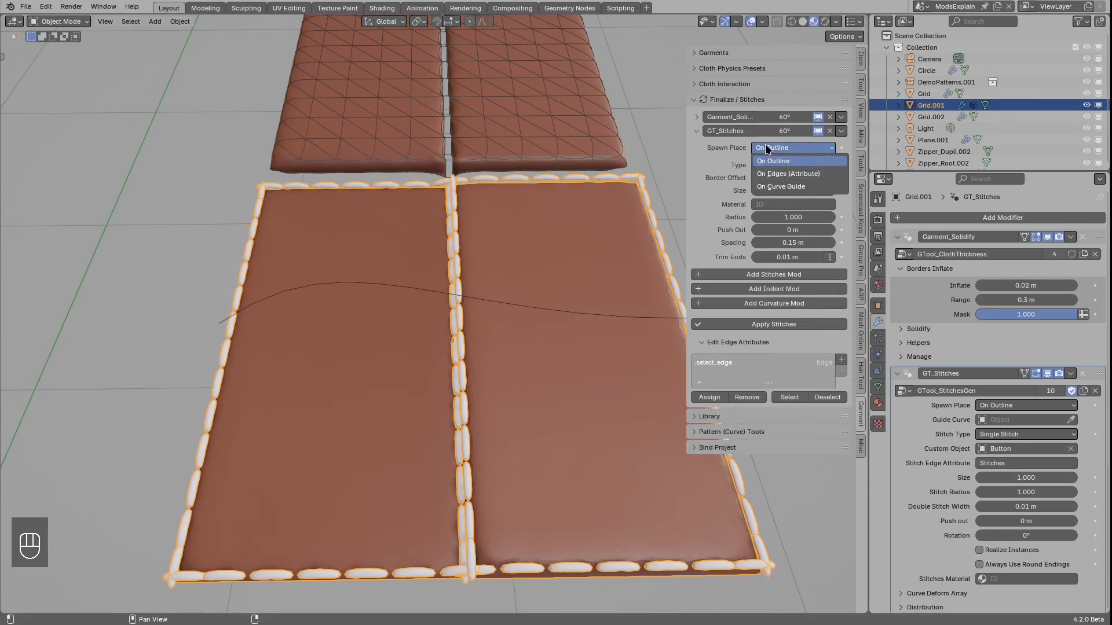
pyautogui.click(768, 187)
pyautogui.click(829, 161)
pyautogui.click(501, 304)
# Step: Reshape the guide curve by moving its right end point inward over the cushion's right half
pyautogui.moveTo(501, 301); pyautogui.dragTo(557, 315, button='middle')
pyautogui.click(585, 318)
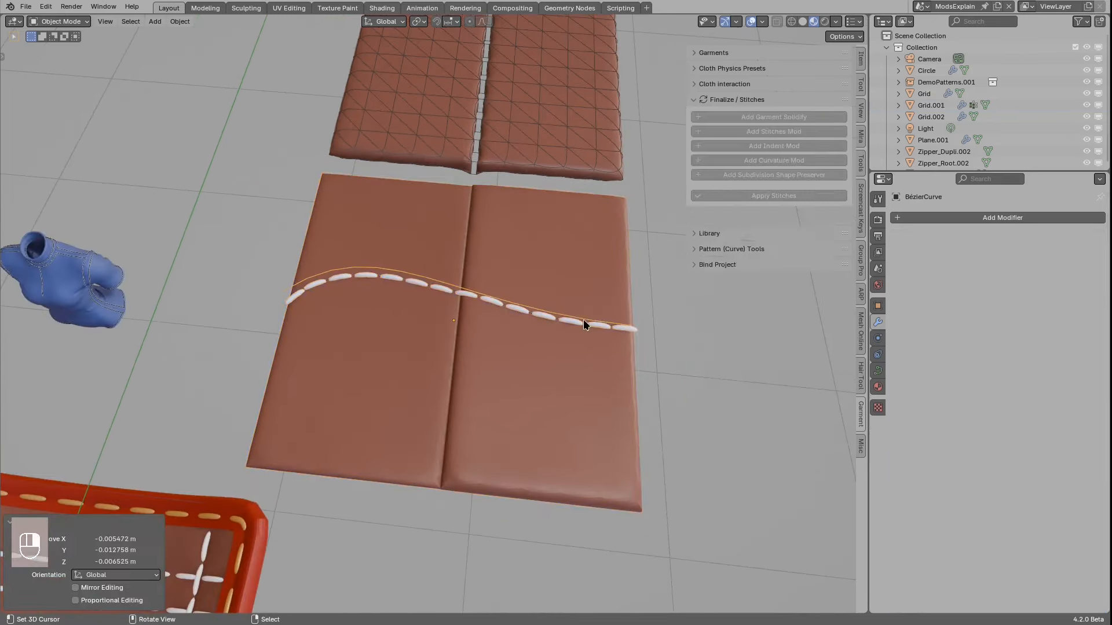
pyautogui.press('Tab')
pyautogui.press('g')
pyautogui.click(547, 352)
pyautogui.press('Tab')
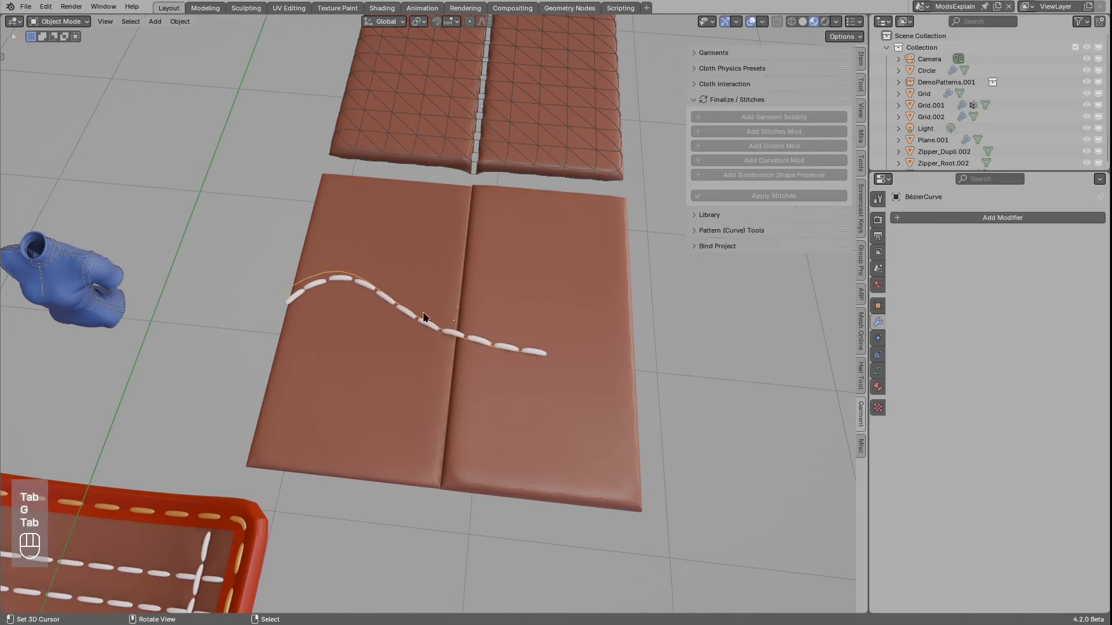
pyautogui.click(456, 301)
pyautogui.click(420, 319)
pyautogui.press('x')
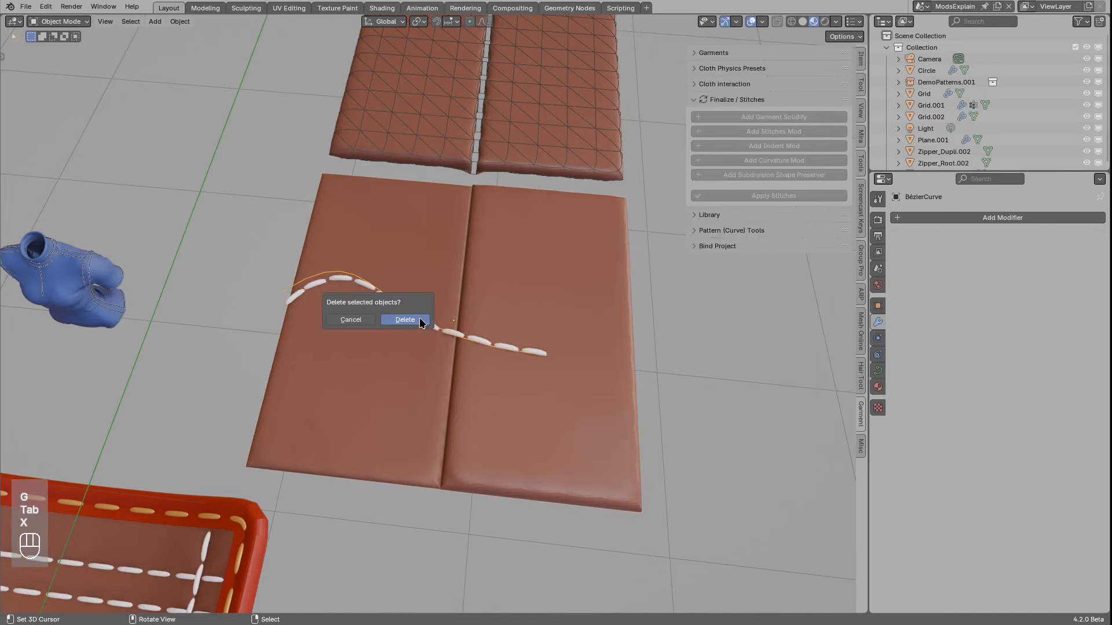
# Step: Select the cushion, go back to the shirt, select it, and frame it in the view
pyautogui.rightClick(433, 411)
pyautogui.keyDown('shift'); pyautogui.moveTo(414, 325); pyautogui.dragTo(600, 339, button='middle'); pyautogui.keyUp('shift')
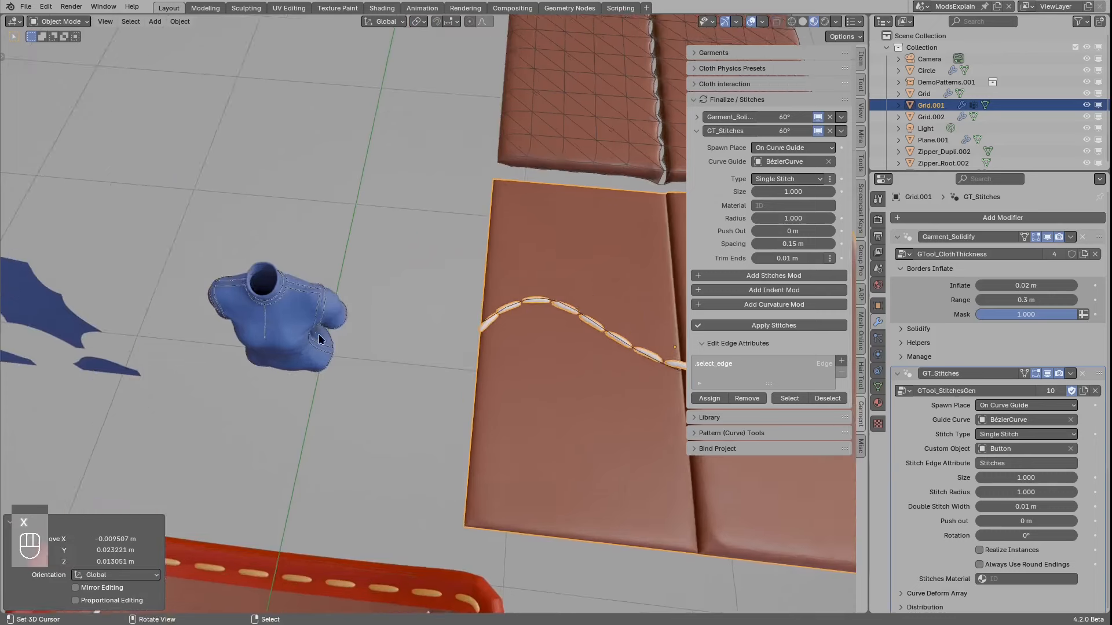
pyautogui.rightClick(308, 330)
pyautogui.press('KP_Decimal')
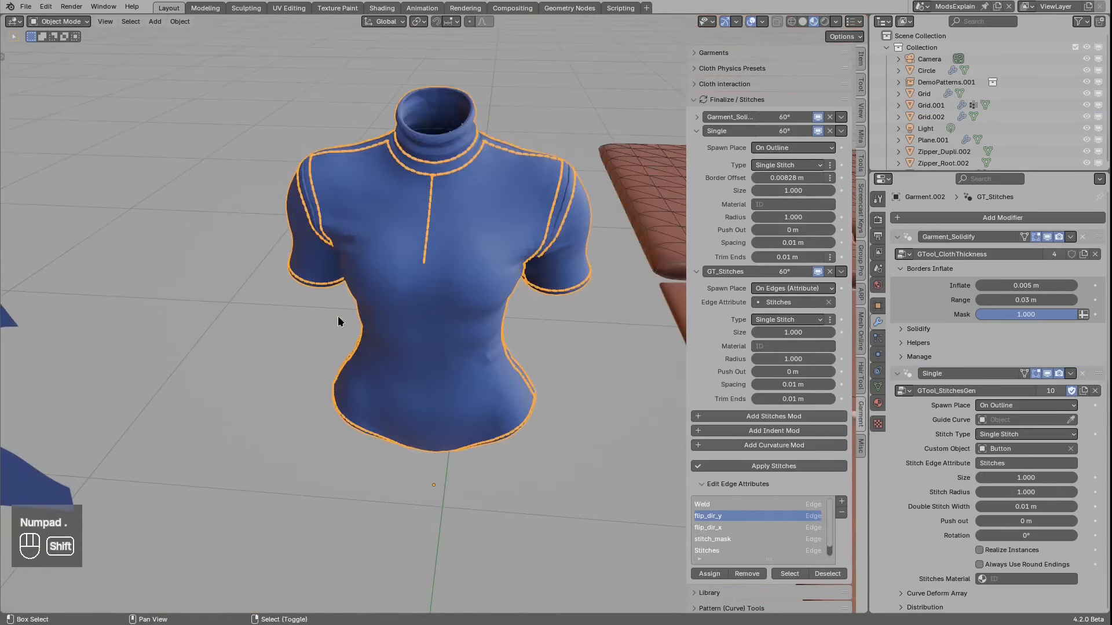
# Step: Set the shirt's GT_Stitches modifier Type to Duble Stitch and its Width to 0.0196 m
pyautogui.moveTo(422, 298); pyautogui.dragTo(673, 234, button='middle')
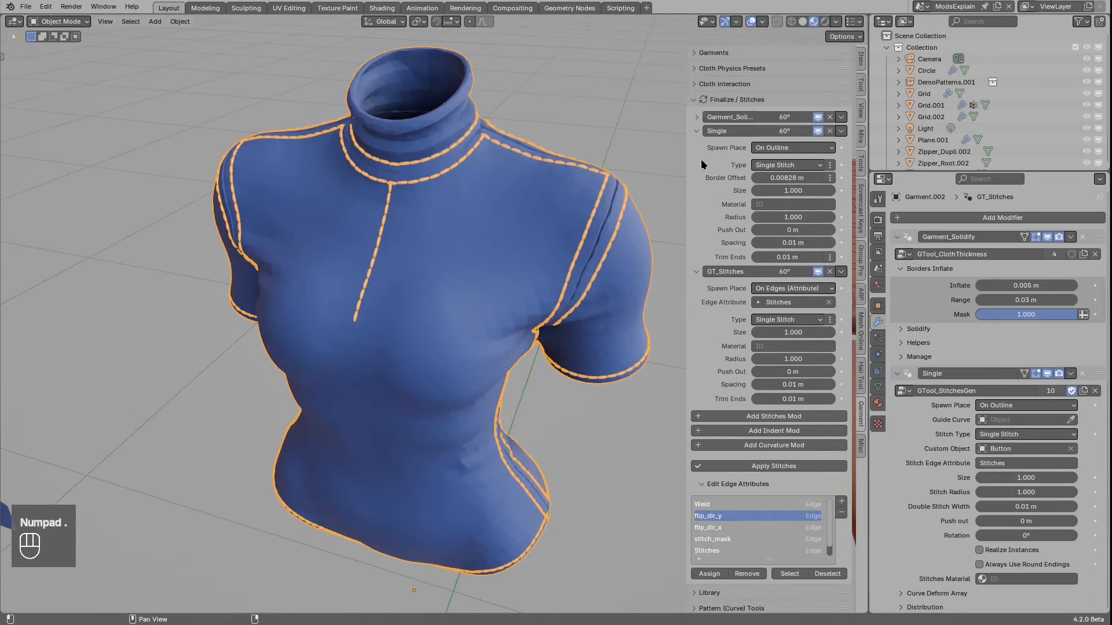
pyautogui.click(696, 131)
pyautogui.click(817, 145)
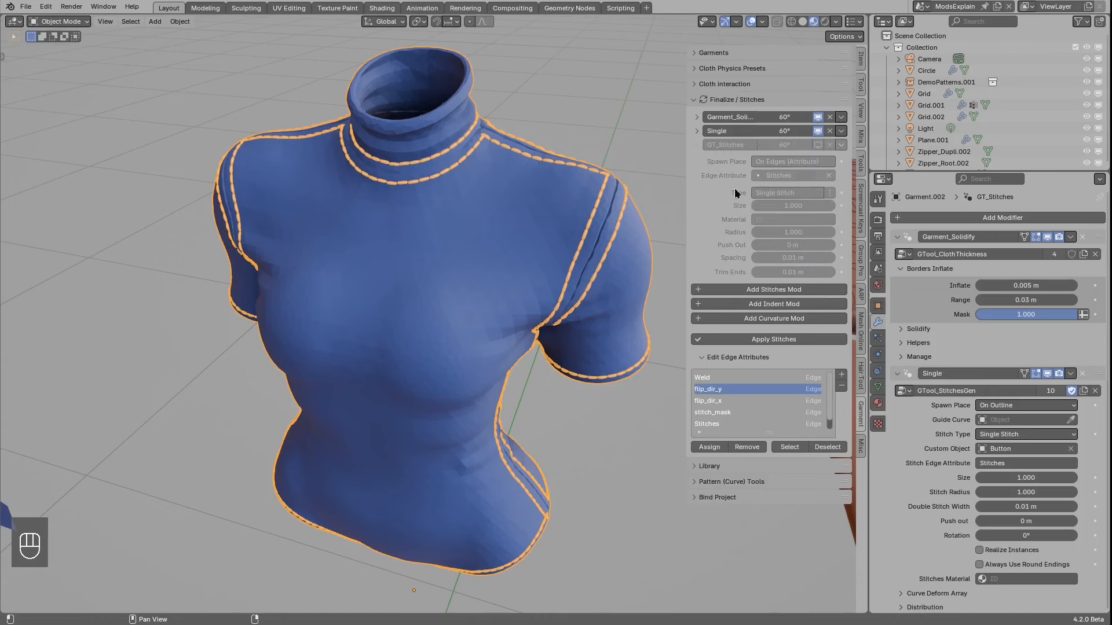
pyautogui.click(817, 145)
pyautogui.click(774, 193)
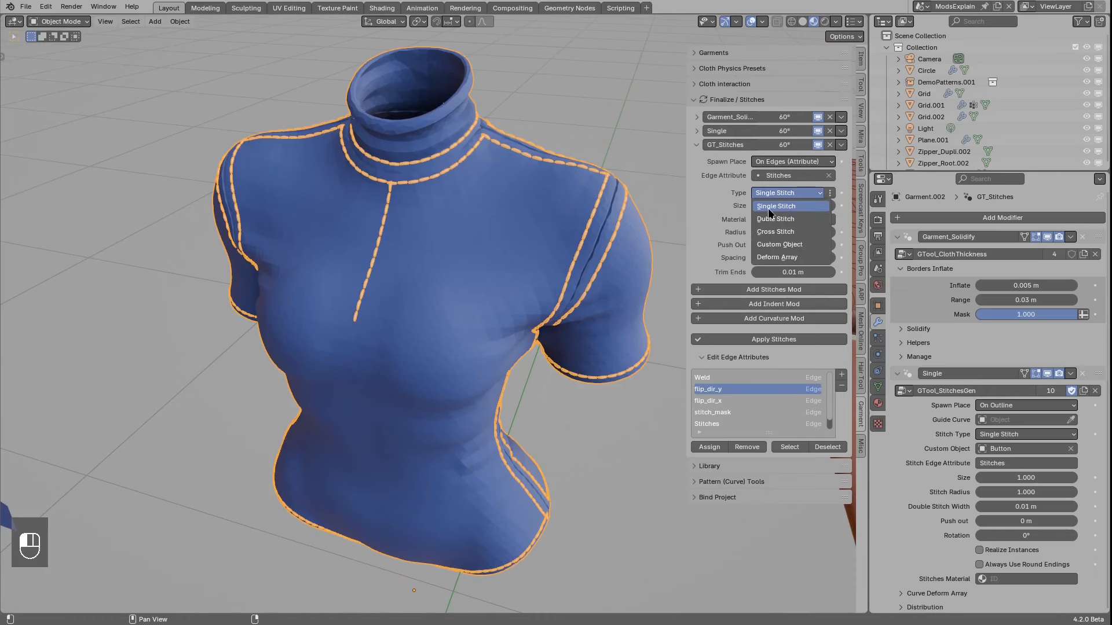
pyautogui.click(773, 219)
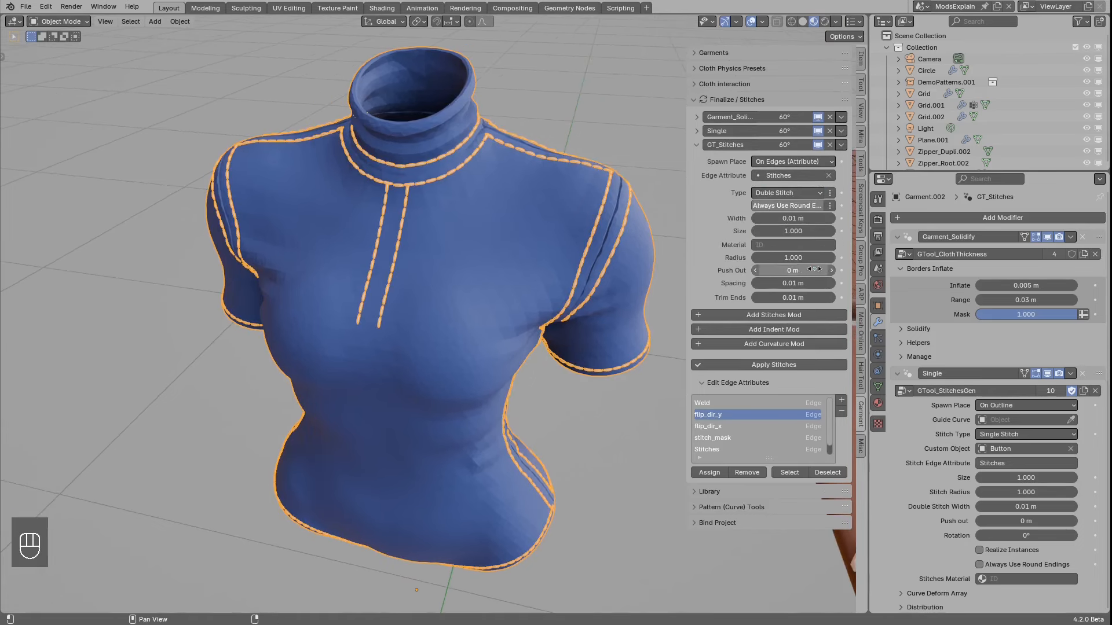
pyautogui.keyDown('shift'); pyautogui.moveTo(793, 218); pyautogui.dragTo(814, 222); pyautogui.keyUp('shift')
pyautogui.keyDown('shift'); pyautogui.moveTo(581, 283); pyautogui.dragTo(604, 322, button='middle'); pyautogui.keyUp('shift')
# Step: Try Always Use Round Endings on the double stitches, marking their collar end with an annotation, and switch the option off
pyautogui.click(789, 207)
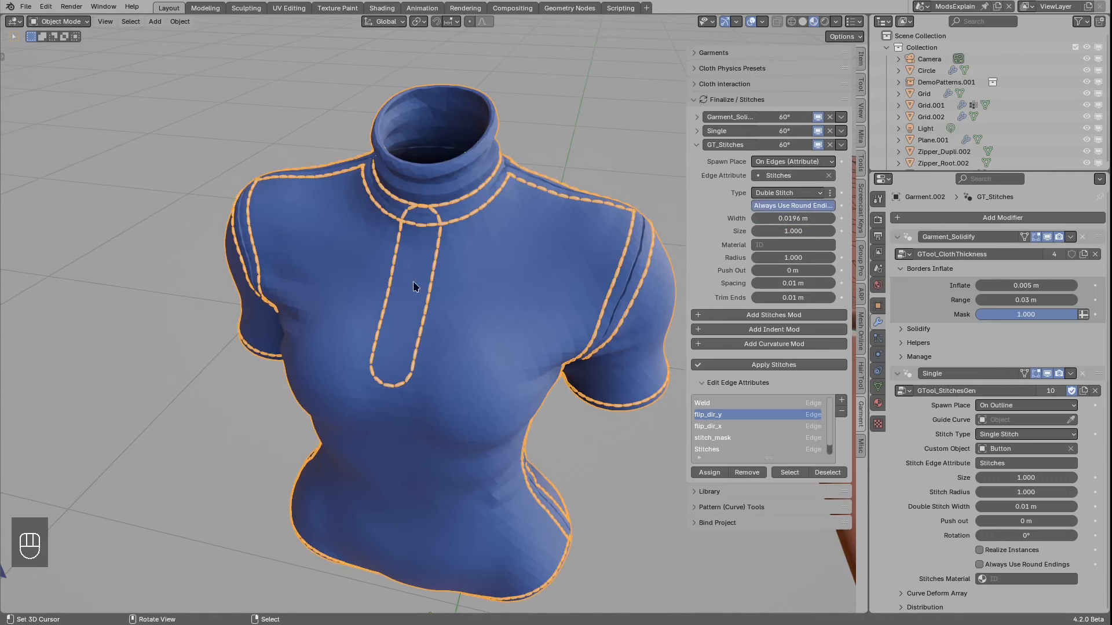
pyautogui.press('d')
pyautogui.moveTo(438, 221); pyautogui.dragTo(431, 204, button='right')
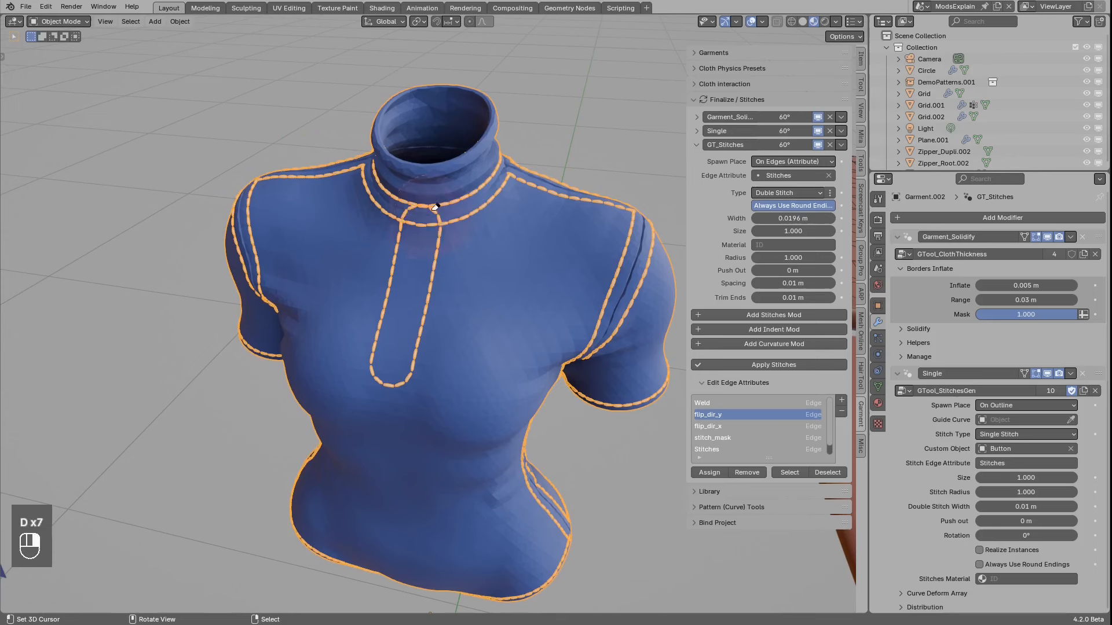
pyautogui.click(770, 206)
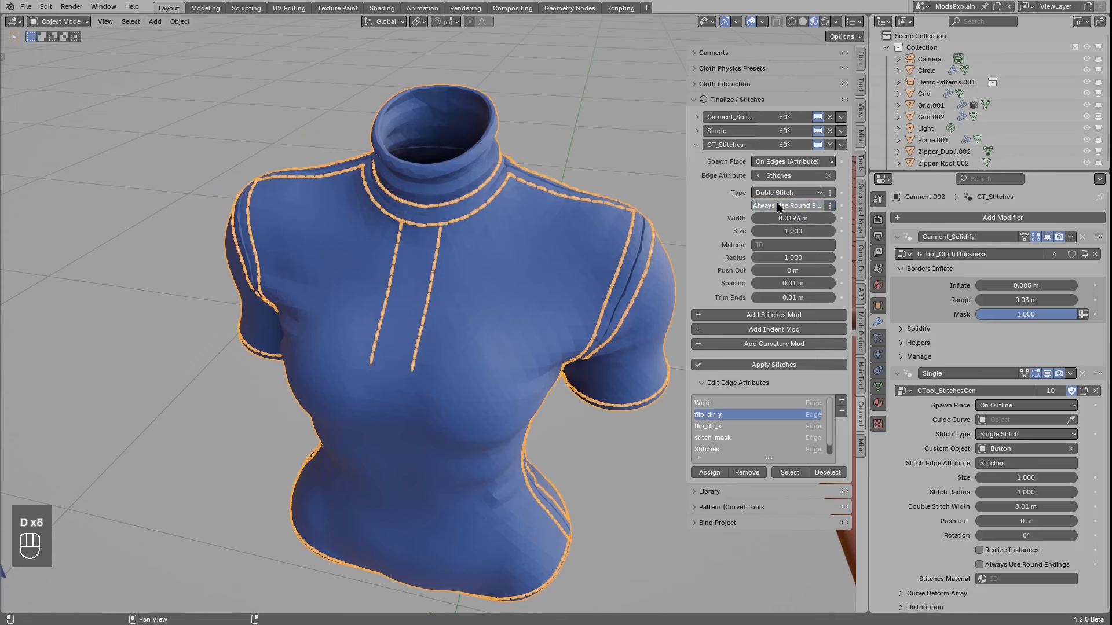
# Step: Edit the round endings per edge so that only the lower end of the chest's double stitch is rounded
pyautogui.click(830, 205)
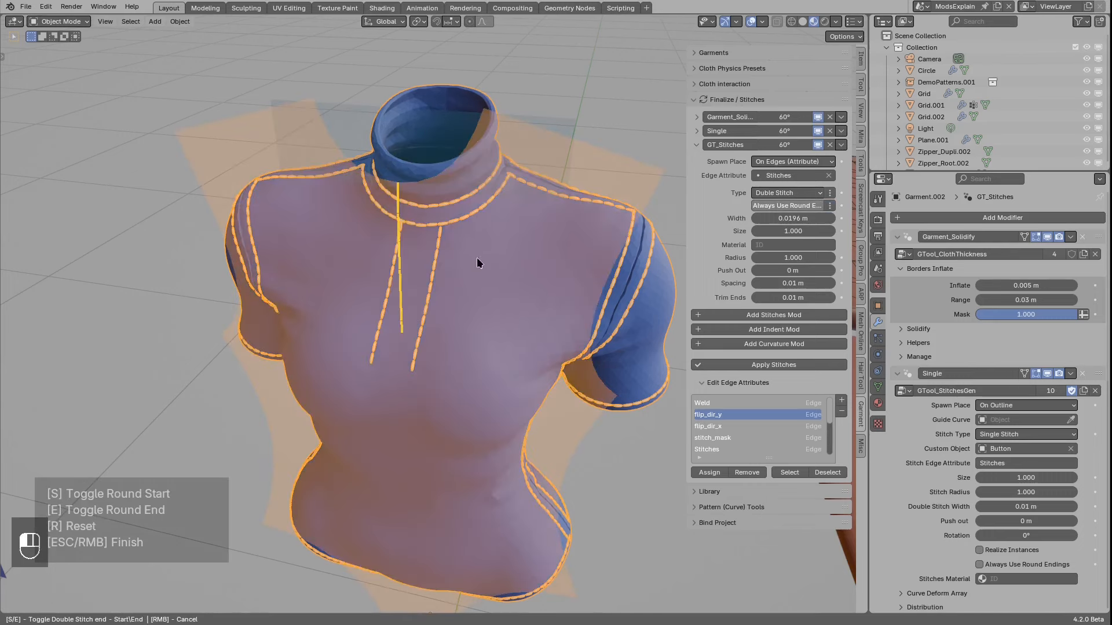
pyautogui.moveTo(478, 287); pyautogui.dragTo(403, 305, button='middle')
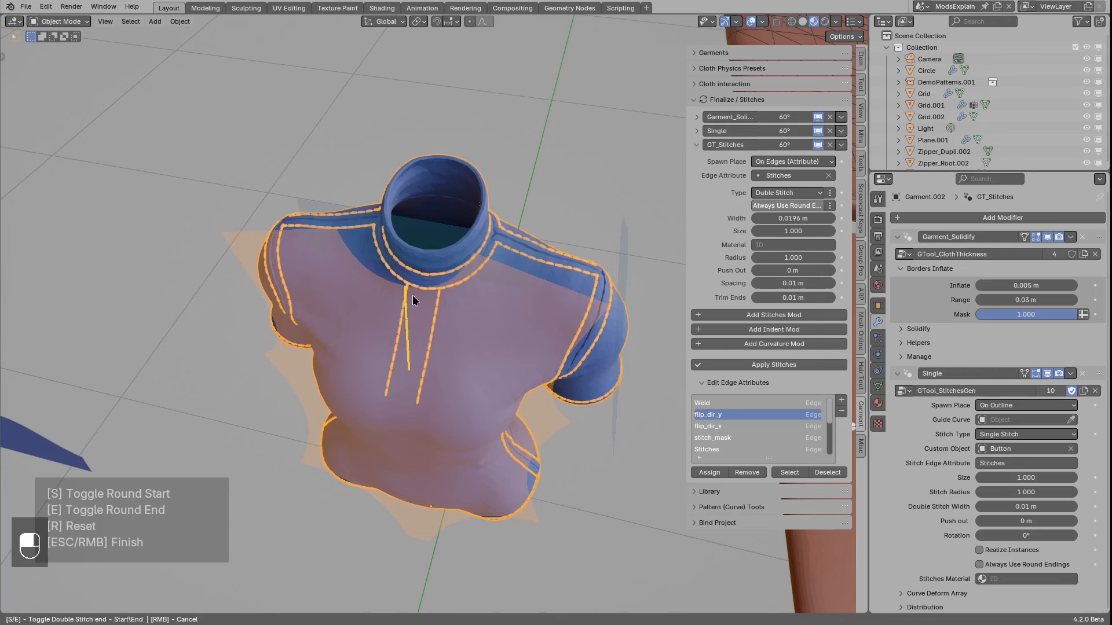
pyautogui.press('e')
pyautogui.press('e')
pyautogui.press('e')
pyautogui.rightClick(409, 359)
pyautogui.moveTo(409, 358); pyautogui.dragTo(466, 347, button='middle')
pyautogui.scroll(2, 467, 348)
pyautogui.moveTo(474, 342); pyautogui.dragTo(449, 334, button='middle')
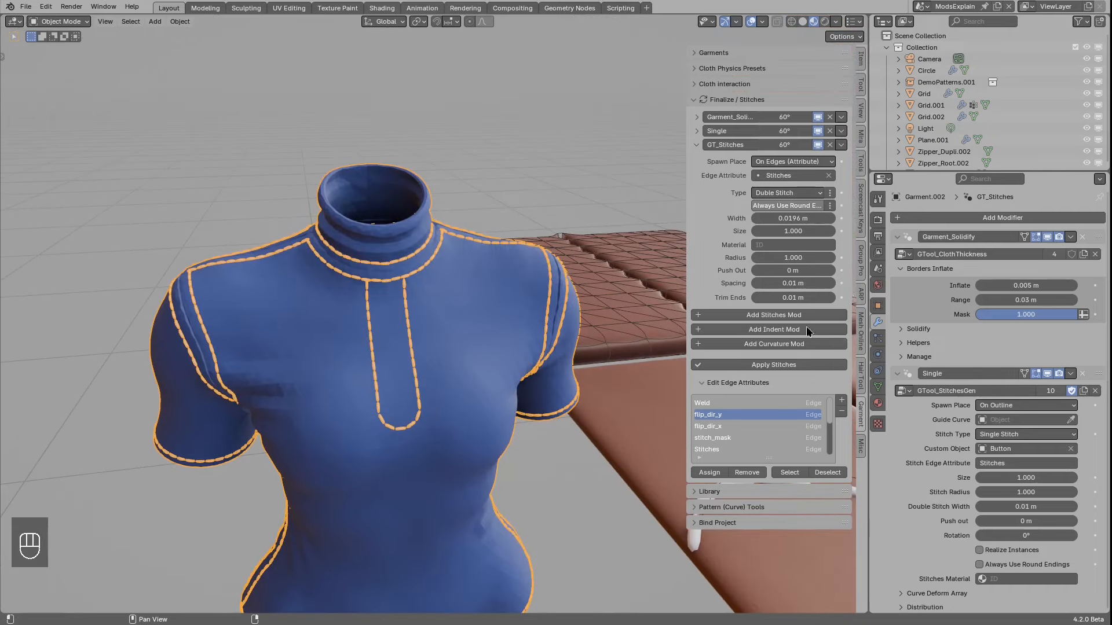
# Step: Set the double stitch Width to 0.0229 m and rename its modifier to Double
pyautogui.moveTo(791, 218)
pyautogui.keyDown('shift'); pyautogui.mouseDown()
pyautogui.moveTo(806, 219)
pyautogui.moveTo(793, 200)
pyautogui.mouseUp(); pyautogui.keyUp('shift')
pyautogui.click(784, 193)
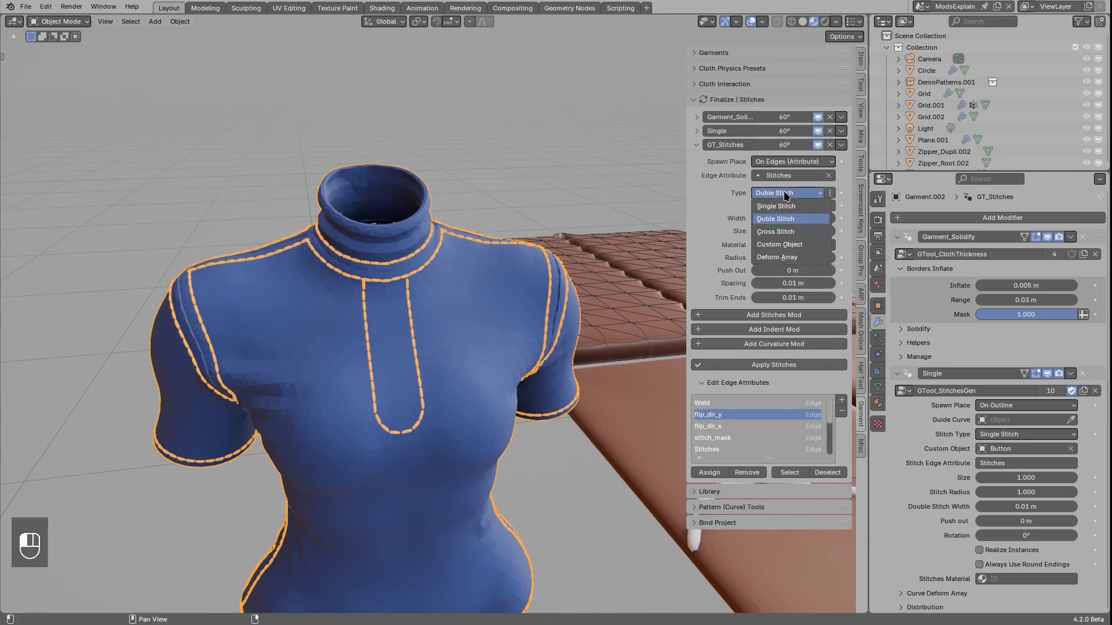
pyautogui.doubleClick(723, 146)
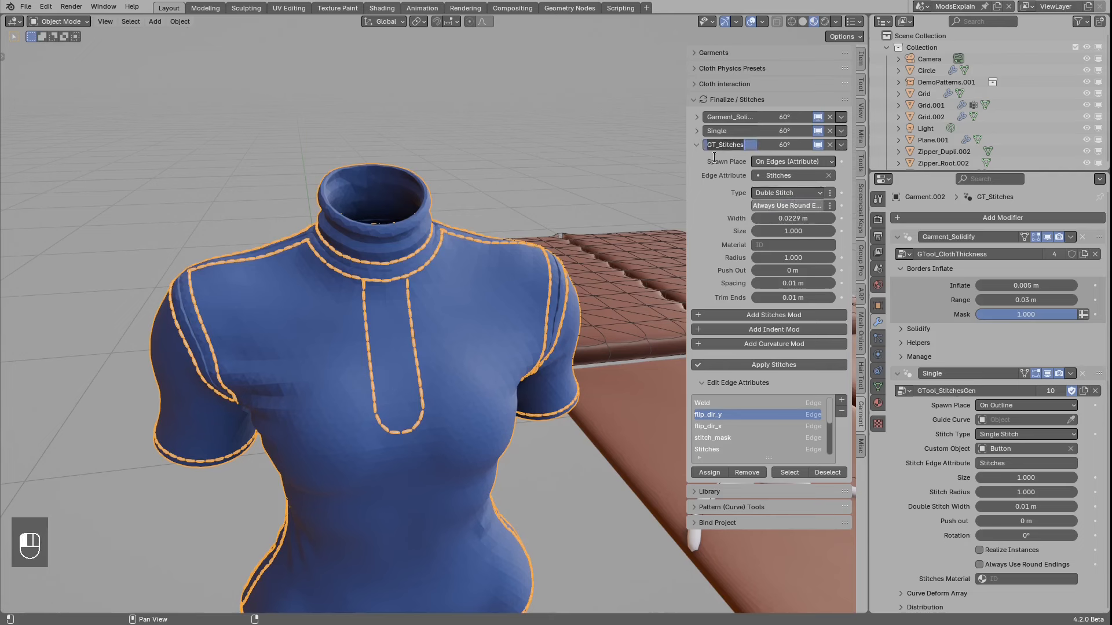
pyautogui.write('Doub')
pyautogui.click(697, 144)
# Step: Add another stitches modifier to the shirt with Type Cross Stitch and Spacing 0.03 m
pyautogui.click(731, 164)
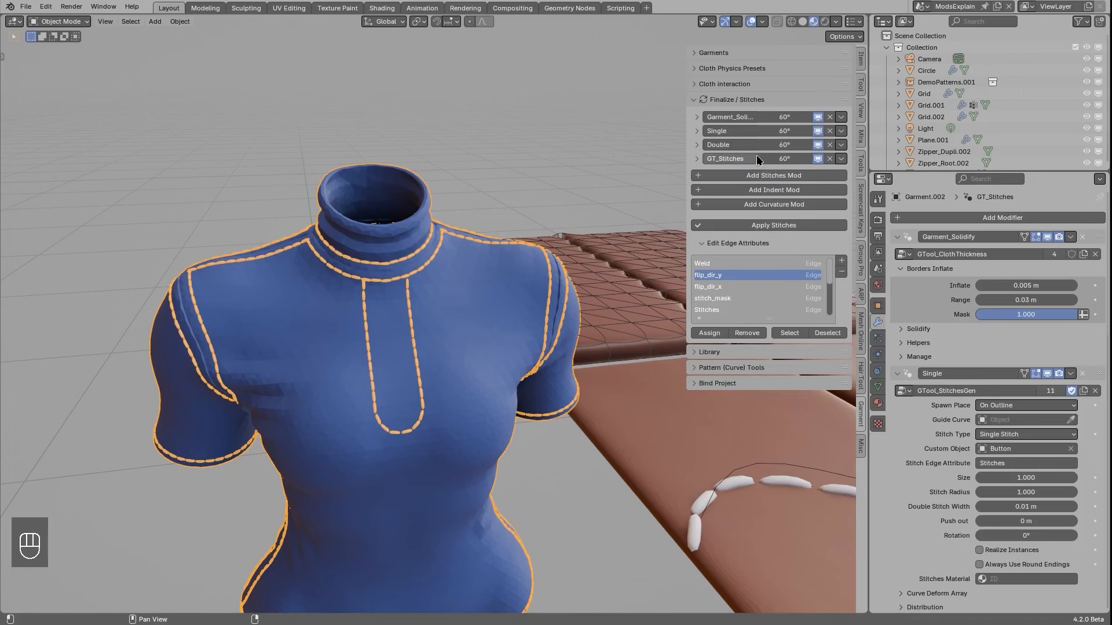
pyautogui.click(696, 159)
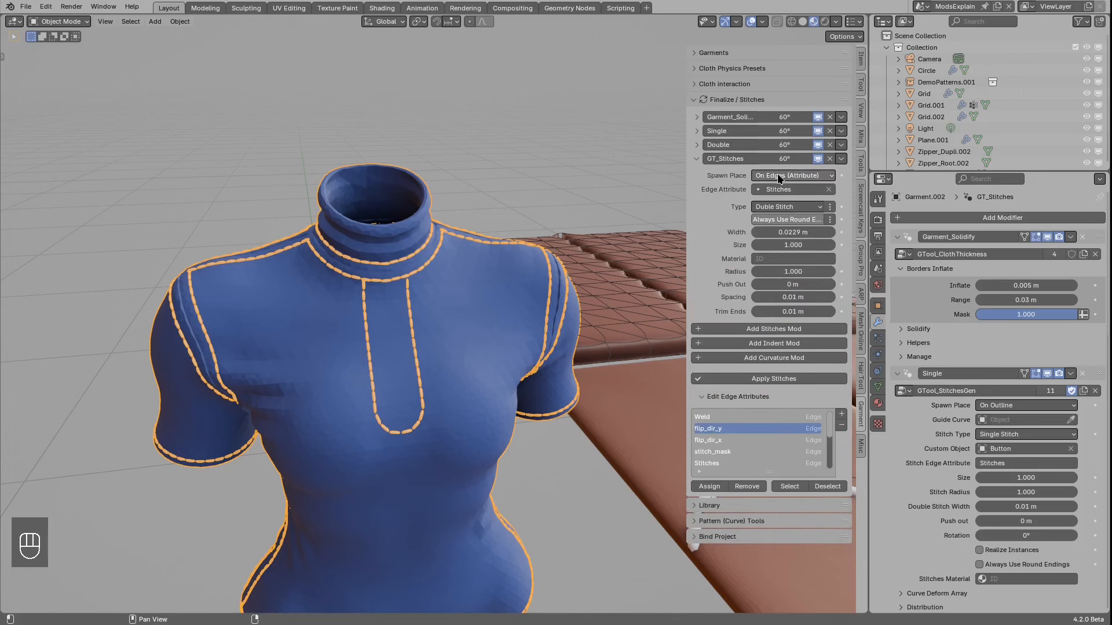
pyautogui.click(777, 206)
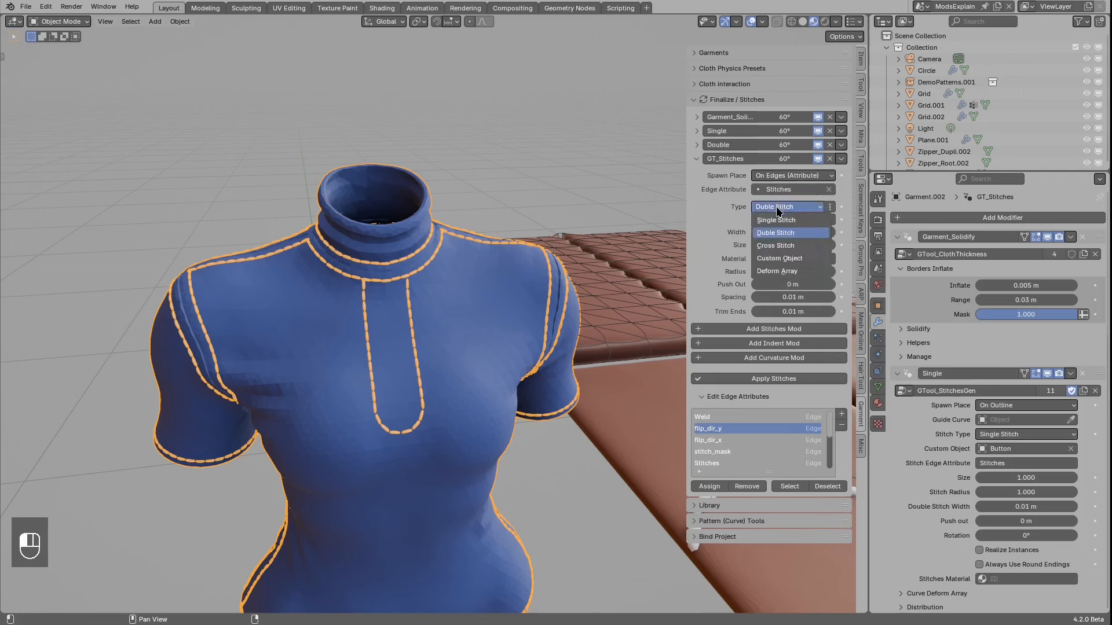
pyautogui.click(777, 245)
pyautogui.keyDown('shift'); pyautogui.moveTo(796, 272); pyautogui.dragTo(835, 273); pyautogui.keyUp('shift')
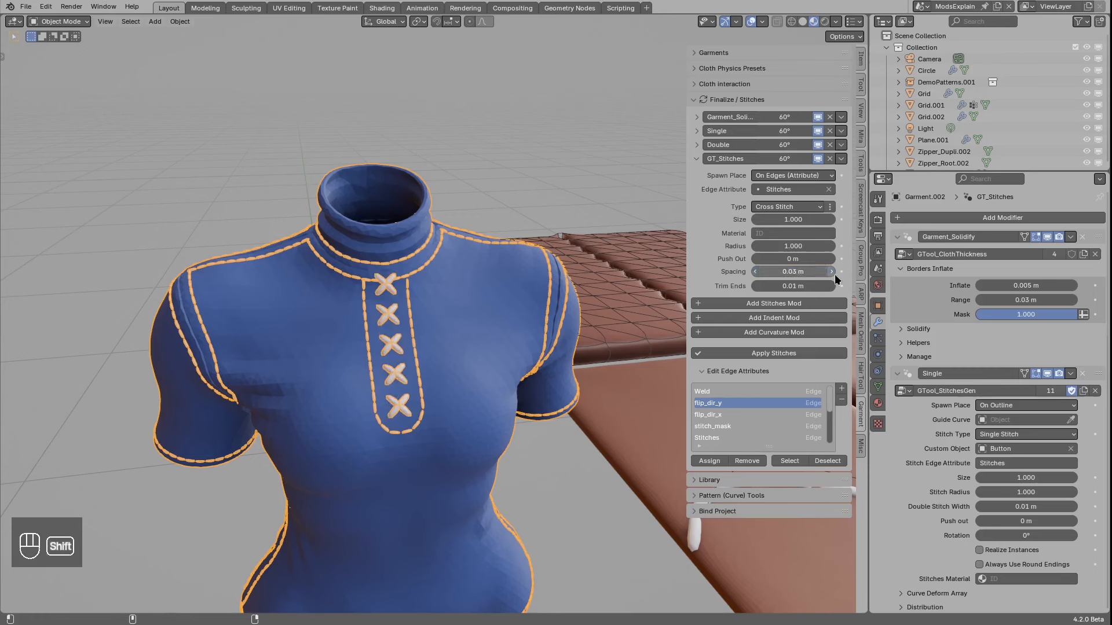
# Step: Set the cross stitches' Radius to 0.5 and Trim Ends to 0.02 m, and deselect everything
pyautogui.click(806, 244)
pyautogui.write('0.5')
pyautogui.press('Return')
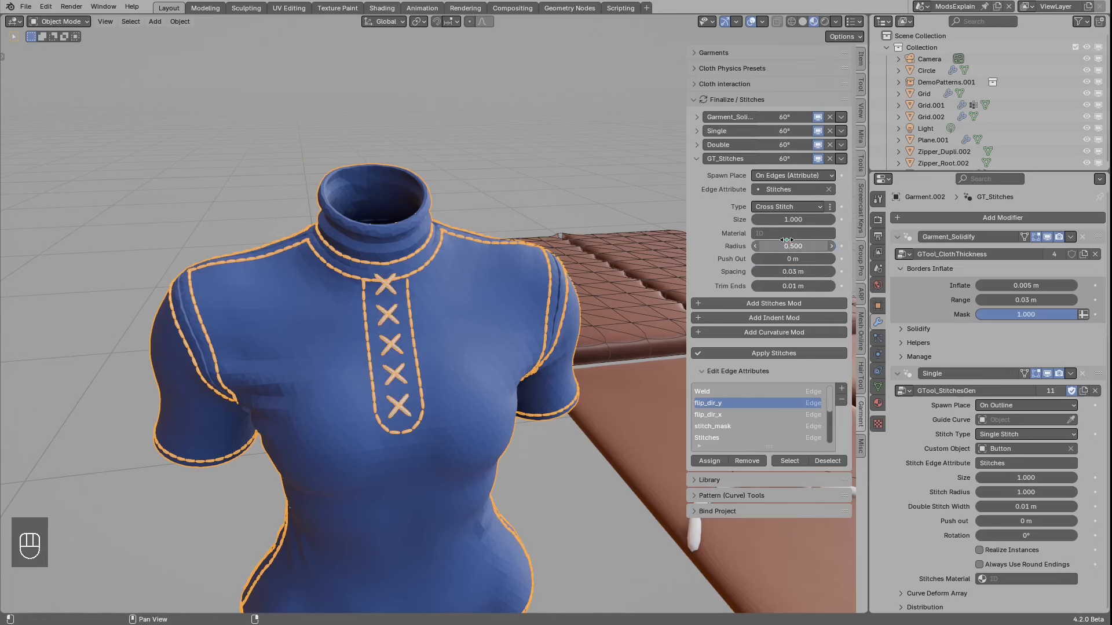
pyautogui.keyDown('shift'); pyautogui.moveTo(790, 286); pyautogui.dragTo(794, 287); pyautogui.keyUp('shift')
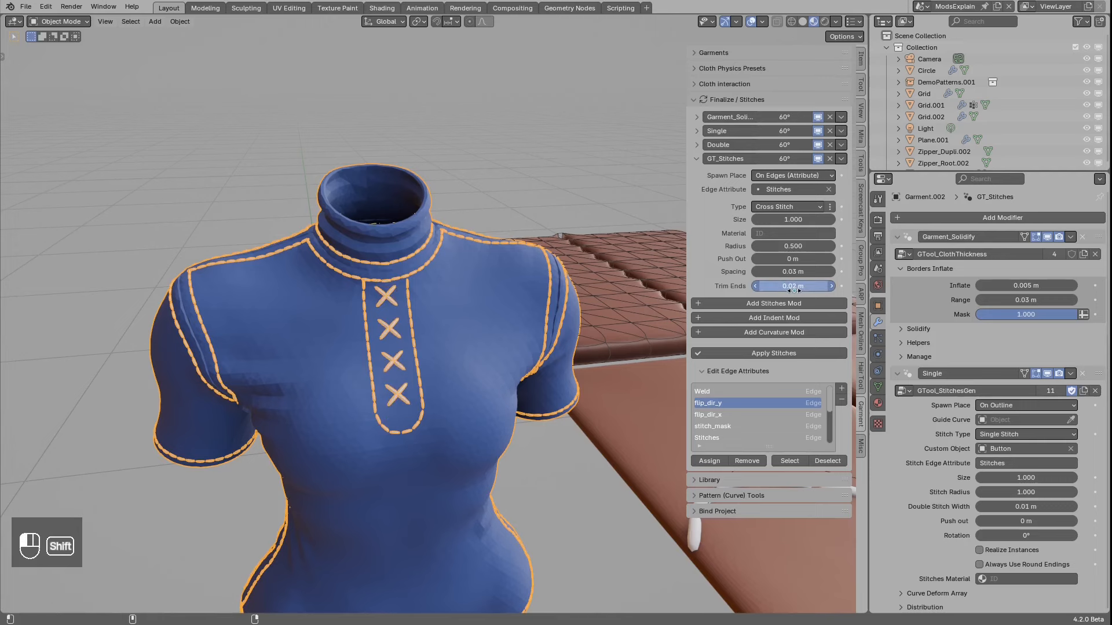
pyautogui.moveTo(570, 304); pyautogui.dragTo(556, 281, button='middle')
pyautogui.hotkey('alt', 'a')
pyautogui.scroll(1, 613, 268)
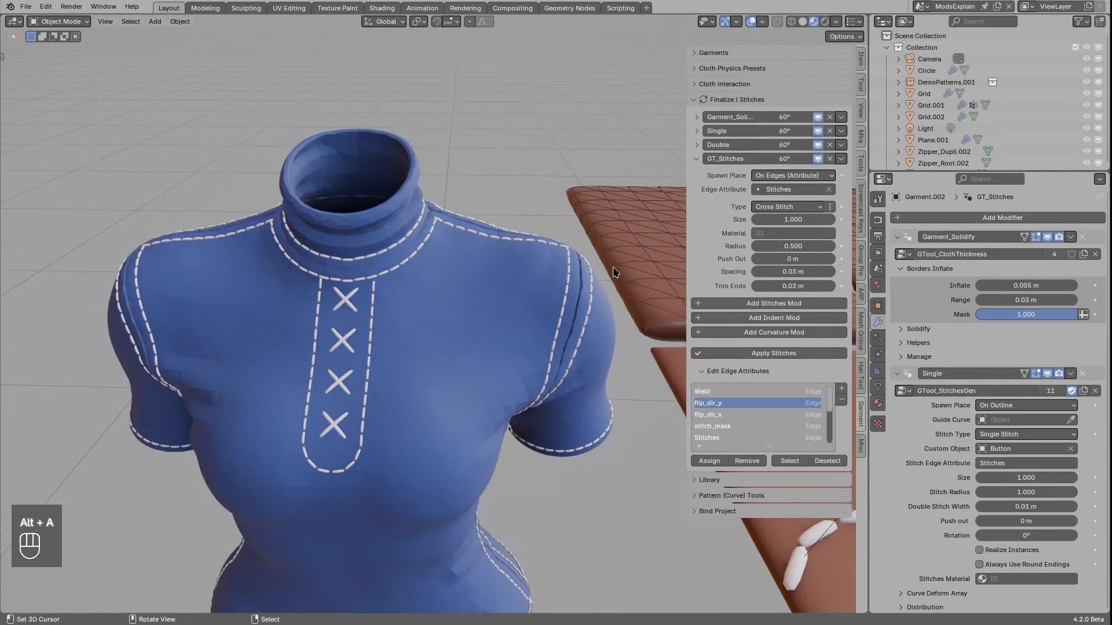
# Step: Change the stitch Type to Custom Object for the buttons, with Size 0.864, Push Out 0.00184 m and Spacing 0.032 m
pyautogui.click(786, 208)
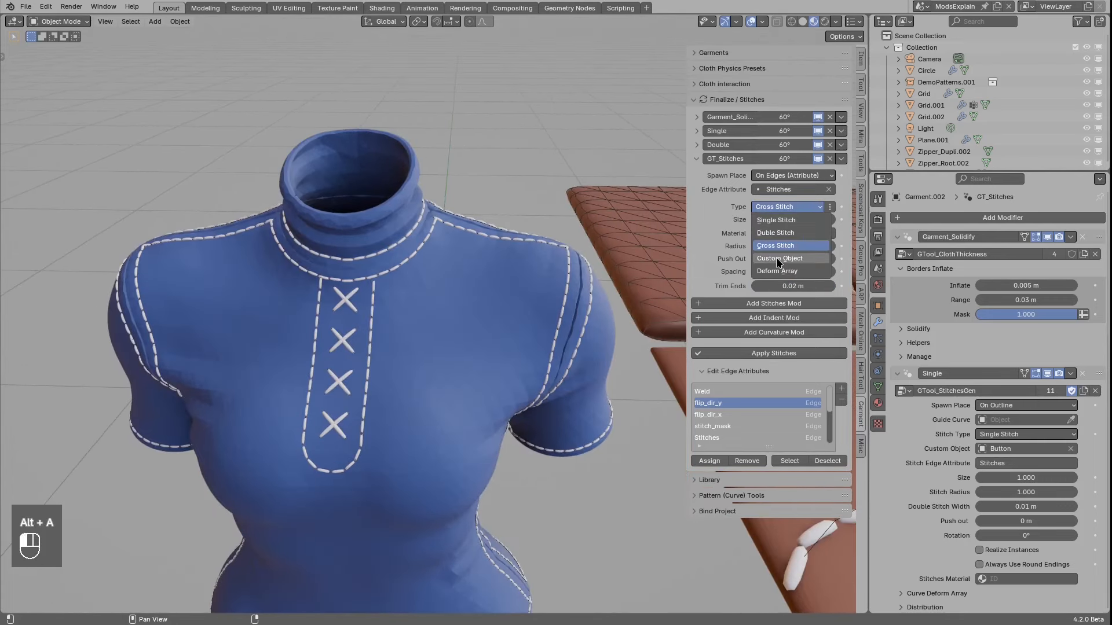
pyautogui.click(779, 259)
pyautogui.moveTo(349, 345); pyautogui.dragTo(418, 301, button='middle')
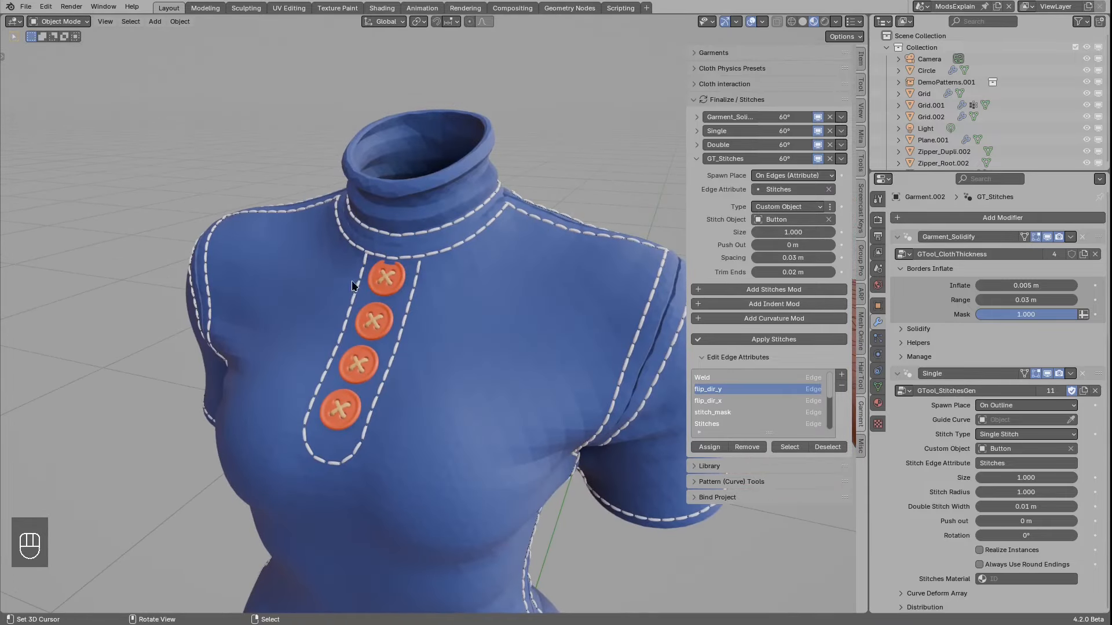
pyautogui.keyDown('shift'); pyautogui.moveTo(791, 258); pyautogui.dragTo(796, 256); pyautogui.keyUp('shift')
pyautogui.moveTo(801, 245); pyautogui.dragTo(785, 248)
pyautogui.moveTo(502, 258); pyautogui.dragTo(532, 289, button='middle')
# Step: Change the stitch Type to Deform Array for a zipper, with Spacing 0.006 m, Push Out 0.00672 m and Trim Ends 0.0081 m
pyautogui.click(779, 210)
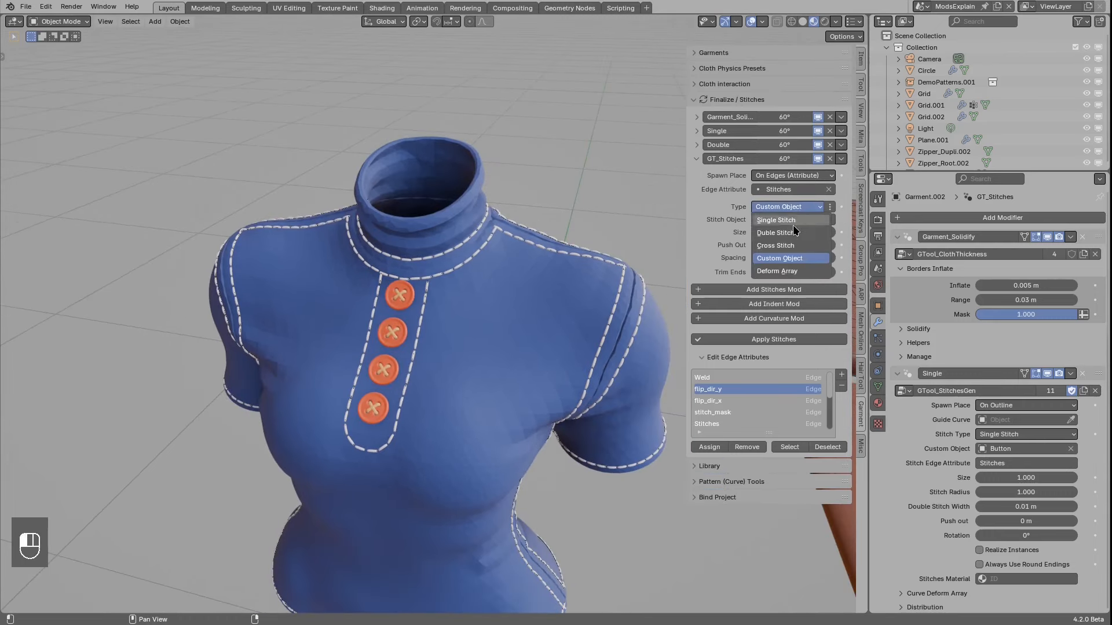
pyautogui.click(768, 270)
pyautogui.click(791, 272)
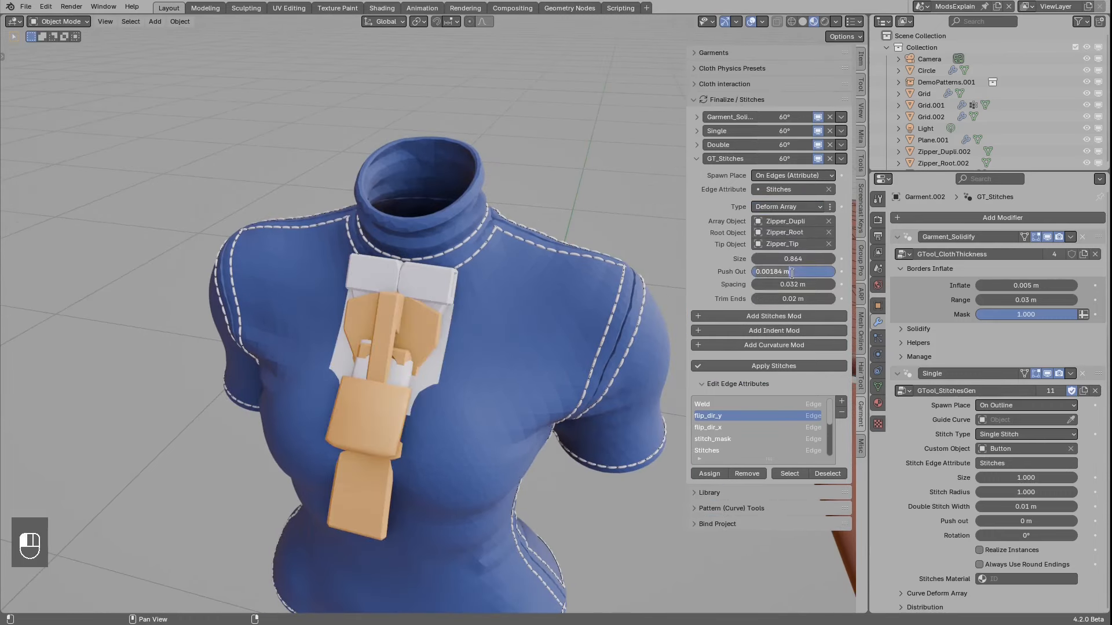
pyautogui.click(784, 284)
pyautogui.write('0.01')
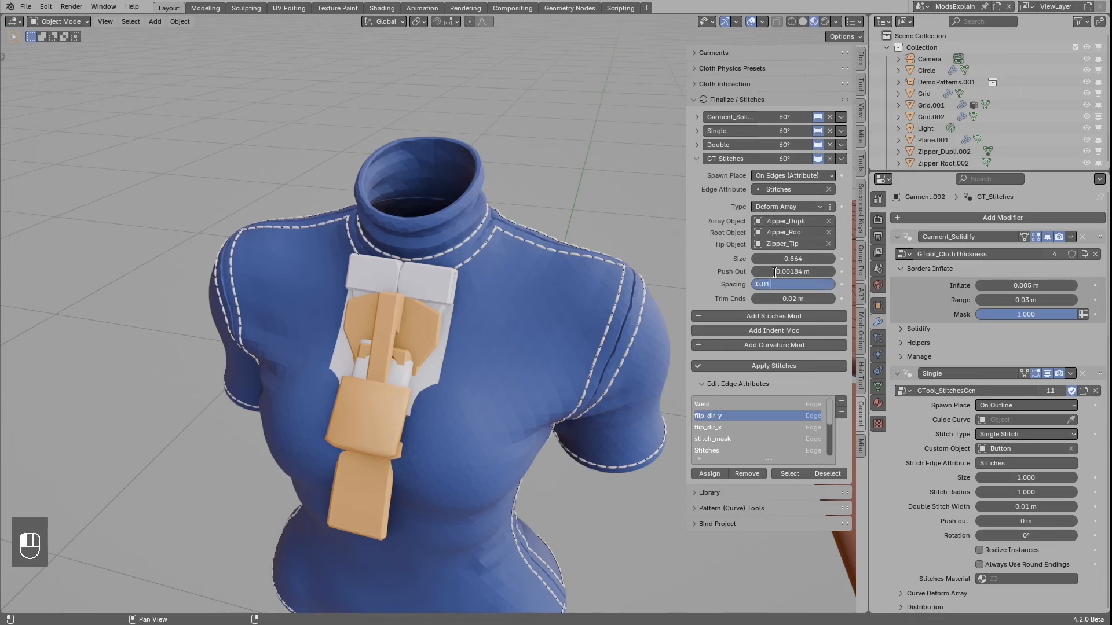
pyautogui.press('Return')
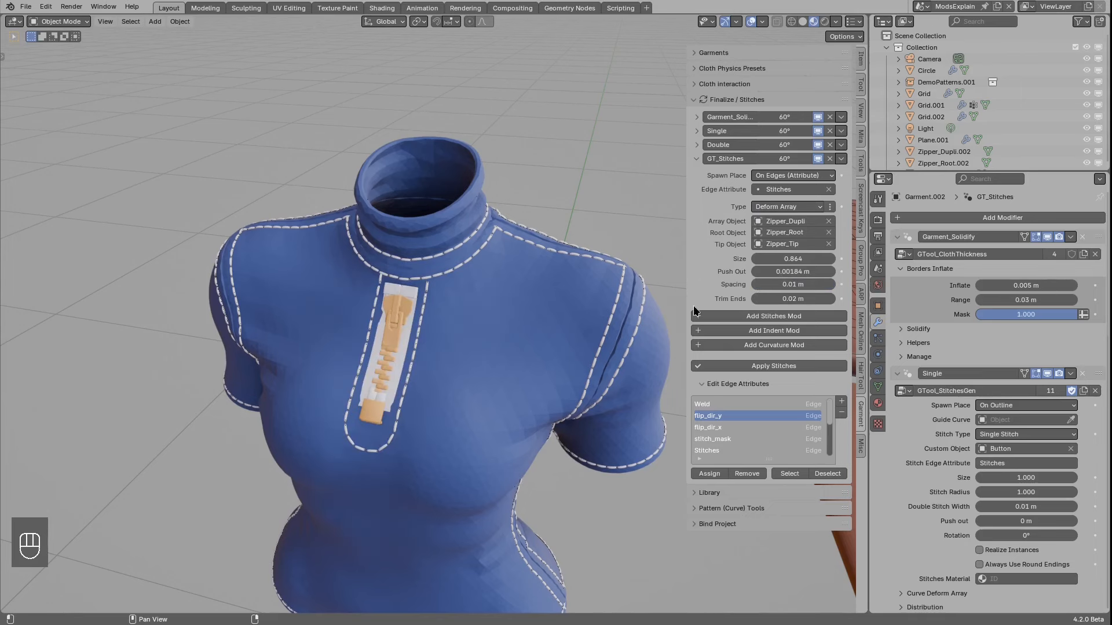
pyautogui.keyDown('shift'); pyautogui.moveTo(776, 284); pyautogui.dragTo(799, 273); pyautogui.keyUp('shift')
# Step: Circle the zipper's upper and lower ends with temporary annotations and erase them
pyautogui.moveTo(594, 283); pyautogui.dragTo(695, 249, button='middle')
pyautogui.press('d')
pyautogui.moveTo(376, 406); pyautogui.dragTo(376, 402)
pyautogui.moveTo(422, 281); pyautogui.dragTo(421, 272)
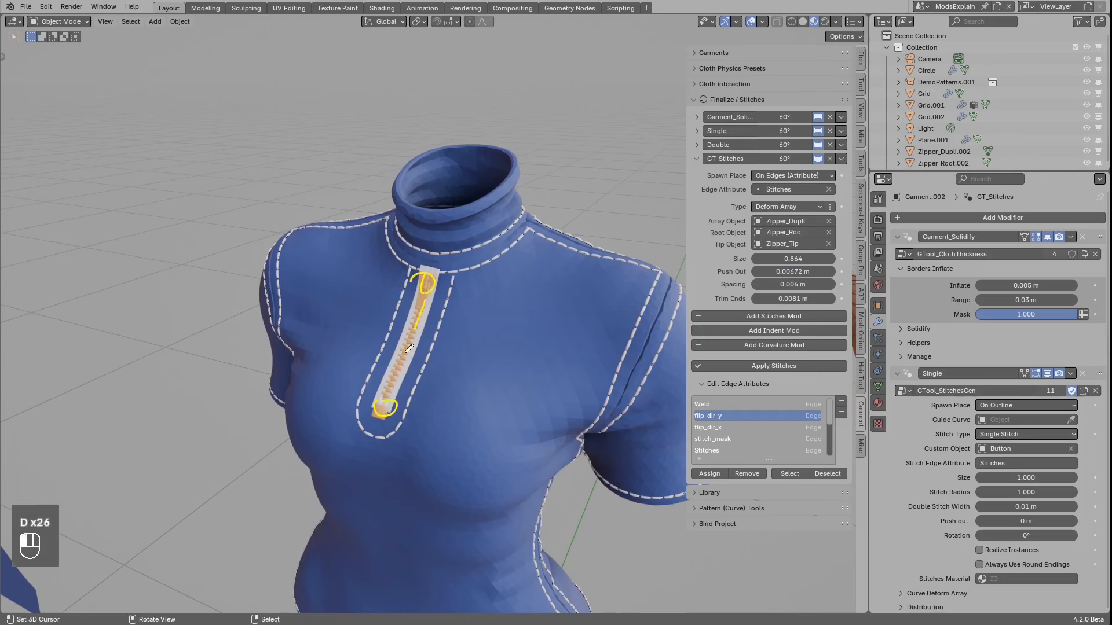
pyautogui.press('d')
pyautogui.moveTo(429, 275); pyautogui.dragTo(399, 401, button='right')
# Step: Move the source objects Zipper_Tip.002 and Zipper_Root.002 to opposite sides of the zipper tooth segment, the root by about -0.086 m in Y
pyautogui.scroll(-5, 348, 405)
pyautogui.moveTo(340, 406)
pyautogui.mouseDown(button='middle')
pyautogui.moveTo(325, 404)
pyautogui.moveTo(506, 231)
pyautogui.moveTo(90, 326)
pyautogui.mouseUp(button='middle')
pyautogui.click(89, 326)
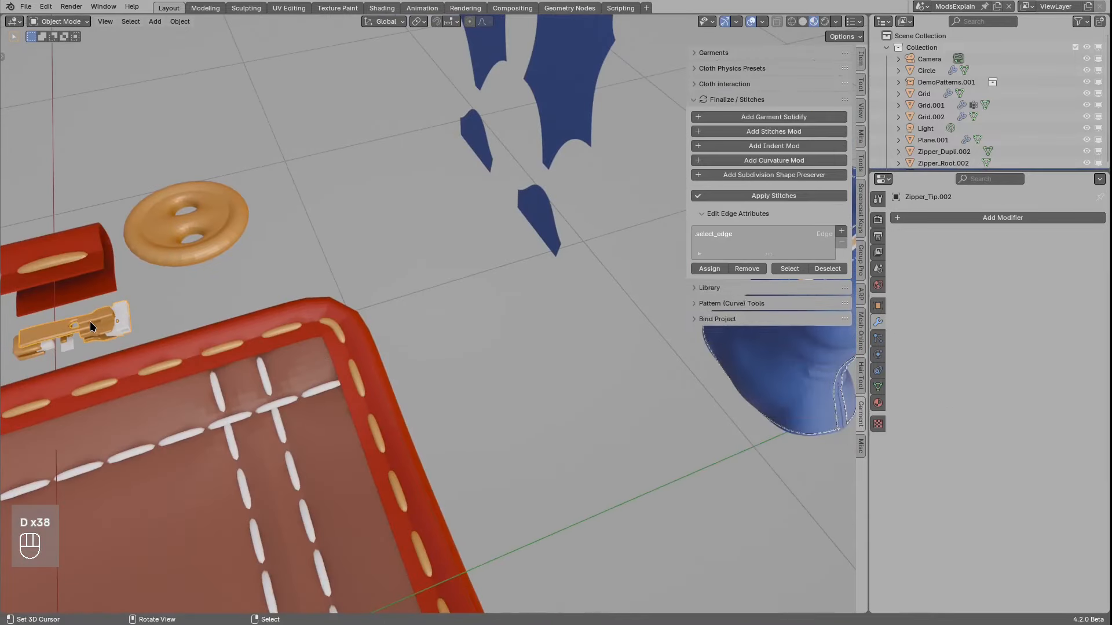
pyautogui.press('KP_Decimal')
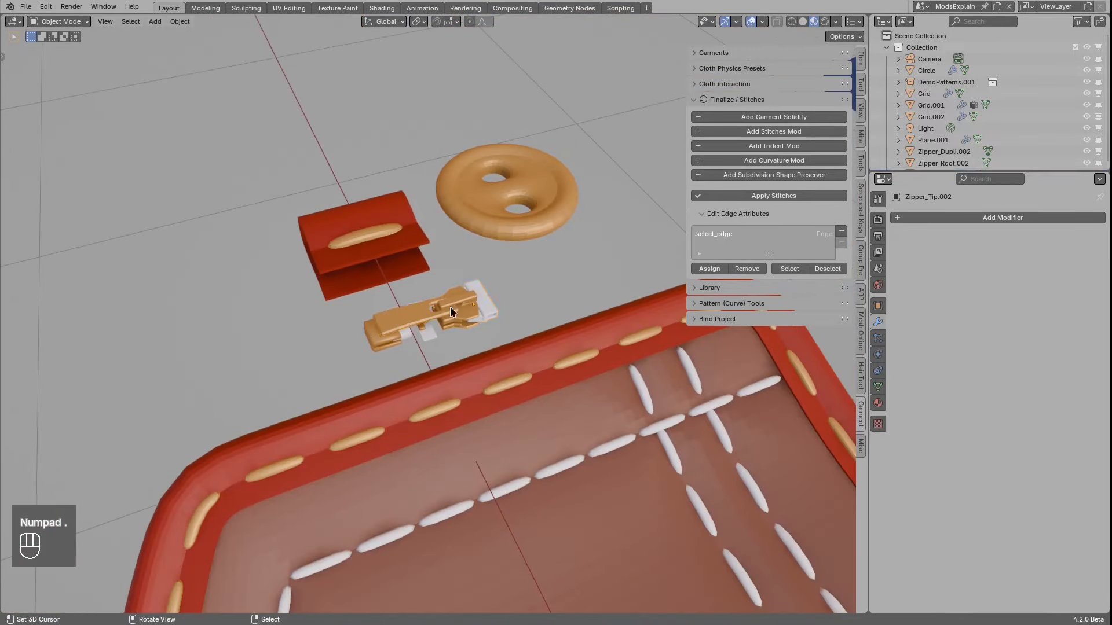
pyautogui.press('g')
pyautogui.moveTo(522, 282); pyautogui.dragTo(588, 263, button='middle')
pyautogui.click(588, 264)
pyautogui.click(405, 328)
pyautogui.press('g')
pyautogui.moveTo(405, 328); pyautogui.dragTo(376, 337, button='middle')
pyautogui.click(377, 337)
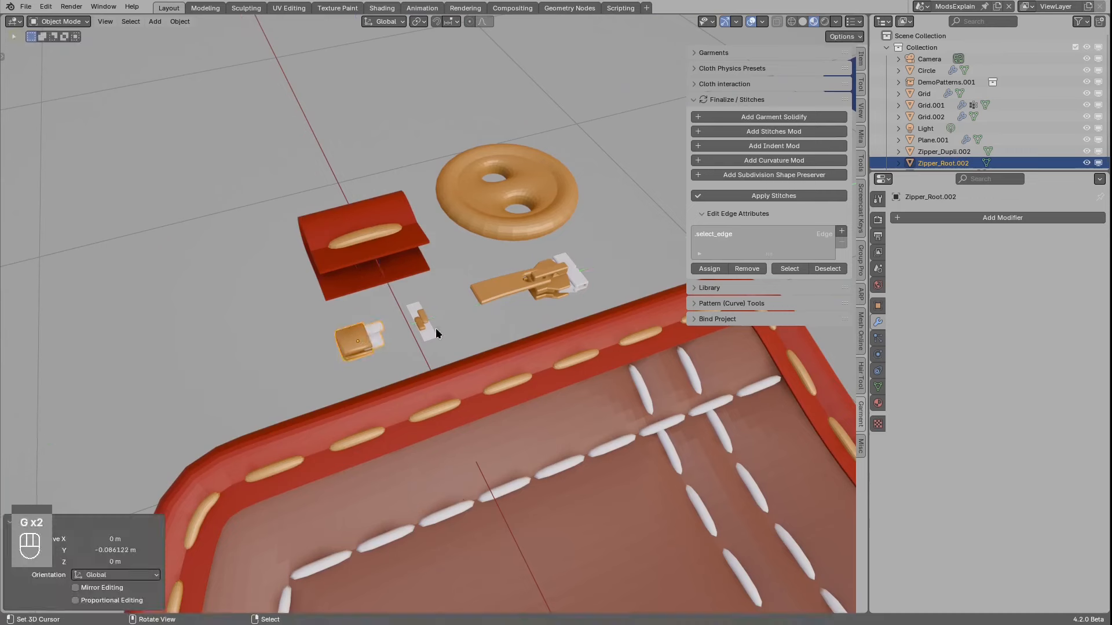
# Step: Duplicate the zipper tooth segment and place the copies side by side along the Y axis
pyautogui.click(429, 327)
pyautogui.scroll(3, 354, 345)
pyautogui.keyDown('shift'); pyautogui.moveTo(444, 315); pyautogui.dragTo(358, 360, button='middle'); pyautogui.keyUp('shift')
pyautogui.press('g')
pyautogui.click(336, 356)
pyautogui.hotkey('shift', 'd')
pyautogui.rightClick(358, 360)
pyautogui.press('y')
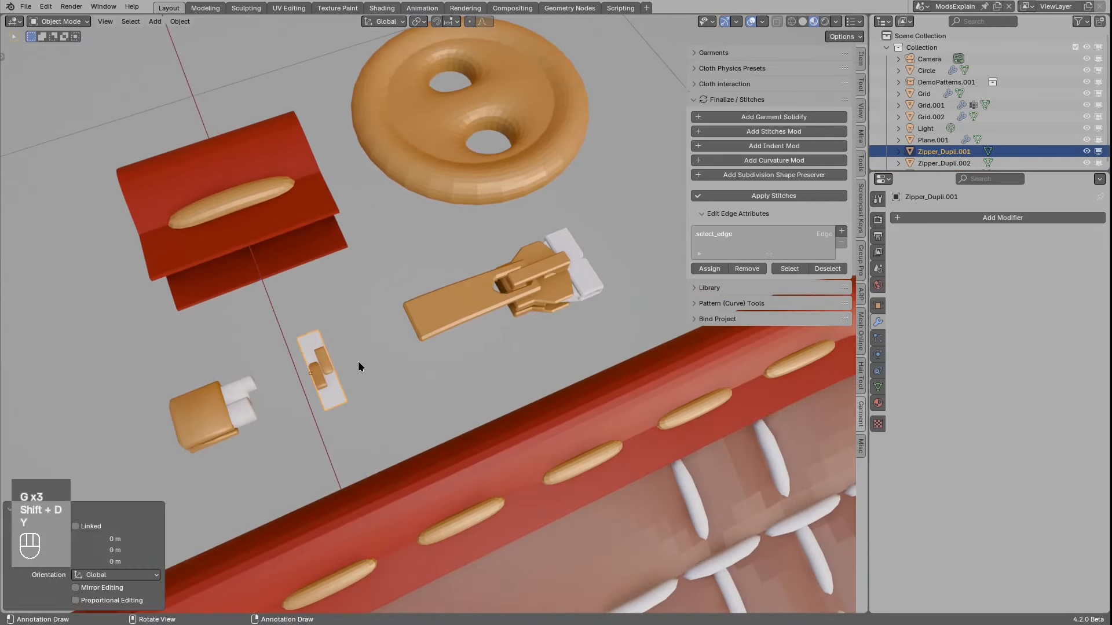
pyautogui.hotkey('shift', 'd')
pyautogui.press('y')
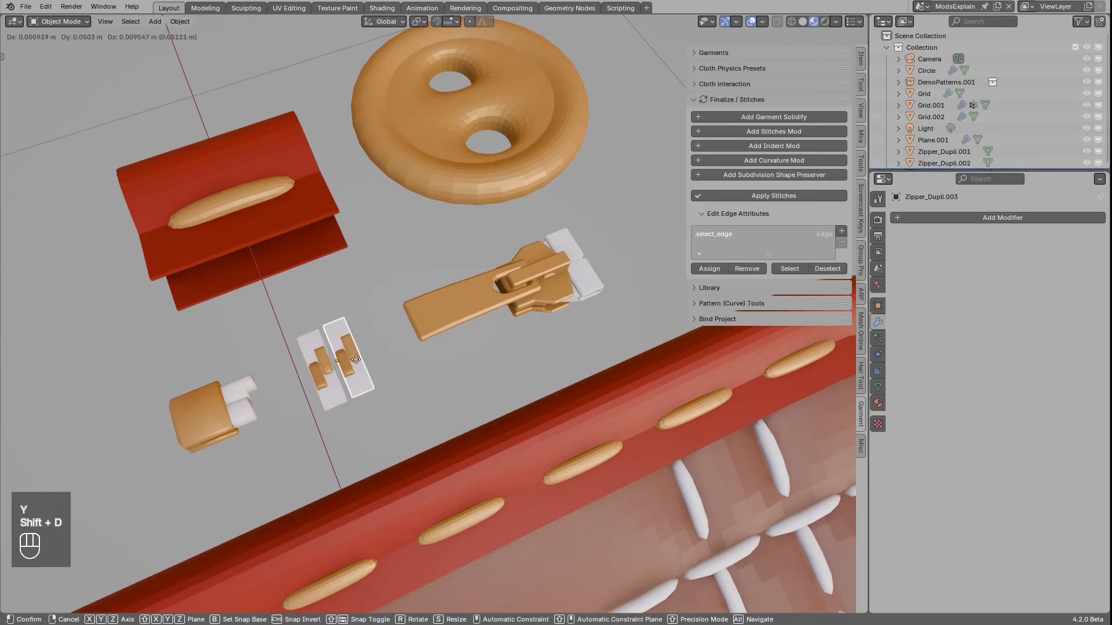
pyautogui.click(357, 360)
pyautogui.hotkey('shift', 'd')
pyautogui.click(384, 350)
pyautogui.moveTo(312, 383)
pyautogui.mouseDown()
pyautogui.moveTo(395, 344)
pyautogui.moveTo(388, 361)
pyautogui.mouseUp()
# Step: Rename the shirt's zipper stitches modifier to Ziper and add another stitches modifier
pyautogui.scroll(-5, 520, 284)
pyautogui.moveTo(498, 287)
pyautogui.keyDown('shift'); pyautogui.mouseDown(button='middle')
pyautogui.moveTo(195, 339)
pyautogui.moveTo(520, 276)
pyautogui.moveTo(395, 283)
pyautogui.moveTo(438, 293)
pyautogui.moveTo(424, 267)
pyautogui.mouseUp(button='middle'); pyautogui.keyUp('shift')
pyautogui.click(400, 261)
pyautogui.press('KP_Decimal')
pyautogui.hotkey('alt', 'a')
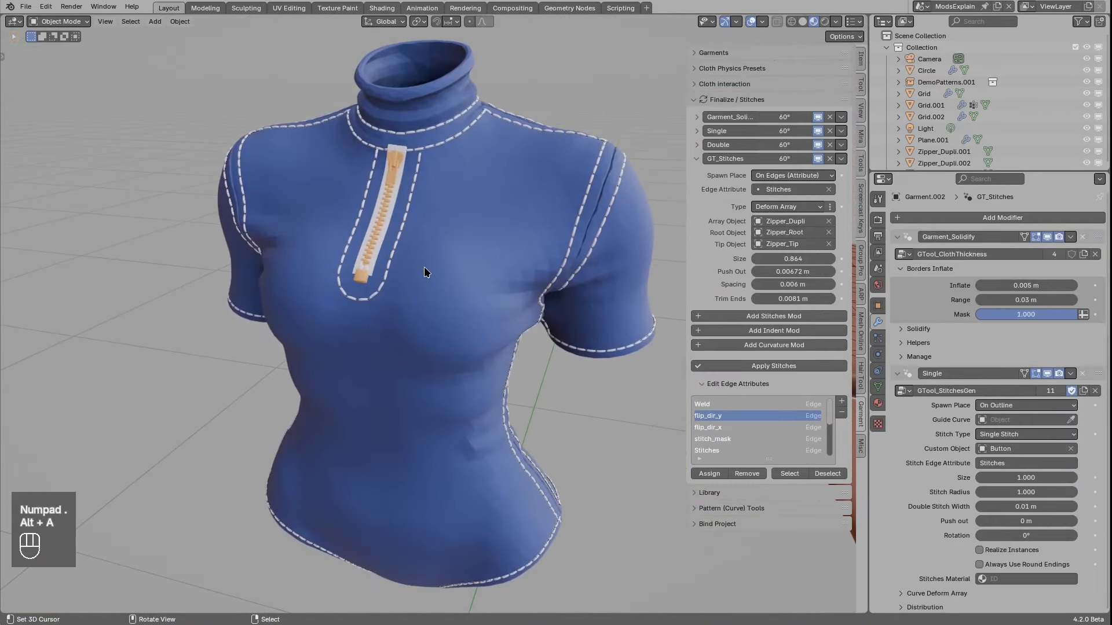
pyautogui.doubleClick(723, 160)
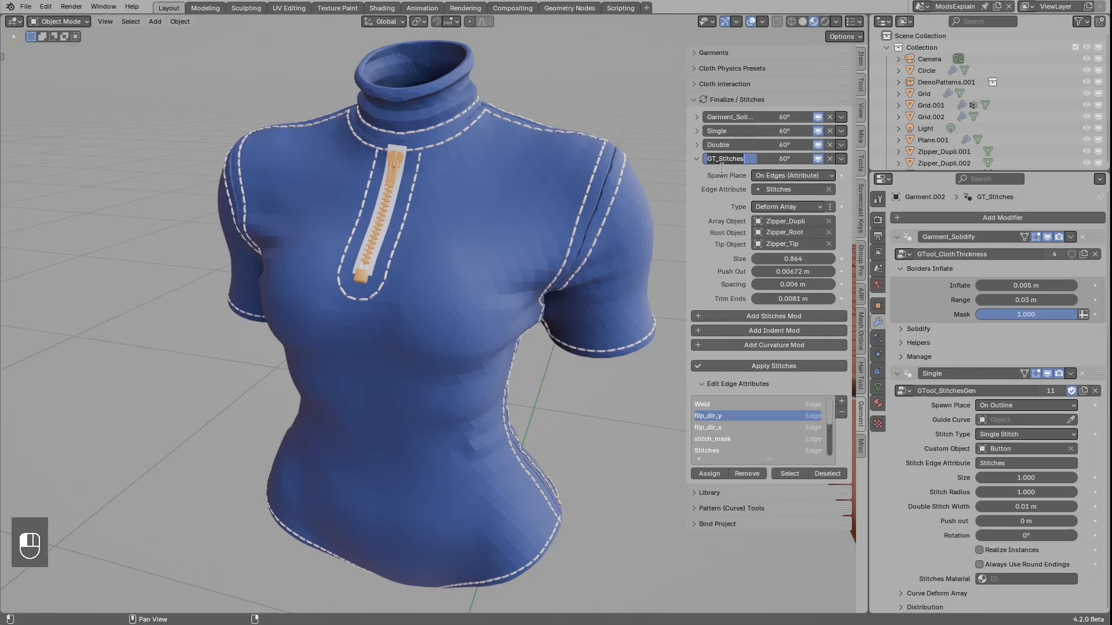
pyautogui.write('Ziper')
pyautogui.press('Return')
pyautogui.click(696, 160)
pyautogui.click(759, 174)
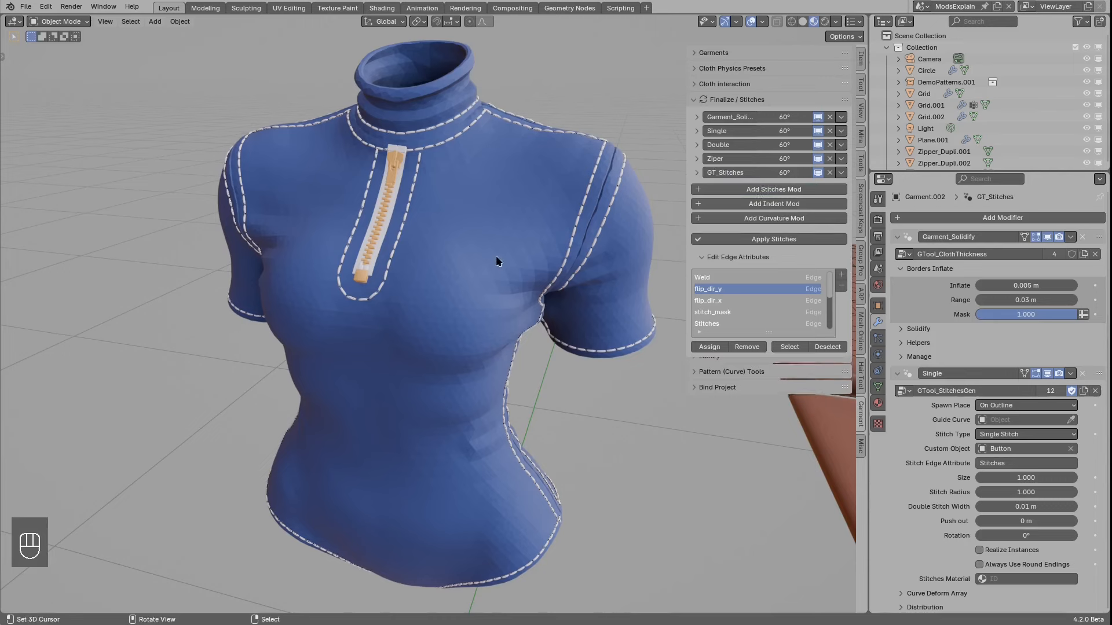
# Step: Draw a temporary annotation over the shirt and erase it
pyautogui.scroll(3, 492, 258)
pyautogui.moveTo(492, 258)
pyautogui.mouseDown(button='middle')
pyautogui.moveTo(528, 321)
pyautogui.moveTo(492, 400)
pyautogui.mouseUp(button='middle')
pyautogui.press('d')
pyautogui.moveTo(507, 393)
pyautogui.mouseDown()
pyautogui.moveTo(399, 408)
pyautogui.moveTo(473, 392)
pyautogui.mouseUp()
pyautogui.moveTo(474, 392); pyautogui.dragTo(459, 453, button='right')
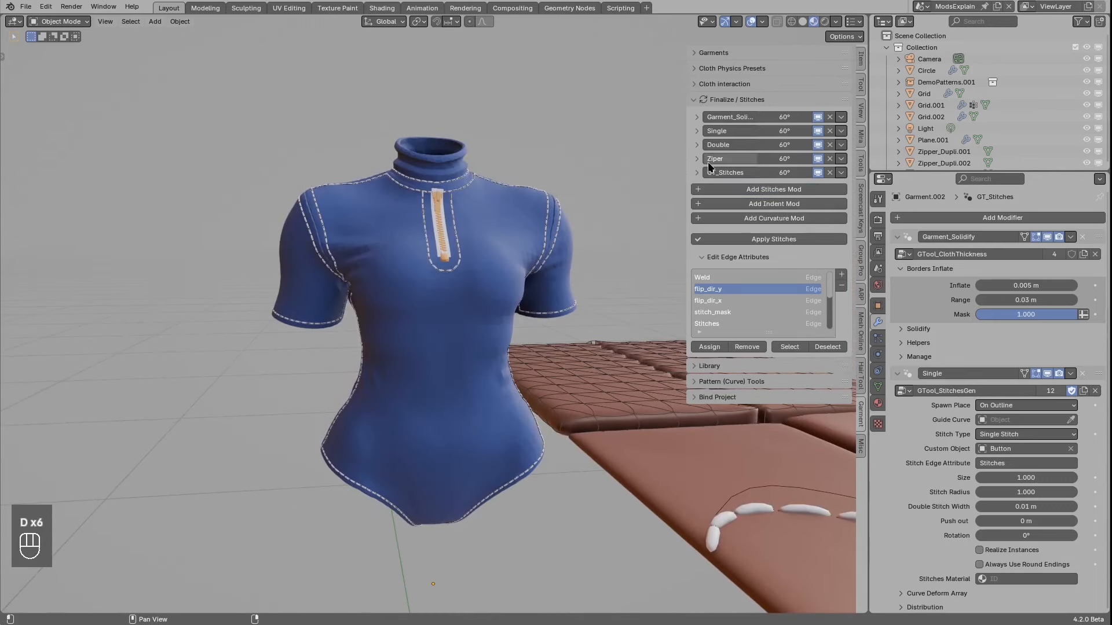
# Step: Copy the Double stitches modifier's settings and paste them onto the newly added GT_Stitches modifier
pyautogui.click(696, 172)
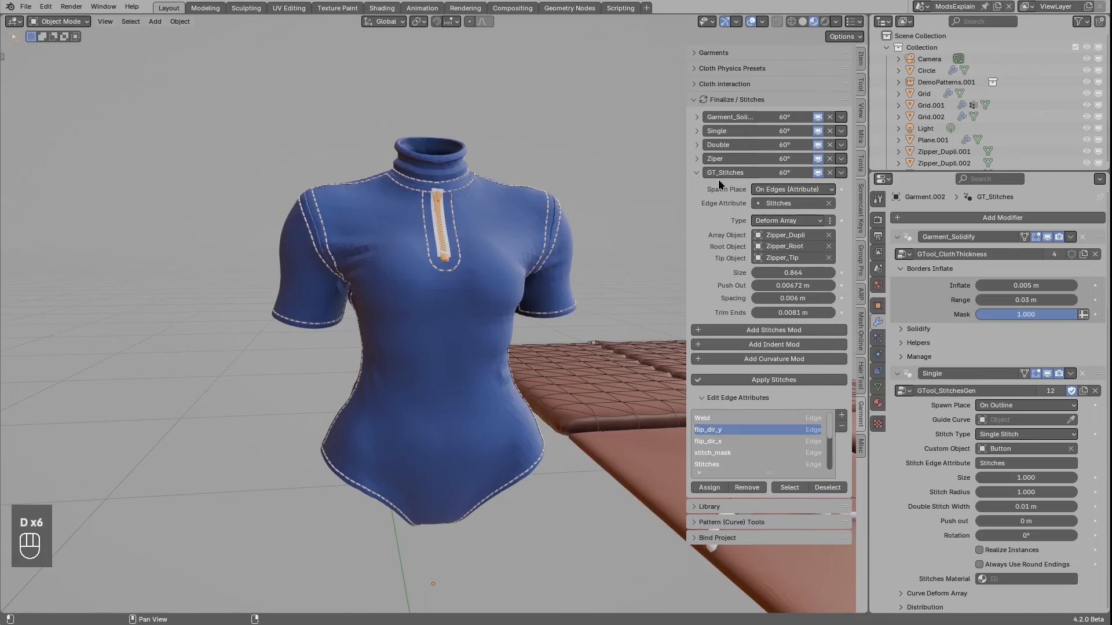
pyautogui.click(696, 145)
pyautogui.click(841, 146)
pyautogui.click(842, 155)
pyautogui.click(696, 145)
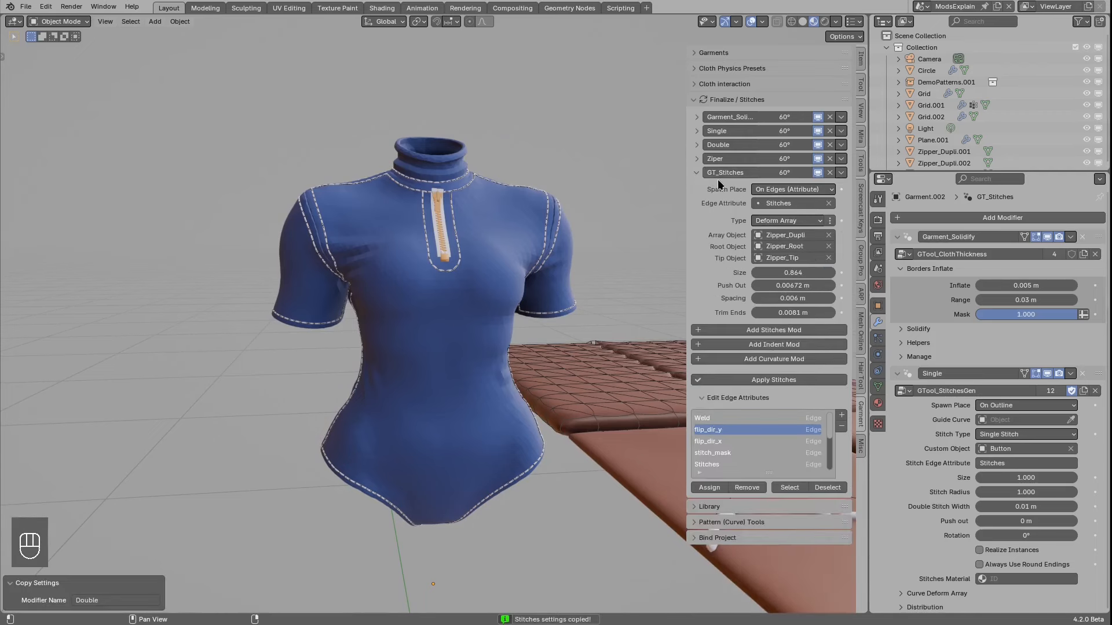
pyautogui.click(839, 173)
pyautogui.click(906, 213)
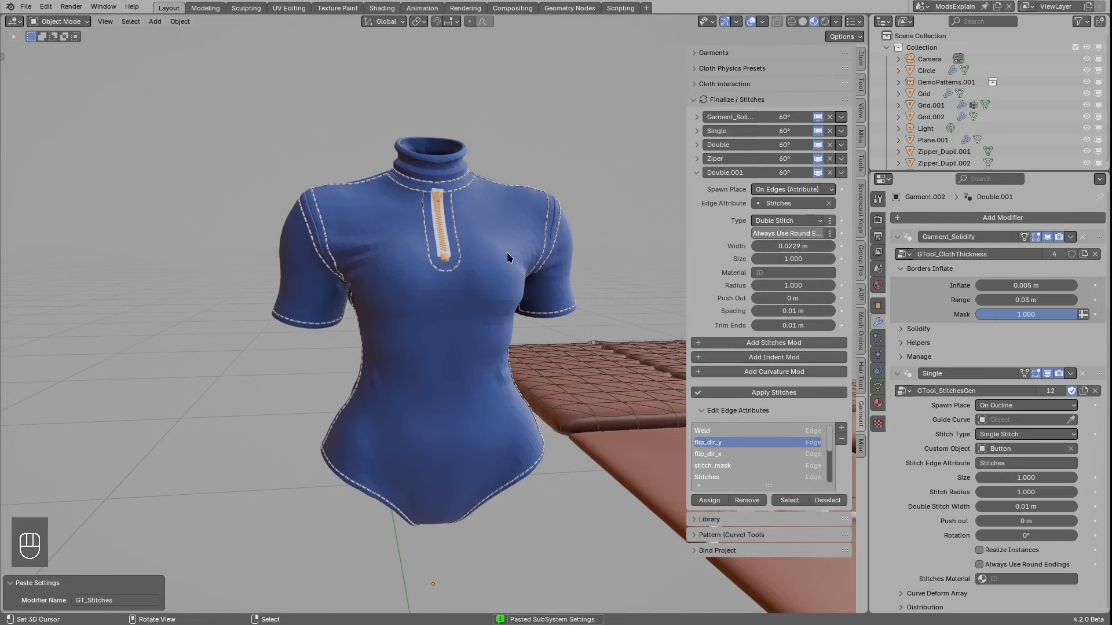
# Step: Mark the stitch lines around the zipper and a stroke on the waist with temporary annotations, and erase them
pyautogui.scroll(2, 474, 270)
pyautogui.moveTo(474, 264); pyautogui.dragTo(447, 244, button='middle')
pyautogui.press('d')
pyautogui.moveTo(437, 186); pyautogui.dragTo(408, 288)
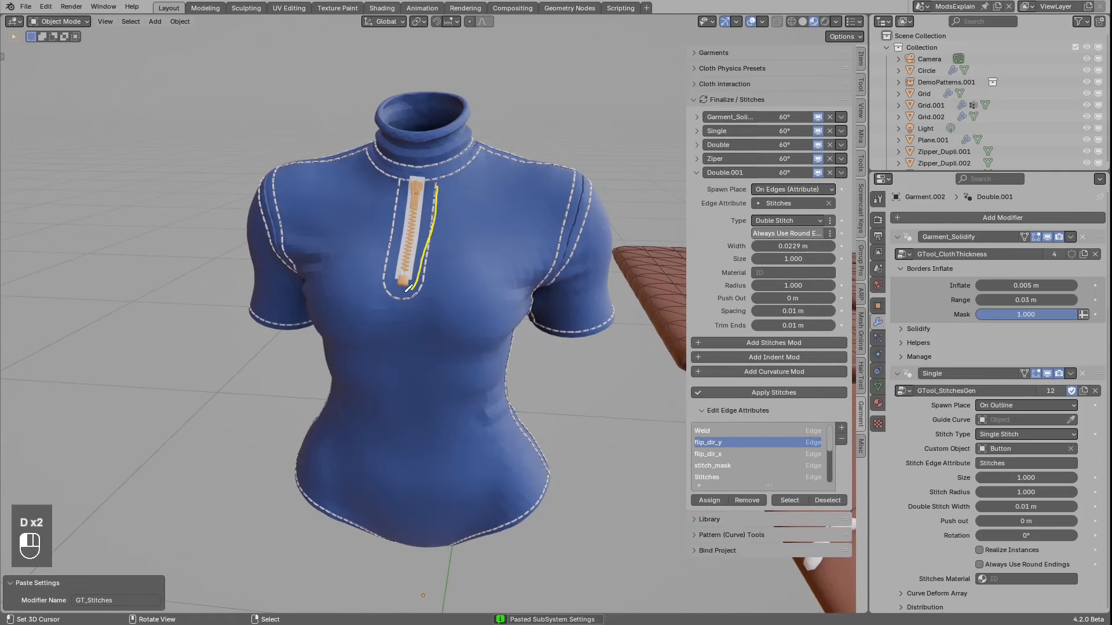
pyautogui.moveTo(400, 195)
pyautogui.mouseDown()
pyautogui.moveTo(438, 199)
pyautogui.moveTo(418, 277)
pyautogui.mouseUp()
pyautogui.moveTo(434, 223)
pyautogui.mouseDown(button='right')
pyautogui.moveTo(415, 183)
pyautogui.moveTo(442, 235)
pyautogui.mouseUp(button='right')
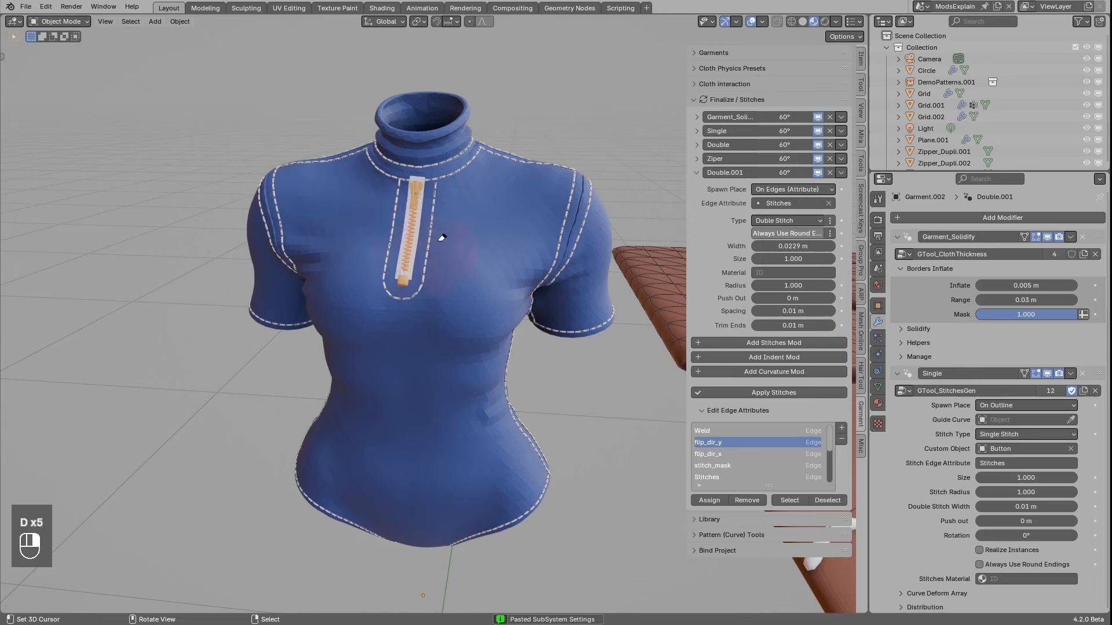
pyautogui.press('d')
pyautogui.moveTo(425, 191); pyautogui.dragTo(411, 278)
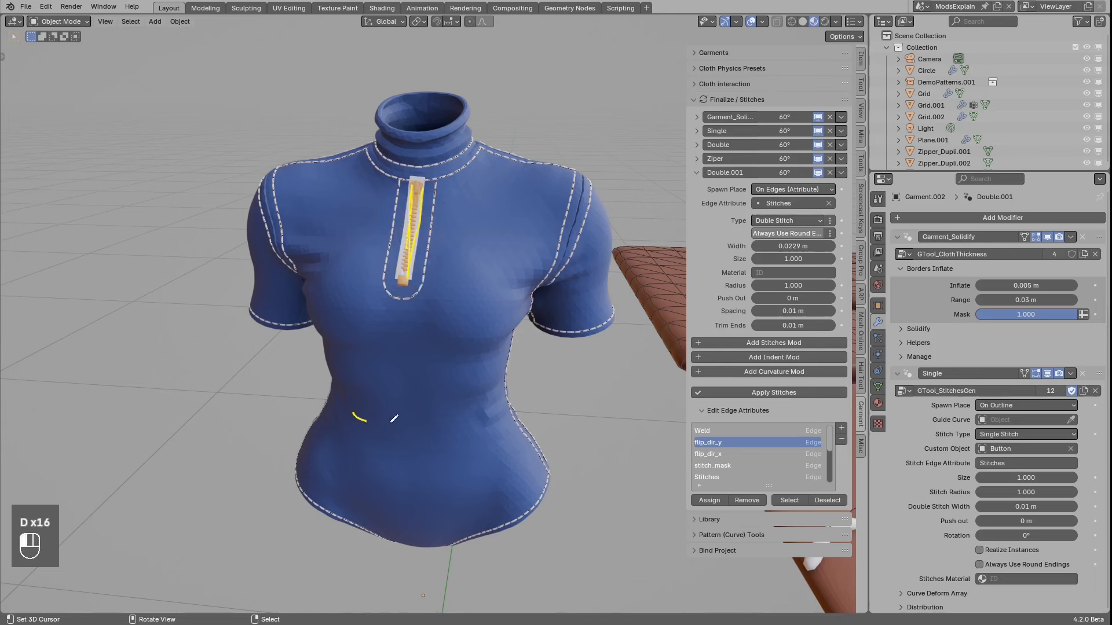
pyautogui.moveTo(394, 418); pyautogui.dragTo(364, 415)
pyautogui.moveTo(340, 405); pyautogui.dragTo(412, 412, button='right')
pyautogui.moveTo(416, 194); pyautogui.dragTo(416, 275, button='right')
pyautogui.rightClick(427, 400)
# Step: Select a horizontal path of edges across the shirt's waist and assign it to the Stitches edge attribute
pyautogui.moveTo(429, 401); pyautogui.dragTo(455, 369, button='middle')
pyautogui.press('Tab')
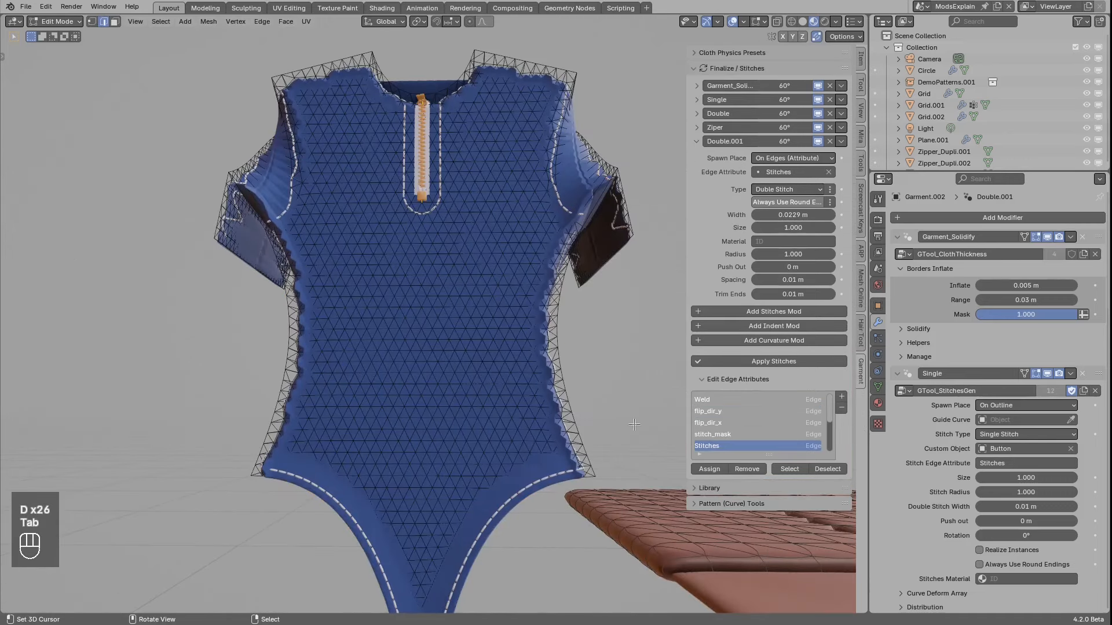
pyautogui.press('2')
pyautogui.rightClick(504, 371)
pyautogui.rightClick(503, 371)
pyautogui.keyDown('ctrl'); pyautogui.rightClick(334, 373); pyautogui.keyUp('ctrl')
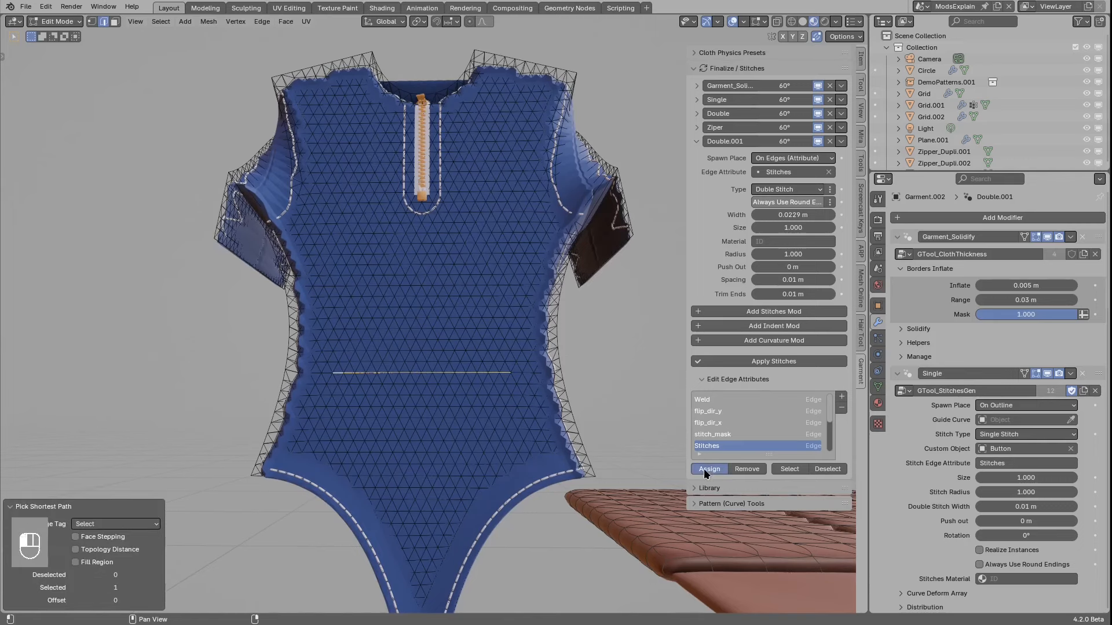
pyautogui.click(705, 469)
pyautogui.moveTo(400, 370); pyautogui.dragTo(474, 425, button='middle')
pyautogui.press('Tab')
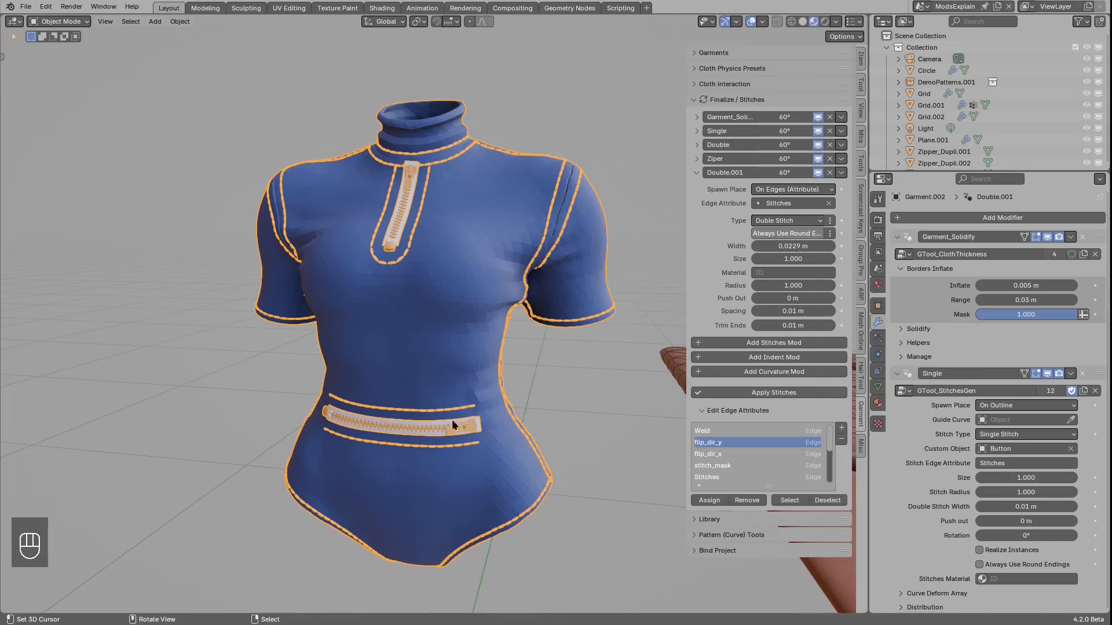
# Step: Remove the selected waist edges from the Stitches edge attribute
pyautogui.press('Tab')
pyautogui.moveTo(439, 429); pyautogui.dragTo(472, 417, button='middle')
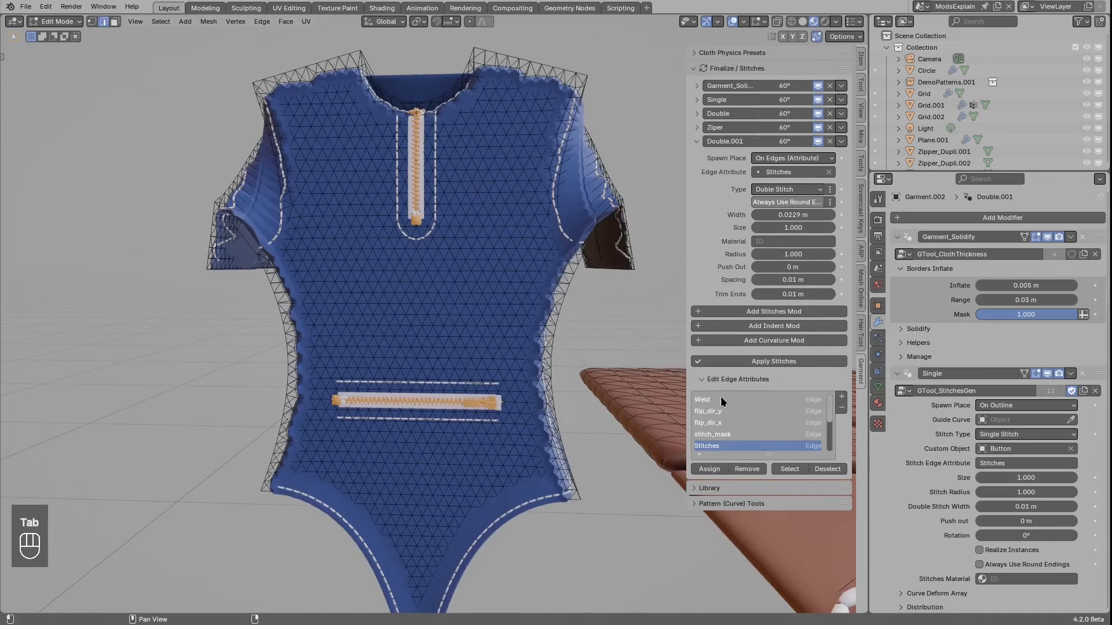
pyautogui.click(747, 468)
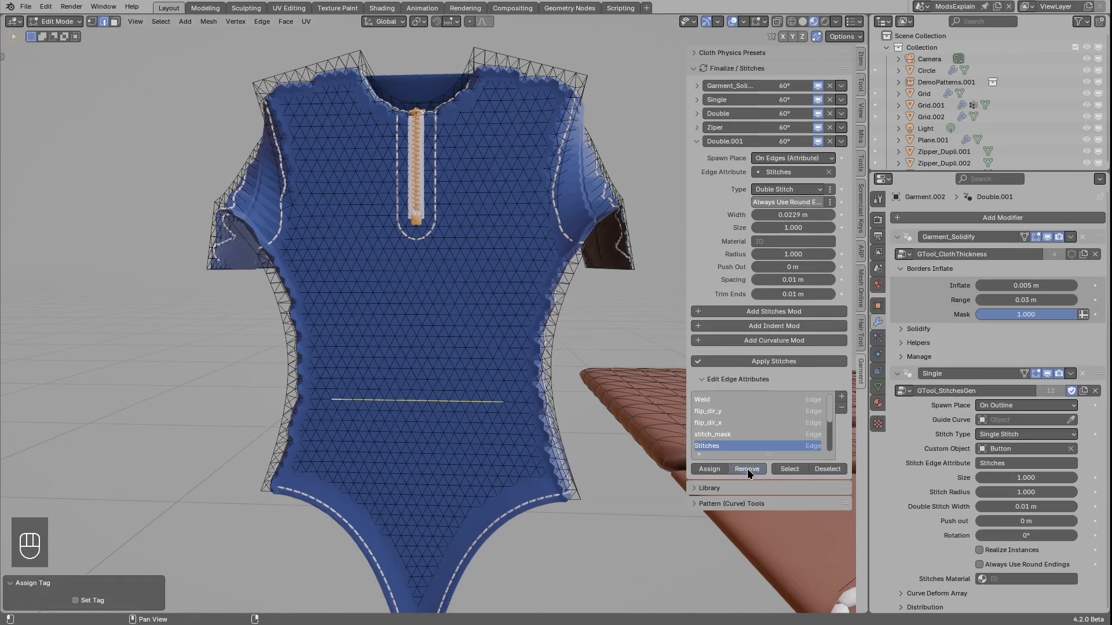
# Step: Add a new edge attribute named AAA and assign the selected waist edges to it
pyautogui.click(841, 399)
pyautogui.doubleClick(717, 446)
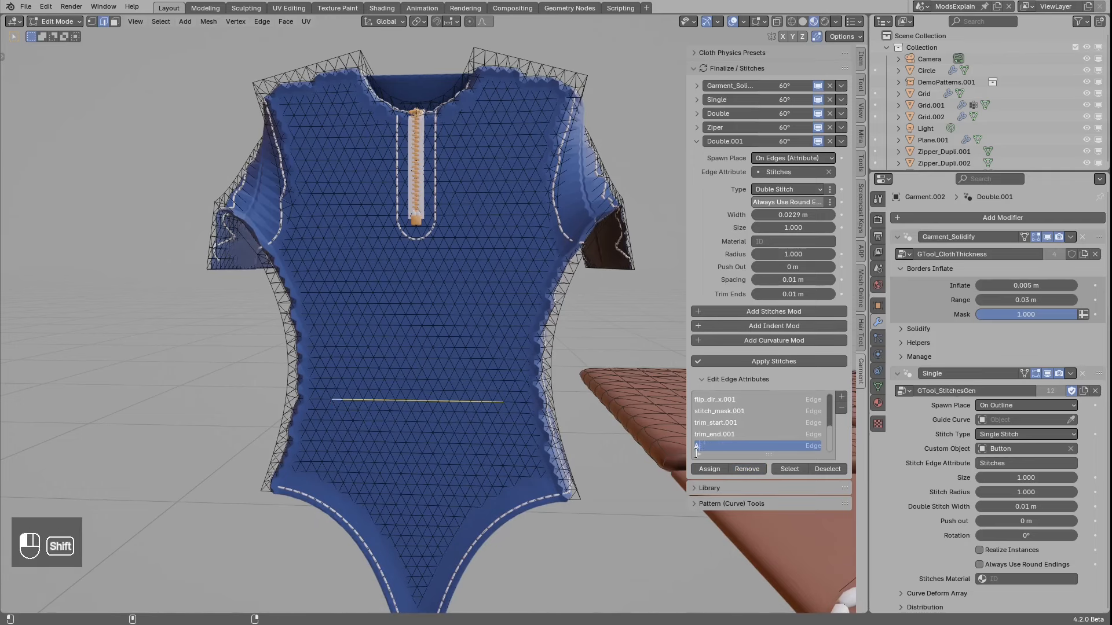
pyautogui.write('AAA')
pyautogui.press('Tab')
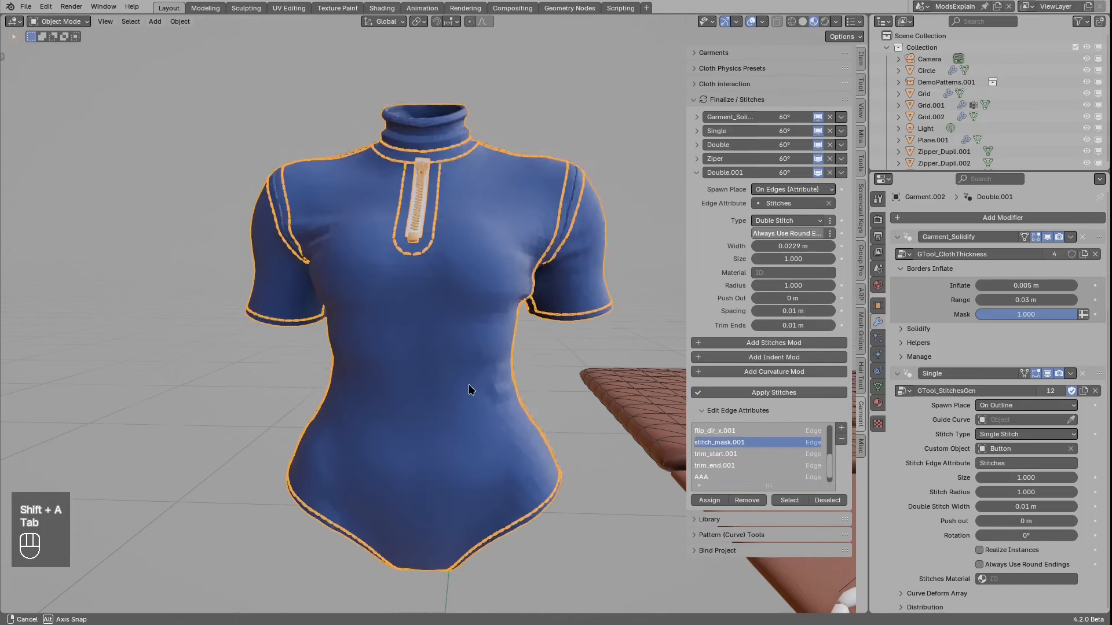
# Step: Set the Double.001 modifier to edge attribute AAA with Always Use Round Endings enabled and a width of 0.0104 m
pyautogui.click(782, 209)
pyautogui.write('AAA')
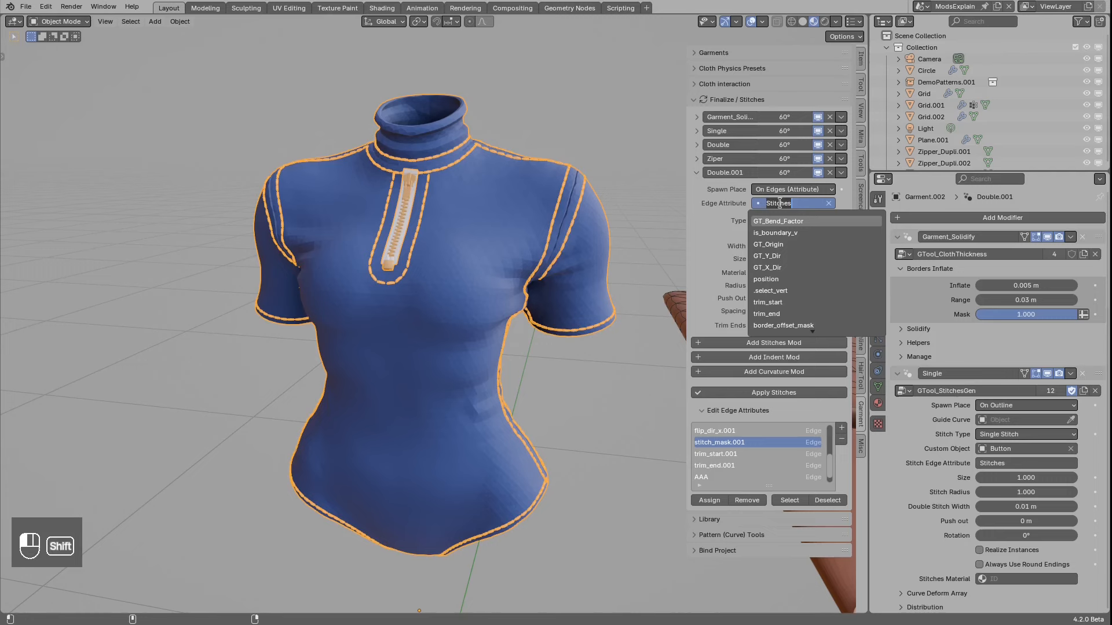
pyautogui.press('Return')
pyautogui.moveTo(476, 376); pyautogui.dragTo(472, 352, button='middle')
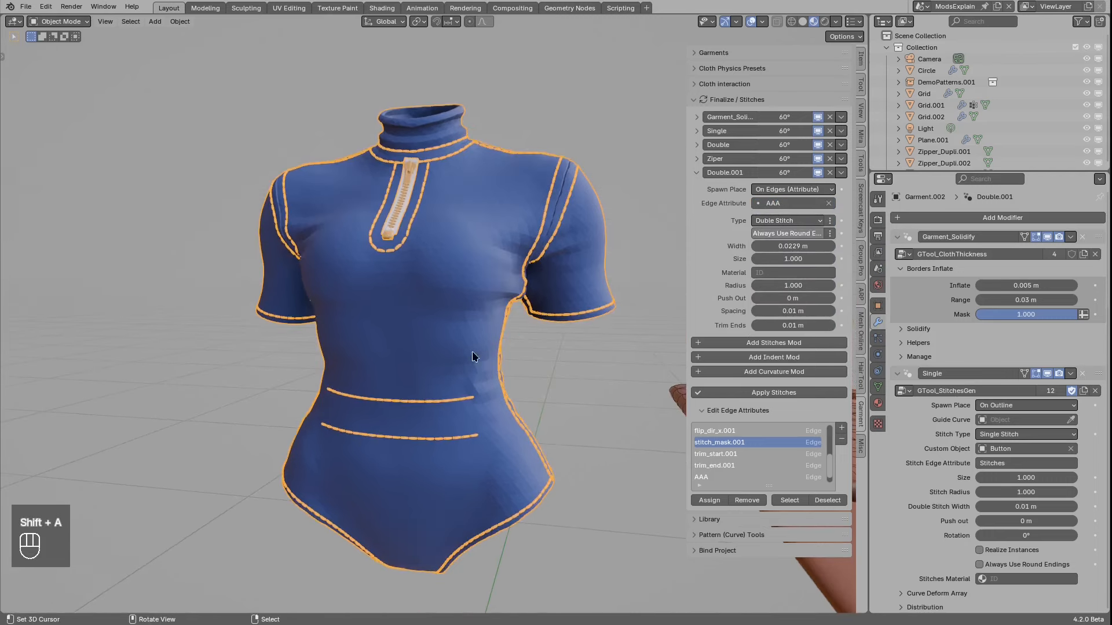
pyautogui.click(762, 233)
pyautogui.moveTo(790, 246); pyautogui.dragTo(771, 246)
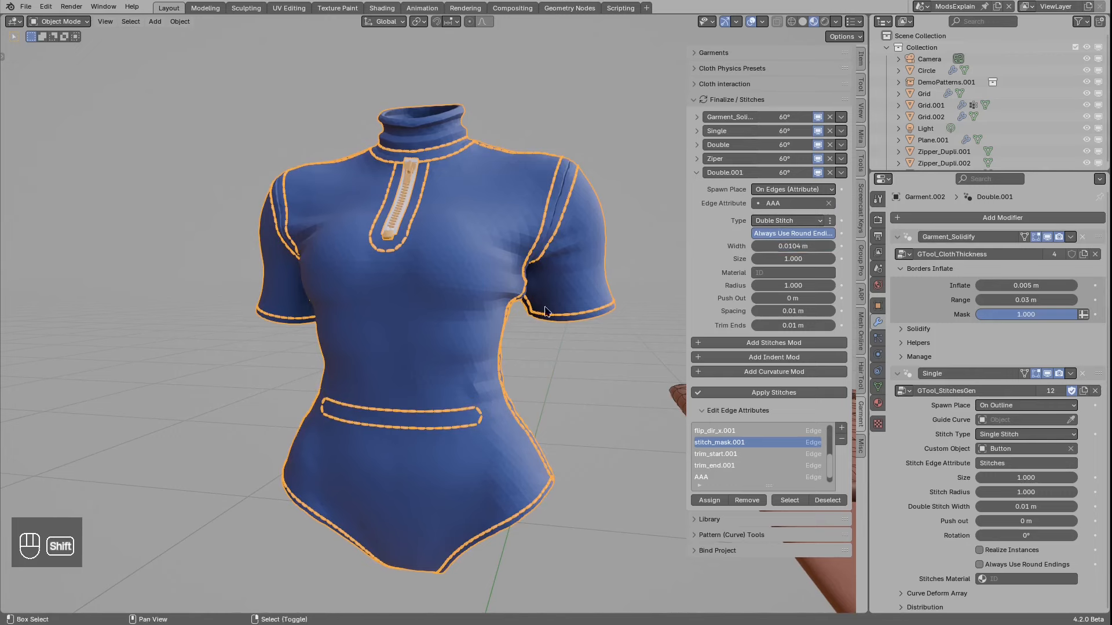
# Step: Select two mirrored diagonal edge paths above the waist stitches and assign them to the AAA attribute
pyautogui.press('Tab')
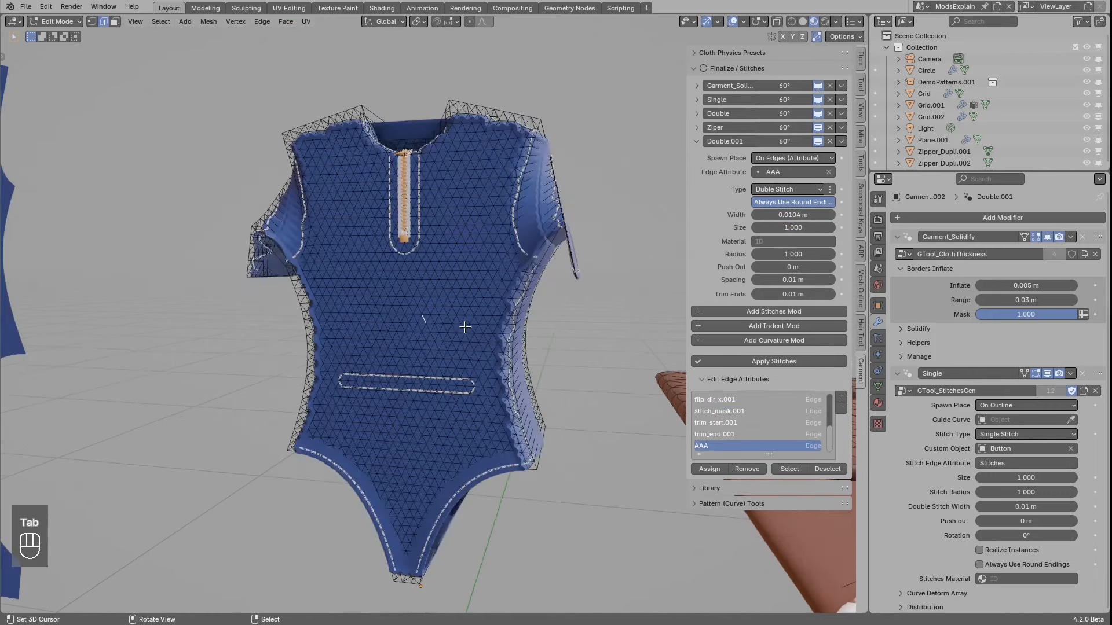
pyautogui.scroll(3, 458, 323)
pyautogui.click(436, 287)
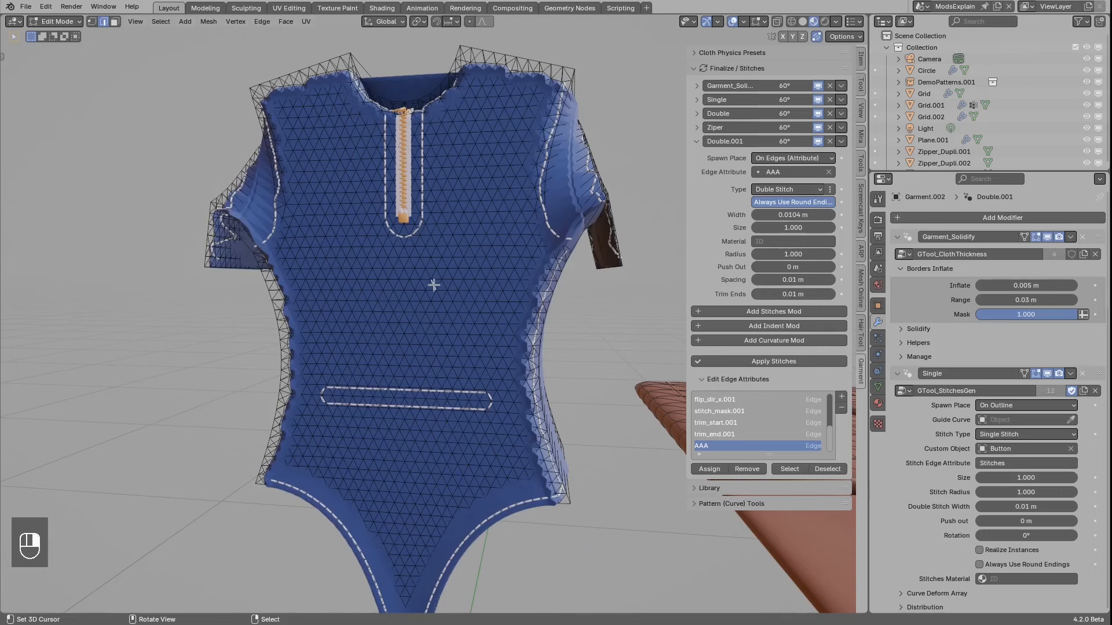
pyautogui.keyDown('ctrl'); pyautogui.click(466, 354); pyautogui.keyUp('ctrl')
pyautogui.keyDown('shift'); pyautogui.click(356, 282); pyautogui.keyUp('shift')
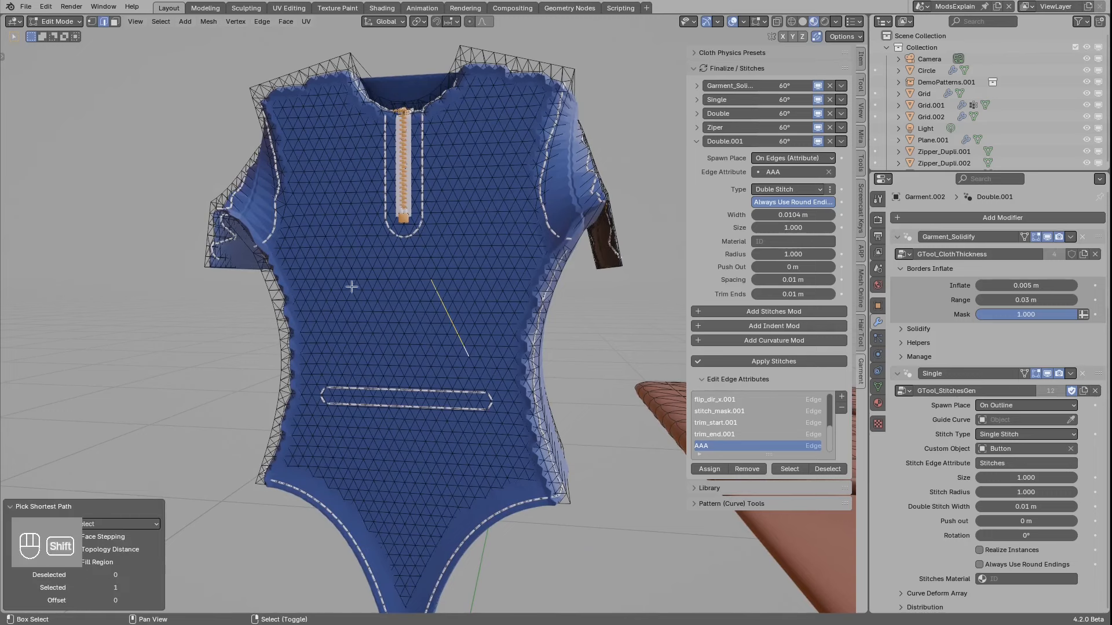
pyautogui.keyDown('ctrl'); pyautogui.click(326, 348); pyautogui.keyUp('ctrl')
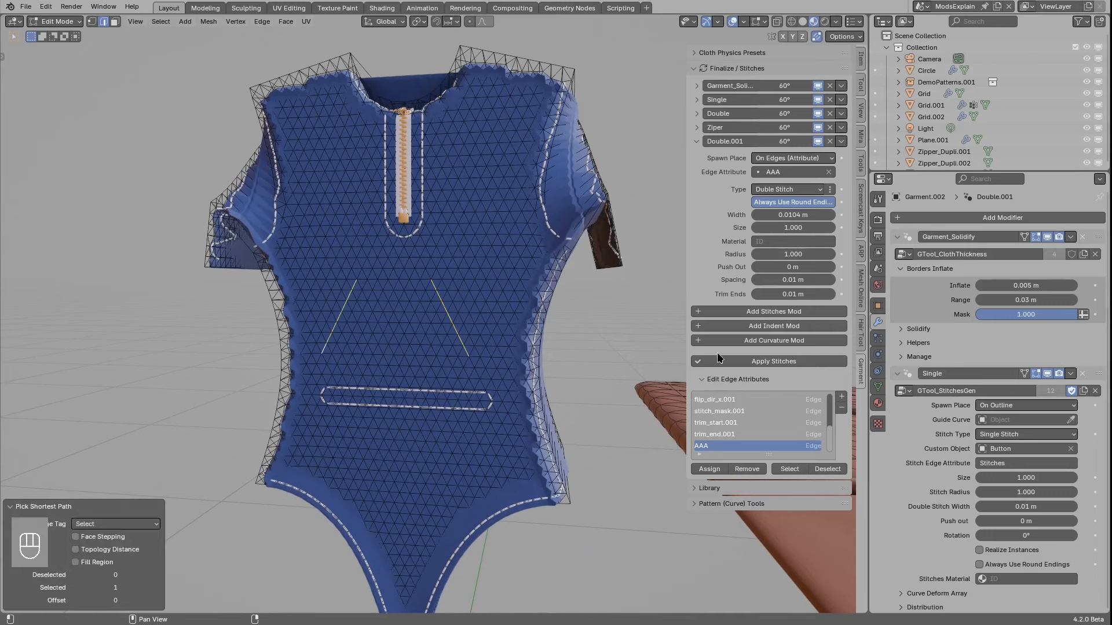
pyautogui.click(704, 468)
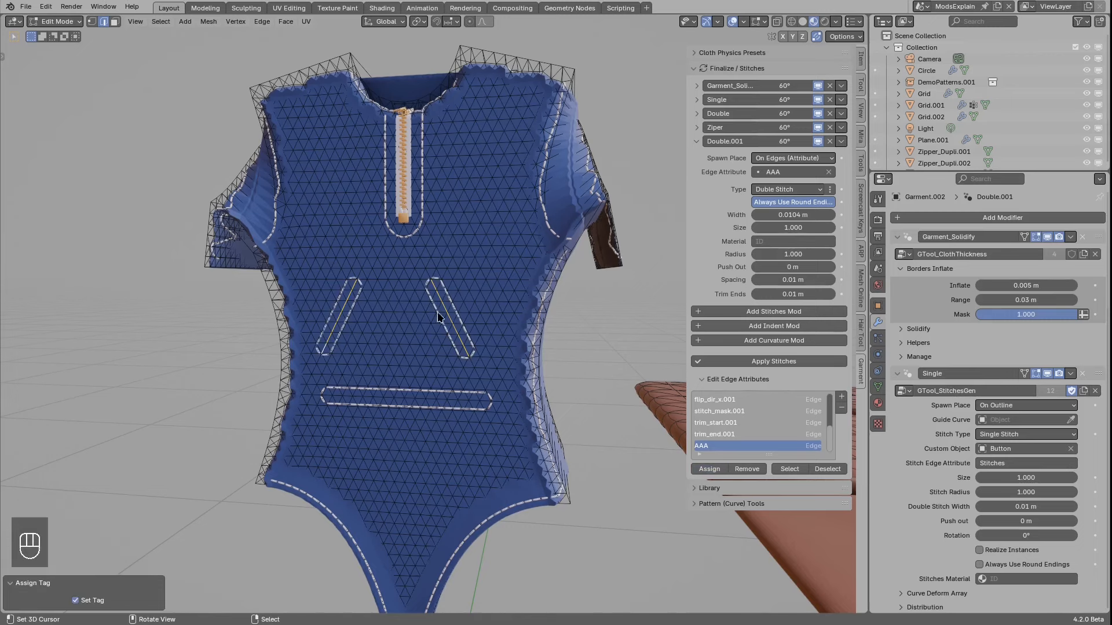
pyautogui.press('Tab')
pyautogui.hotkey('alt', 'a')
pyautogui.moveTo(499, 334)
pyautogui.mouseDown(button='middle')
pyautogui.moveTo(506, 342)
pyautogui.moveTo(484, 367)
pyautogui.moveTo(440, 354)
pyautogui.moveTo(485, 349)
pyautogui.mouseUp(button='middle')
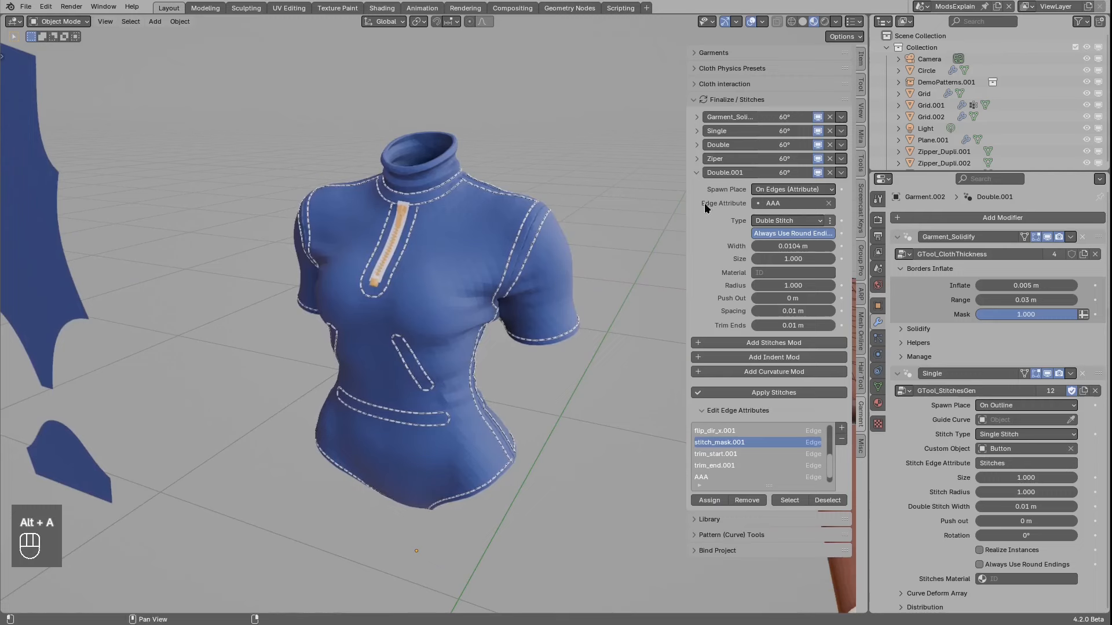
pyautogui.click(696, 174)
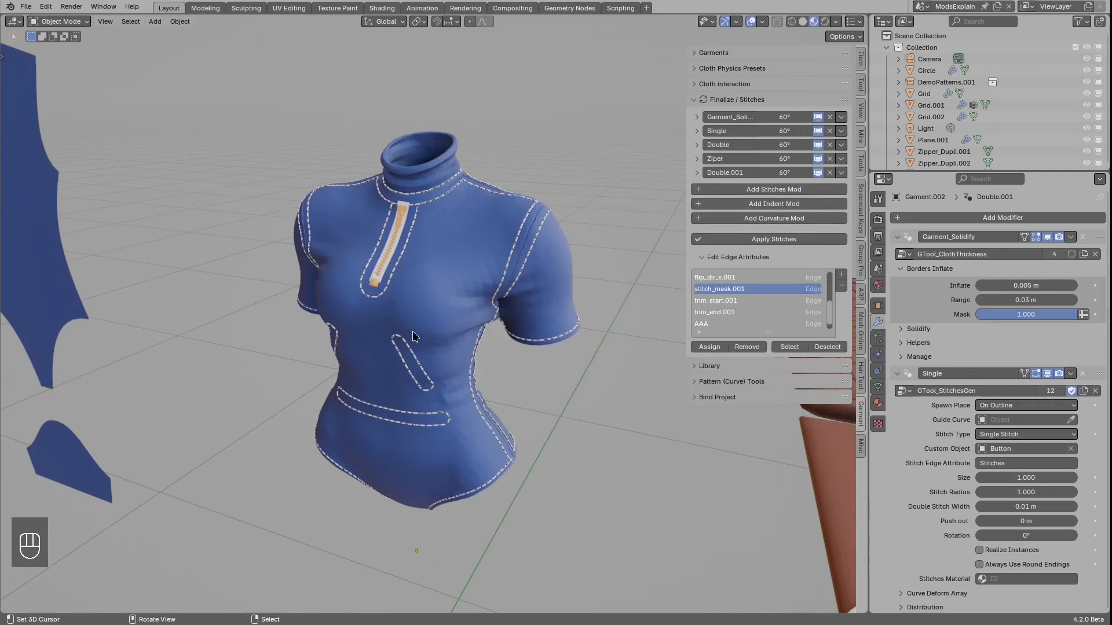
# Step: Point out the stitches beside the zipper up close with short temporary annotations and erase them
pyautogui.moveTo(421, 320); pyautogui.dragTo(494, 301, button='middle')
pyautogui.scroll(1, 496, 278)
pyautogui.scroll(2, 488, 233)
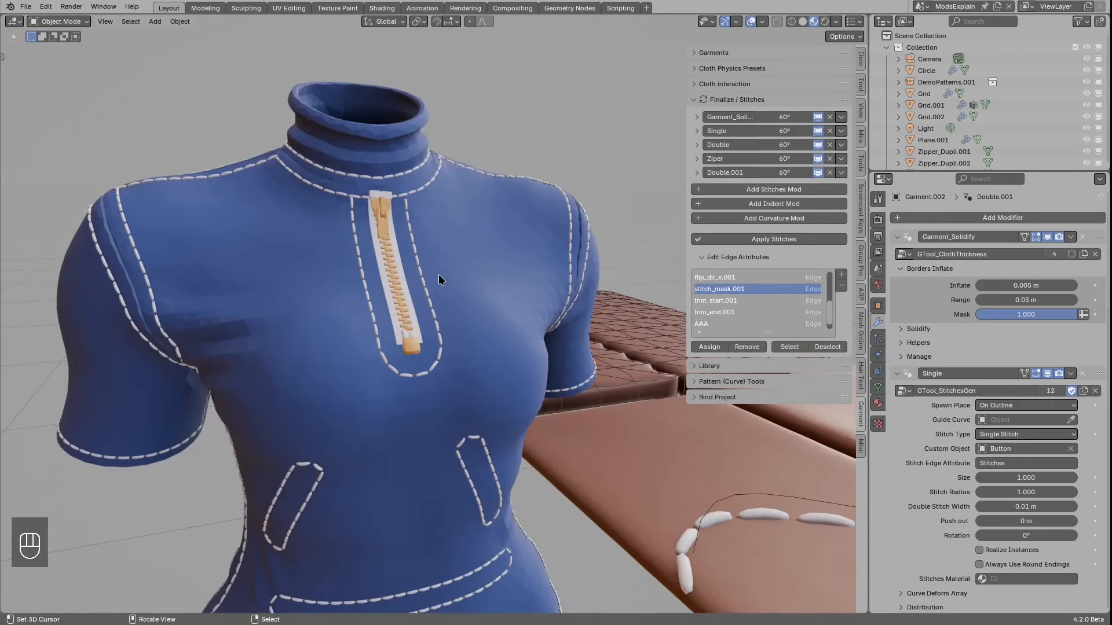
pyautogui.moveTo(440, 271); pyautogui.dragTo(421, 275)
pyautogui.moveTo(407, 273); pyautogui.dragTo(415, 286, button='right')
pyautogui.moveTo(447, 268); pyautogui.dragTo(418, 275)
pyautogui.moveTo(417, 277); pyautogui.dragTo(429, 266, button='right')
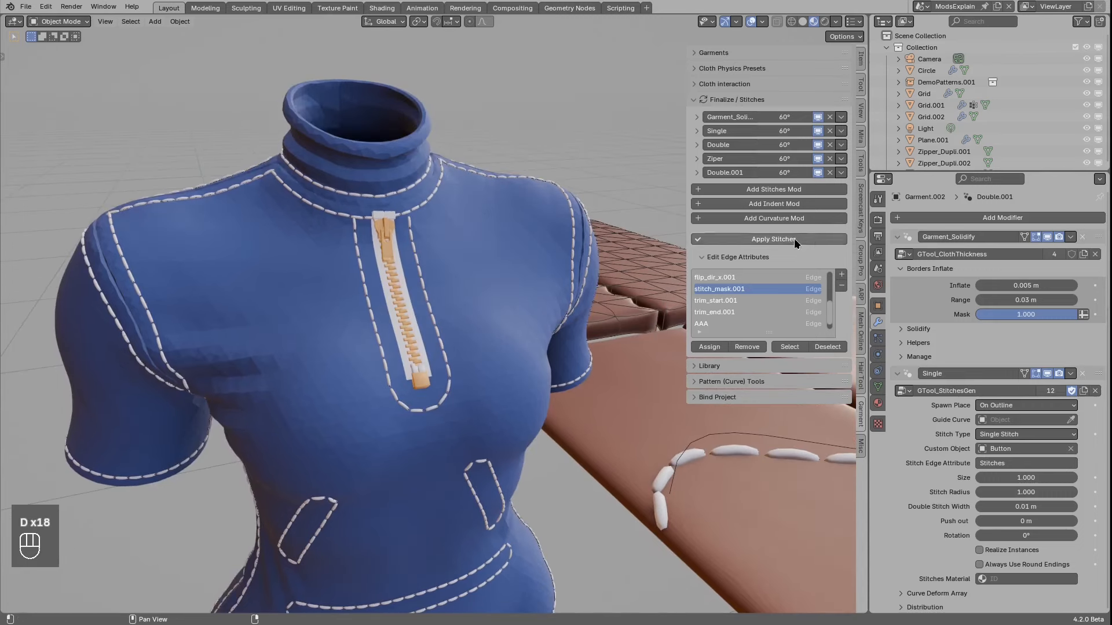
# Step: Add an indent modifier to the shirt and apply a level 2 subdivision
pyautogui.click(762, 203)
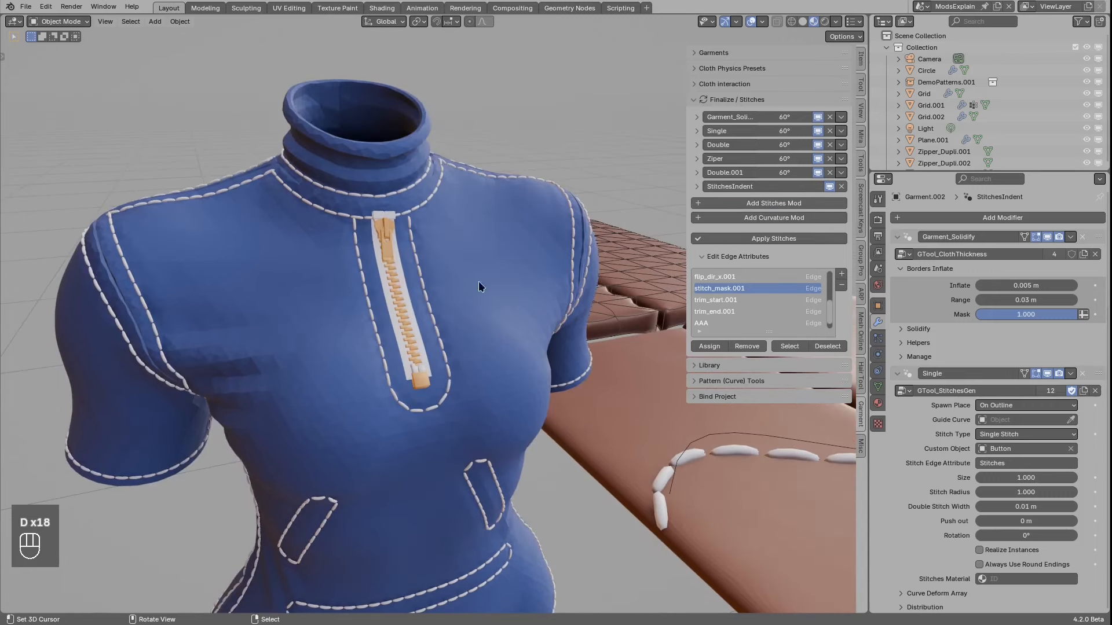
pyautogui.moveTo(447, 293); pyautogui.dragTo(438, 296)
pyautogui.moveTo(436, 296); pyautogui.dragTo(441, 289, button='right')
pyautogui.hotkey('ctrl', '2')
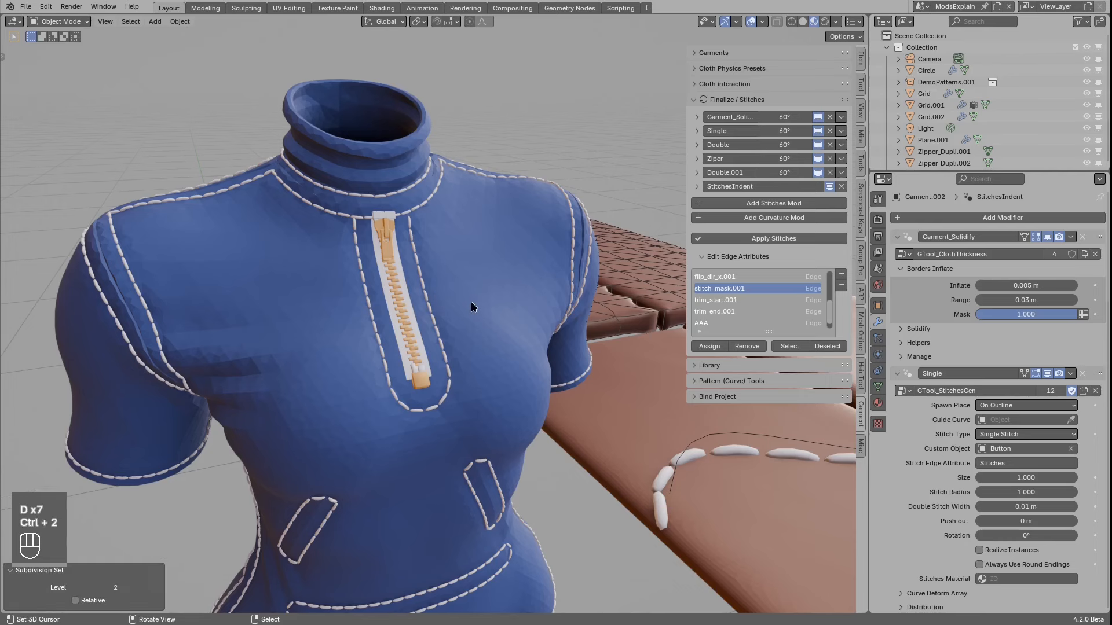
# Step: Set the StitchesIndent modifier's depth to 0.004 m and its range to 0.04 m
pyautogui.click(696, 186)
pyautogui.click(795, 204)
pyautogui.moveTo(781, 207); pyautogui.dragTo(774, 209)
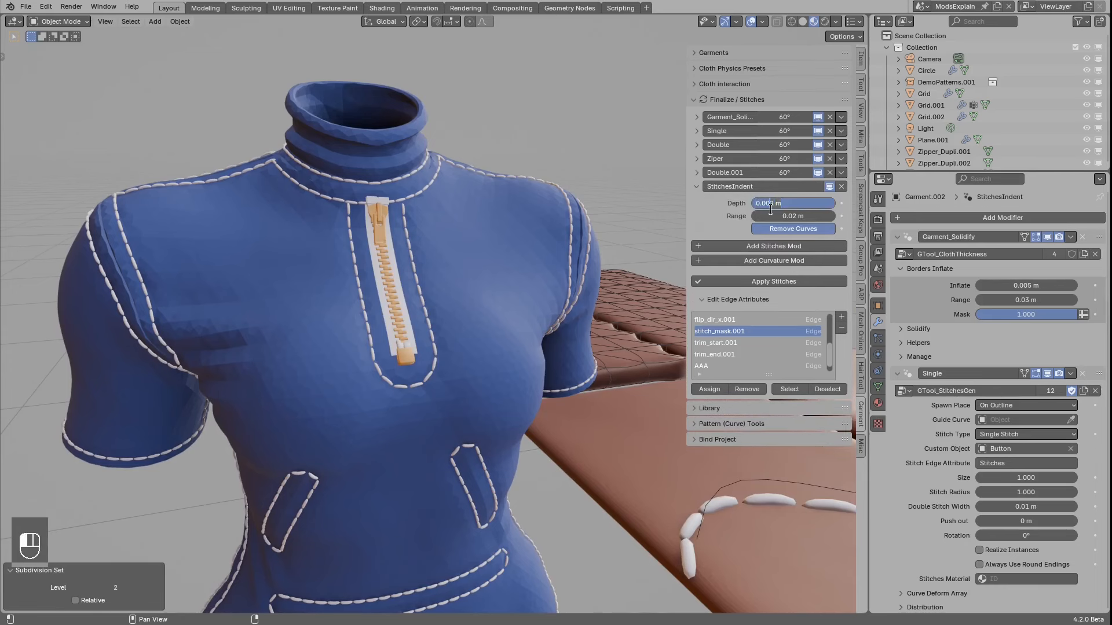
pyautogui.press('Return')
pyautogui.click(776, 216)
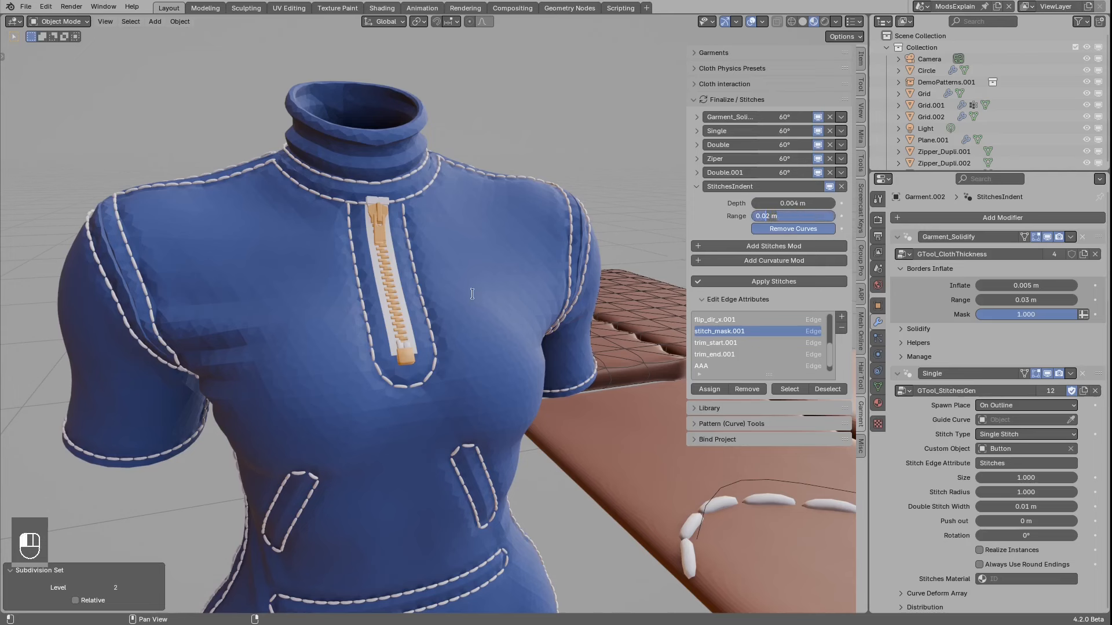
pyautogui.write('0.03')
pyautogui.press('Return')
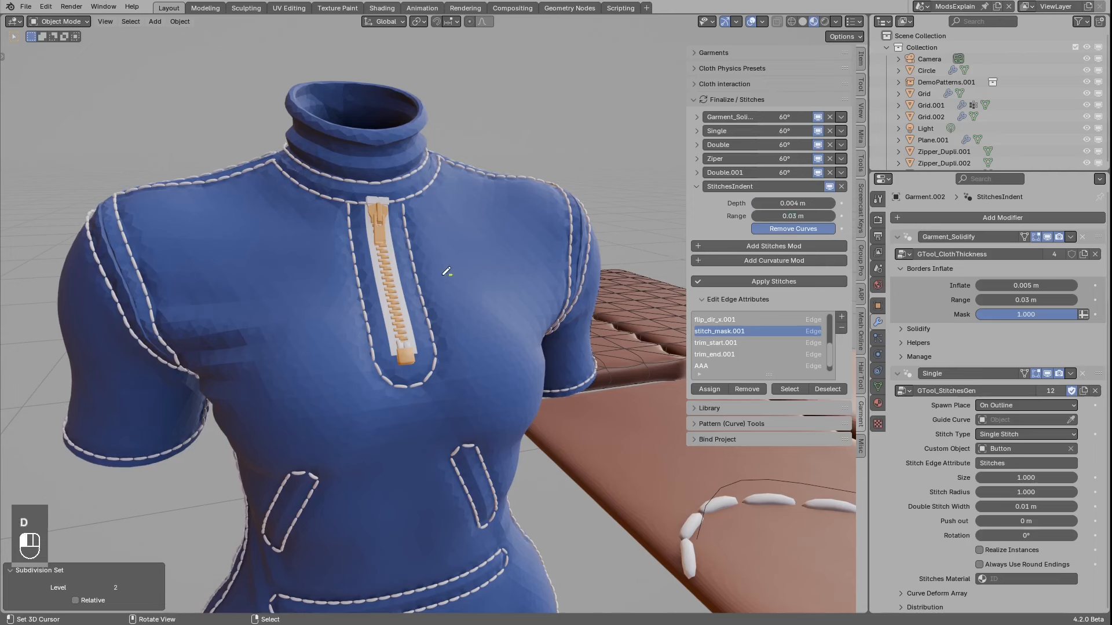
pyautogui.click(771, 217)
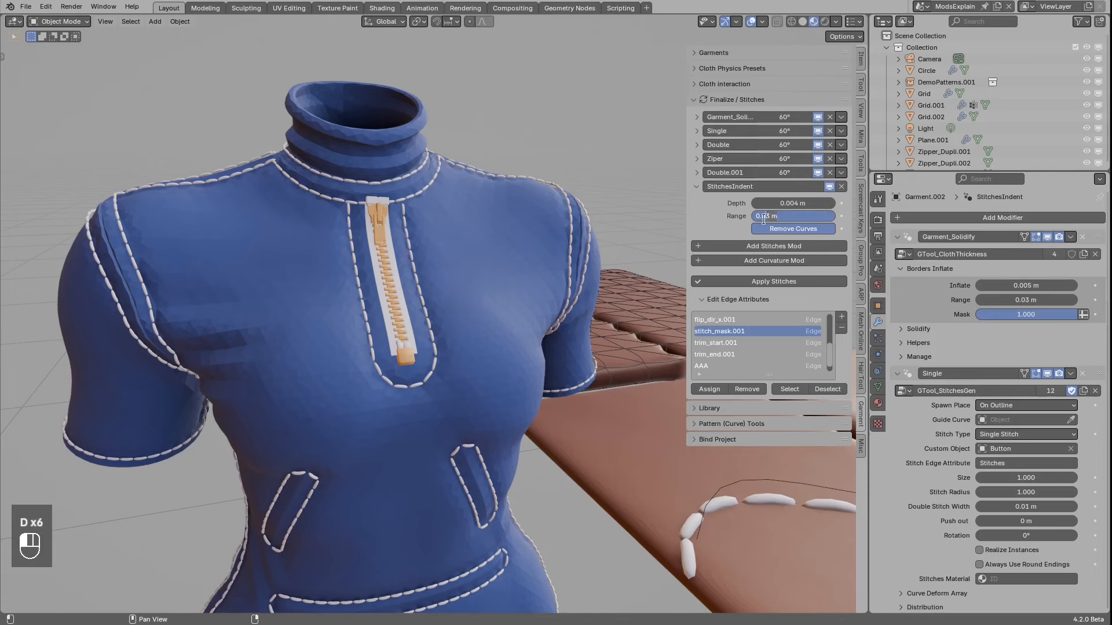
pyautogui.press('Return')
# Step: Inspect the indented stitches up close, marking the area with a temporary annotation and erasing it
pyautogui.moveTo(377, 272); pyautogui.dragTo(586, 230, button='middle')
pyautogui.scroll(2, 429, 267)
pyautogui.scroll(3, 489, 261)
pyautogui.moveTo(583, 223)
pyautogui.mouseDown()
pyautogui.moveTo(565, 235)
pyautogui.moveTo(592, 246)
pyautogui.mouseUp()
pyautogui.moveTo(592, 246); pyautogui.dragTo(587, 243, button='right')
pyautogui.scroll(-3, 587, 243)
pyautogui.moveTo(585, 244); pyautogui.dragTo(514, 274, button='middle')
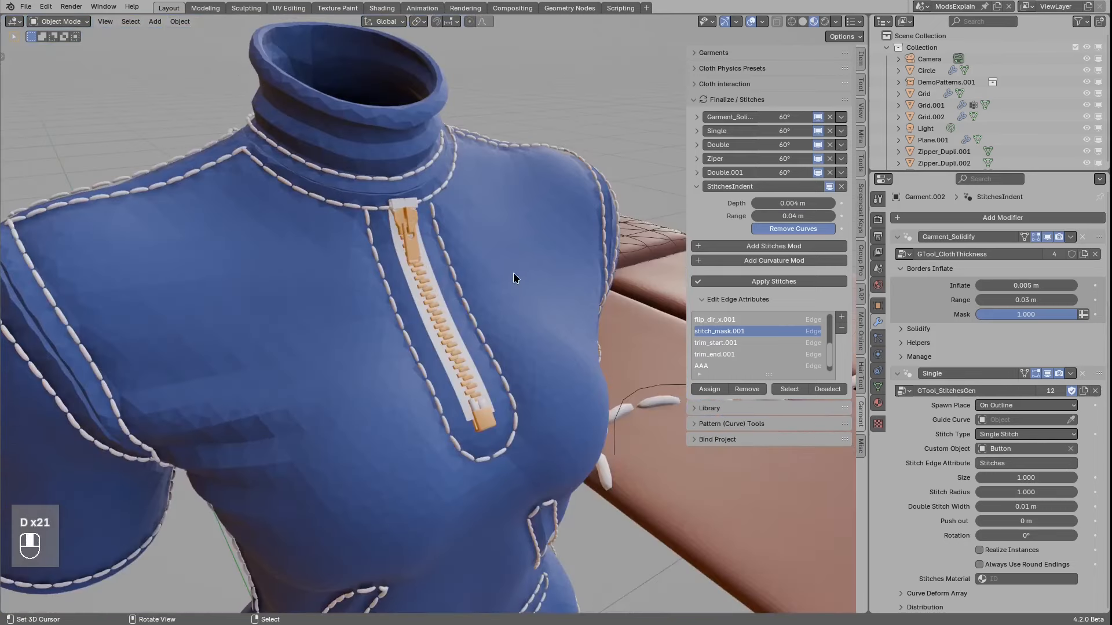
# Step: Try to set the Ziper modifier's Push Out to -0.004 m, the negative of the indent depth
pyautogui.click(752, 204)
pyautogui.hotkey('ctrl', 'c')
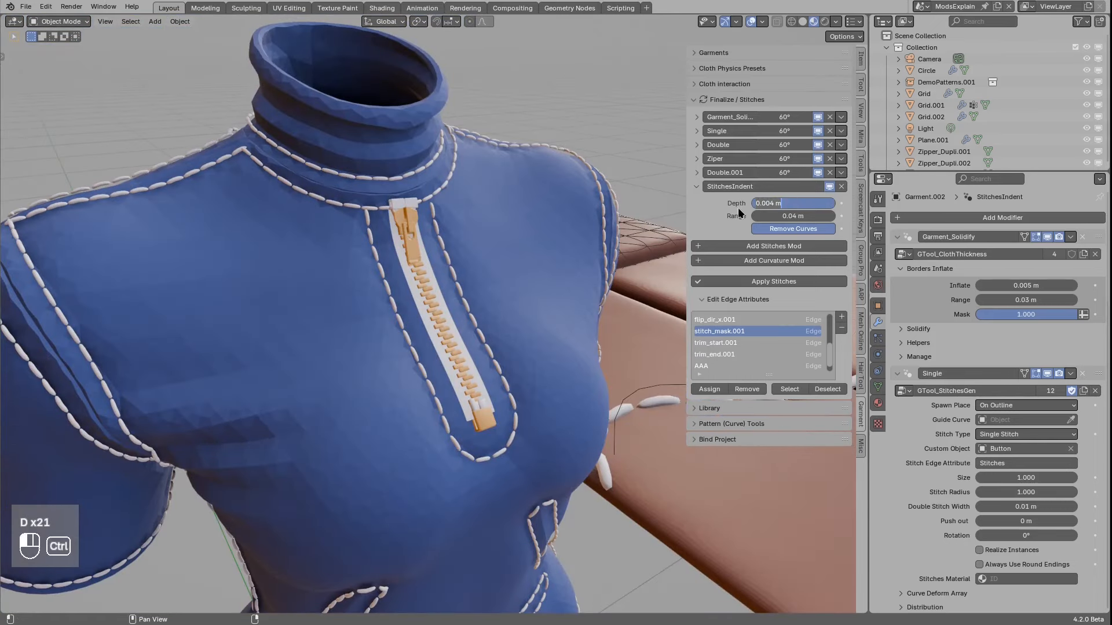
pyautogui.press('Escape')
pyautogui.click(697, 159)
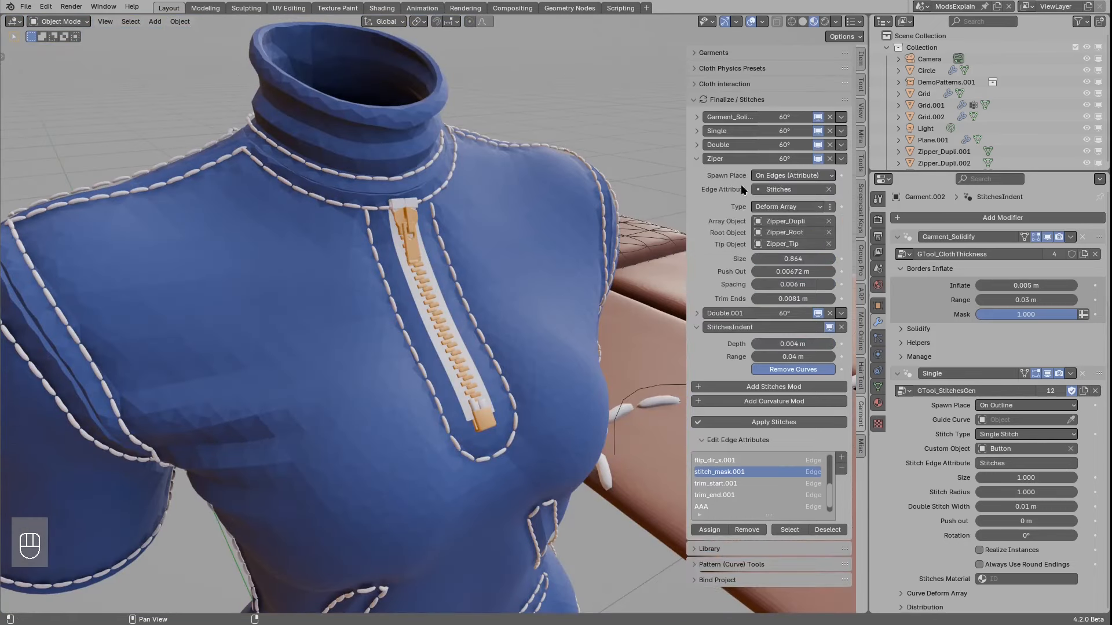
pyautogui.click(783, 275)
pyautogui.write('-')
pyautogui.hotkey('ctrl', 'v')
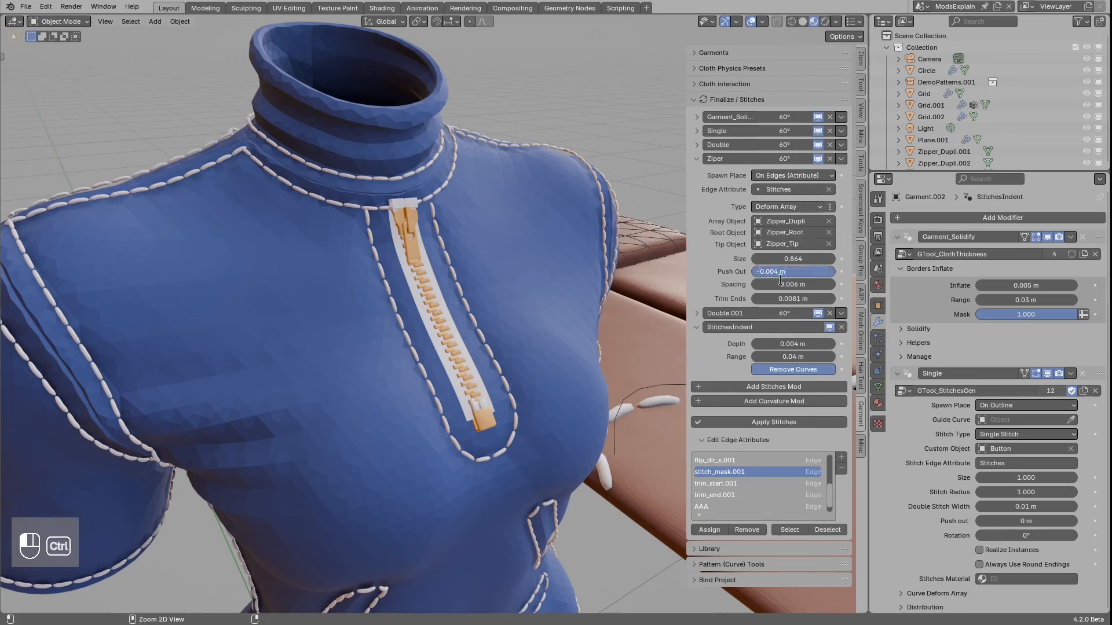
pyautogui.press('Return')
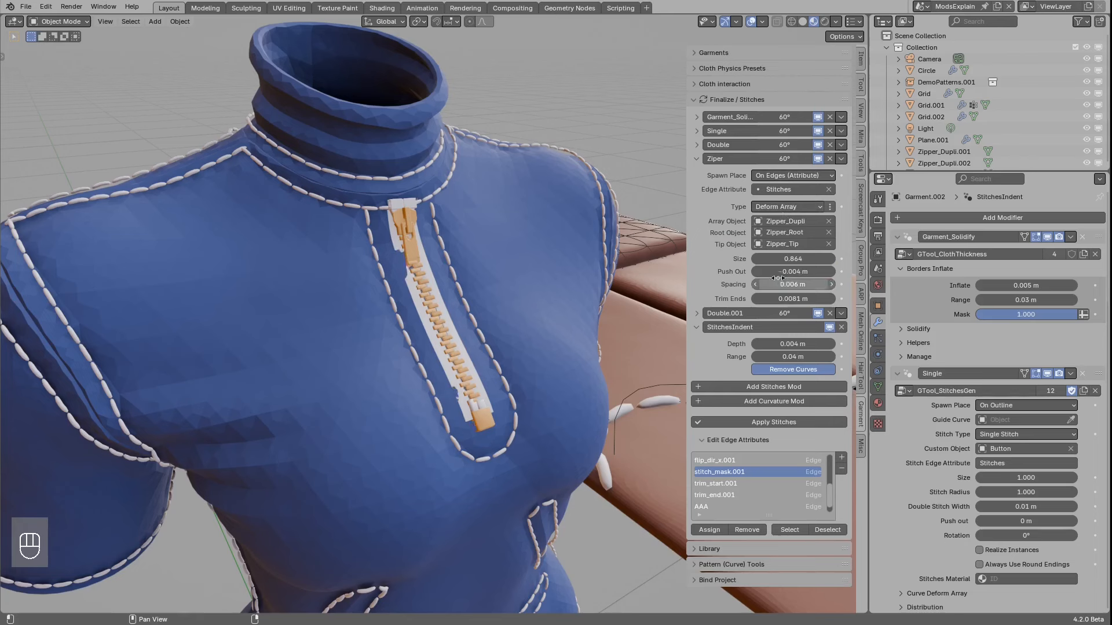
pyautogui.hotkey('ctrl', 'z')
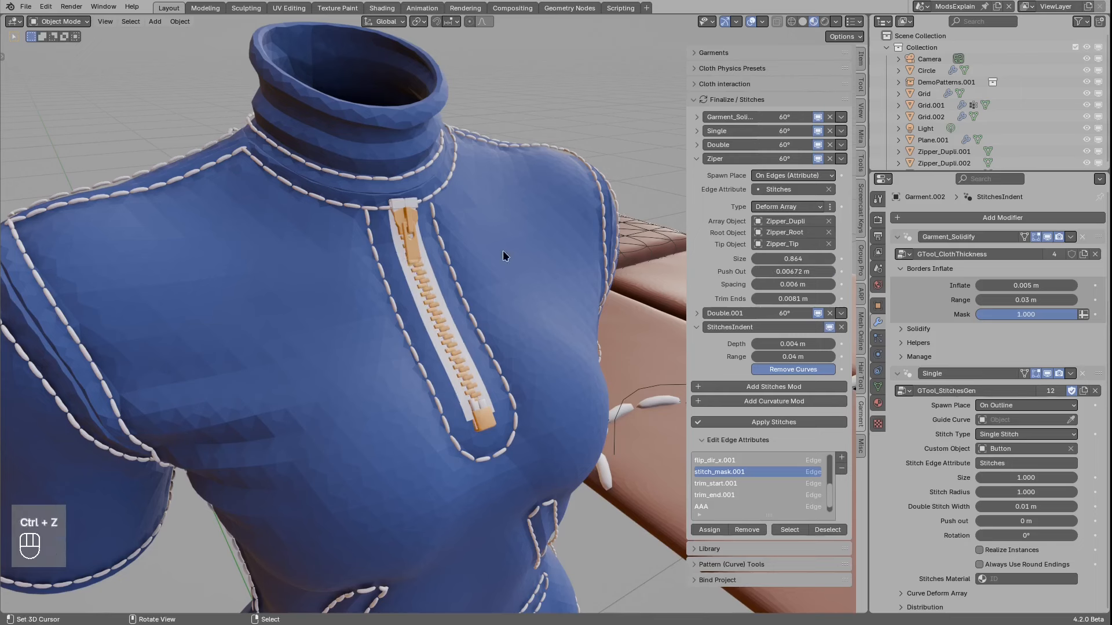
# Step: Set the Double stitches modifier's Push Out to -0.004 m
pyautogui.click(697, 158)
pyautogui.click(698, 145)
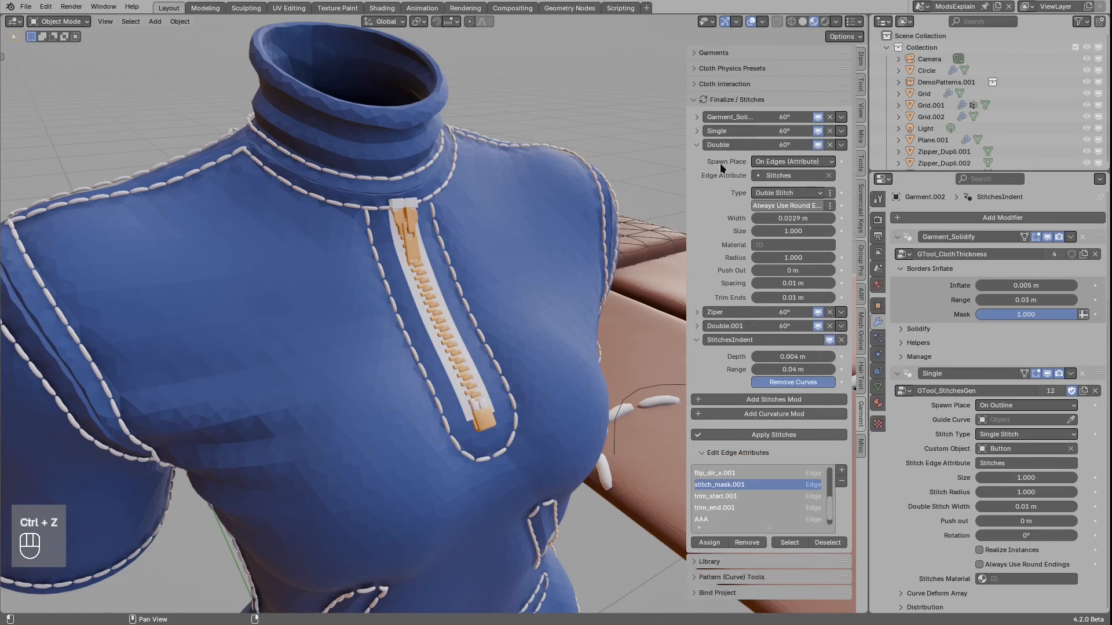
pyautogui.click(784, 272)
pyautogui.write('-0.004 m')
pyautogui.press('Return')
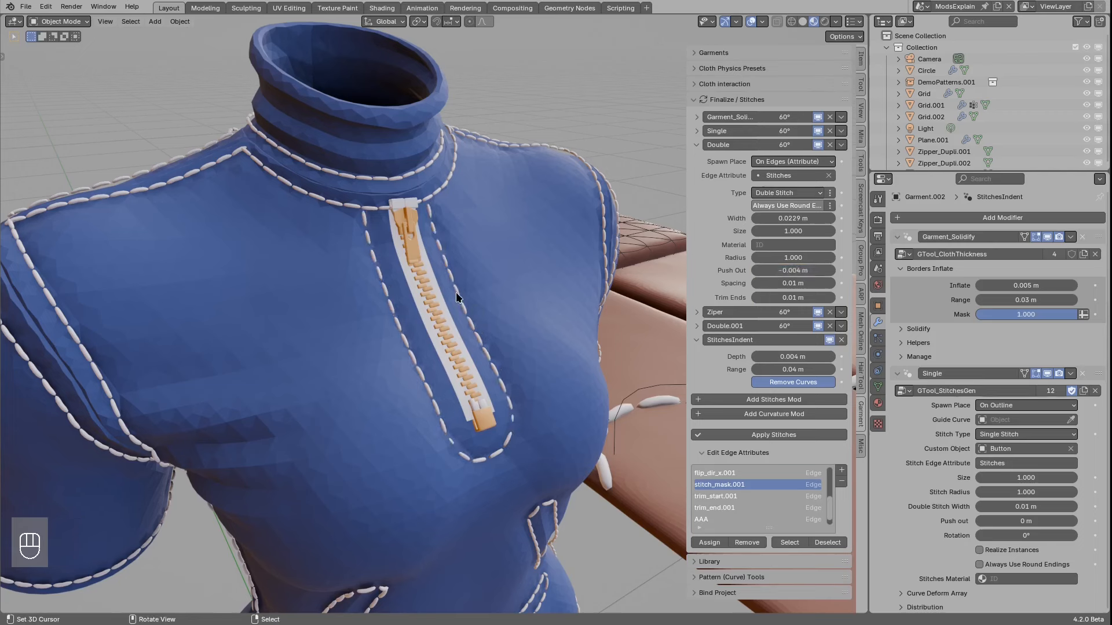
# Step: Set the Single stitches modifier's Push Out to -0.003 m after trying -0.004 m
pyautogui.click(697, 145)
pyautogui.click(695, 130)
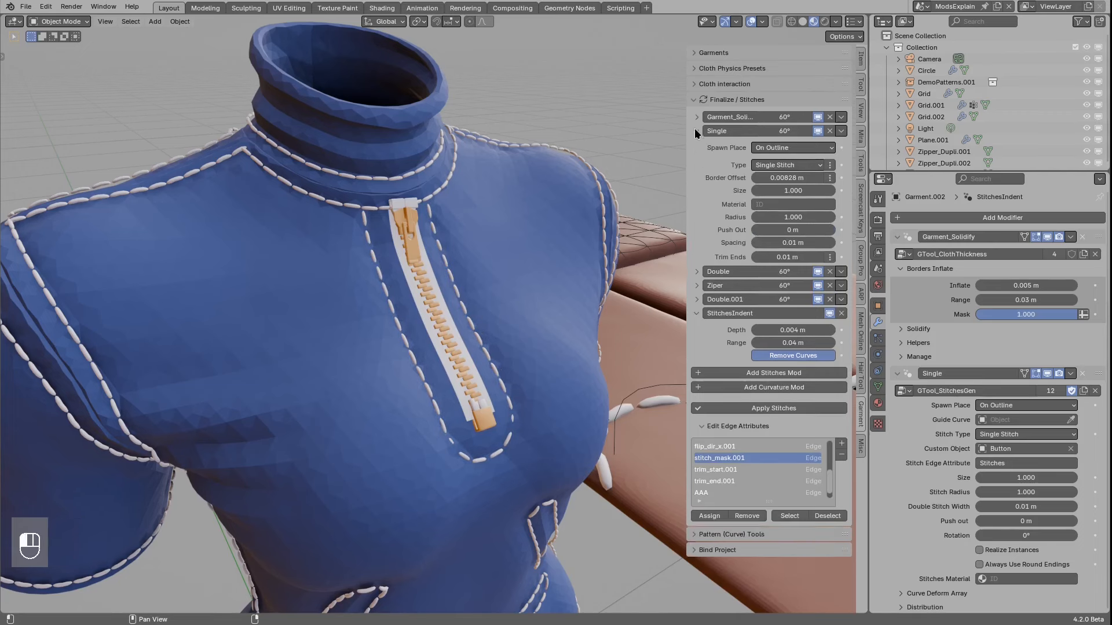
pyautogui.click(784, 239)
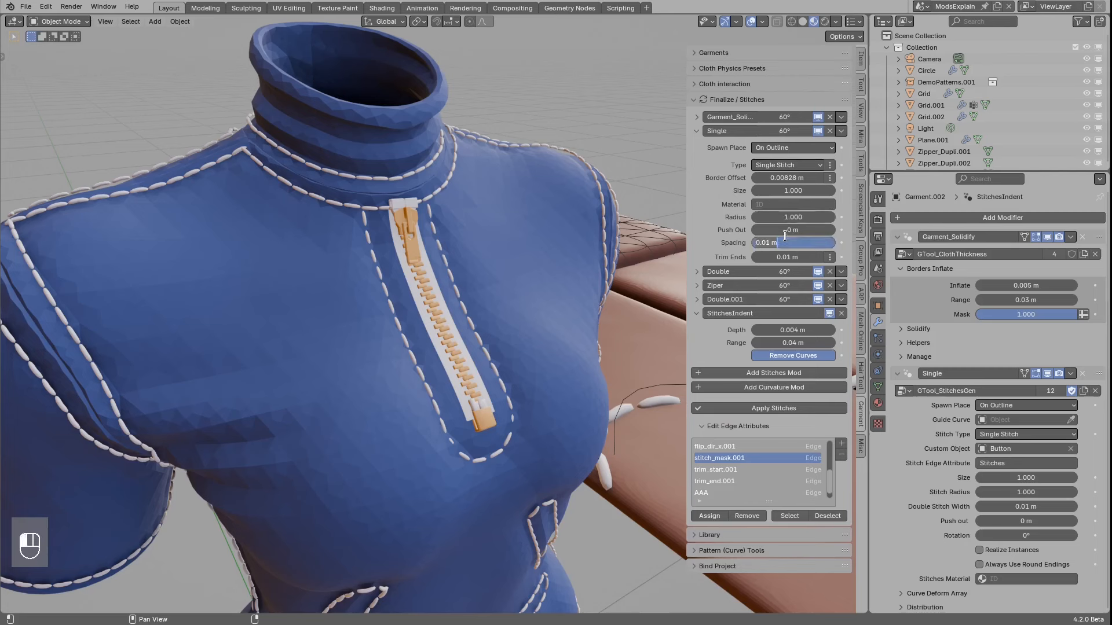
pyautogui.click(788, 229)
pyautogui.click(784, 228)
pyautogui.write('-0.004 m')
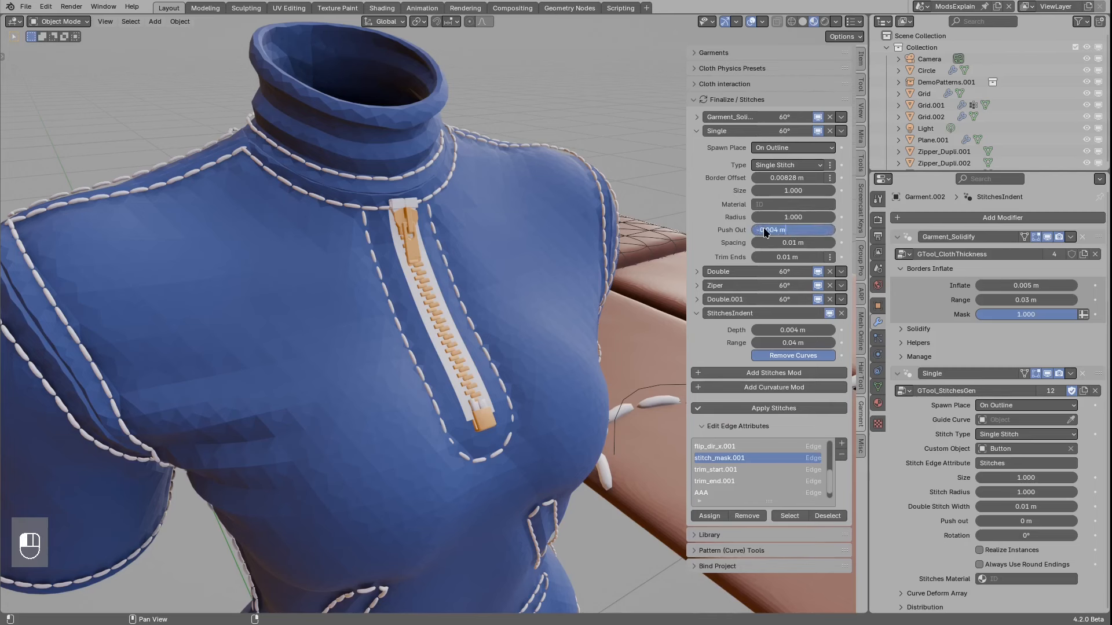
pyautogui.press('Return')
pyautogui.click(792, 230)
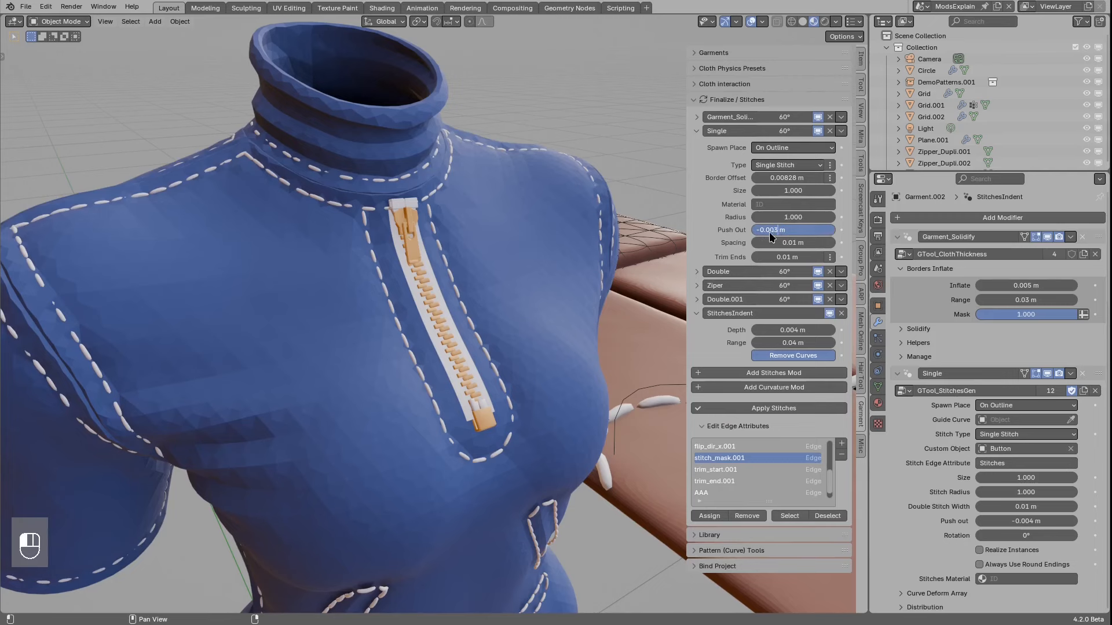
pyautogui.press('Return')
pyautogui.moveTo(666, 243); pyautogui.dragTo(432, 312, button='middle')
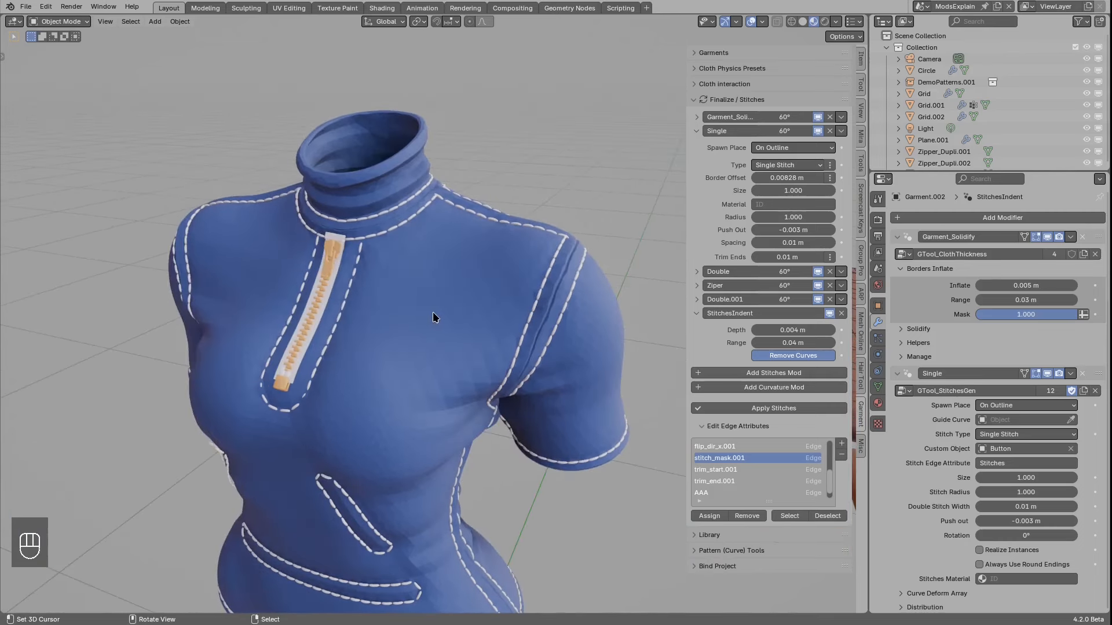
pyautogui.click(698, 131)
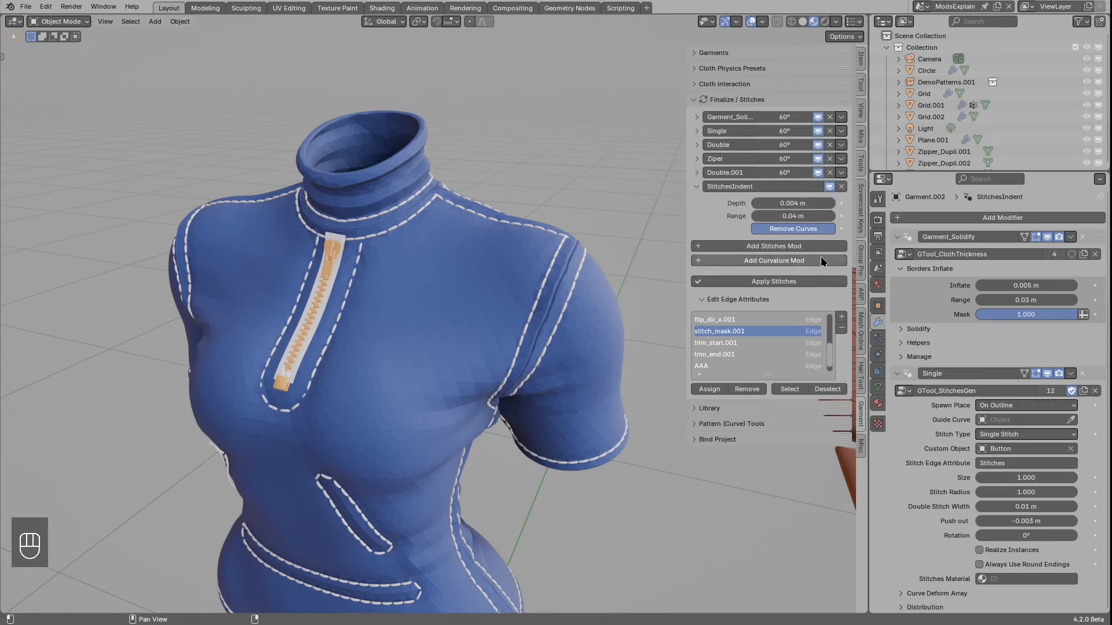
# Step: Apply the library fabric material FabricMat_72 to the shirt
pyautogui.rightClick(494, 281)
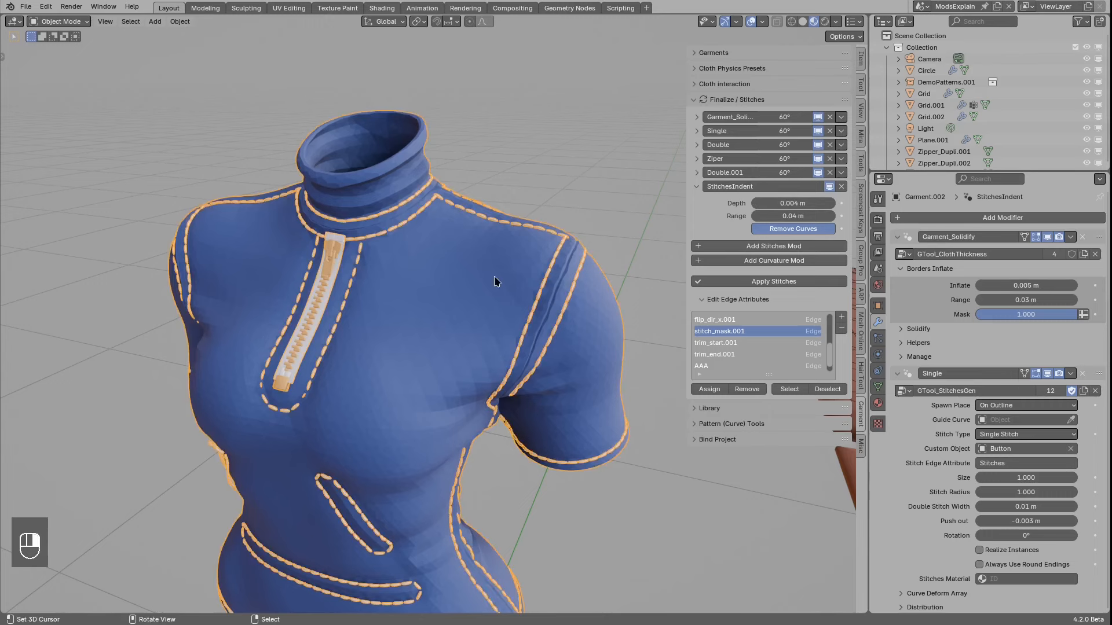
pyautogui.click(731, 99)
pyautogui.click(723, 116)
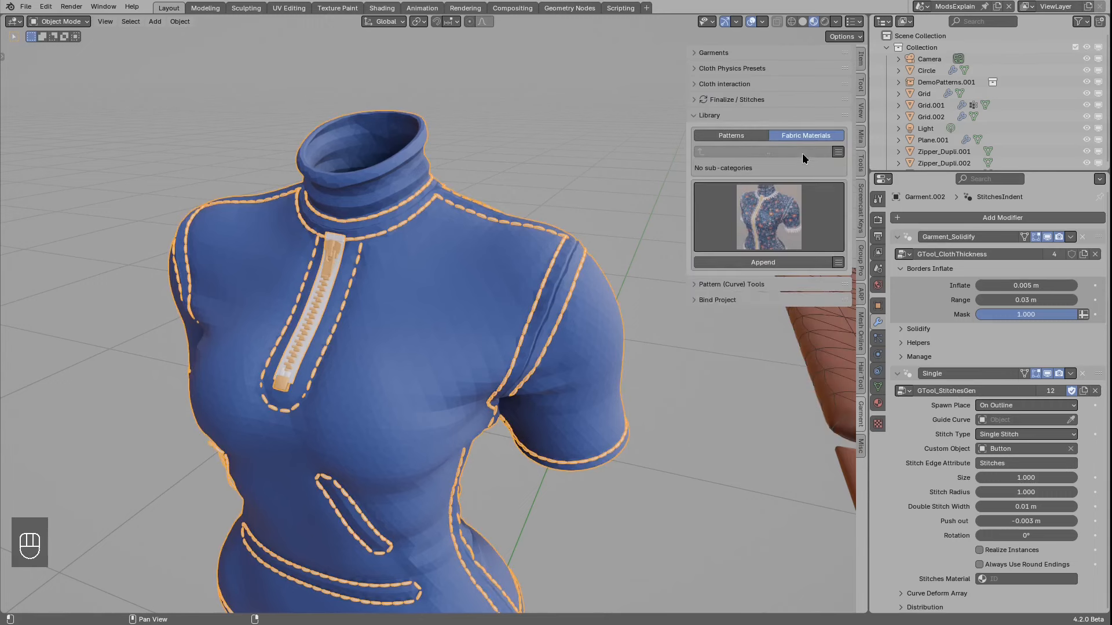
pyautogui.click(774, 208)
pyautogui.scroll(-5, 803, 574)
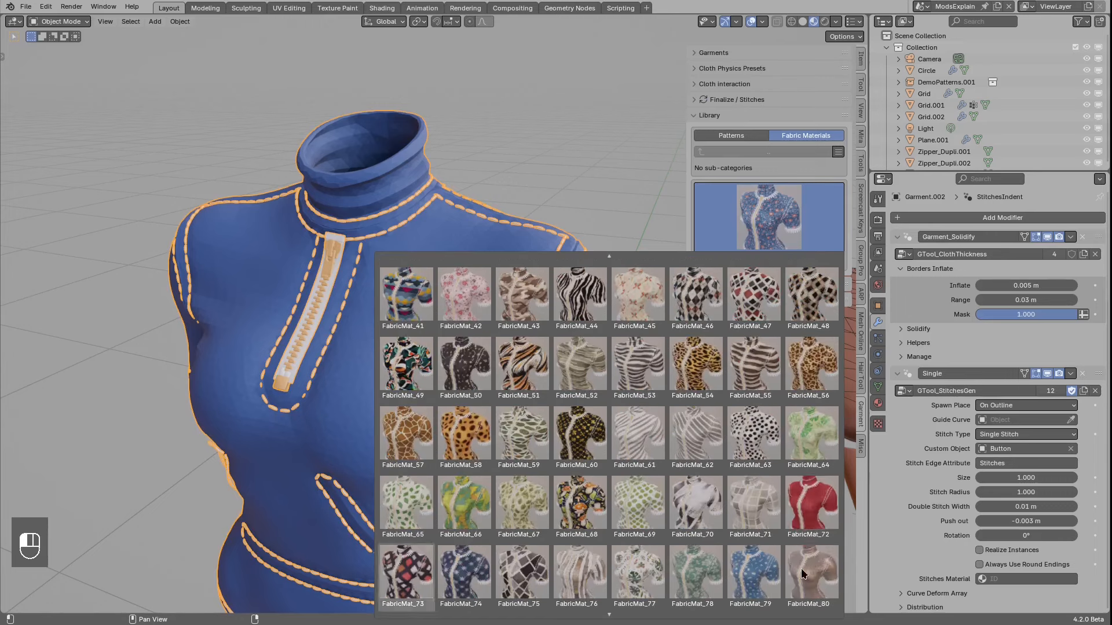
pyautogui.click(805, 501)
pyautogui.scroll(-4, 450, 307)
pyautogui.moveTo(472, 313)
pyautogui.mouseDown(button='middle')
pyautogui.moveTo(451, 331)
pyautogui.moveTo(506, 318)
pyautogui.moveTo(519, 301)
pyautogui.moveTo(487, 298)
pyautogui.mouseUp(button='middle')
pyautogui.scroll(3, 507, 318)
pyautogui.click(728, 116)
# Step: Add a curvature modifier to the shirt
pyautogui.click(746, 100)
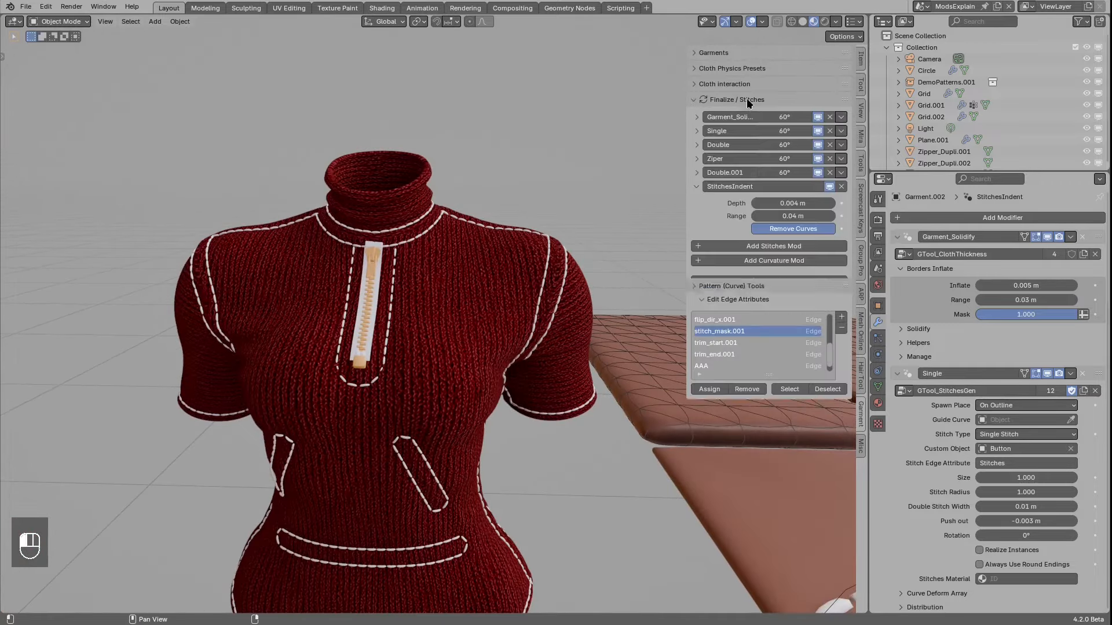
pyautogui.scroll(-1, 453, 289)
pyautogui.moveTo(437, 268); pyautogui.dragTo(450, 270, button='middle')
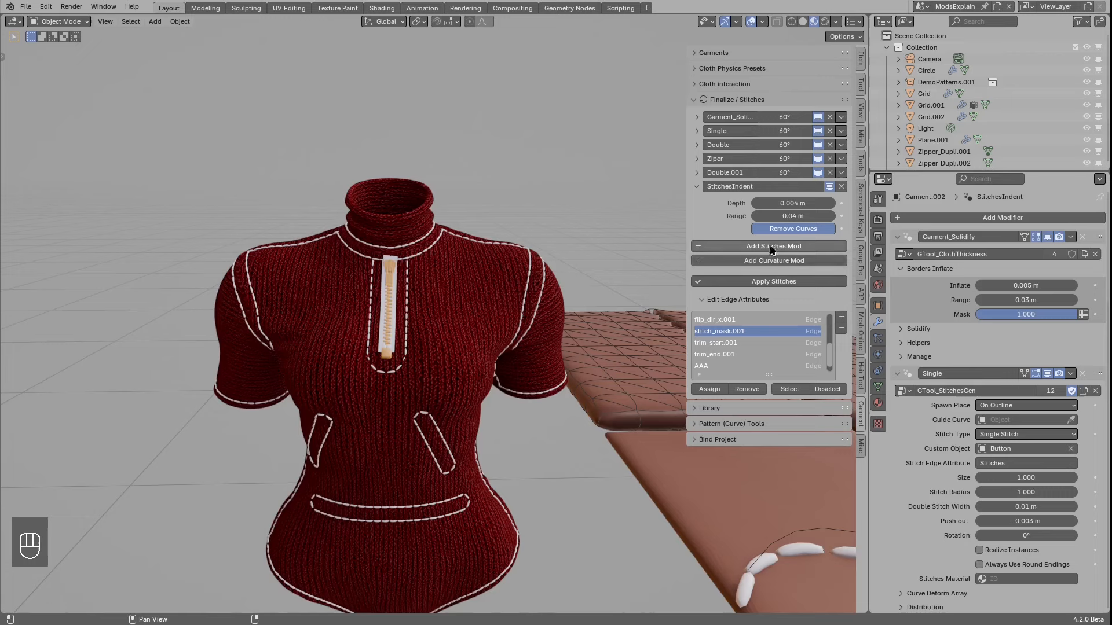
pyautogui.click(779, 261)
pyautogui.moveTo(510, 286); pyautogui.dragTo(526, 304, button='middle')
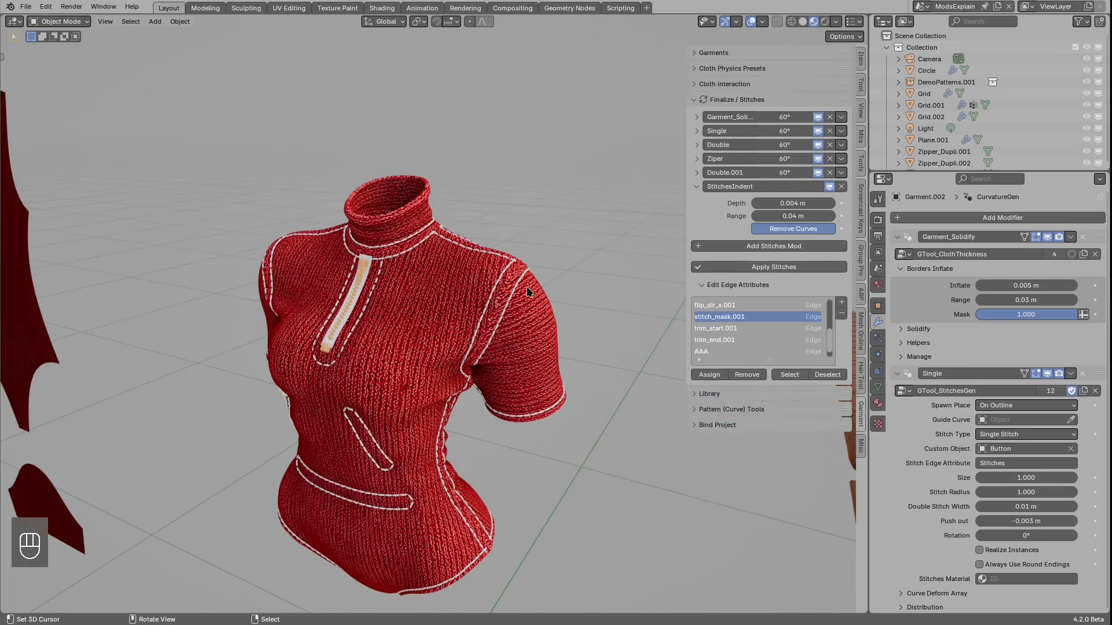
# Step: Select all faces of the shirt's collar and both sleeves as linked regions delimited by seams
pyautogui.press('Tab')
pyautogui.press('3')
pyautogui.press('4')
pyautogui.moveTo(543, 310); pyautogui.dragTo(608, 329, button='middle')
pyautogui.press('4')
pyautogui.moveTo(374, 235); pyautogui.dragTo(624, 300, button='middle')
pyautogui.press('4')
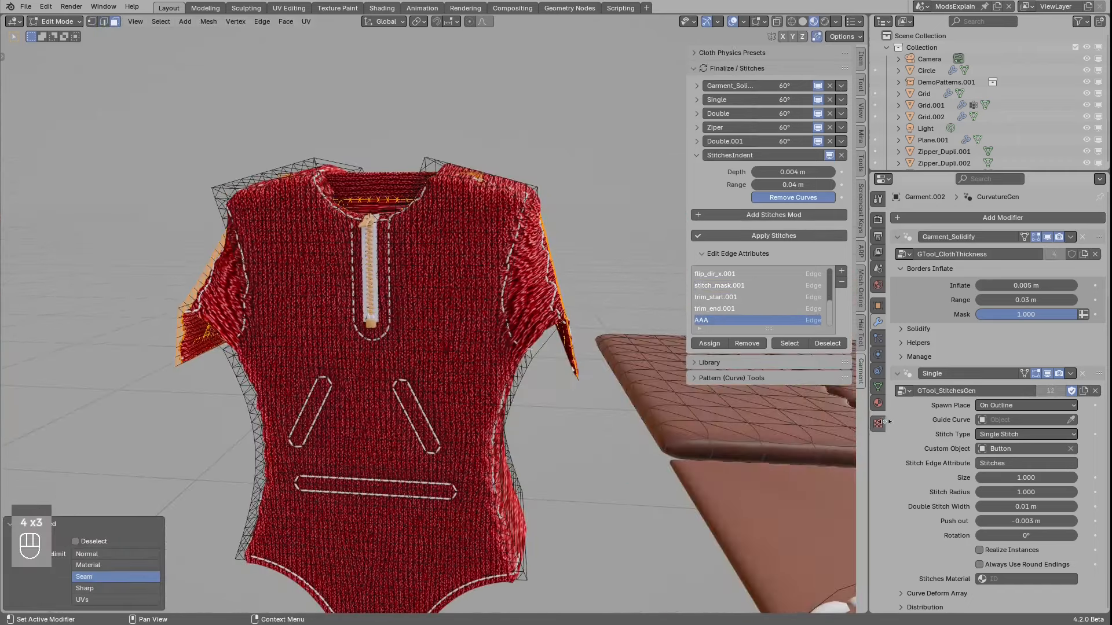
# Step: Add a second material slot to the shirt and assign it to the selected collar and sleeve faces
pyautogui.click(878, 403)
pyautogui.click(1099, 218)
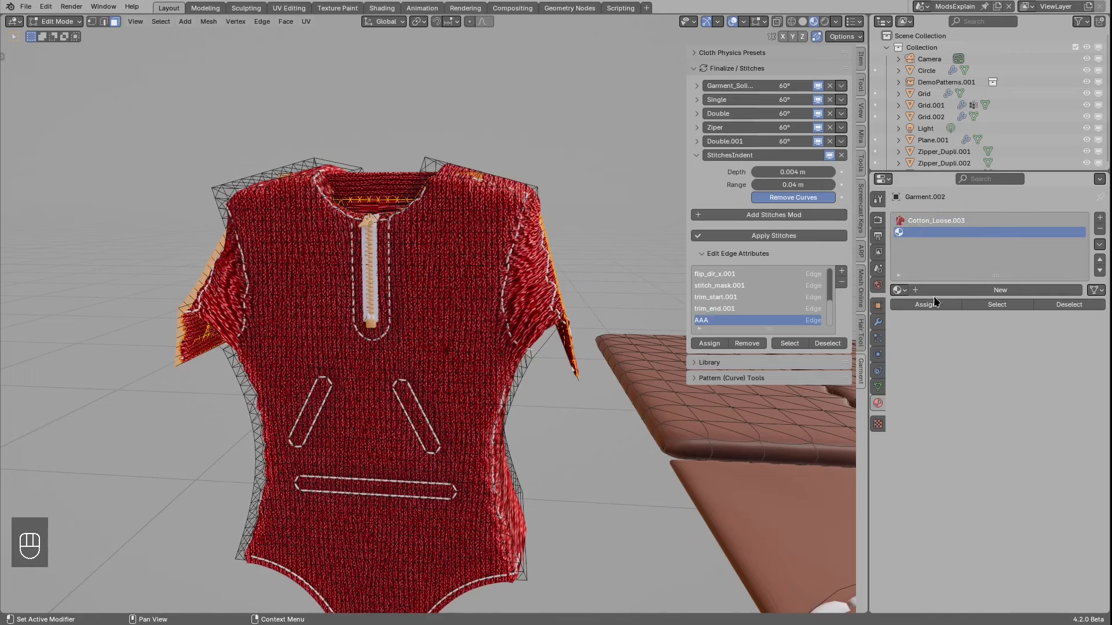
pyautogui.moveTo(579, 278); pyautogui.dragTo(489, 275, button='middle')
pyautogui.press('Tab')
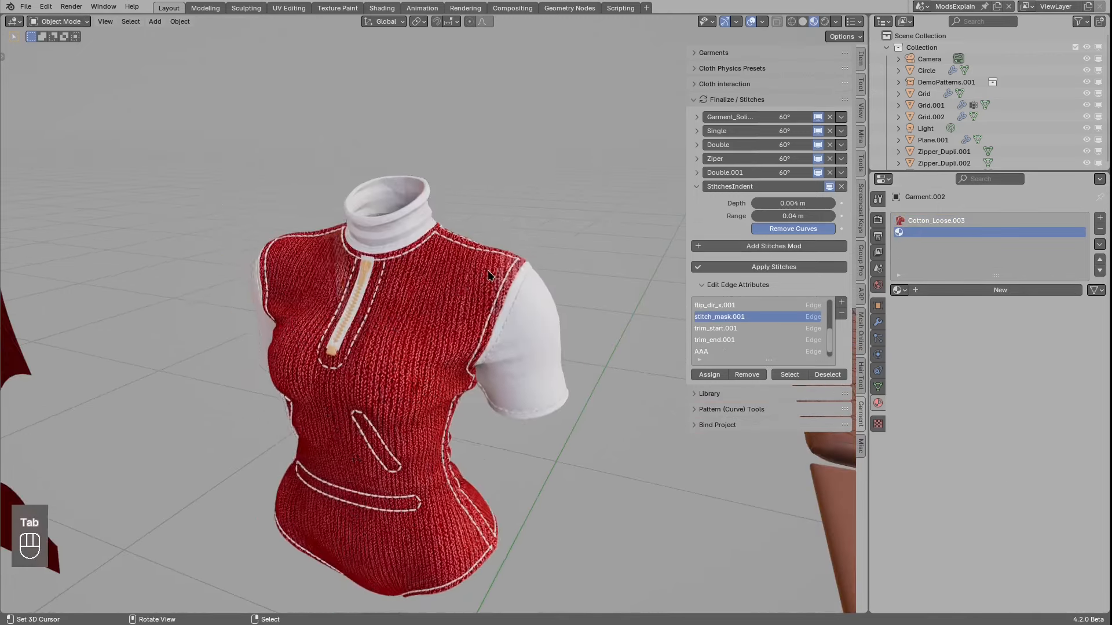
pyautogui.moveTo(563, 312); pyautogui.dragTo(538, 333, button='middle')
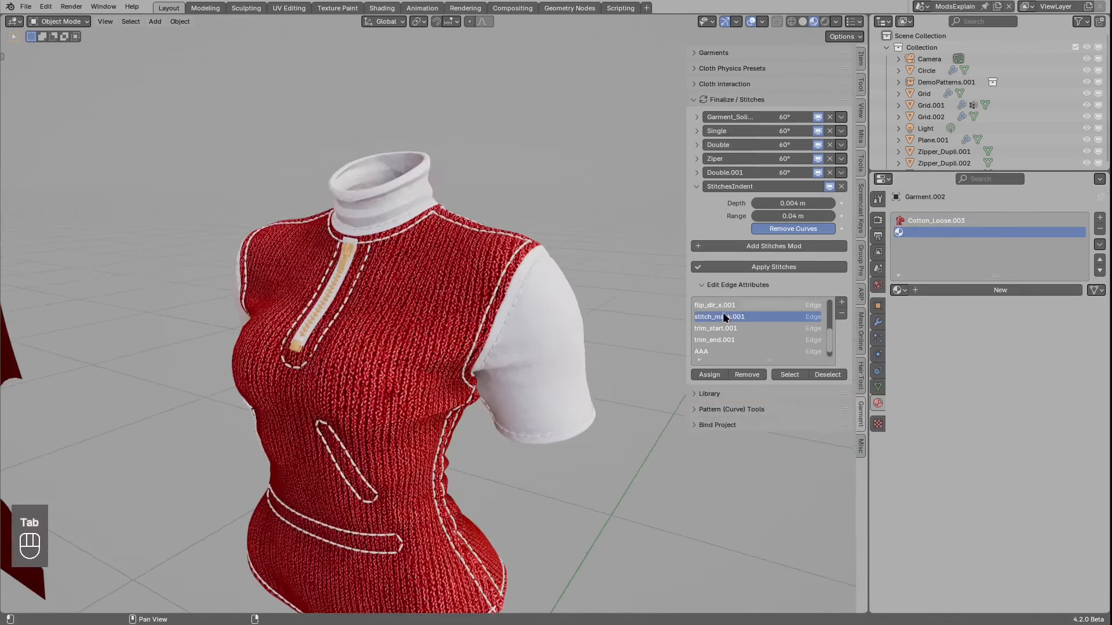
# Step: Append the checkered library fabric FabricMat_18 to the shirt's second material slot
pyautogui.click(725, 392)
pyautogui.click(775, 492)
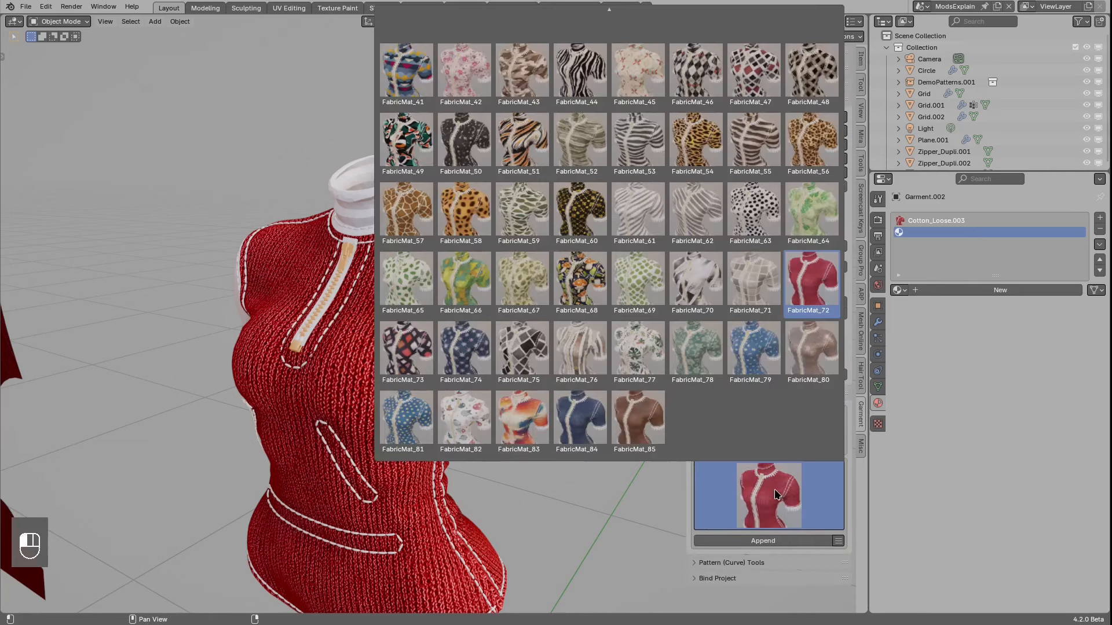
pyautogui.moveTo(482, 8)
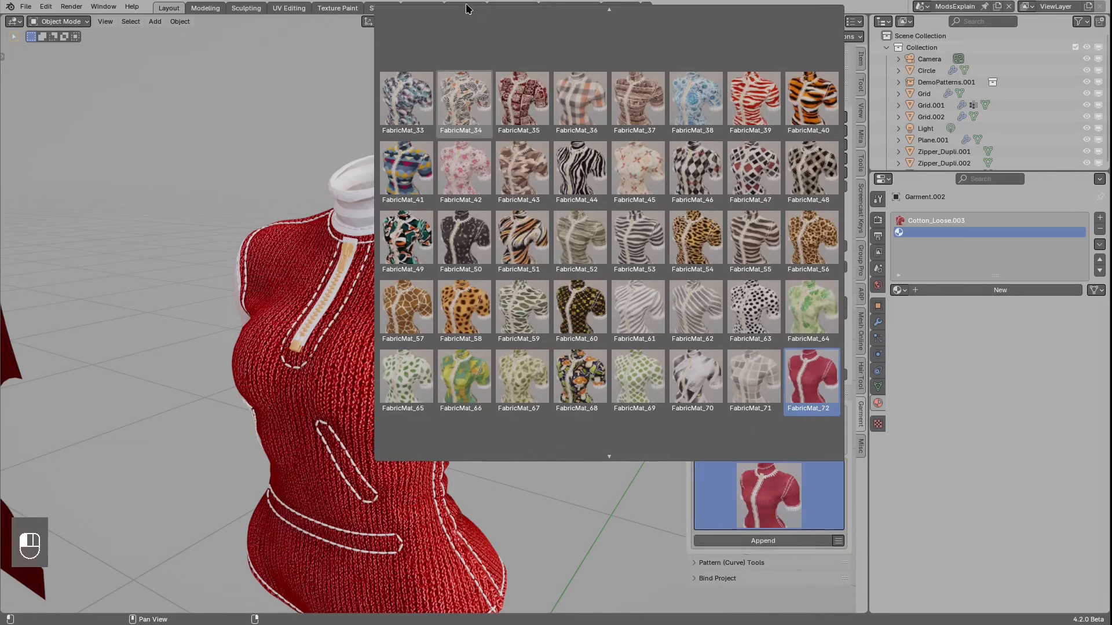
pyautogui.click(409, 203)
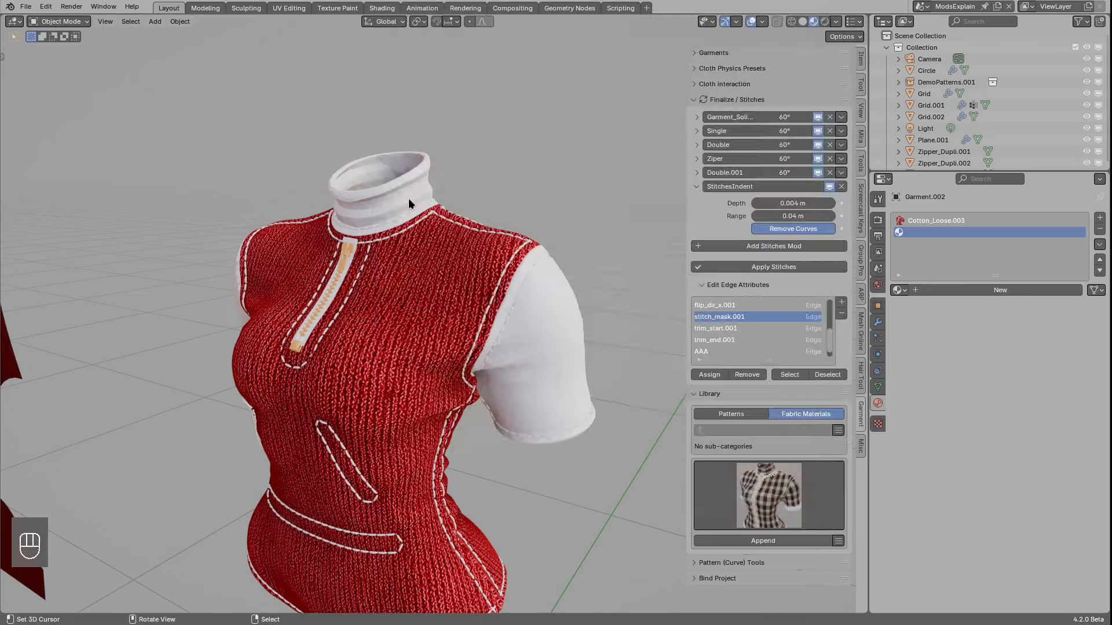
pyautogui.click(783, 543)
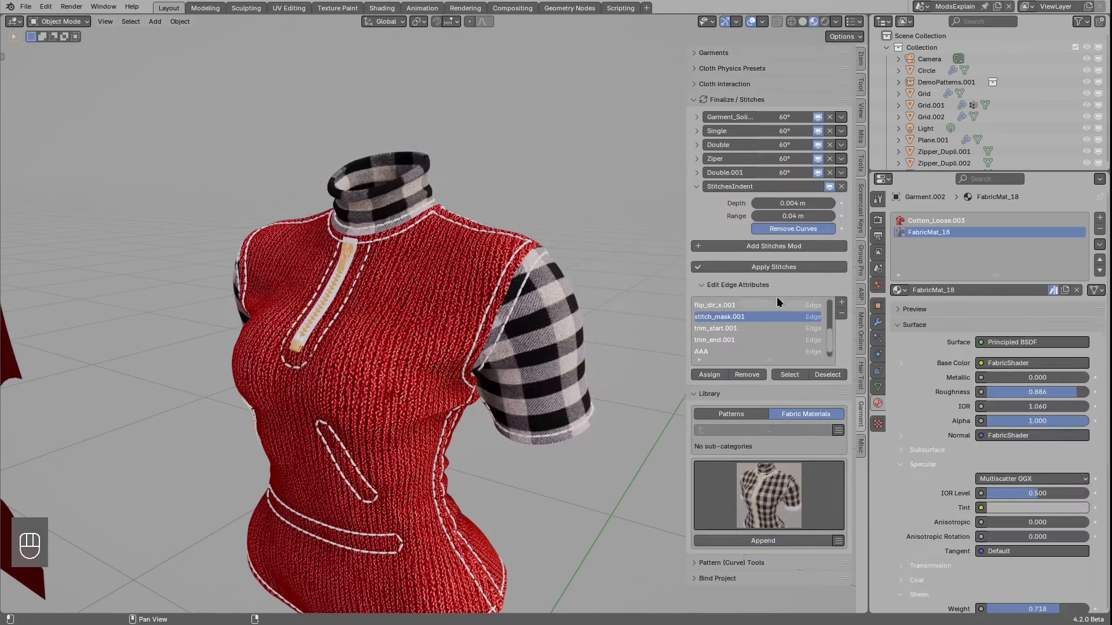
# Step: Examine the two-fabric shirt and its stitches, marking the zipper area with a temporary annotation and erasing it
pyautogui.moveTo(504, 342); pyautogui.dragTo(443, 327, button='middle')
pyautogui.keyDown('shift'); pyautogui.moveTo(443, 327); pyautogui.dragTo(463, 288, button='middle'); pyautogui.keyUp('shift')
pyautogui.moveTo(450, 331); pyautogui.dragTo(498, 330, button='middle')
pyautogui.click(696, 187)
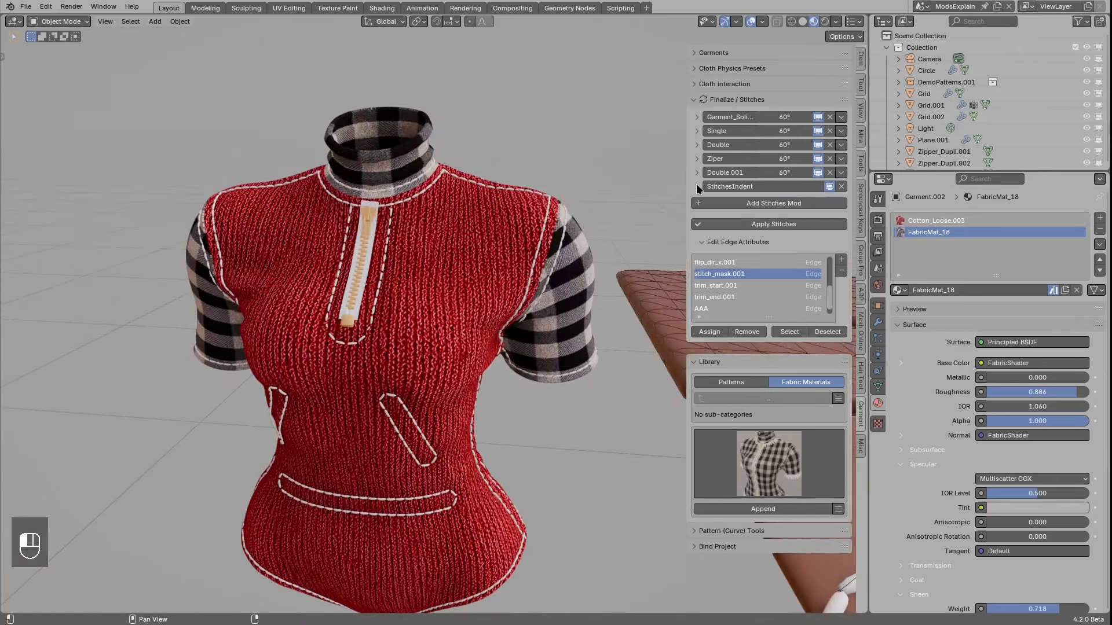
pyautogui.scroll(-5, 464, 405)
pyautogui.keyDown('shift'); pyautogui.moveTo(463, 405); pyautogui.dragTo(450, 373, button='middle'); pyautogui.keyUp('shift')
pyautogui.scroll(1, 459, 358)
pyautogui.scroll(-1, 450, 374)
pyautogui.scroll(6, 450, 373)
pyautogui.keyDown('shift'); pyautogui.moveTo(372, 232); pyautogui.dragTo(405, 301, button='middle'); pyautogui.keyUp('shift')
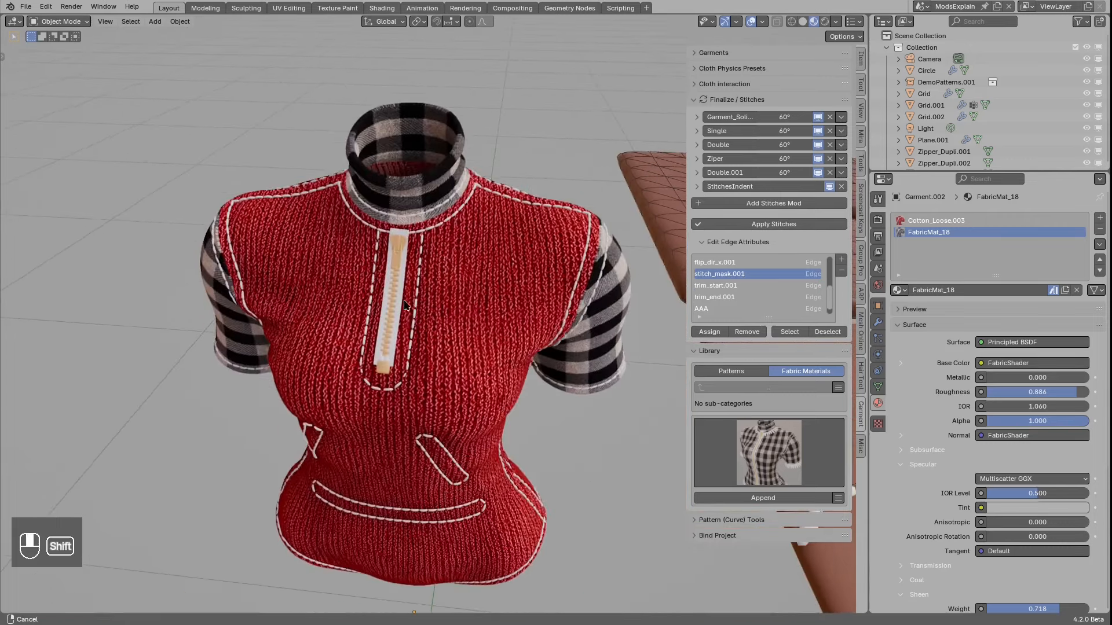
pyautogui.press('d')
pyautogui.moveTo(427, 279)
pyautogui.mouseDown(button='right')
pyautogui.moveTo(413, 256)
pyautogui.moveTo(398, 344)
pyautogui.mouseUp(button='right')
pyautogui.press('d')
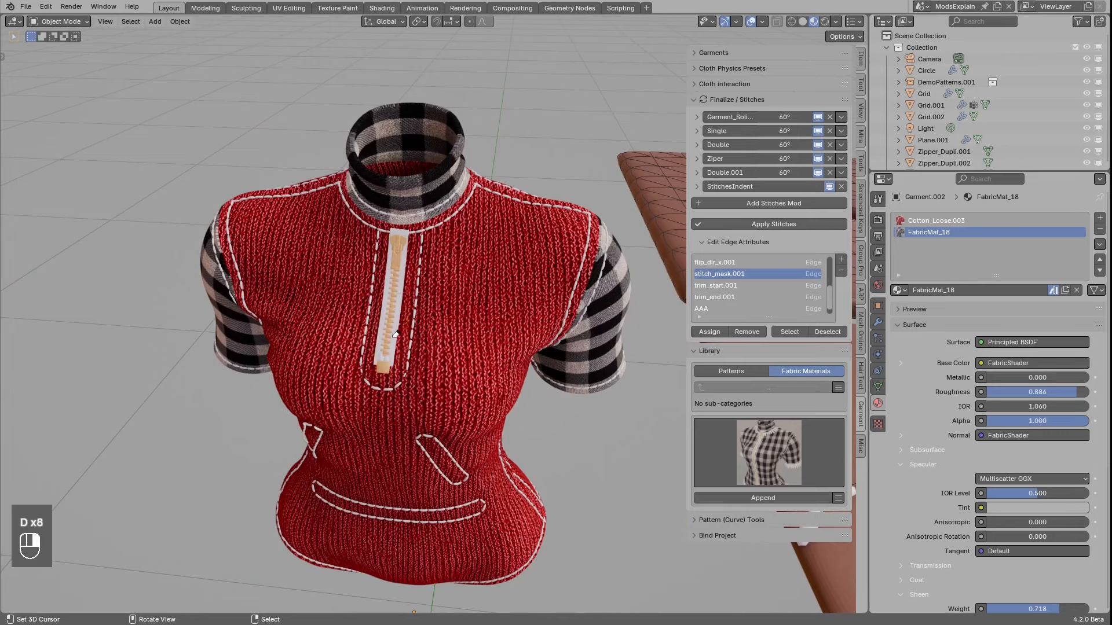
# Step: Select the large pocket mesh and show it from above
pyautogui.scroll(-8, 399, 347)
pyautogui.keyDown('shift'); pyautogui.moveTo(410, 382); pyautogui.dragTo(405, 199, button='middle'); pyautogui.keyUp('shift')
pyautogui.scroll(-3, 405, 199)
pyautogui.scroll(3, 385, 312)
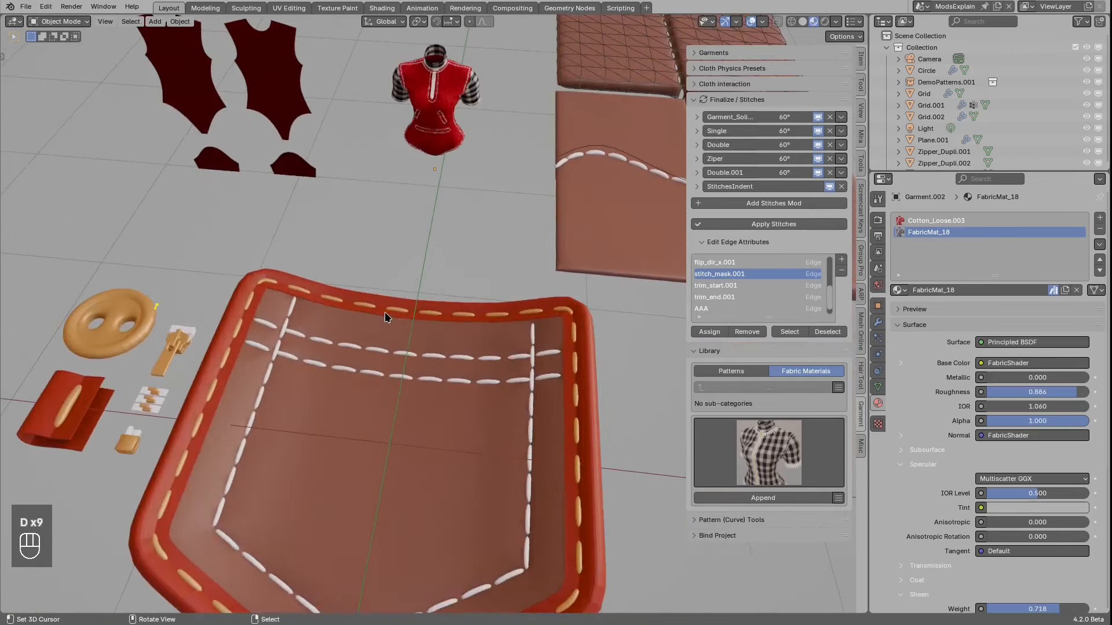
pyautogui.click(384, 311)
pyautogui.press('KP_7')
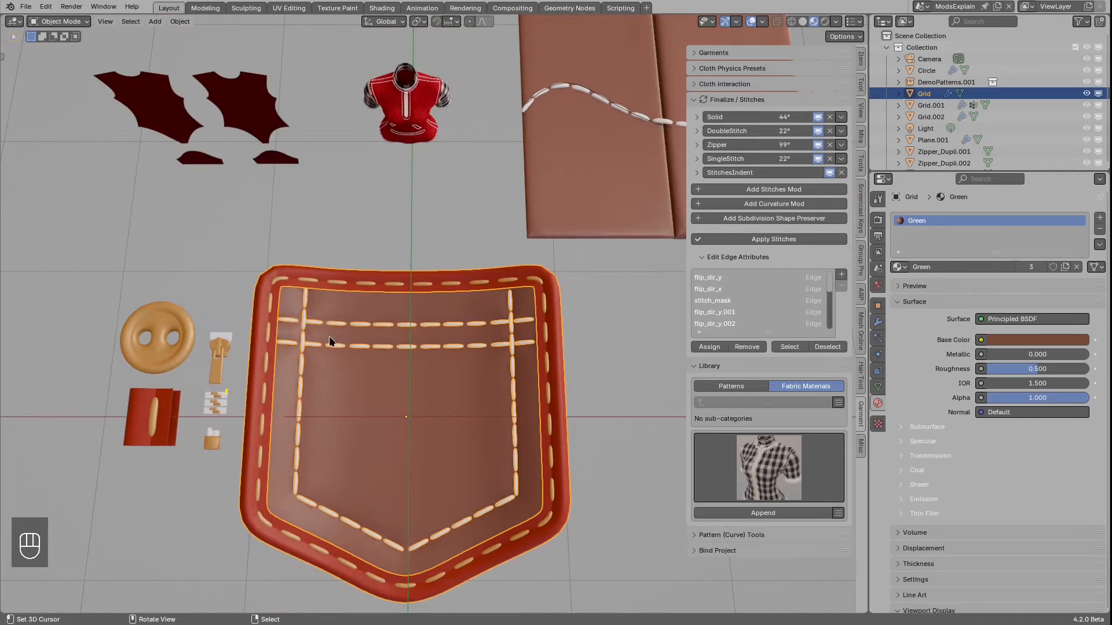
# Step: Point out the pocket's outline near its upper corner with a temporary annotation and erase it
pyautogui.press('d')
pyautogui.moveTo(514, 272); pyautogui.dragTo(554, 307)
pyautogui.press('d')
pyautogui.moveTo(547, 499); pyautogui.dragTo(508, 310, button='right')
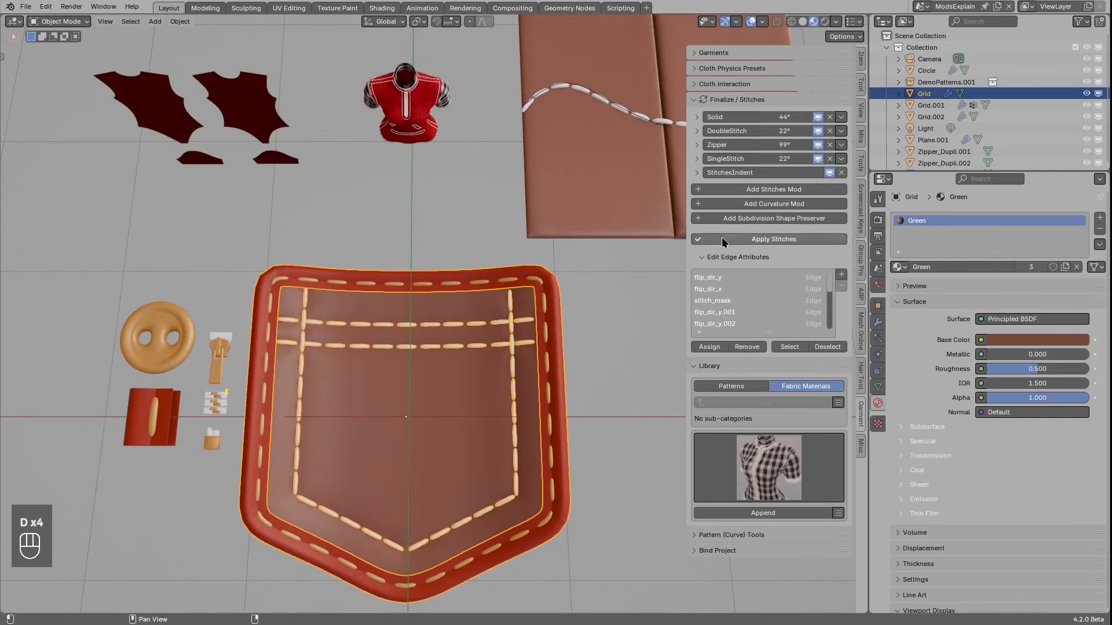
# Step: Expand the pocket's Zipper modifier settings and select the red strip piece used as its array object
pyautogui.click(738, 257)
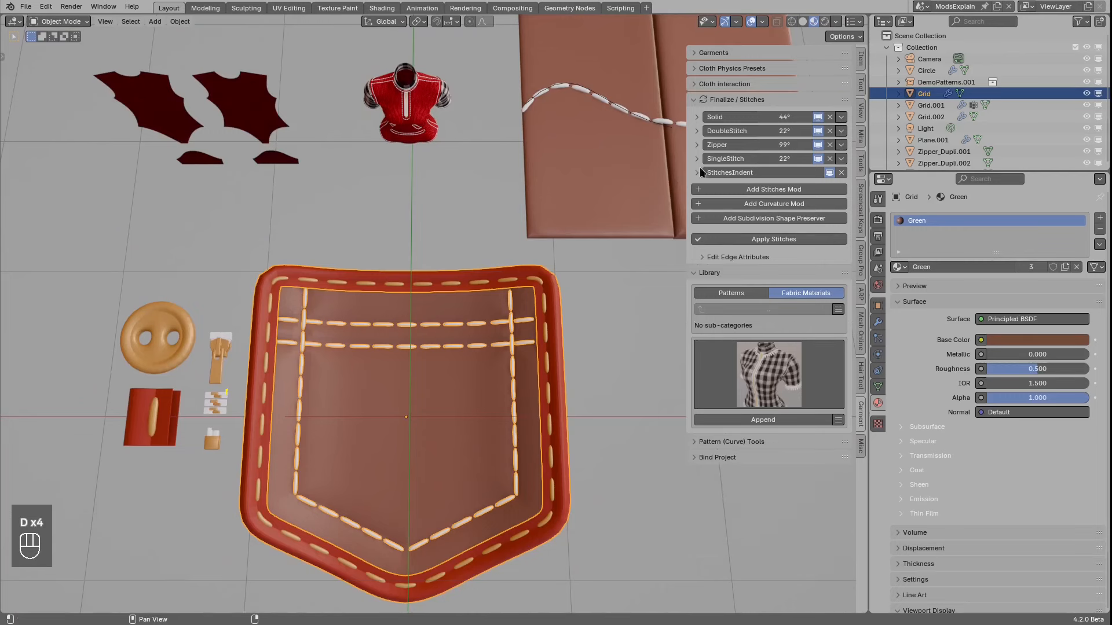
pyautogui.click(697, 145)
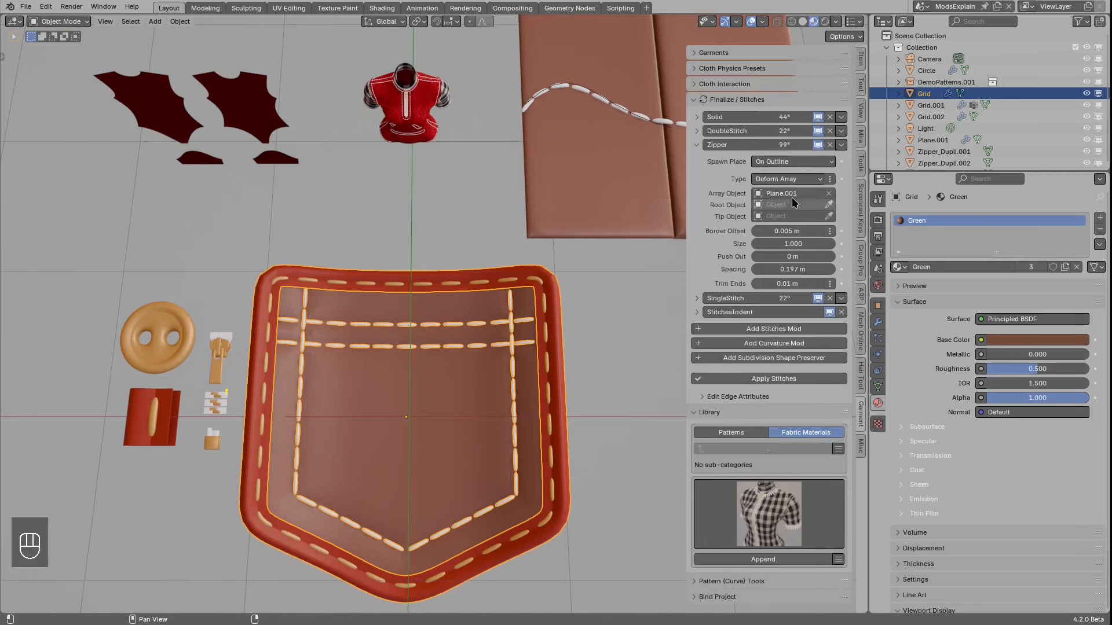
pyautogui.press('d')
pyautogui.click(153, 407)
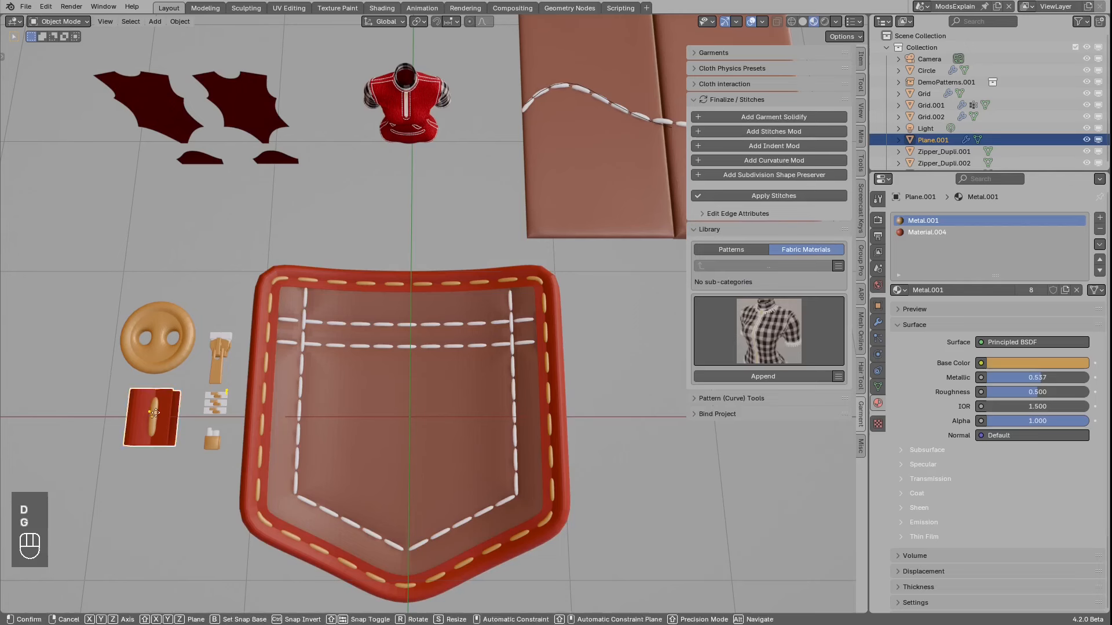
pyautogui.press('g')
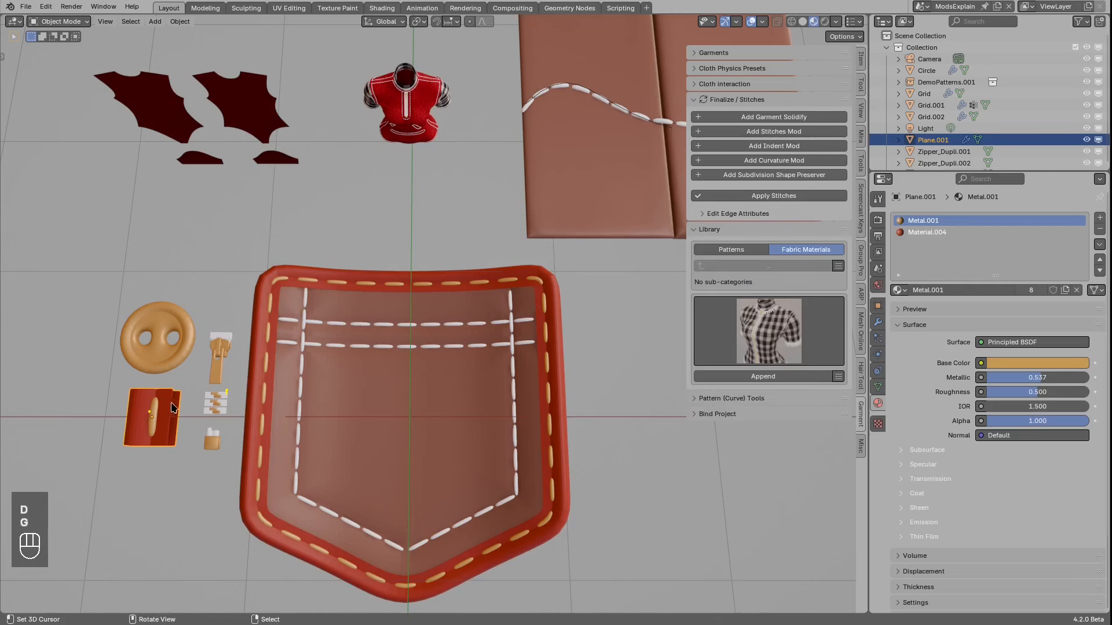
# Step: Point out the red strip and the button above it with a temporary annotation, erase it, and reselect the pocket
pyautogui.press('d')
pyautogui.moveTo(177, 394); pyautogui.dragTo(140, 333)
pyautogui.press('d')
pyautogui.moveTo(164, 321); pyautogui.dragTo(177, 399, button='right')
pyautogui.click(404, 312)
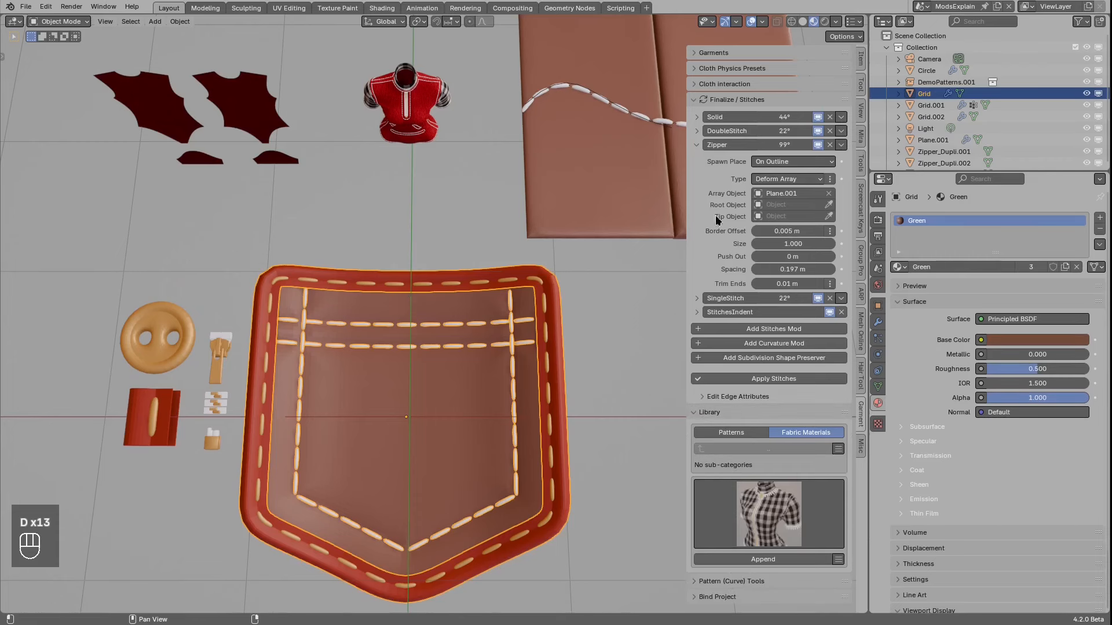
# Step: Trace the pocket's outer border with temporary annotation strokes and erase them
pyautogui.moveTo(563, 278); pyautogui.dragTo(551, 510)
pyautogui.moveTo(556, 485); pyautogui.dragTo(509, 294, button='right')
pyautogui.moveTo(282, 281)
pyautogui.mouseDown()
pyautogui.moveTo(502, 279)
pyautogui.moveTo(550, 472)
pyautogui.mouseUp()
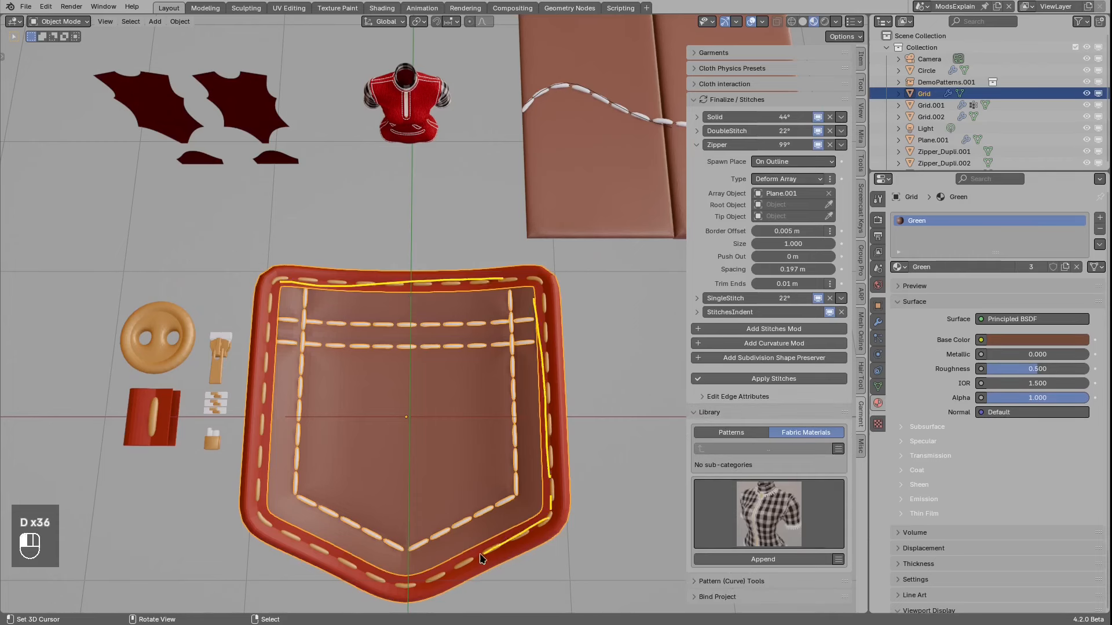
pyautogui.moveTo(266, 384); pyautogui.dragTo(252, 334)
pyautogui.moveTo(272, 285)
pyautogui.mouseDown(button='right')
pyautogui.moveTo(464, 281)
pyautogui.moveTo(304, 503)
pyautogui.mouseUp(button='right')
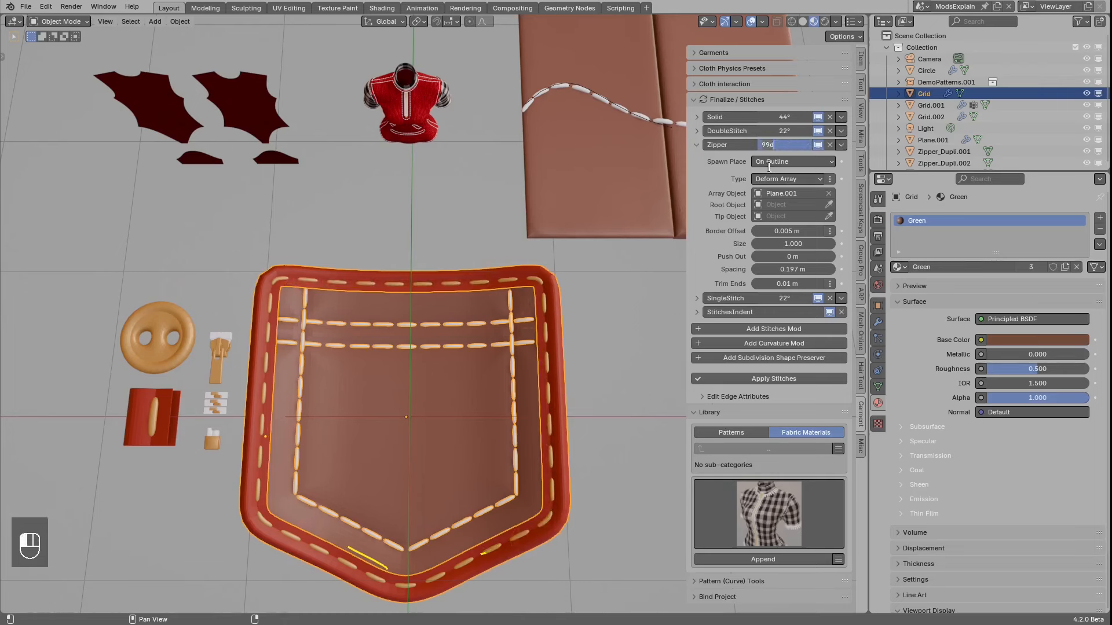
# Step: Try Zipper angle values of 70° and 40°, marking the pocket's corners with temporary annotations
pyautogui.press('Return')
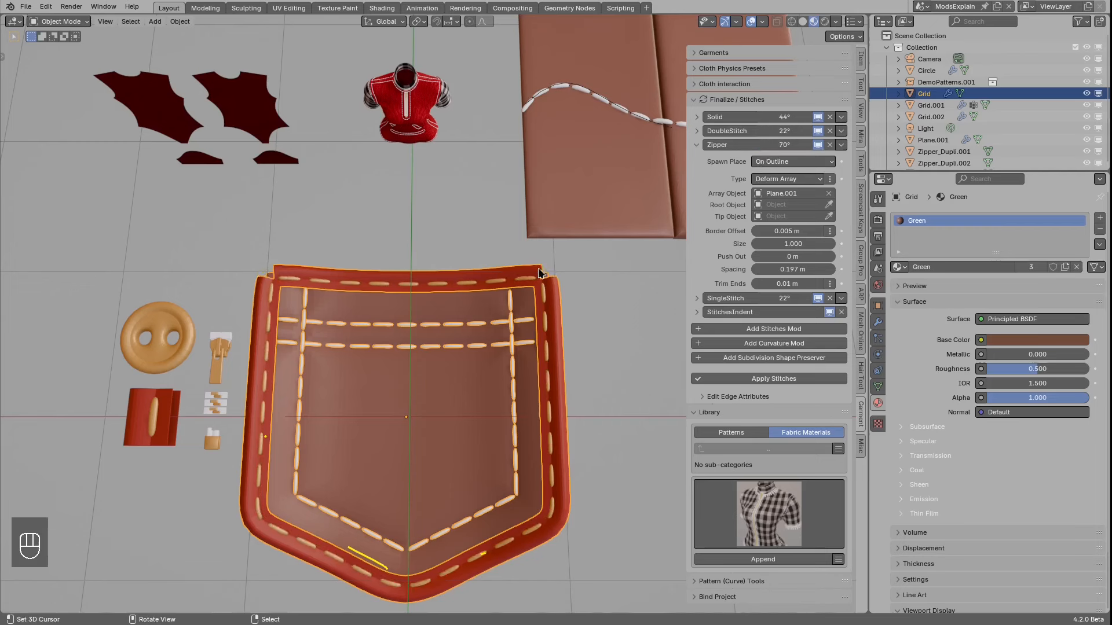
pyautogui.press('d')
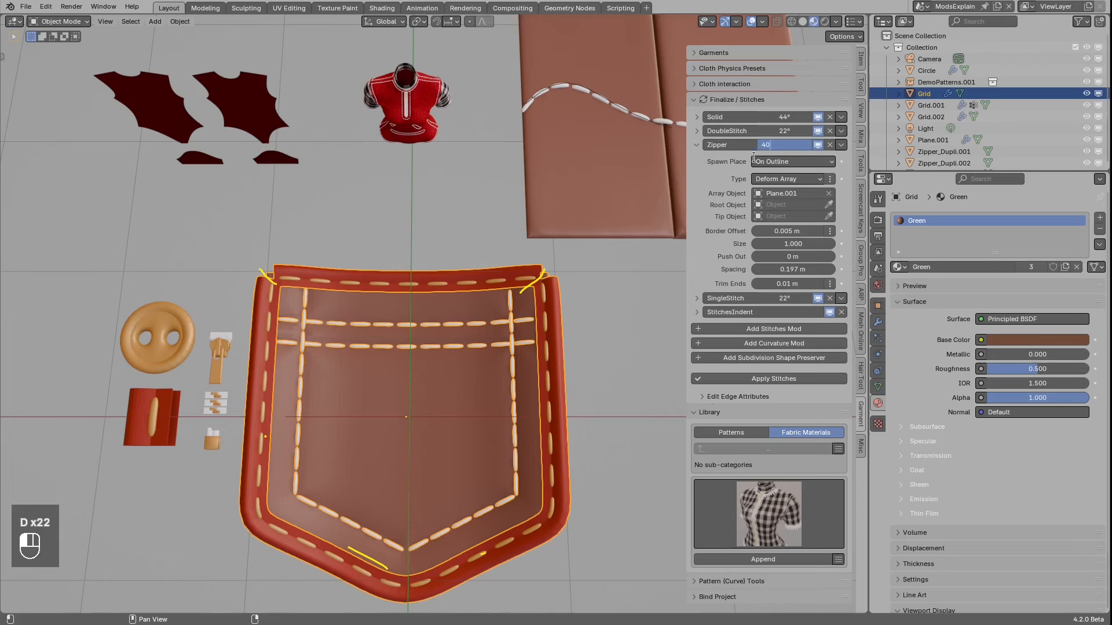
pyautogui.press('Return')
pyautogui.moveTo(528, 508); pyautogui.dragTo(546, 530)
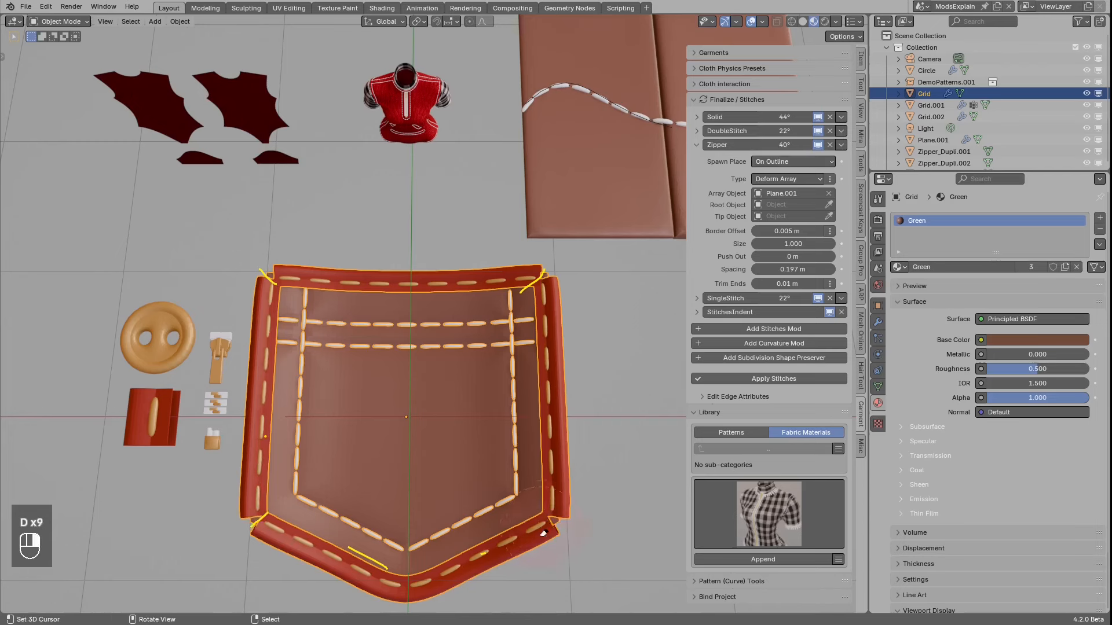
# Step: Enter 222 as the Zipper modifier's angle, trace the pocket's border with a temporary annotation, and erase it
pyautogui.click(794, 147)
pyautogui.write('222')
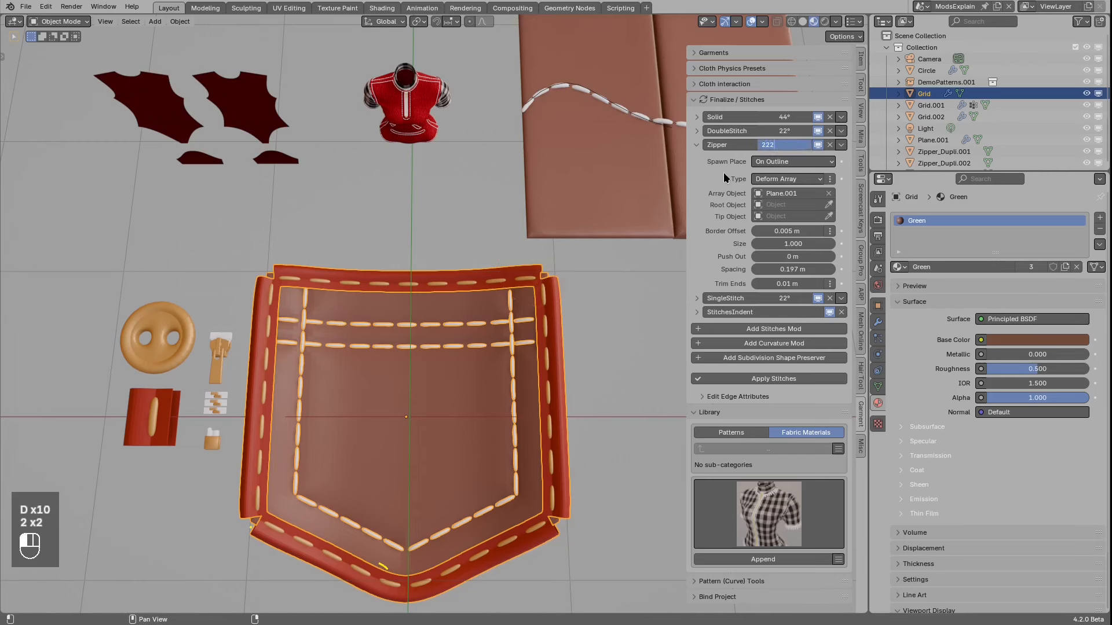
pyautogui.press('Return')
pyautogui.press('d')
pyautogui.moveTo(561, 346)
pyautogui.mouseDown()
pyautogui.moveTo(545, 528)
pyautogui.moveTo(555, 503)
pyautogui.mouseUp()
pyautogui.press('d')
pyautogui.moveTo(528, 296)
pyautogui.mouseDown(button='right')
pyautogui.moveTo(543, 468)
pyautogui.moveTo(512, 543)
pyautogui.mouseUp(button='right')
pyautogui.click(761, 161)
pyautogui.click(761, 161)
# Step: Select the red shirt with checkered sleeves, frame it in the view, and deselect it to look it over
pyautogui.moveTo(512, 268); pyautogui.dragTo(449, 362, button='middle')
pyautogui.click(446, 277)
pyautogui.press('KP_Decimal')
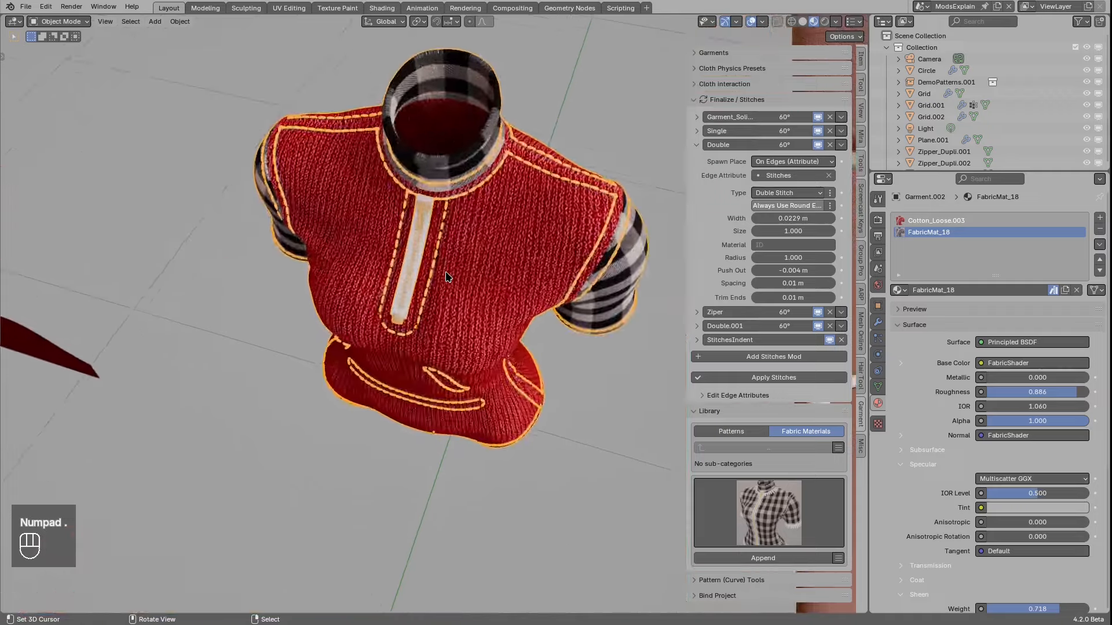
pyautogui.hotkey('alt', 'a')
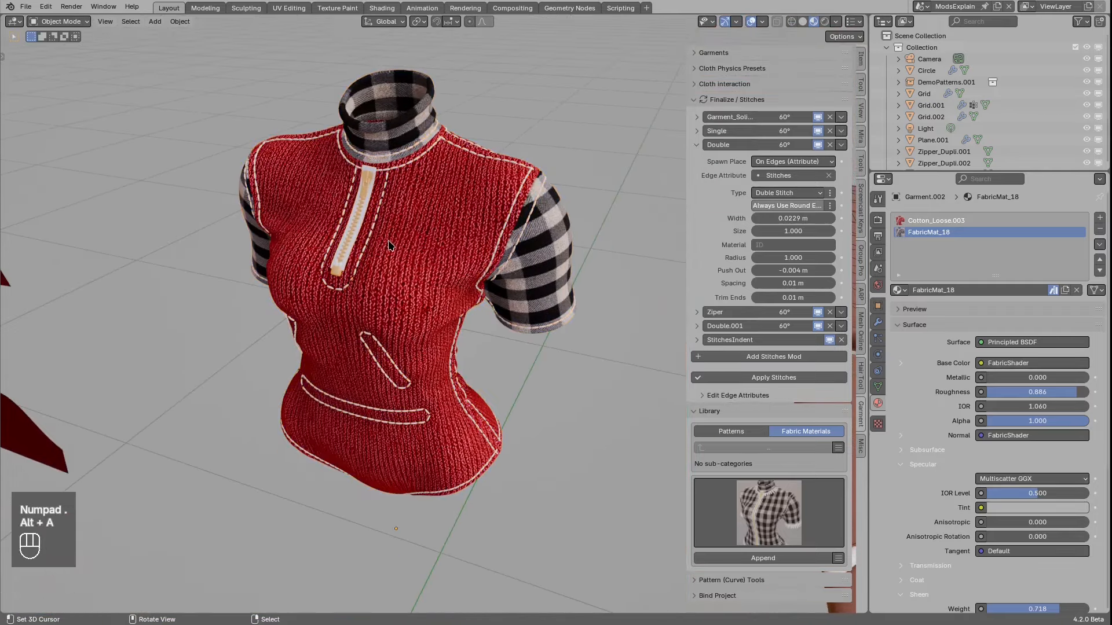
# Step: Select the shirt and show its modifier stack in the properties
pyautogui.click(433, 194)
pyautogui.press('q')
pyautogui.press('w')
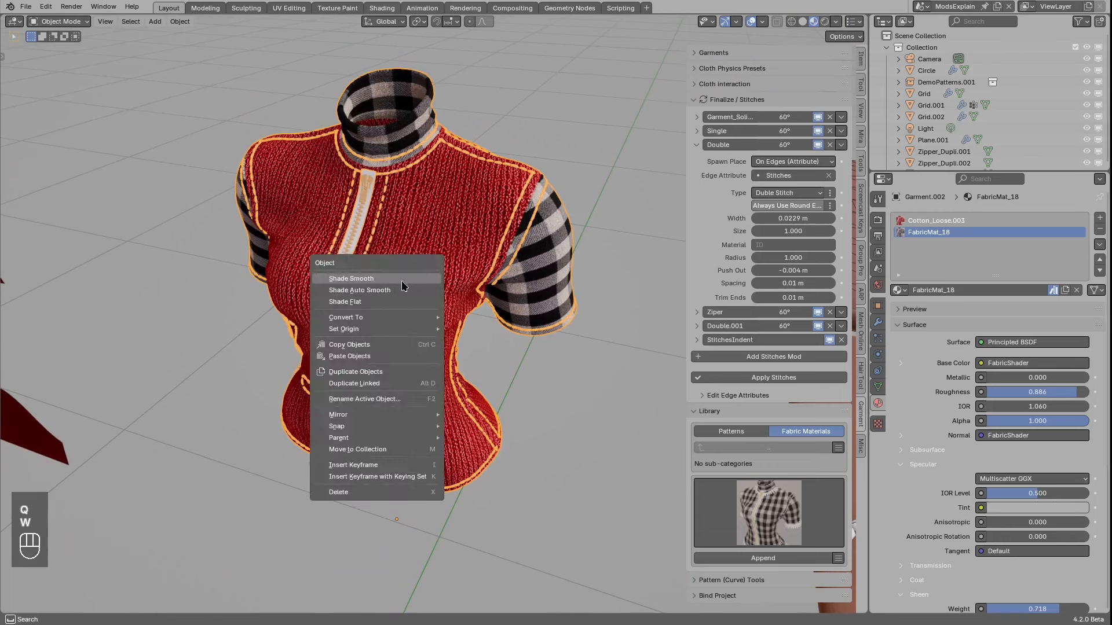
pyautogui.click(351, 279)
pyautogui.click(878, 322)
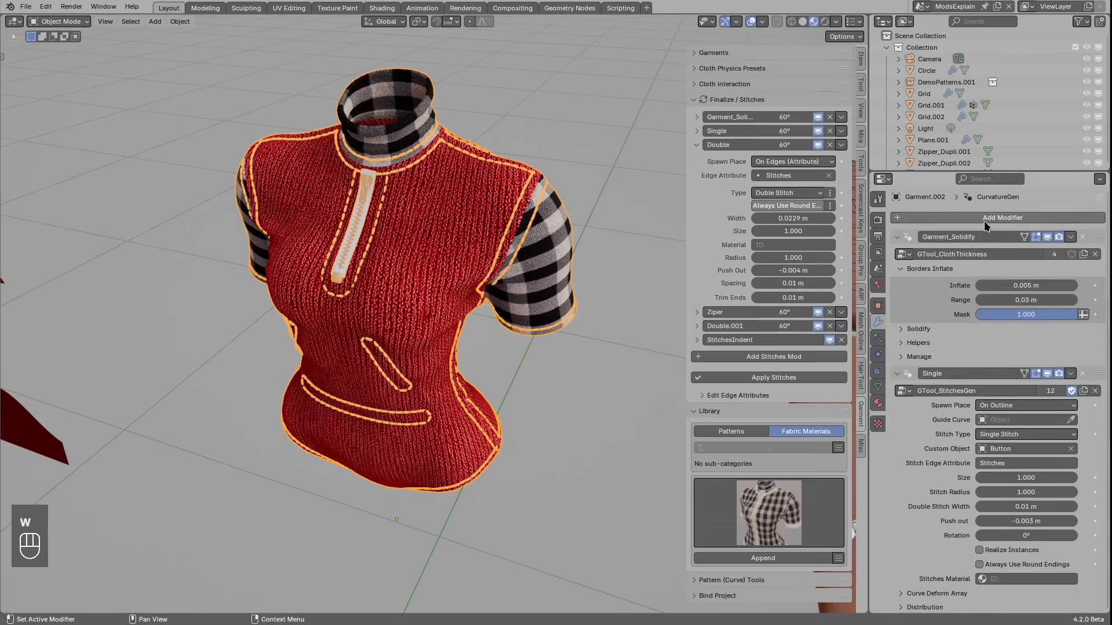
# Step: Apply all the shirt's modifiers at once and point out the zipper area with a temporary annotation
pyautogui.press('q')
pyautogui.press('w')
pyautogui.press('Escape')
pyautogui.press('w')
pyautogui.press('w')
pyautogui.press('q')
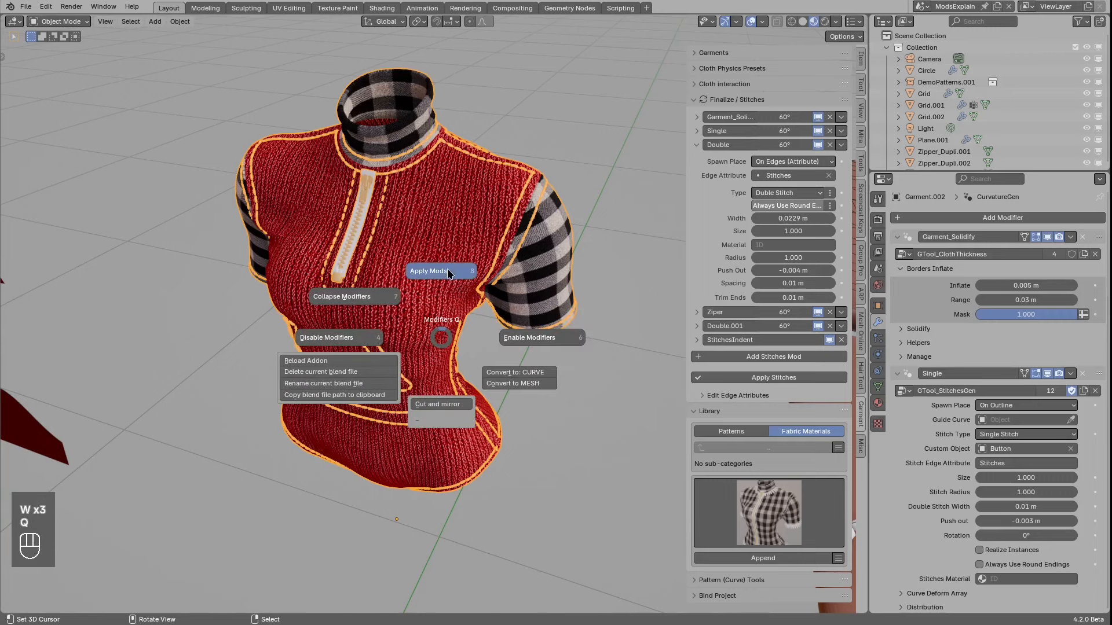
pyautogui.click(447, 269)
pyautogui.press('d')
pyautogui.moveTo(401, 176); pyautogui.dragTo(382, 270)
pyautogui.moveTo(384, 270)
pyautogui.mouseDown(button='right')
pyautogui.moveTo(402, 155)
pyautogui.moveTo(404, 168)
pyautogui.mouseUp(button='right')
# Step: Undo applying the modifiers to the shirt
pyautogui.hotkey('ctrl', 'z')
pyautogui.hotkey('ctrl', 'z')
pyautogui.hotkey('ctrl', 'z')
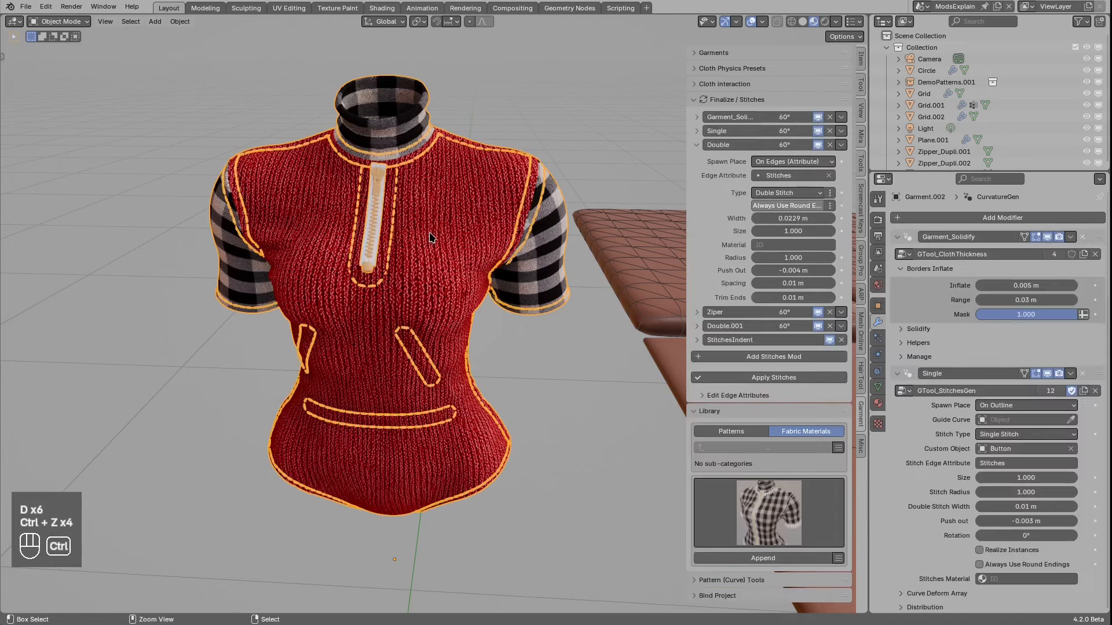
pyautogui.hotkey('ctrl', 'z')
# Step: Convert the shirt to a mesh and undo the conversion
pyautogui.press('q')
pyautogui.press('w')
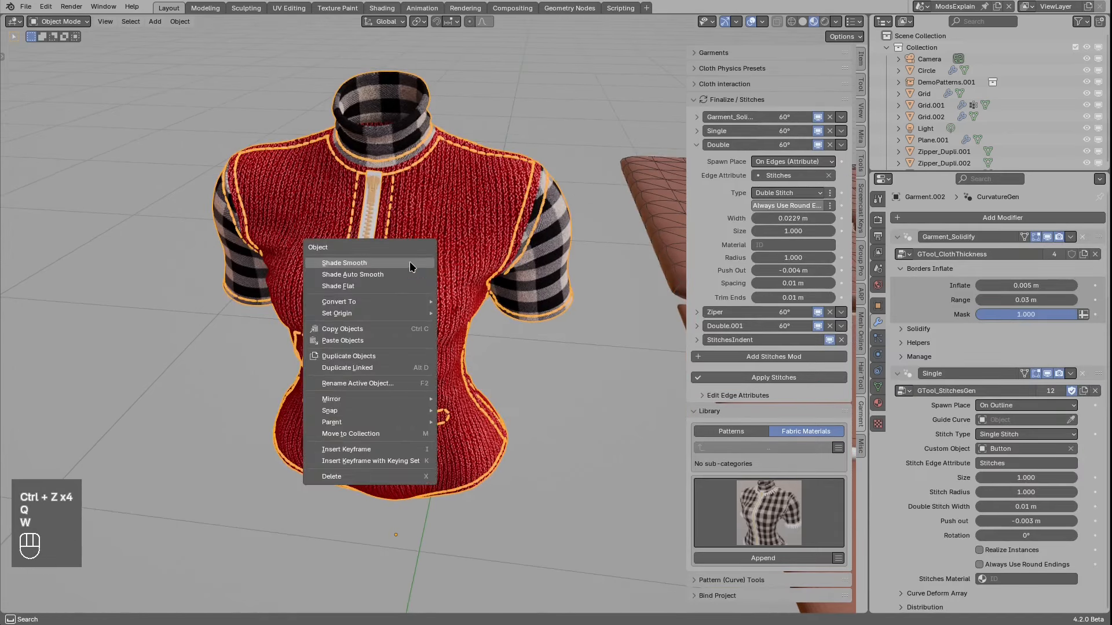
pyautogui.moveTo(392, 301)
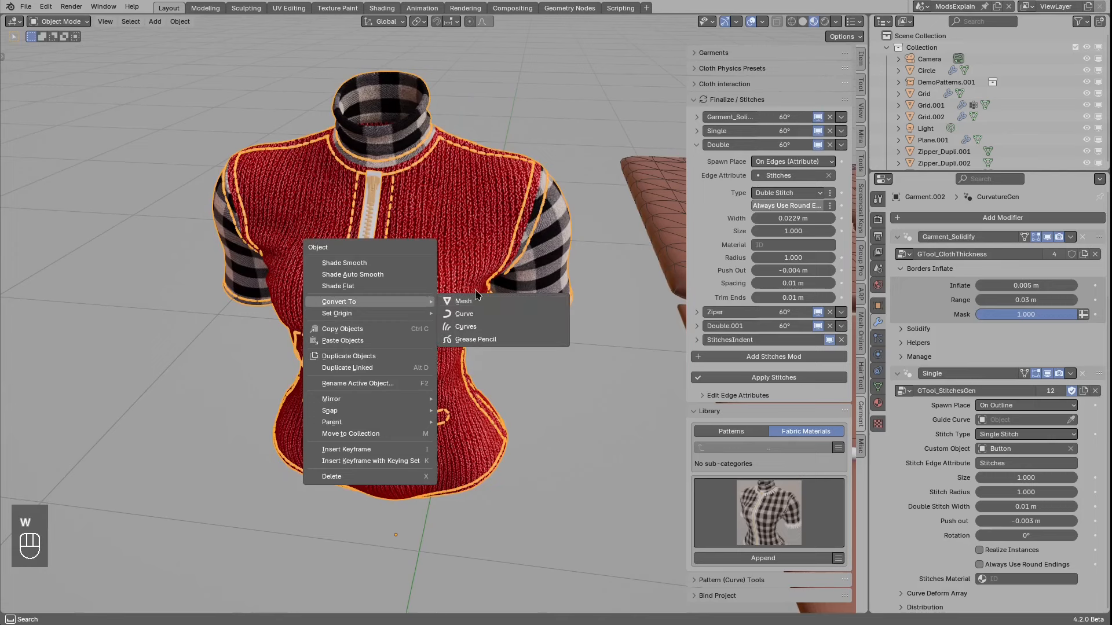
pyautogui.click(474, 298)
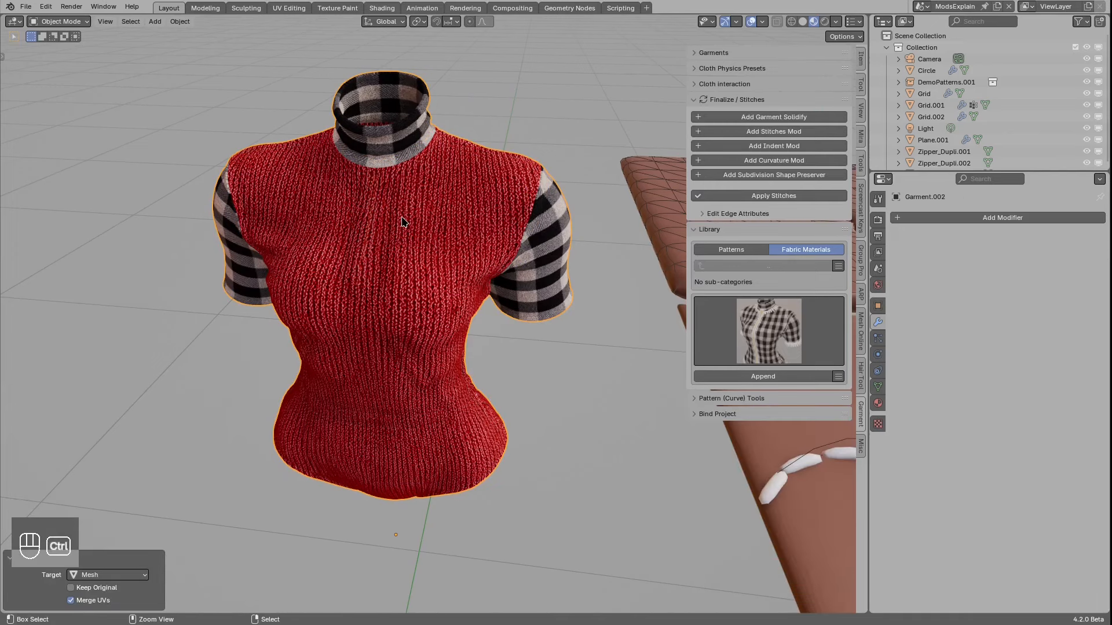
pyautogui.hotkey('ctrl', 'z')
# Step: Deselect the shirt and collapse the Library section, trying Apply Stitches with nothing selected
pyautogui.hotkey('alt', 'a')
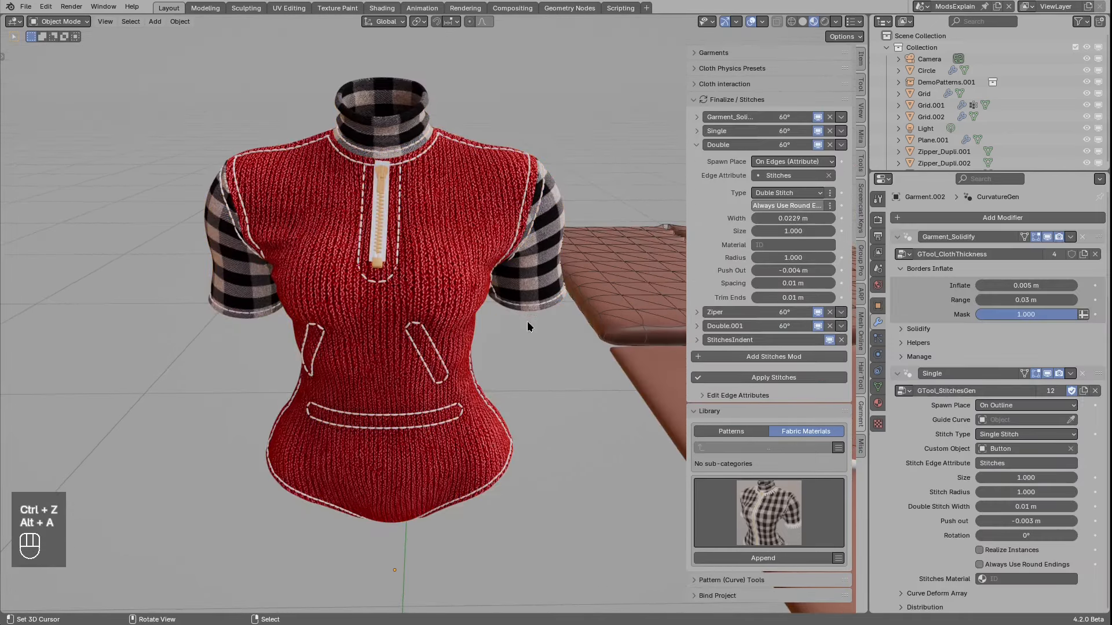
pyautogui.click(774, 378)
pyautogui.click(762, 410)
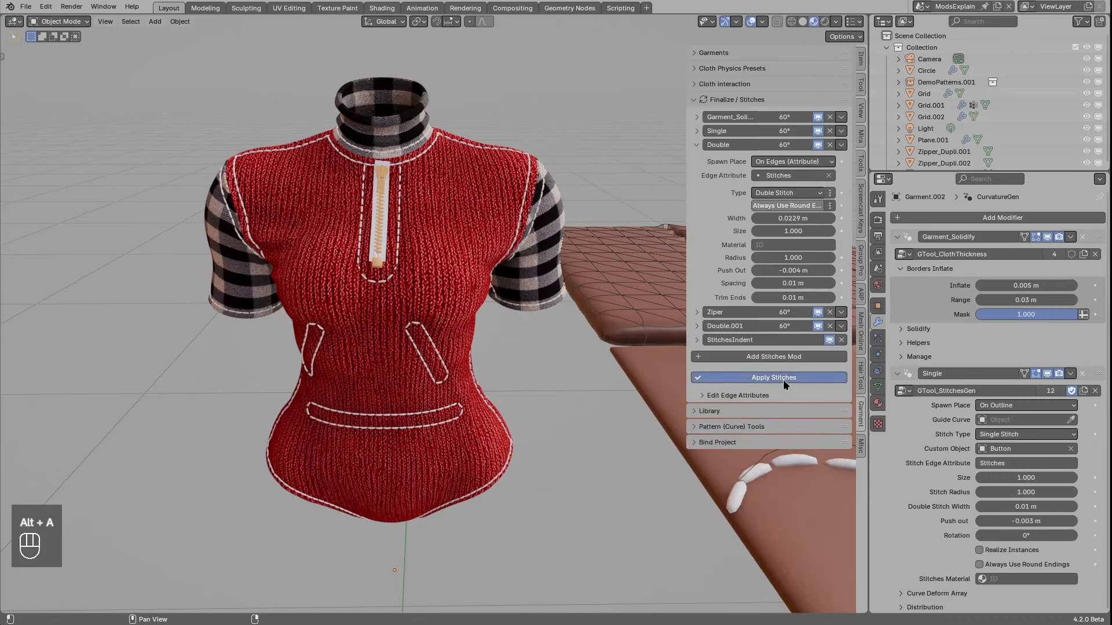
# Step: Select the shirt for applying its stitches and undo the last operation
pyautogui.scroll(4, 521, 301)
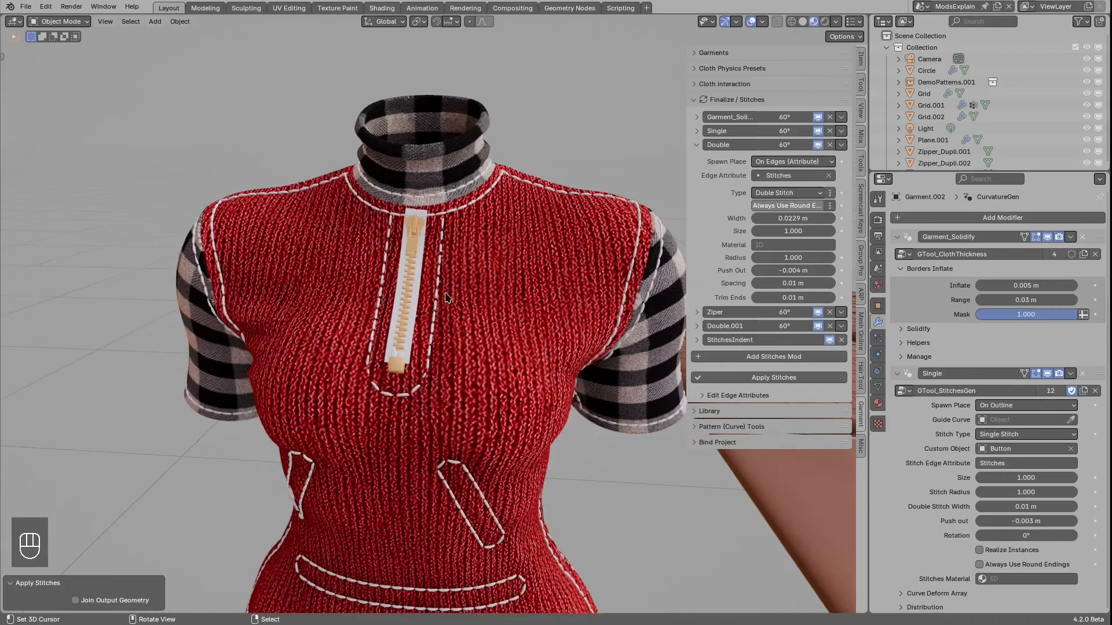
pyautogui.click(528, 308)
pyautogui.click(757, 357)
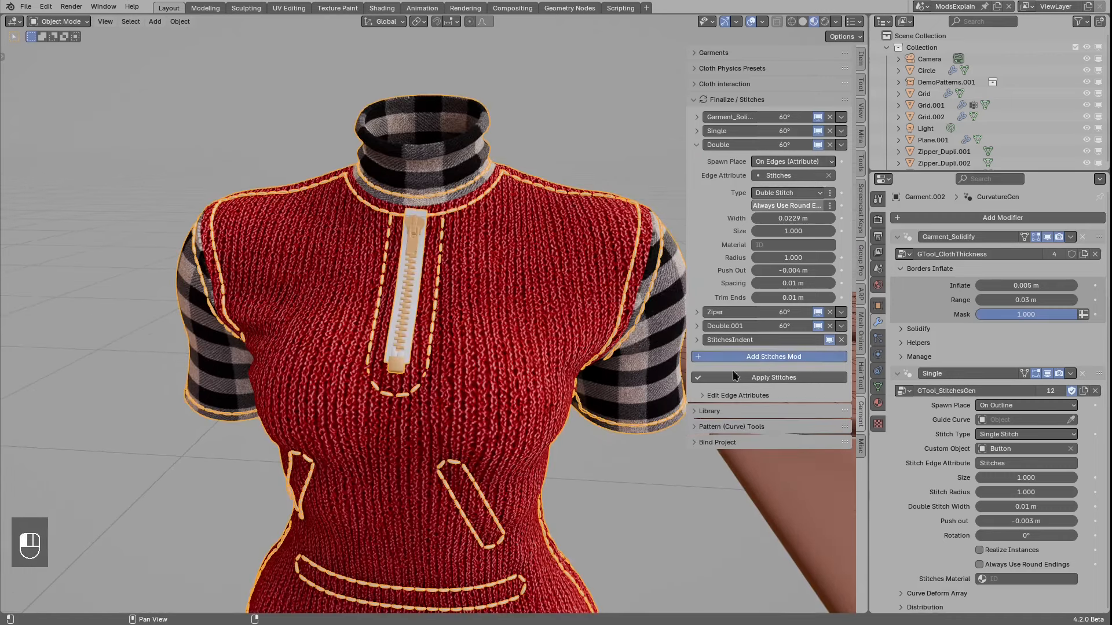
pyautogui.hotkey('ctrl', 'z')
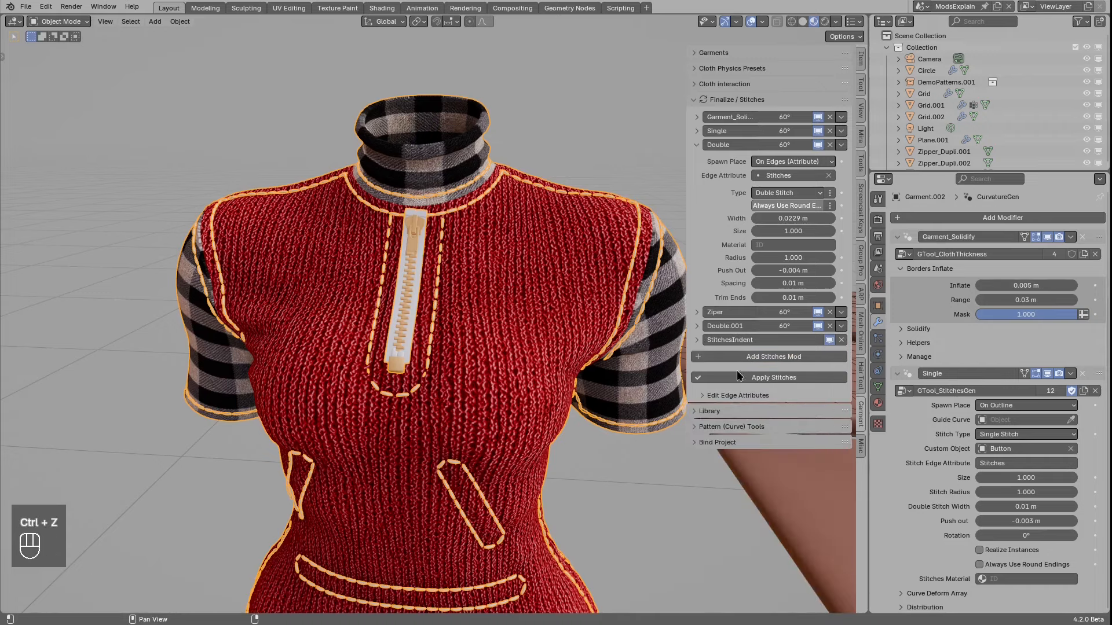
# Step: Apply the shirt's stitches as separate geometry and select a single stitch piece beside the zipper
pyautogui.click(738, 377)
pyautogui.rightClick(435, 310)
pyautogui.scroll(3, 434, 310)
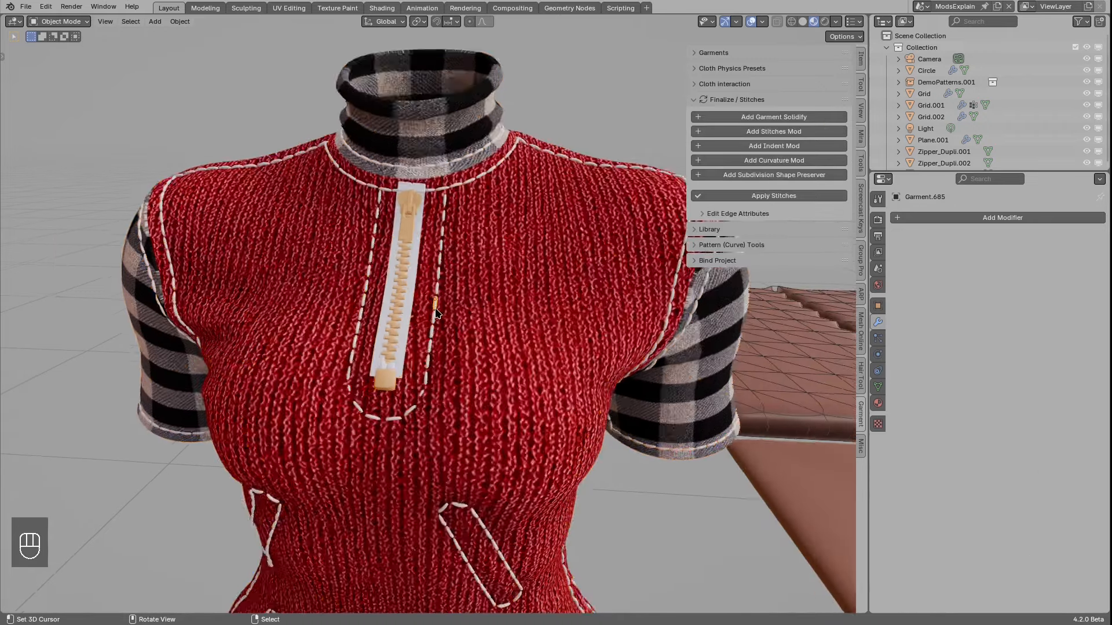
pyautogui.press('g')
pyautogui.rightClick(443, 299)
# Step: Inspect the single stitch piece in Edit Mode and return to Object Mode to view the whole shirt
pyautogui.press('Tab')
pyautogui.rightClick(443, 299)
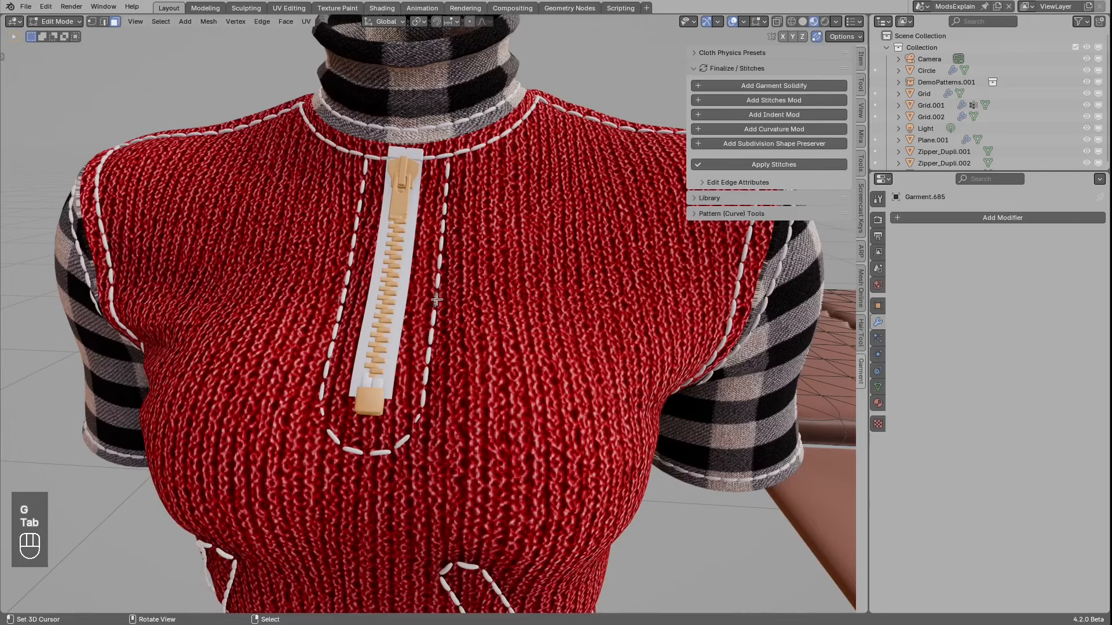
pyautogui.press('Tab')
pyautogui.scroll(-4, 468, 315)
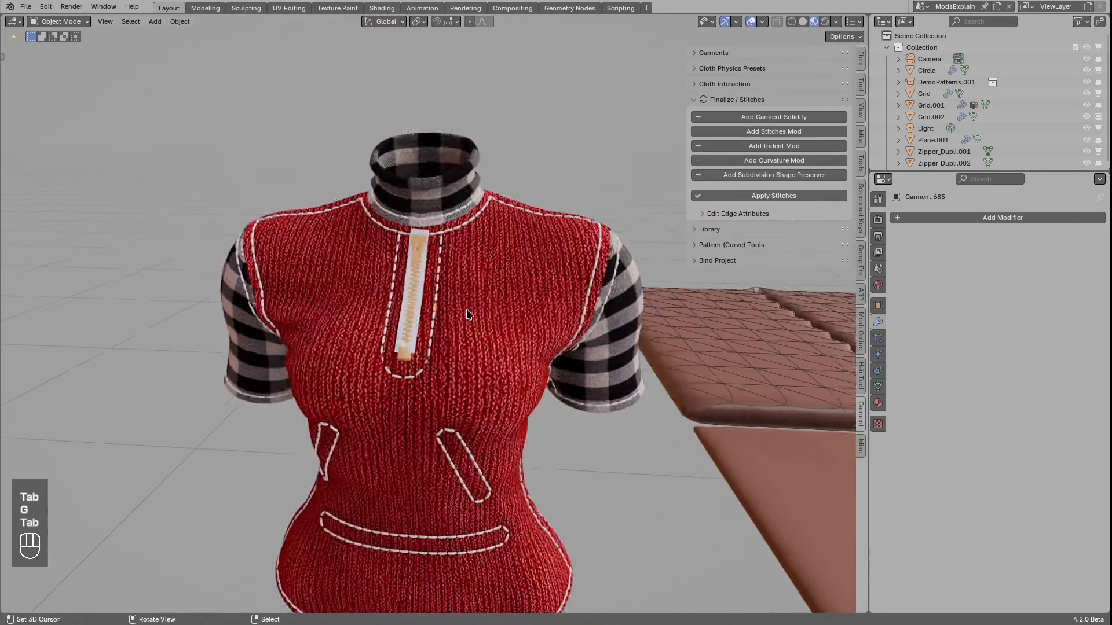
pyautogui.scroll(-2, 469, 314)
# Step: Undo applying the stitches on the shirt and deselect everything
pyautogui.hotkey('ctrl', 'z')
pyautogui.hotkey('ctrl', 'z')
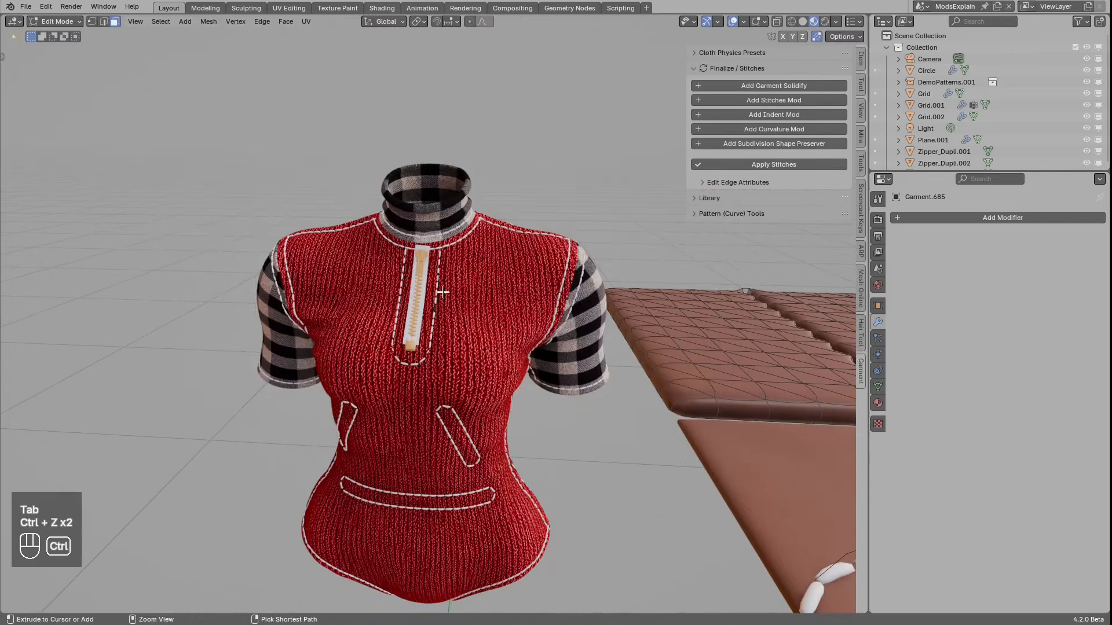
pyautogui.hotkey('ctrl', 'z')
pyautogui.hotkey('ctrl', 'z')
pyautogui.hotkey('ctrl', 'z')
pyautogui.hotkey('ctrl', 'z')
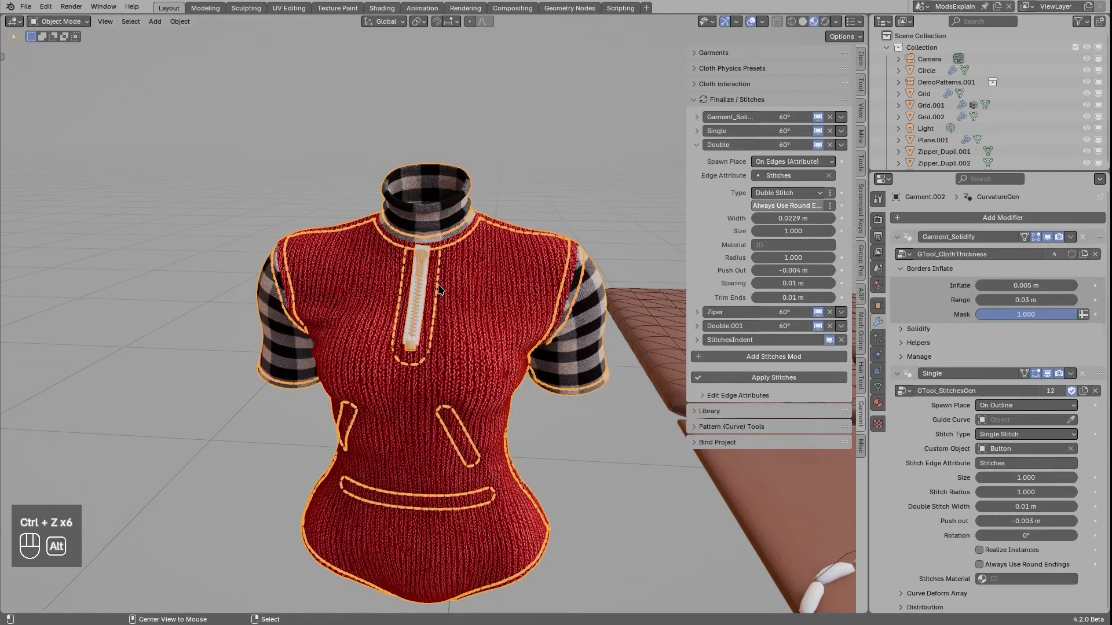
pyautogui.hotkey('alt', 'a')
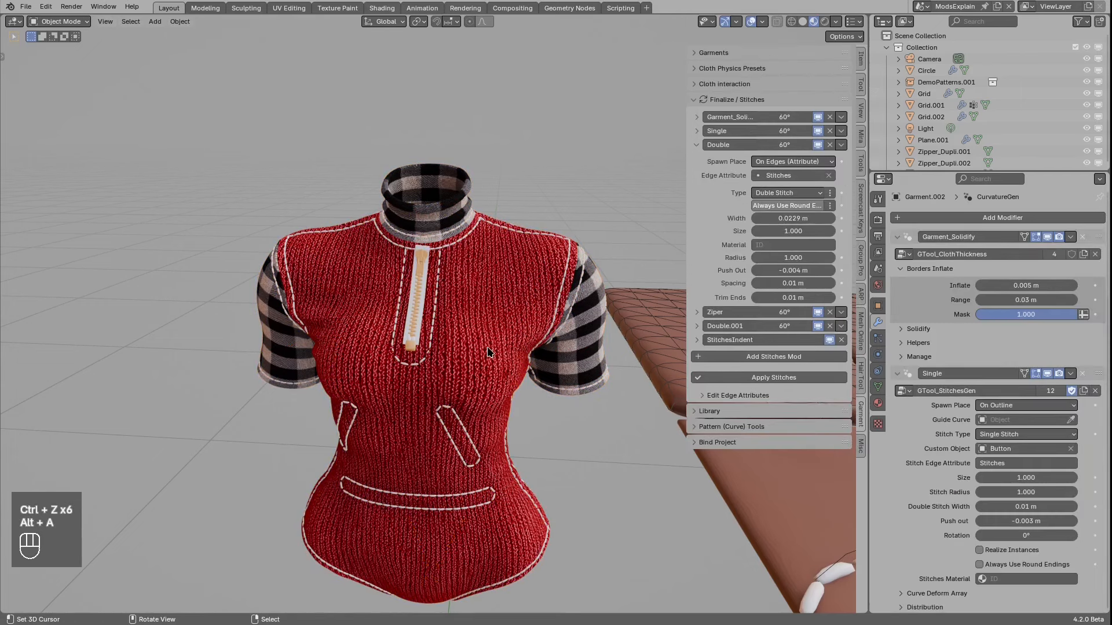